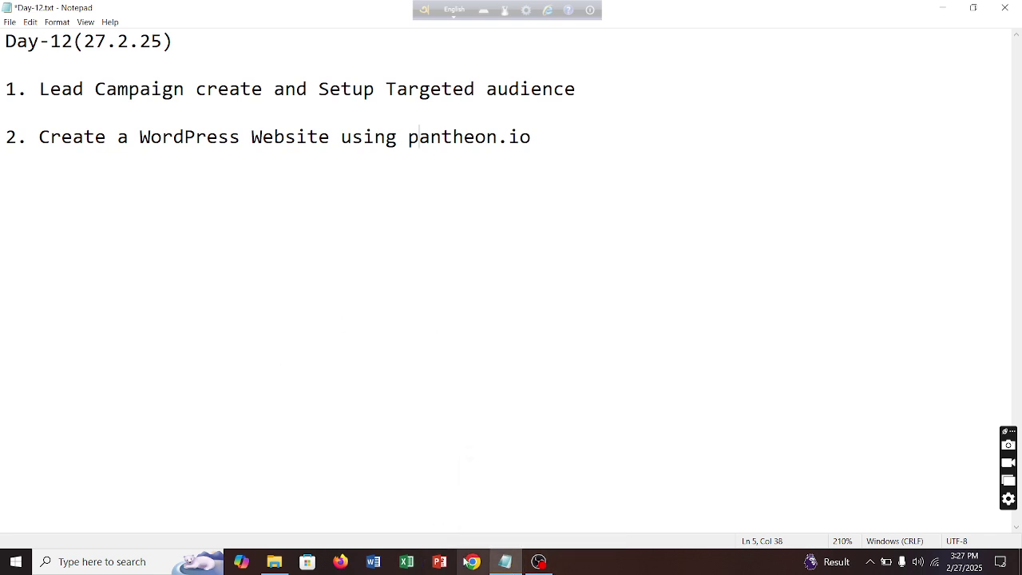
Switch from the Day-12 notes in Notepad to Chrome's new Google tab.
left_click(473, 562)
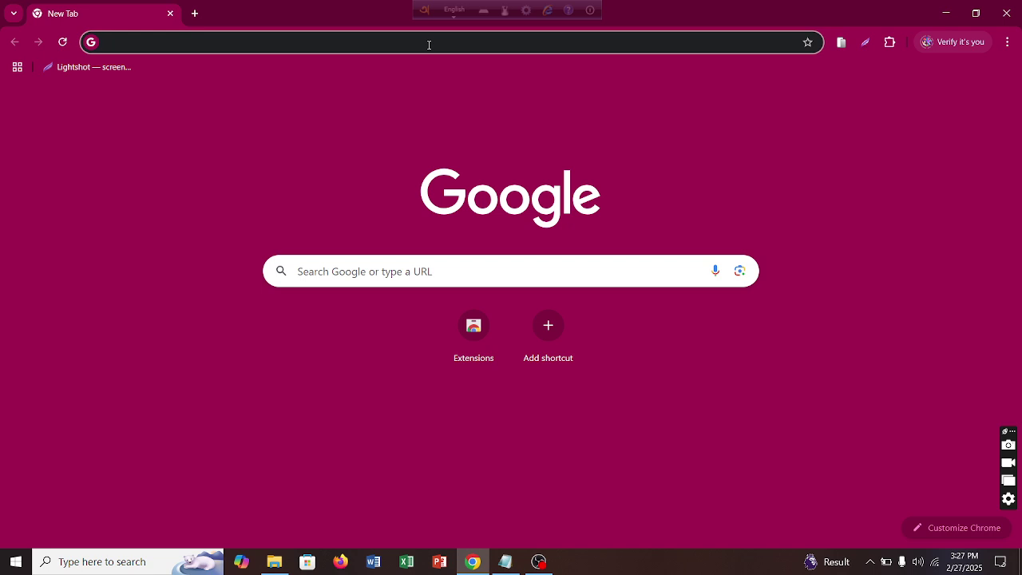
Go to business.facebook.com to load the Amader Bazar Business Suite home page.
left_click(429, 45)
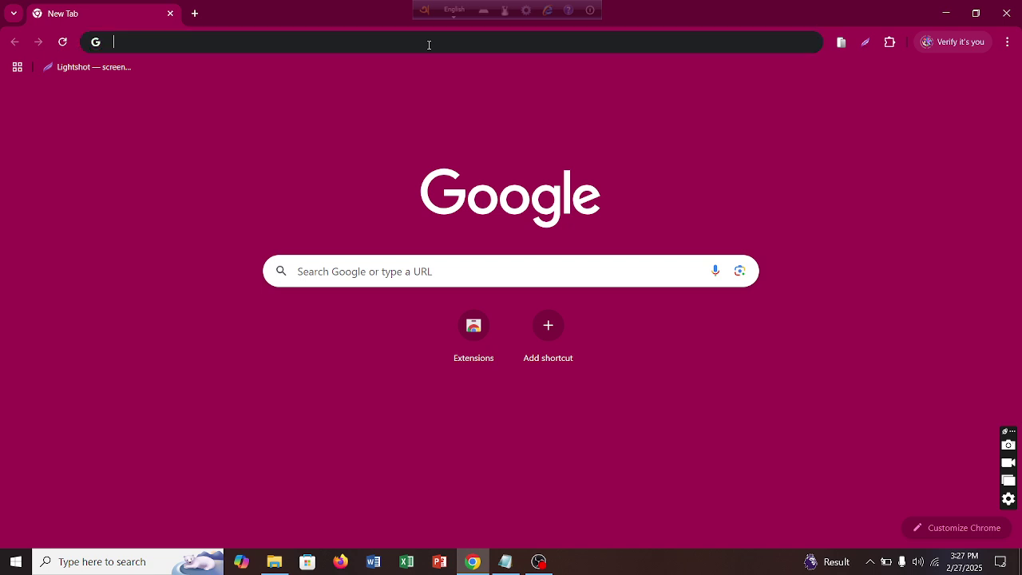
type("business.facebook.com bu")
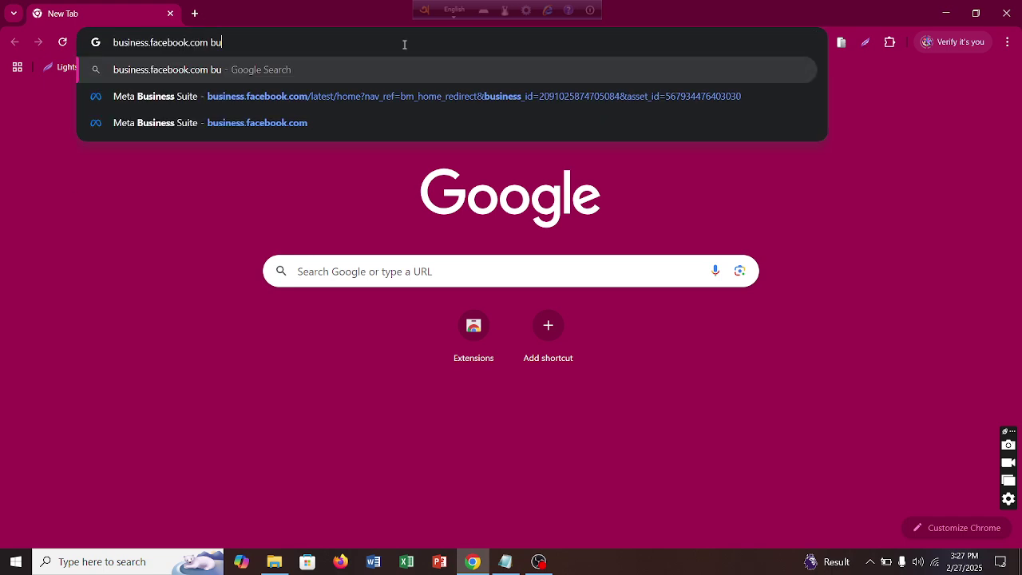
key("BackSpace")
key("BackSpace")
key("BackSpace")
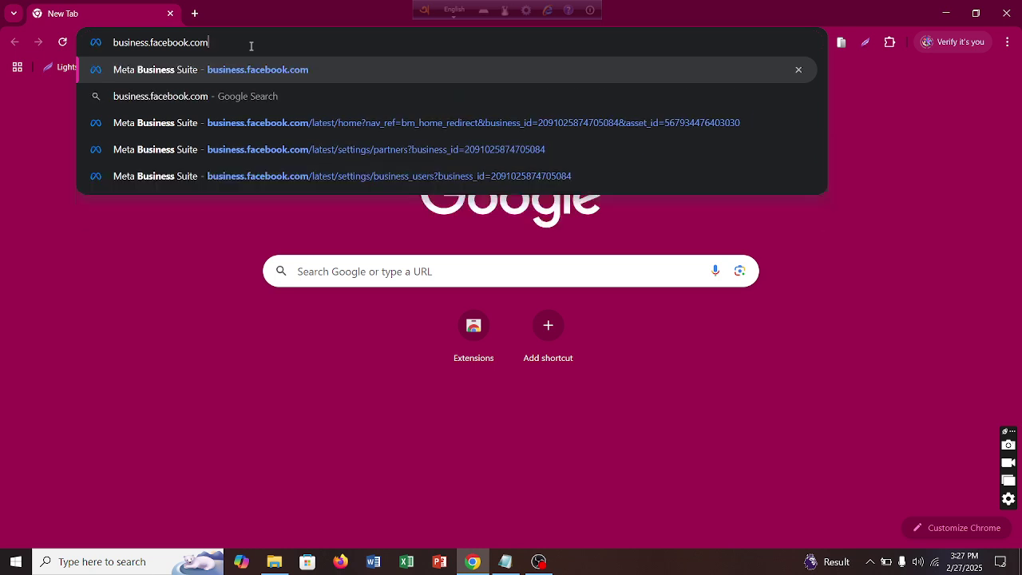
key("Return")
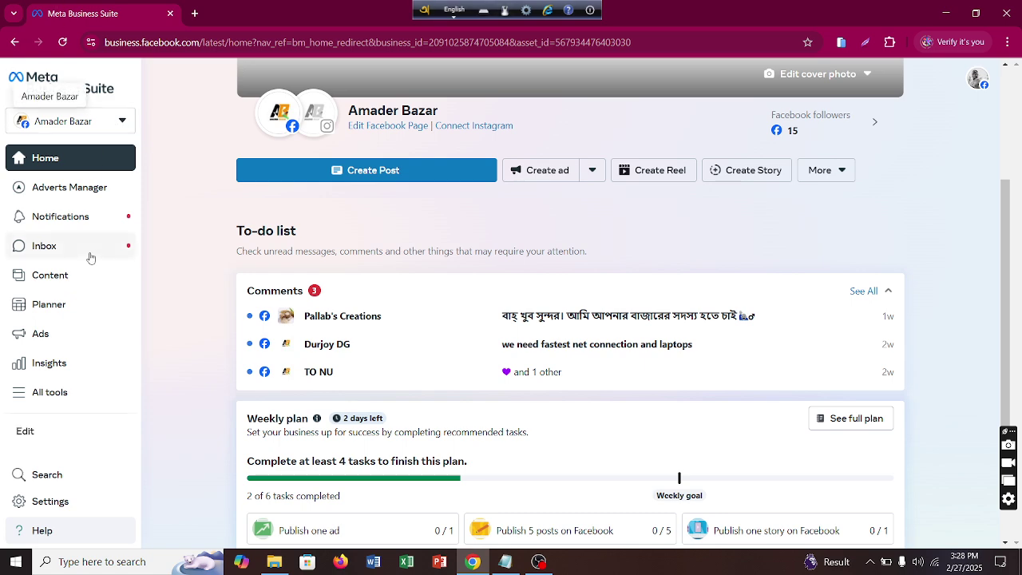
Open Adverts Manager from All tools to reach the list with the Kacchi Campaign.
left_click(62, 399)
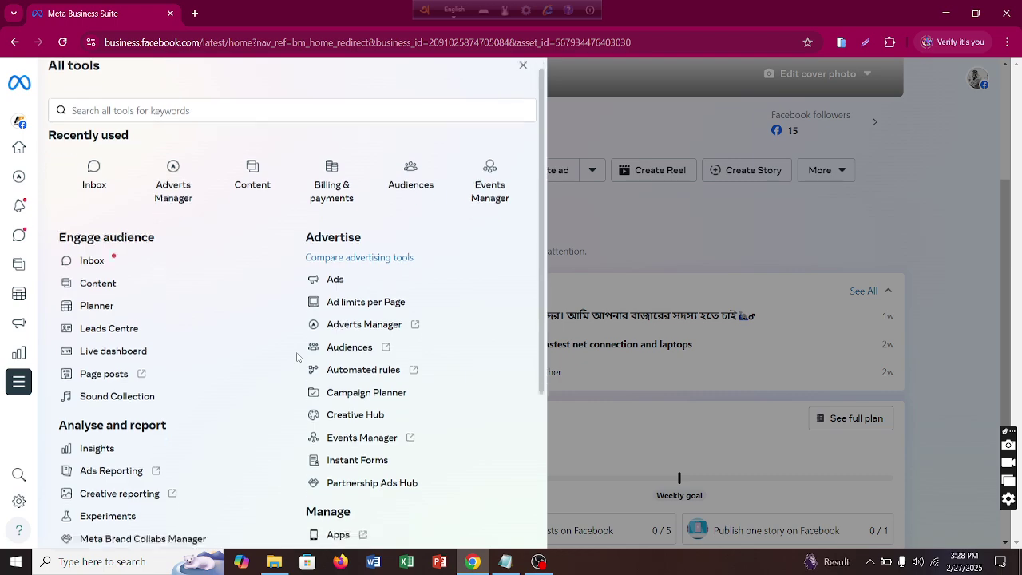
scroll(296, 358, "down", 3)
scroll(296, 358, "up", 3)
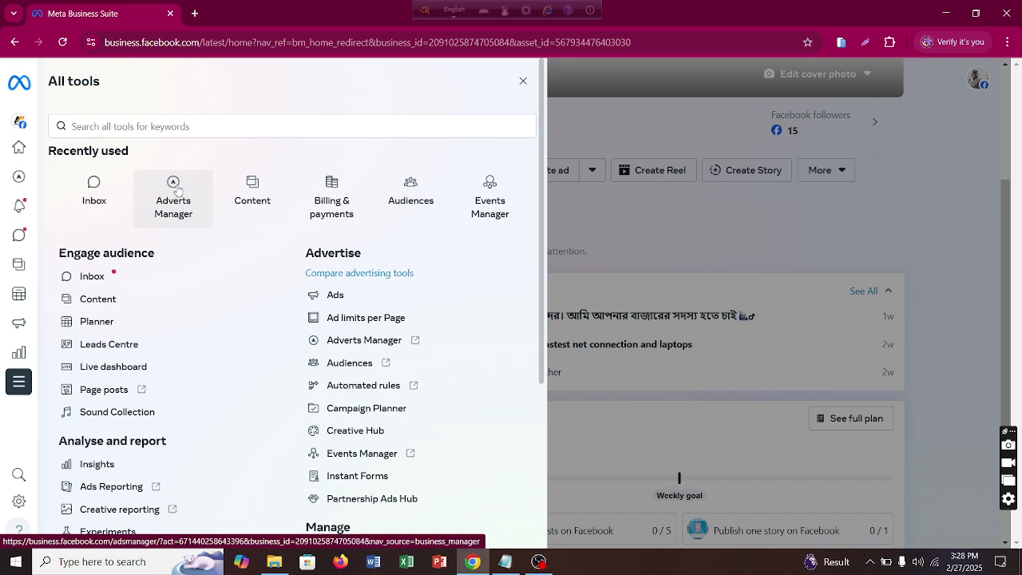
left_click(177, 189)
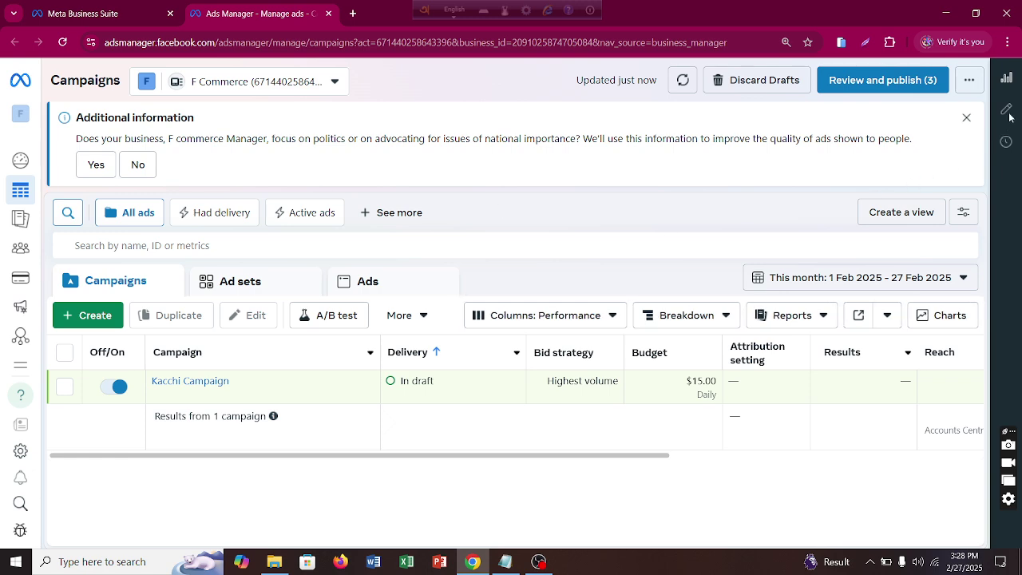
Dismiss the Additional information notice and create a manual campaign with the Leads objective.
left_click(967, 117)
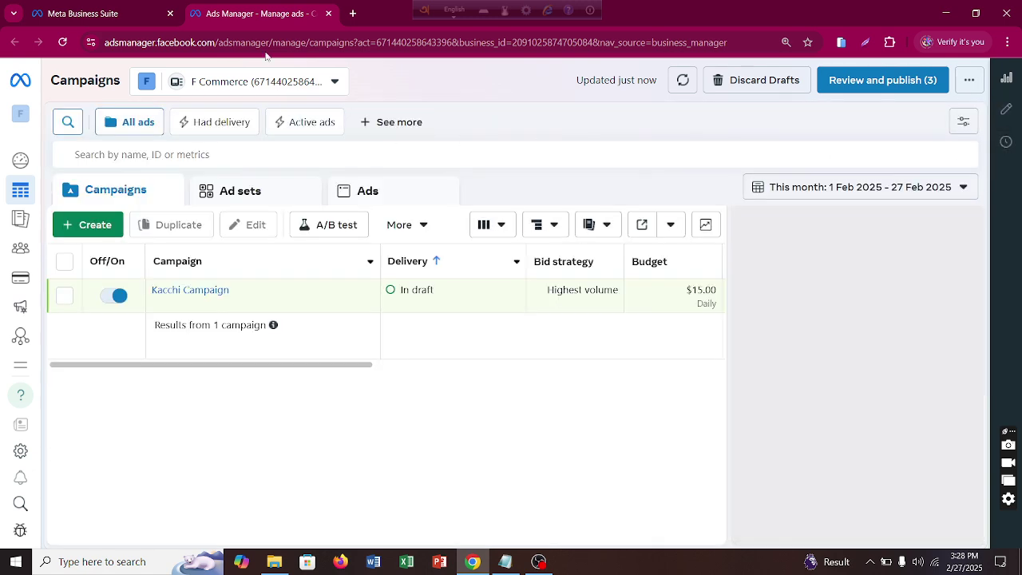
left_click(86, 230)
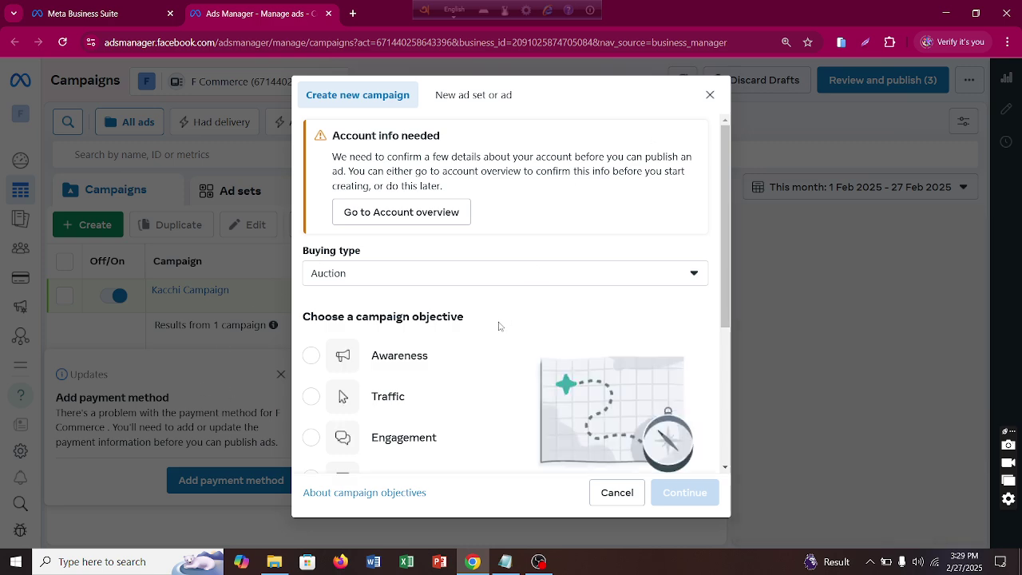
scroll(459, 397, "down", 3)
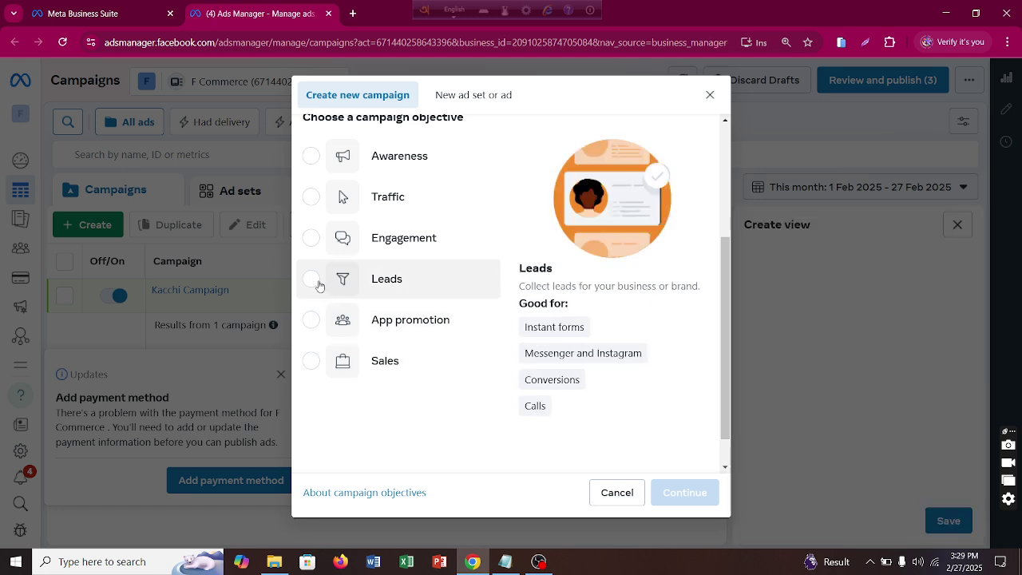
left_click(313, 279)
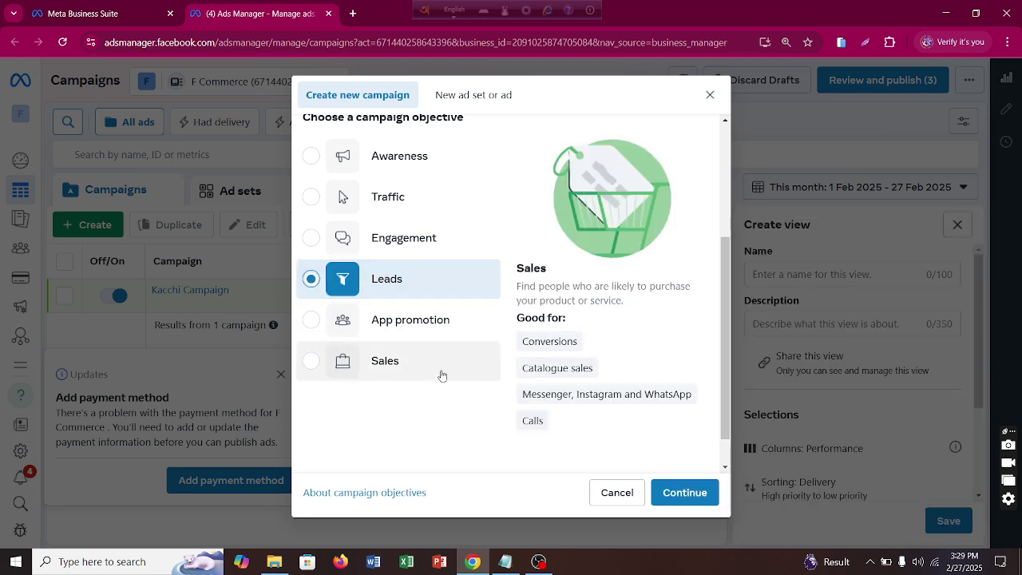
mouse_move(617, 304)
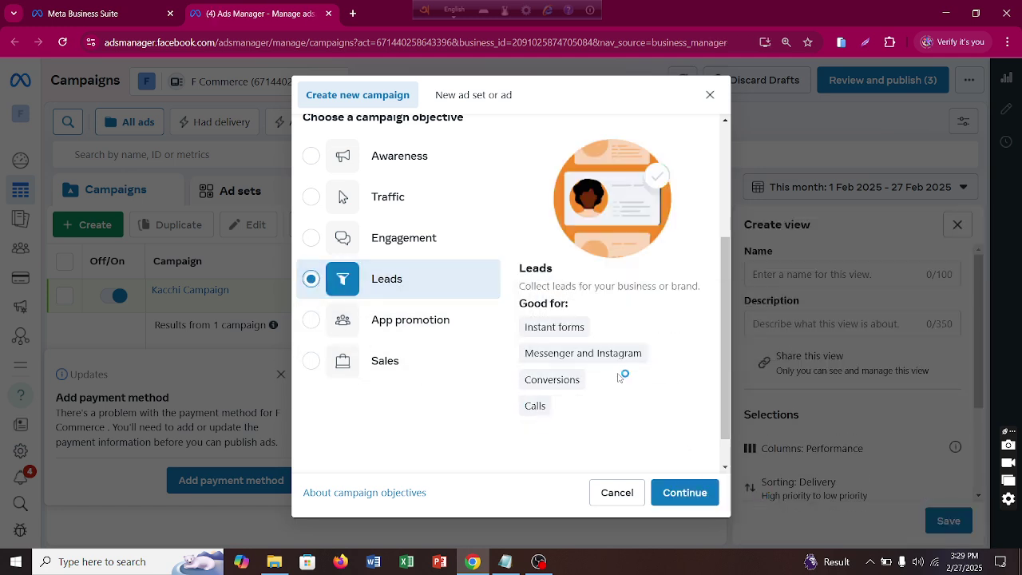
mouse_move(587, 356)
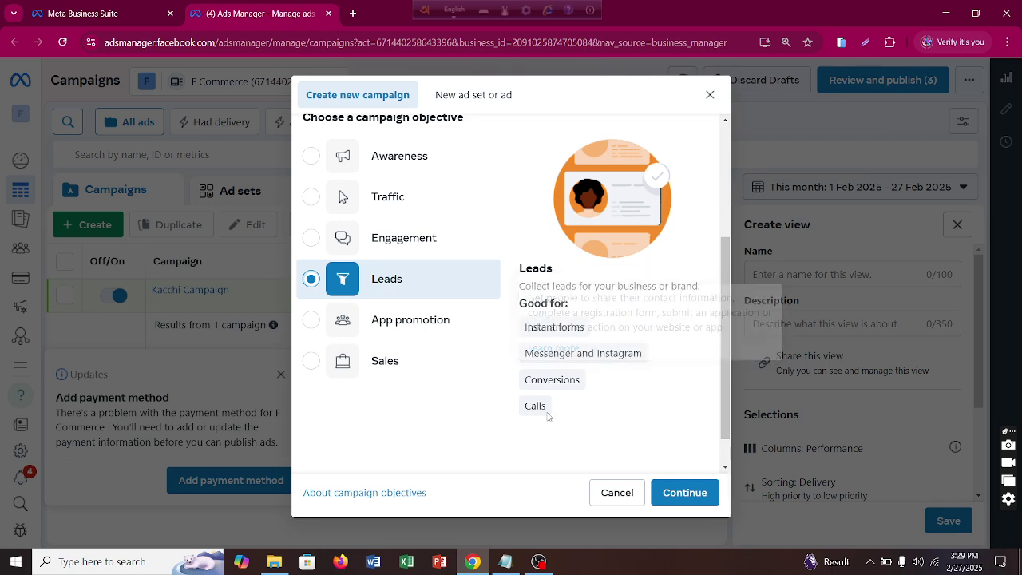
left_click(685, 494)
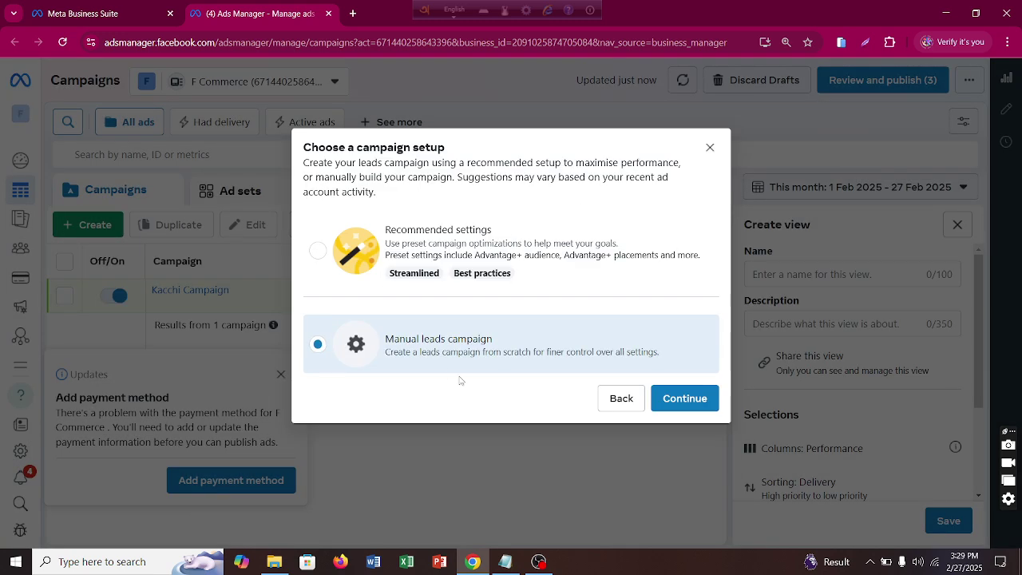
left_click(702, 400)
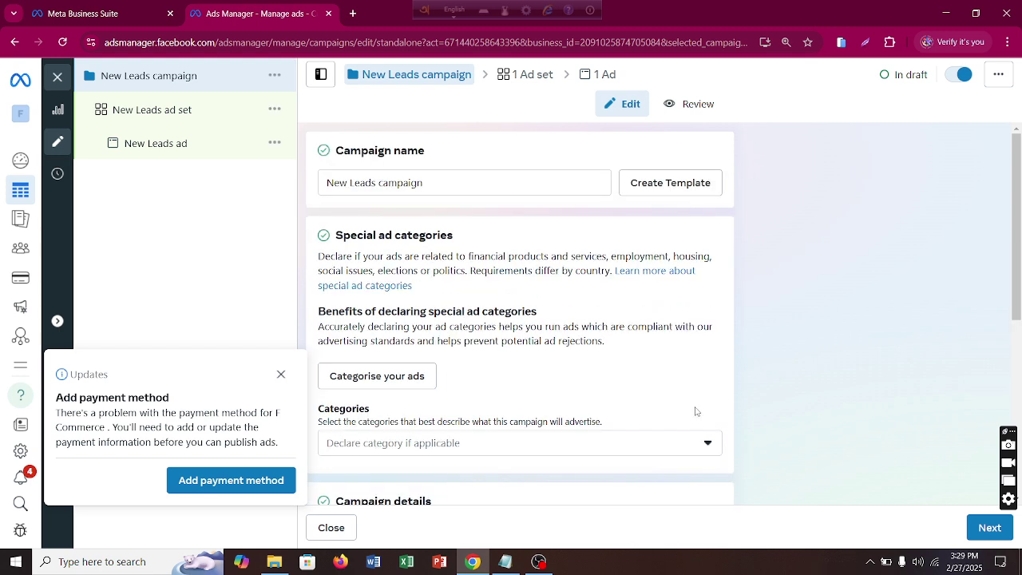
Dismiss the Add payment method popup and keep Advantage campaign budget off.
left_click(281, 374)
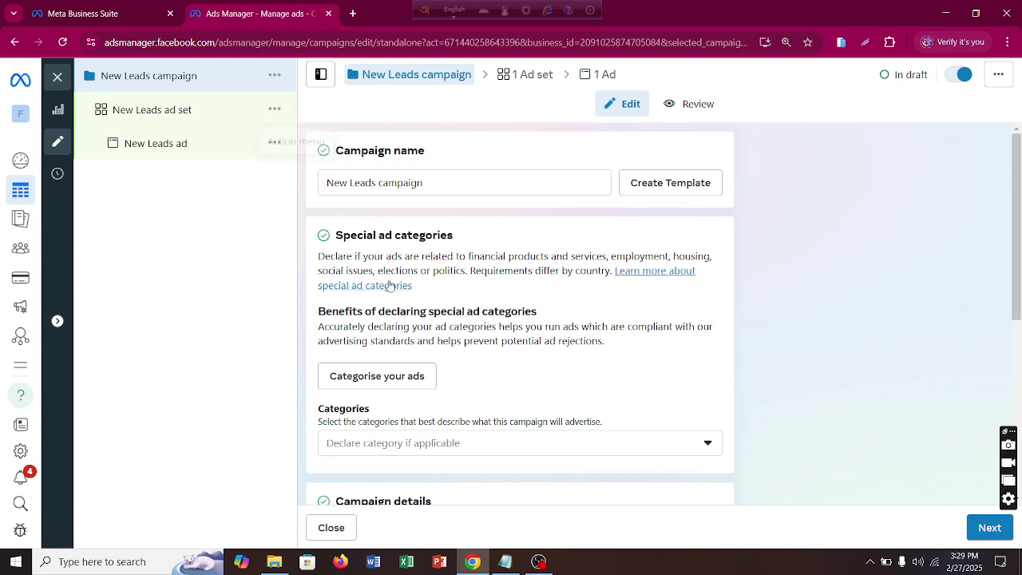
scroll(382, 232, "down", 1)
scroll(372, 307, "down", 2)
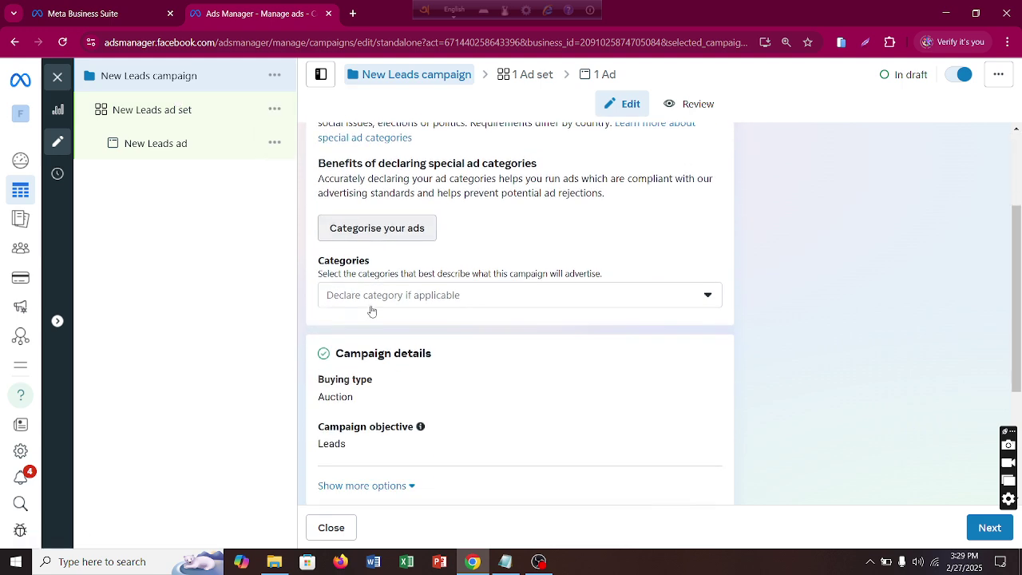
scroll(406, 290, "down", 1)
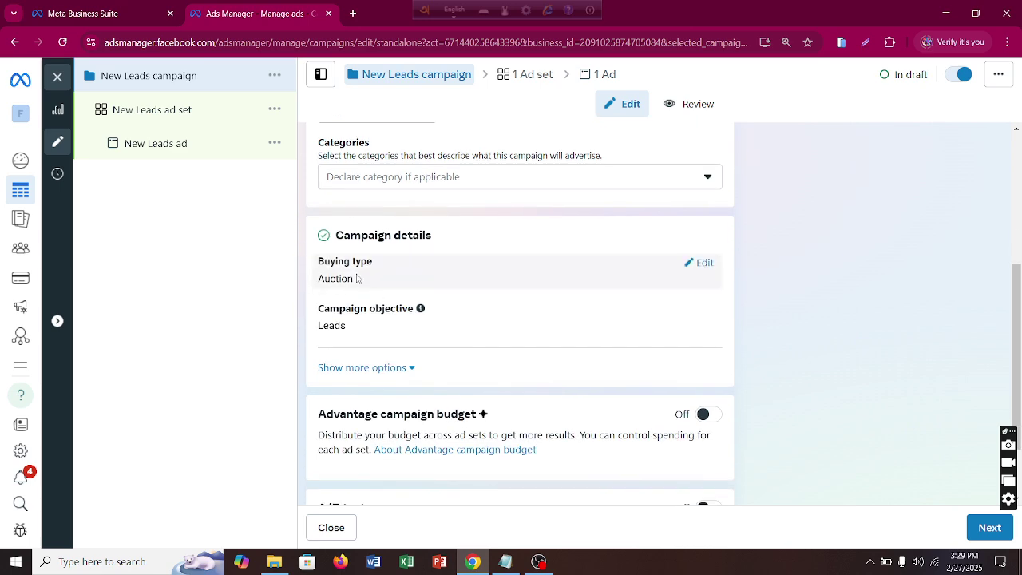
scroll(343, 286, "down", 1)
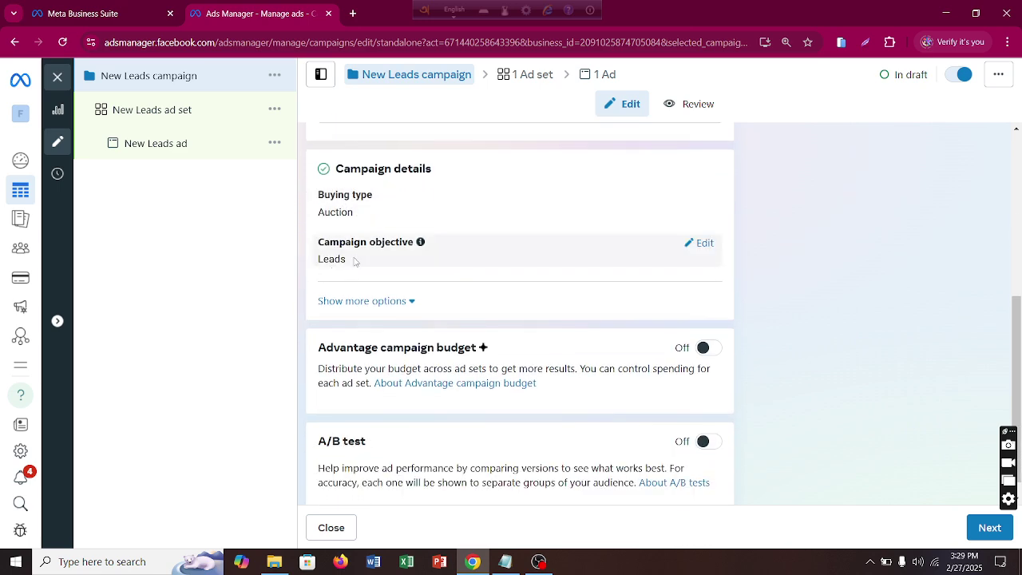
scroll(354, 264, "down", 1)
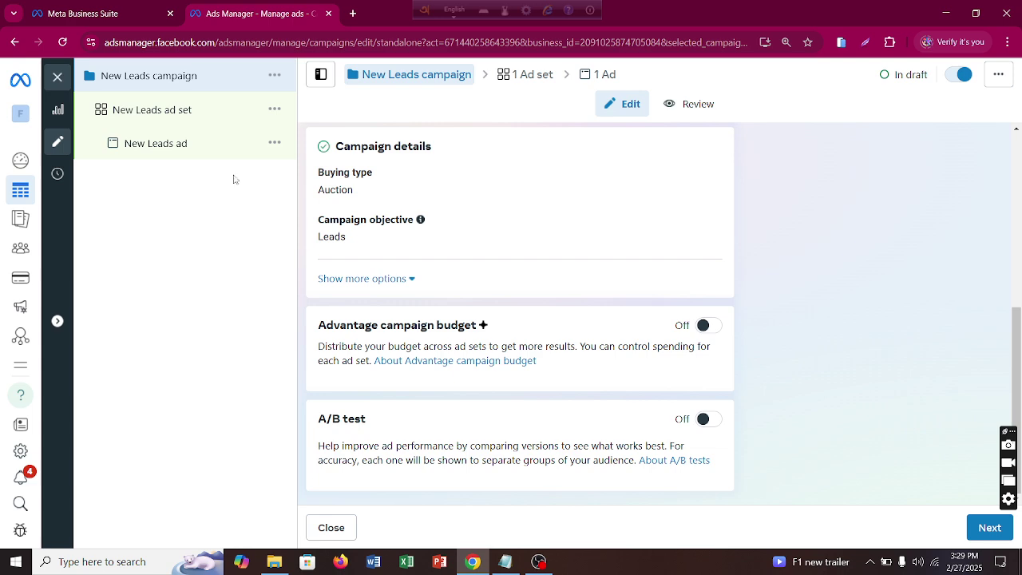
left_click(714, 333)
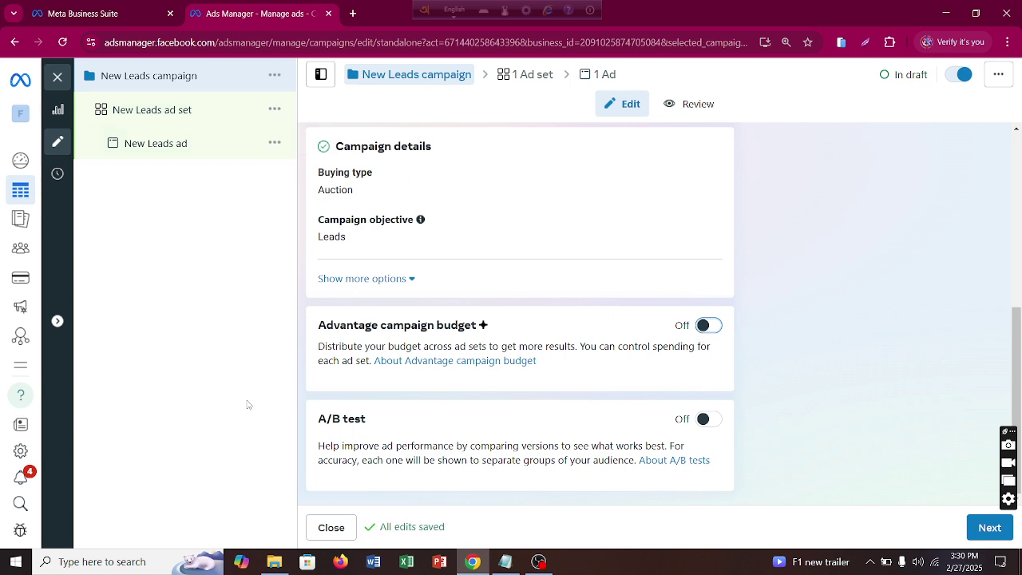
Open the New Leads ad set and try Messenger, then Instant Forms and Messenger, as conversion location.
left_click(154, 116)
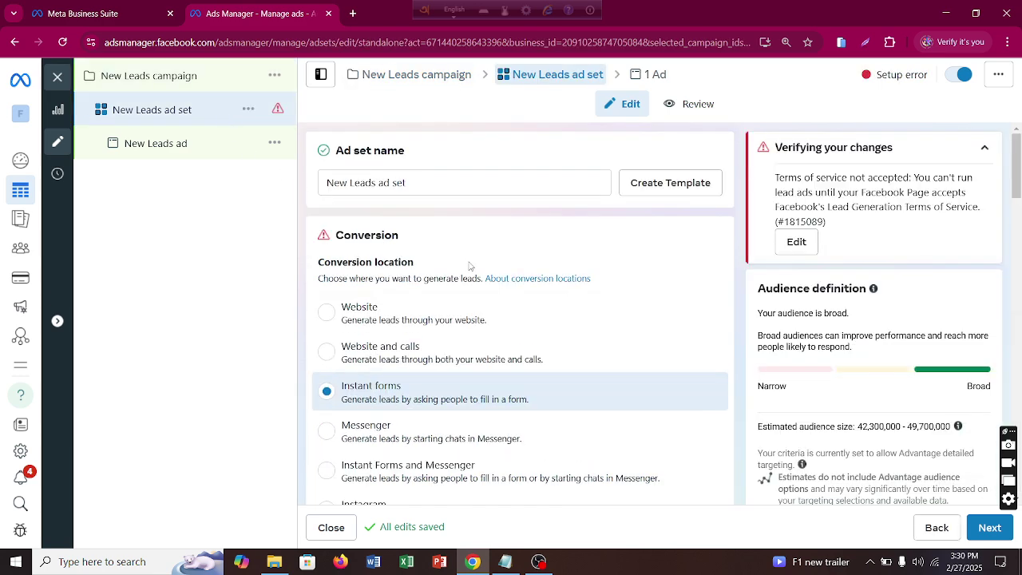
scroll(470, 266, "down", 2)
scroll(471, 266, "up", 2)
scroll(415, 335, "down", 1)
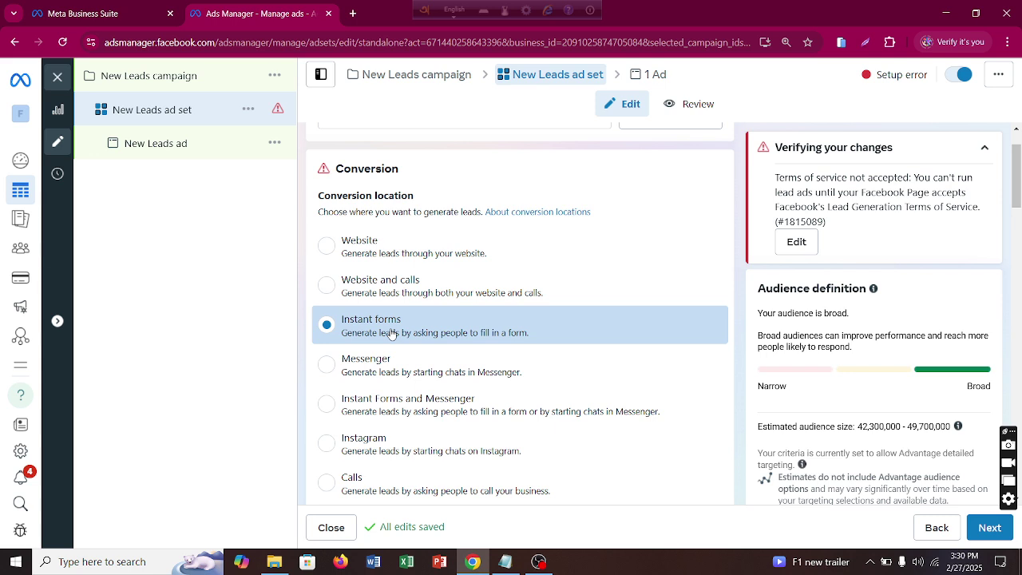
scroll(391, 334, "down", 1)
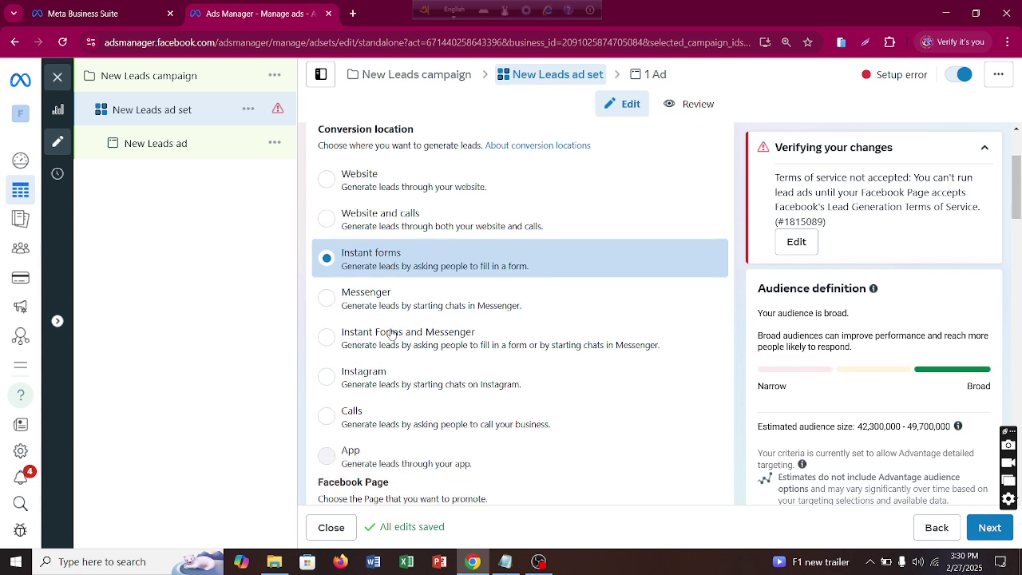
left_click(328, 300)
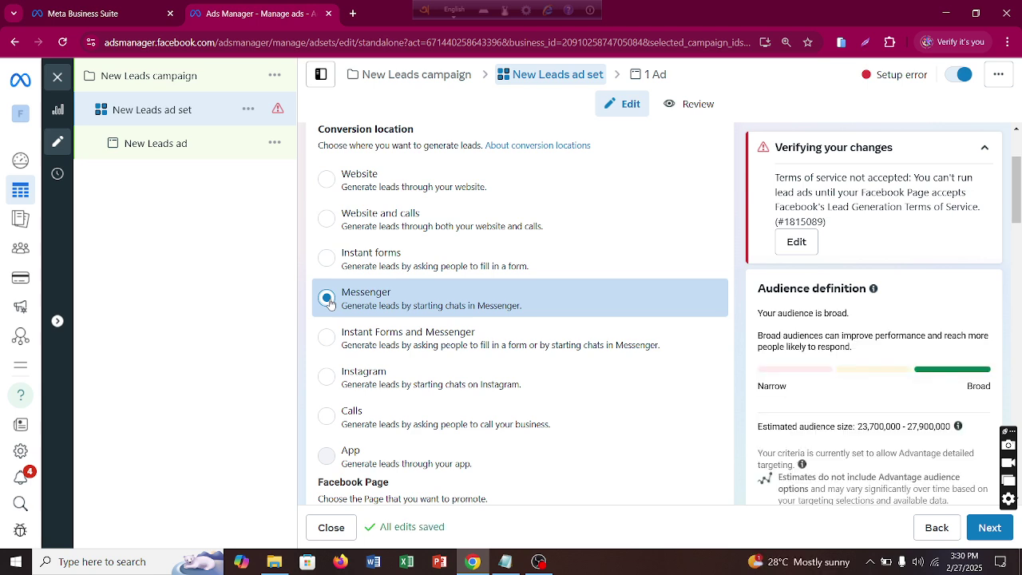
scroll(343, 329, "down", 1)
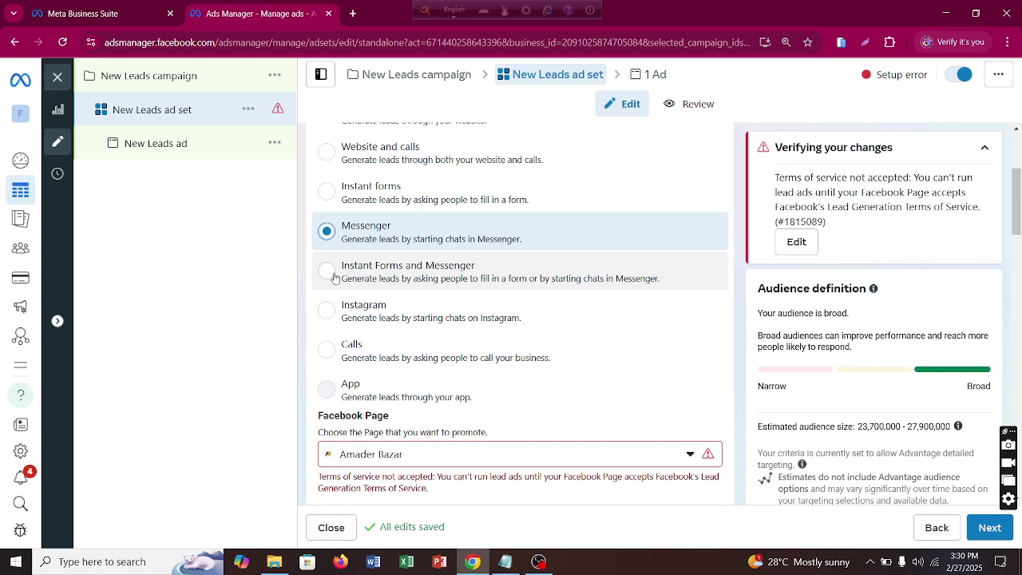
left_click(334, 277)
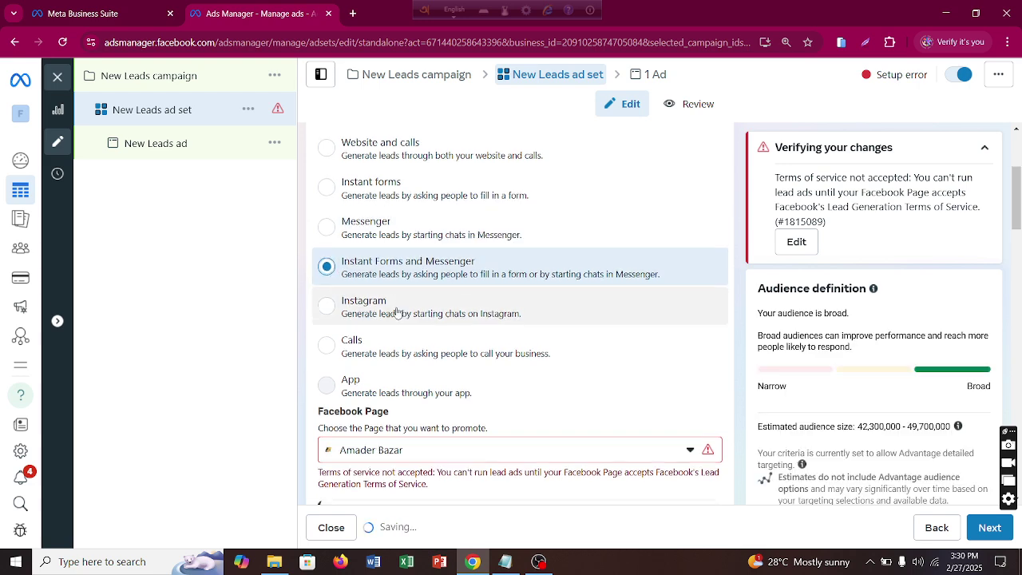
Move from Website and calls to Instant forms as conversion location, then scroll to the terms notice.
scroll(395, 307, "down", 1)
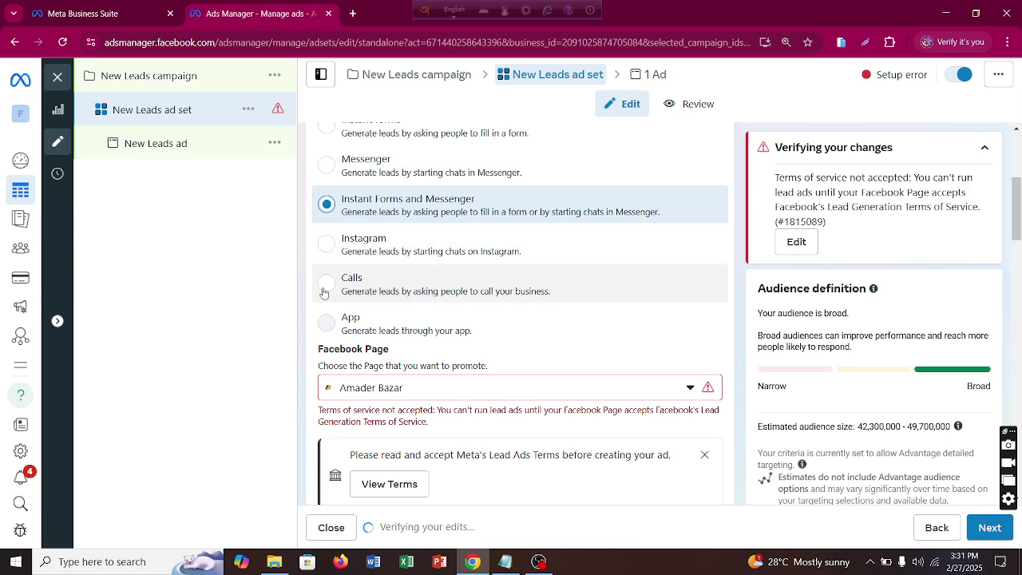
scroll(389, 337, "up", 1)
scroll(389, 337, "up", 2)
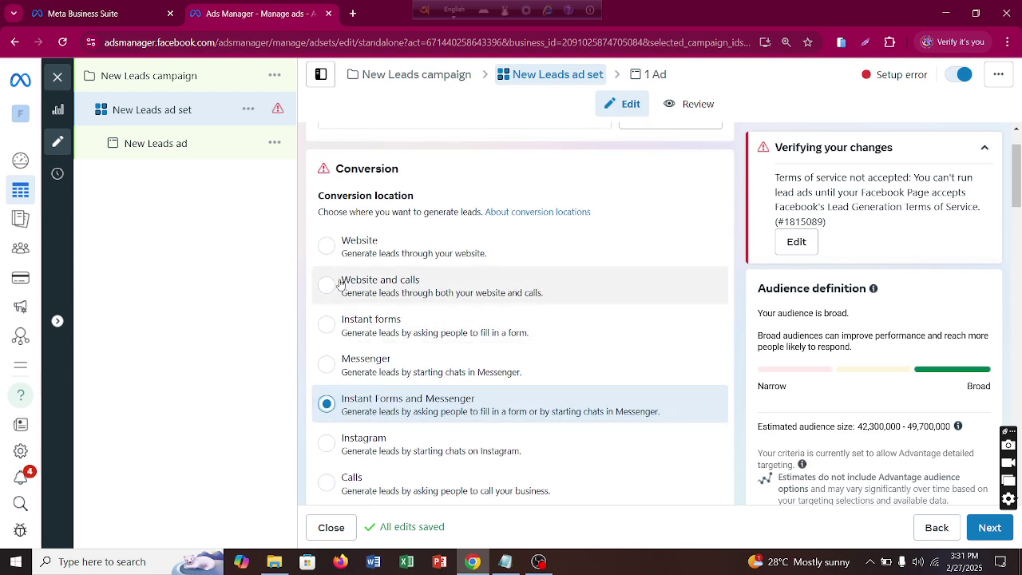
left_click(327, 285)
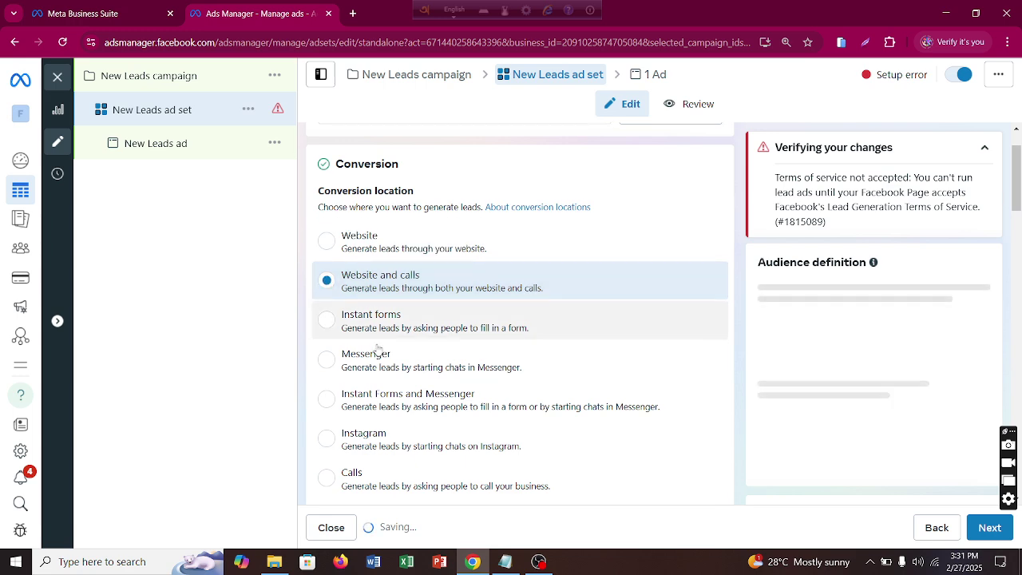
scroll(363, 344, "down", 5)
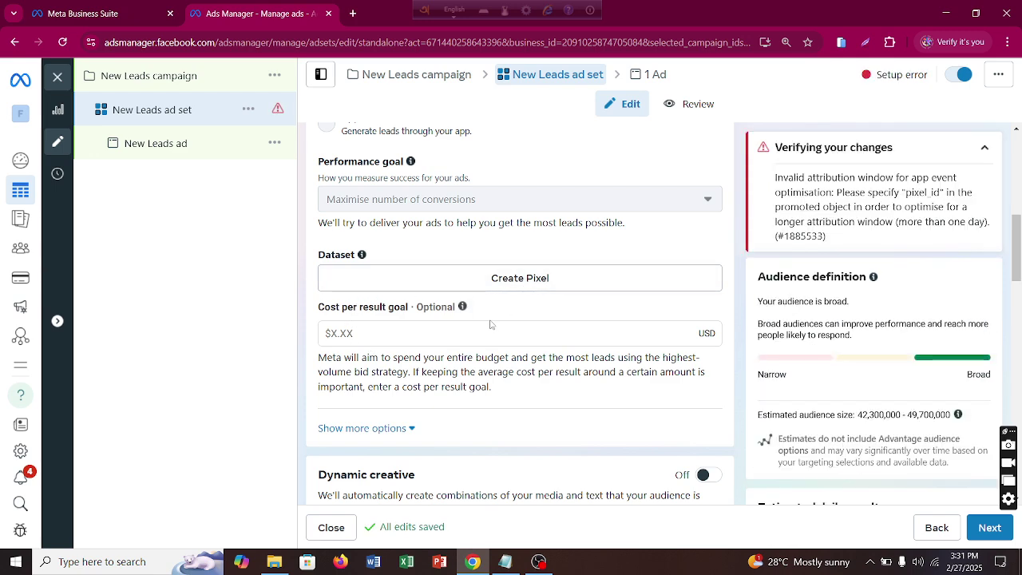
scroll(491, 324, "up", 4)
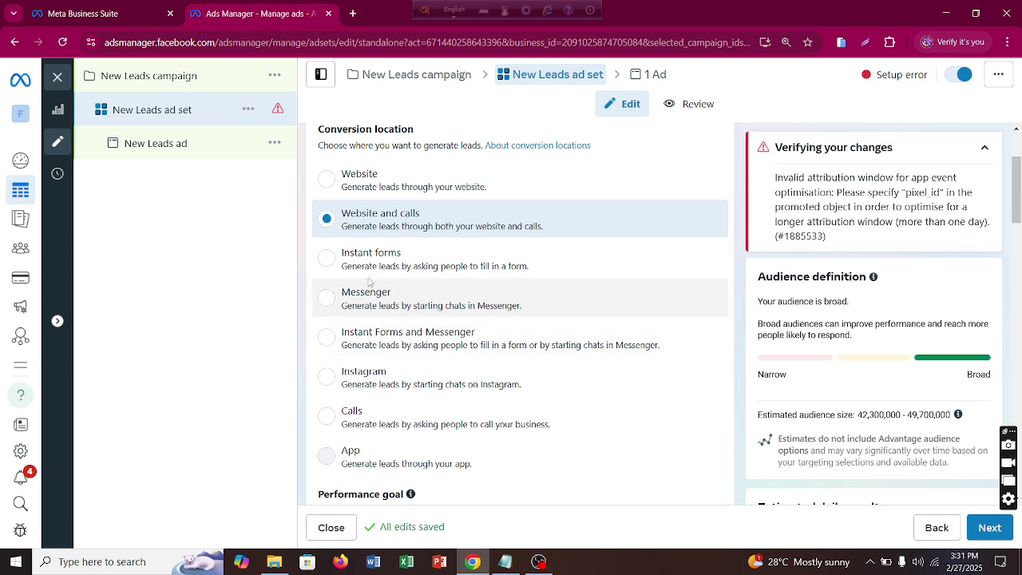
left_click(327, 258)
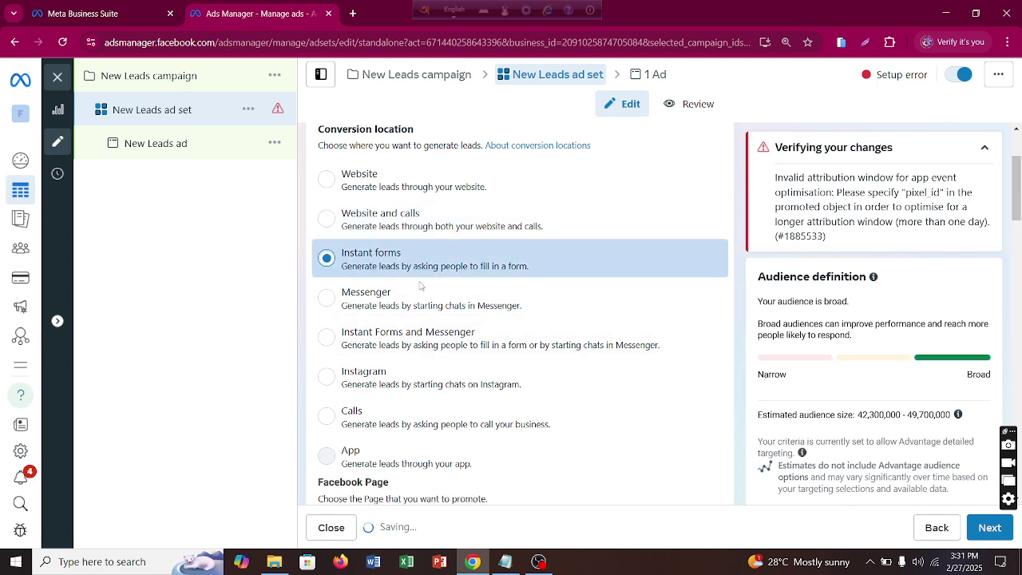
scroll(427, 332, "down", 3)
scroll(430, 336, "down", 2)
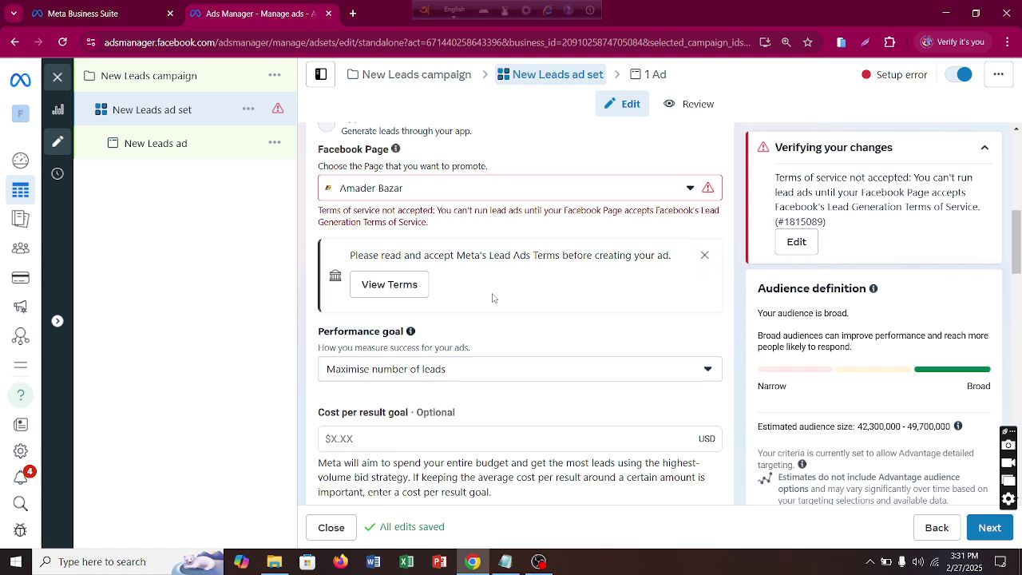
scroll(457, 285, "down", 1)
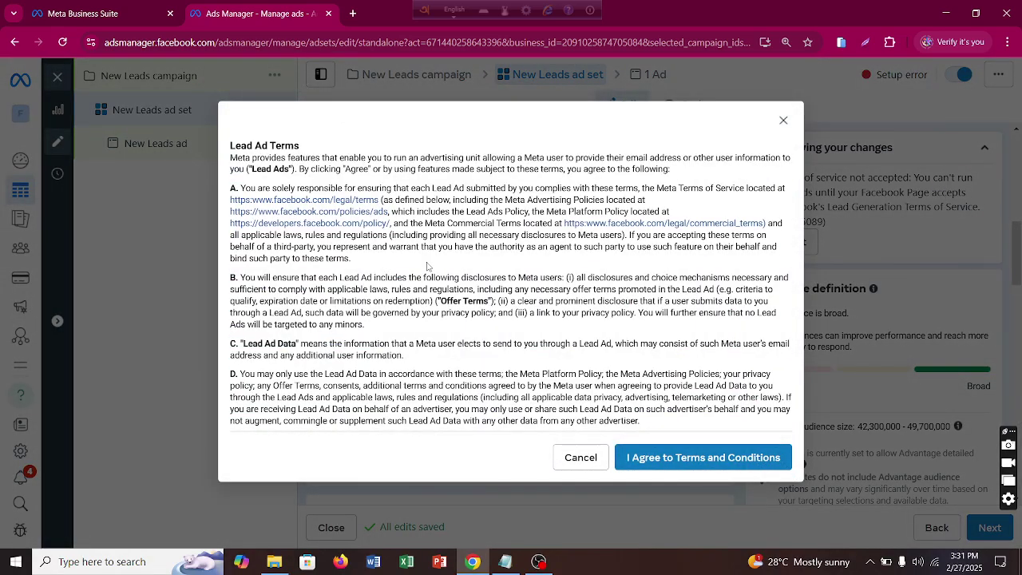
Agree to Meta's Lead Ad Terms and Conditions for the Amader Bazar page.
scroll(428, 266, "down", 1)
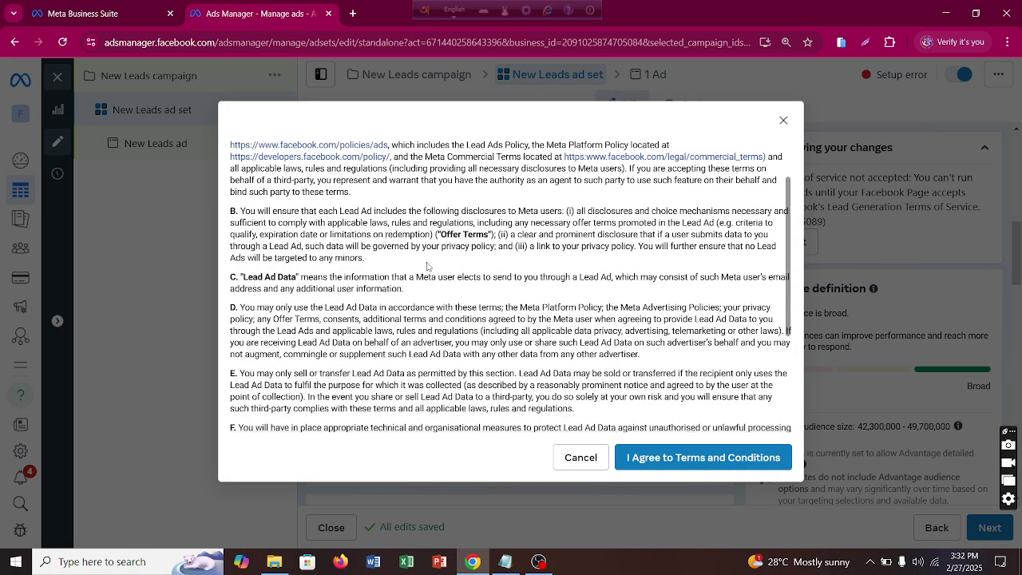
scroll(427, 266, "up", 1)
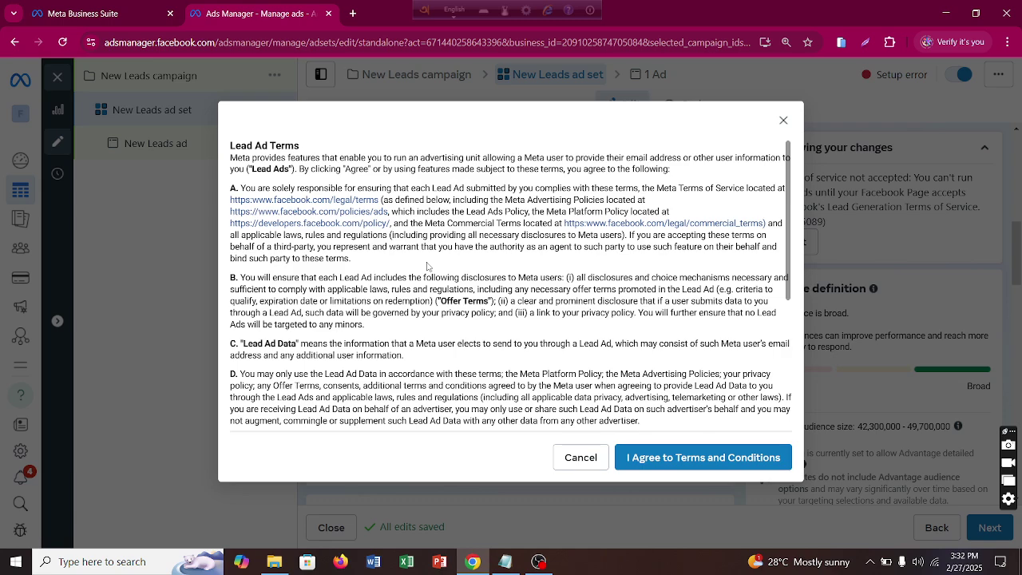
left_click(738, 457)
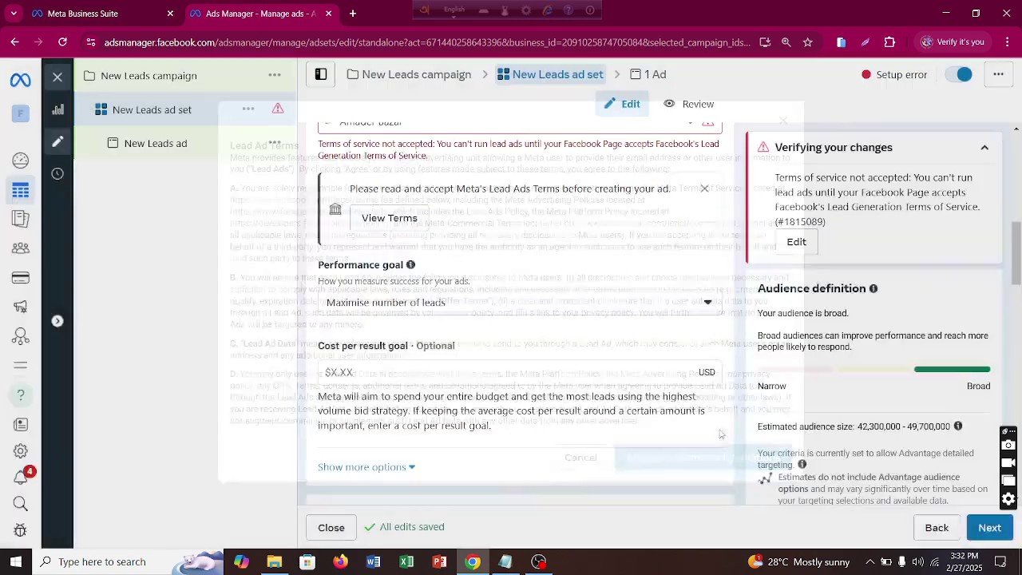
scroll(468, 293, "up", 2)
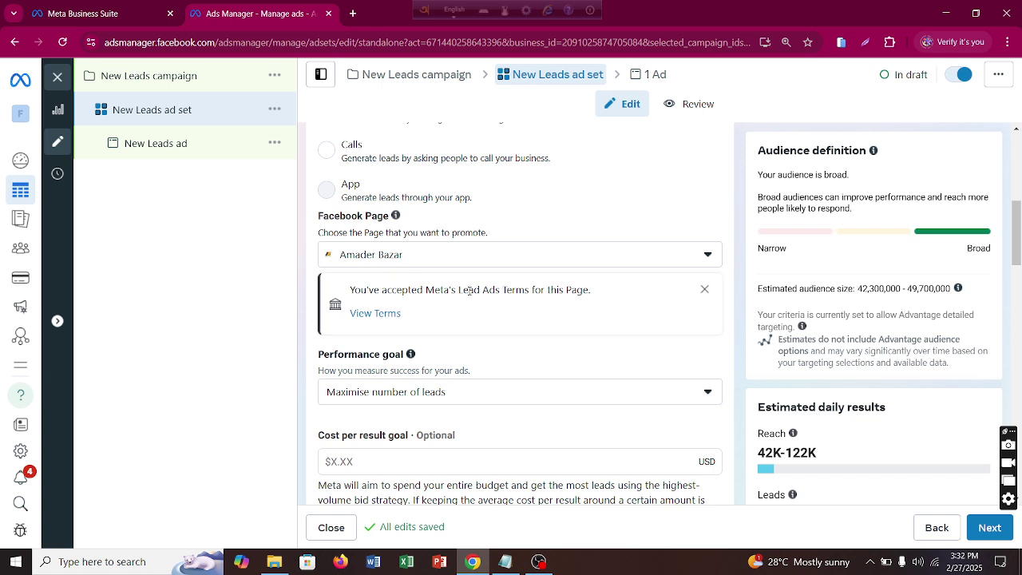
scroll(469, 294, "down", 1)
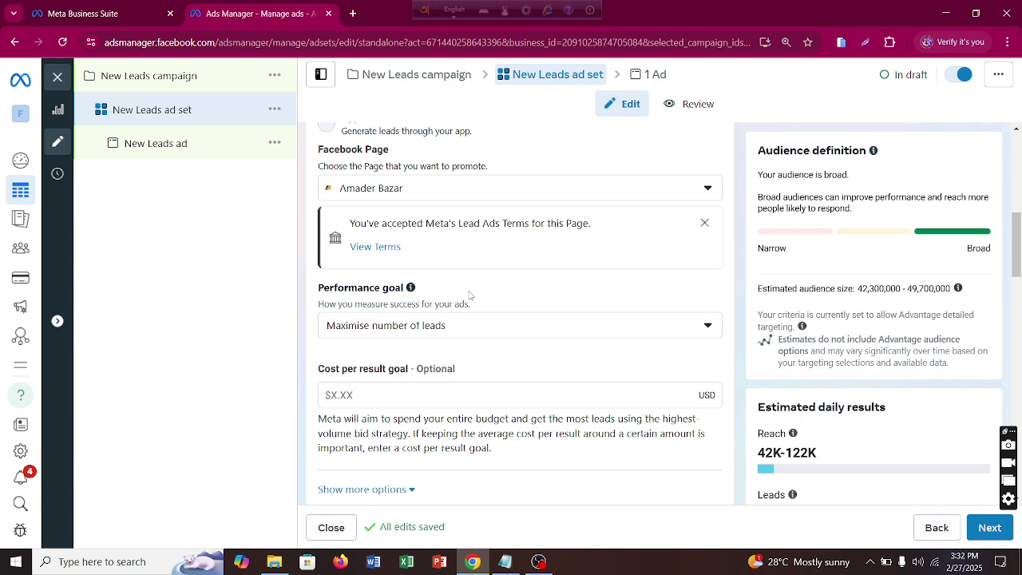
scroll(470, 293, "down", 1)
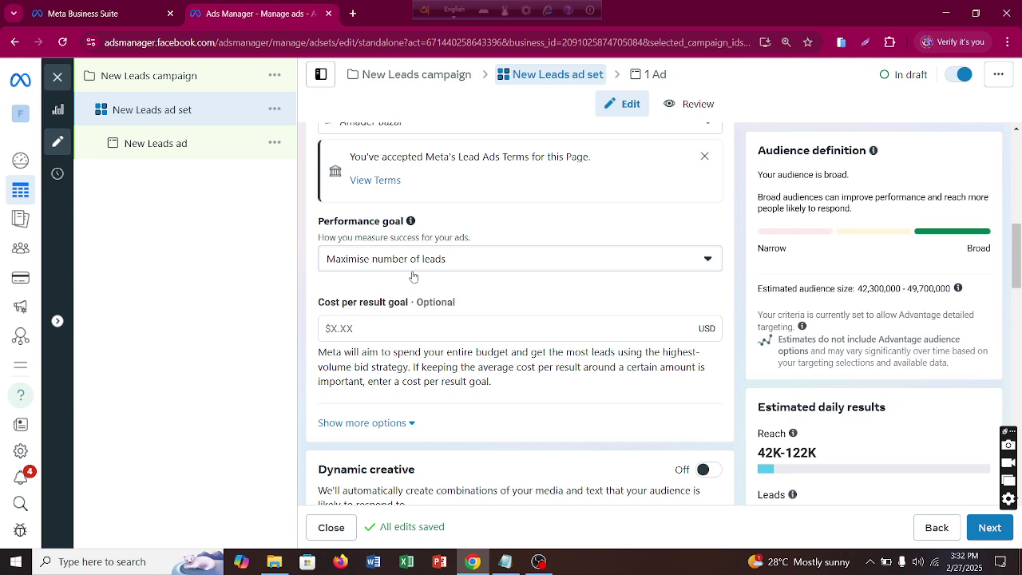
scroll(414, 276, "down", 3)
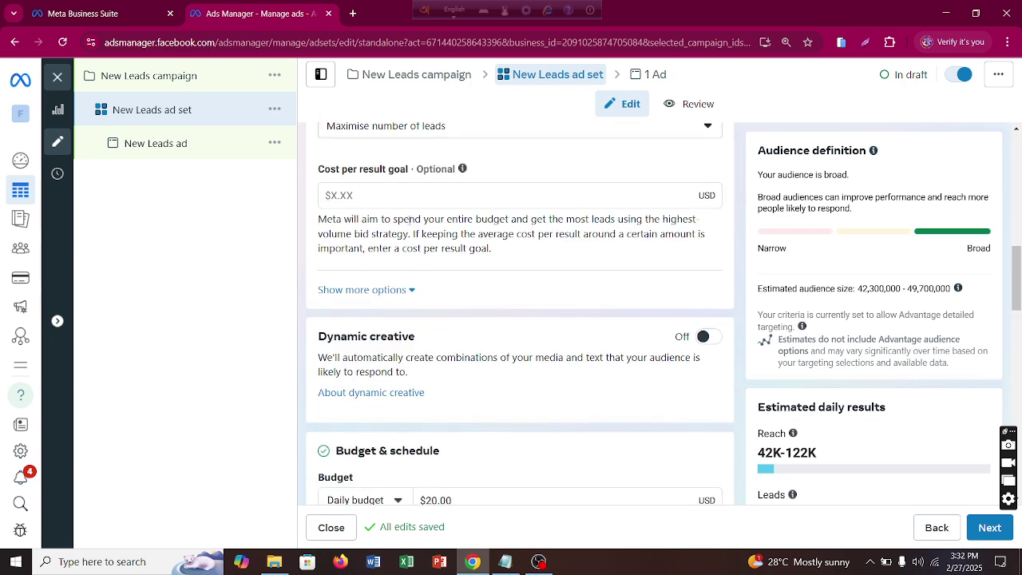
left_click(422, 193)
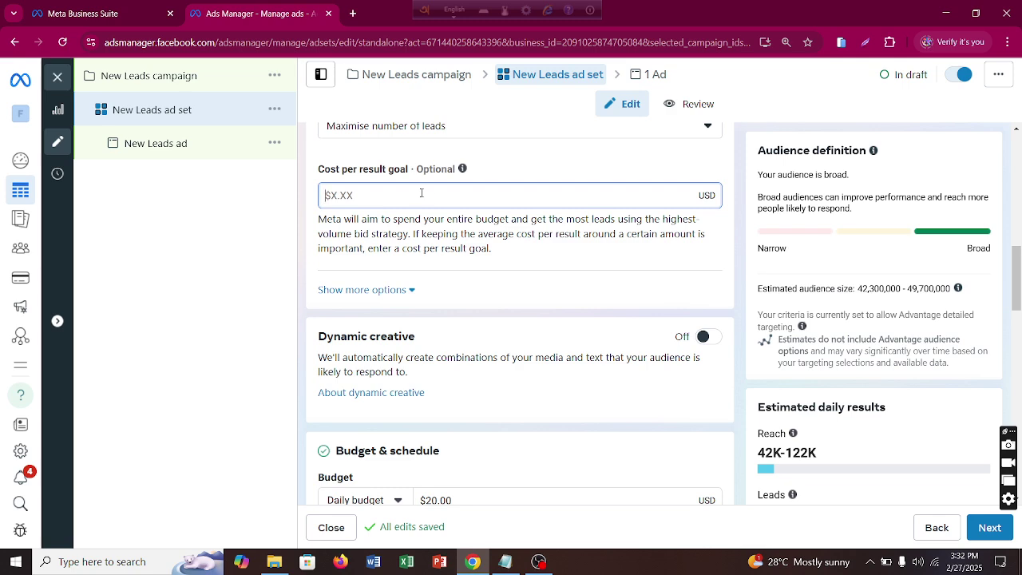
Replace the $20.00 daily budget with 10 so the ad set runs at $10.00 per day.
scroll(480, 296, "down", 6)
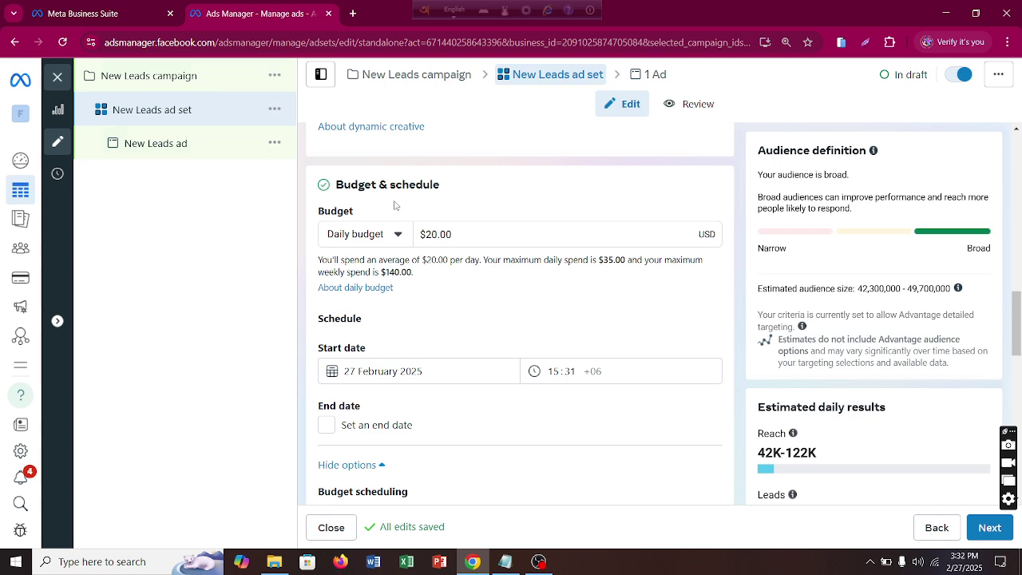
left_click(437, 234)
left_click_drag(437, 234, 421, 233)
left_click(422, 233)
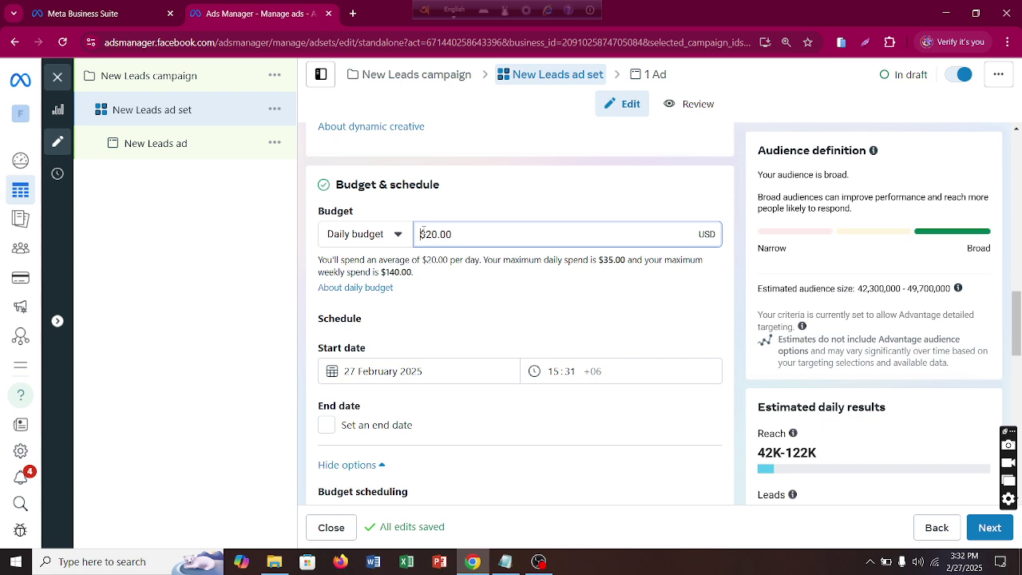
type("10")
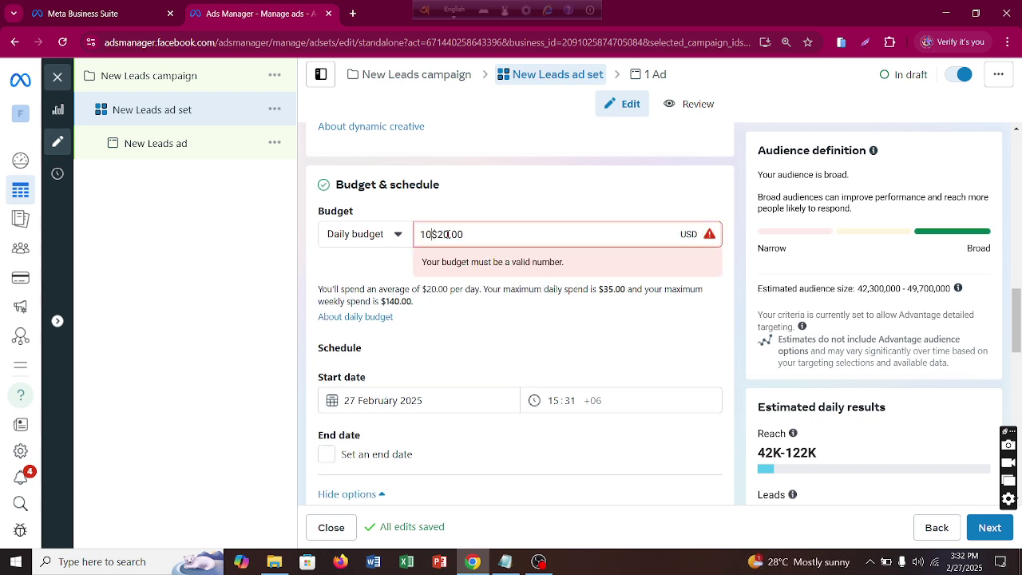
left_click_drag(448, 234, 432, 234)
key("BackSpace")
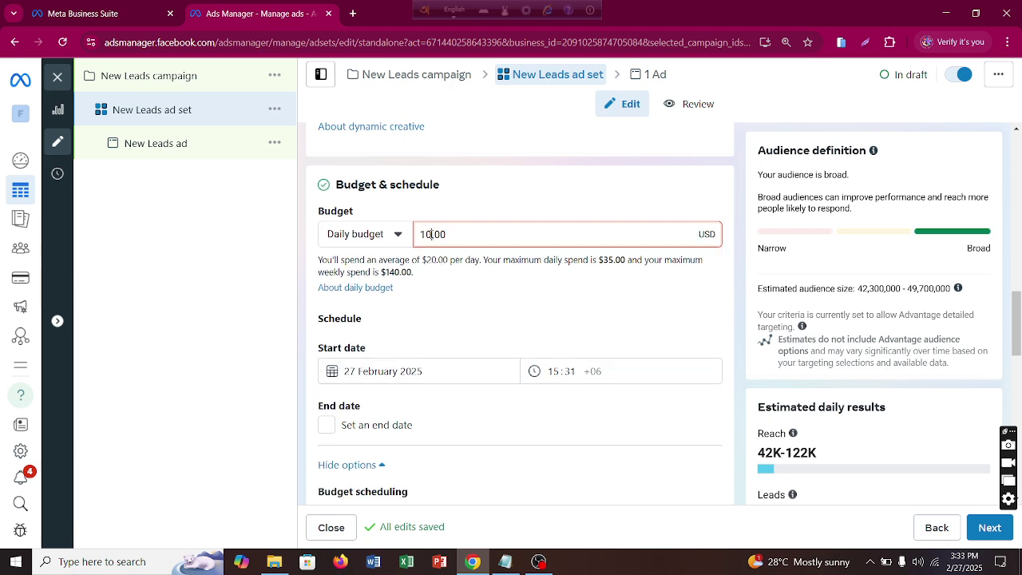
left_click(461, 290)
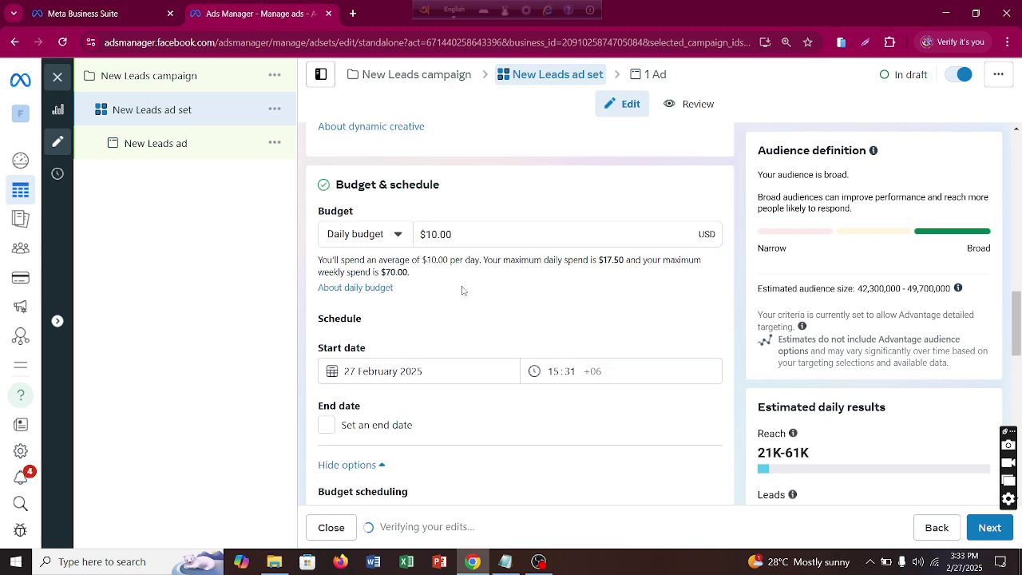
scroll(461, 290, "down", 2)
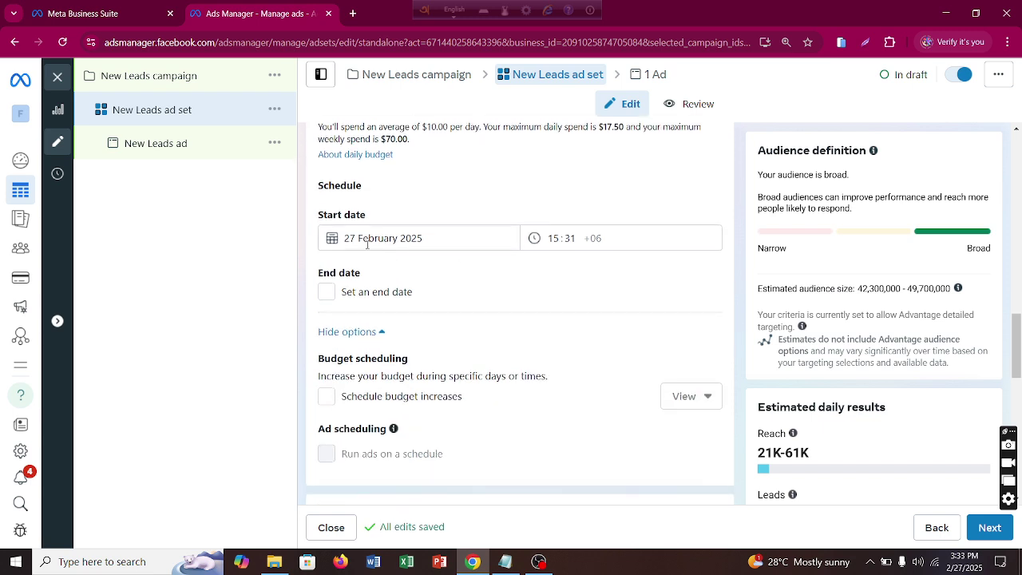
Turn on Set an end date and pick 4 March 2025, correcting an initial 28 February.
left_click(327, 292)
scroll(404, 296, "down", 1)
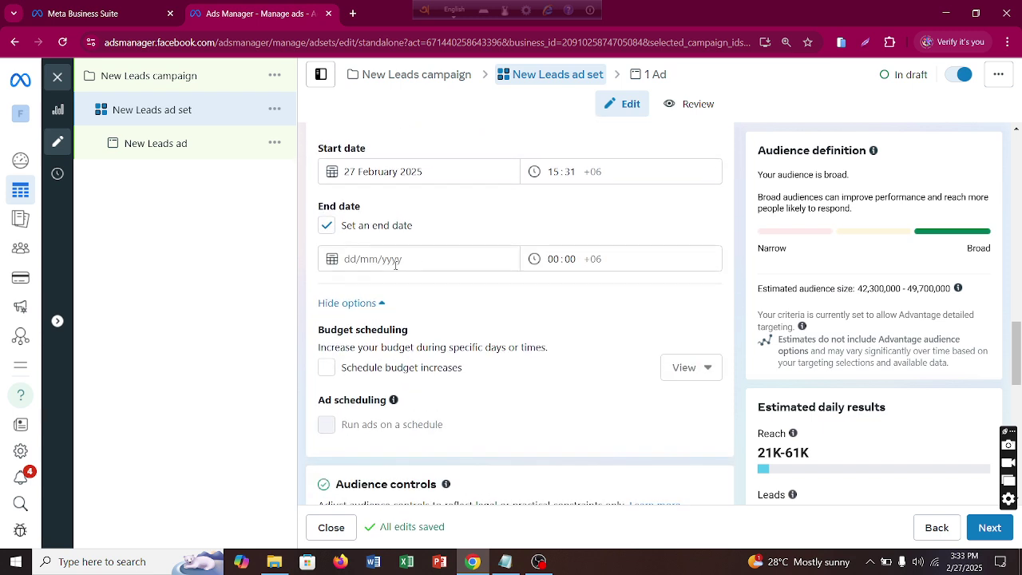
left_click(395, 262)
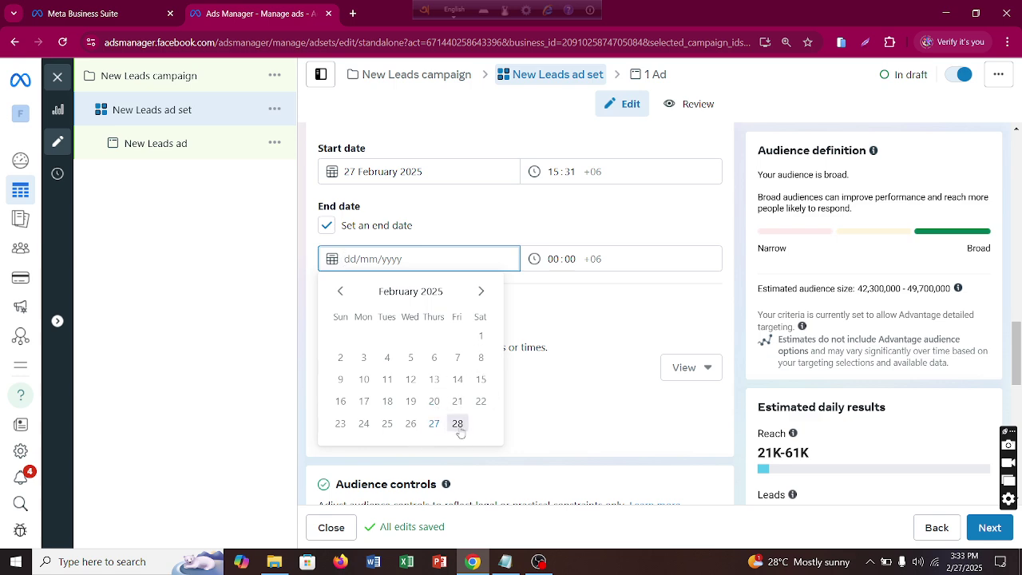
left_click(458, 424)
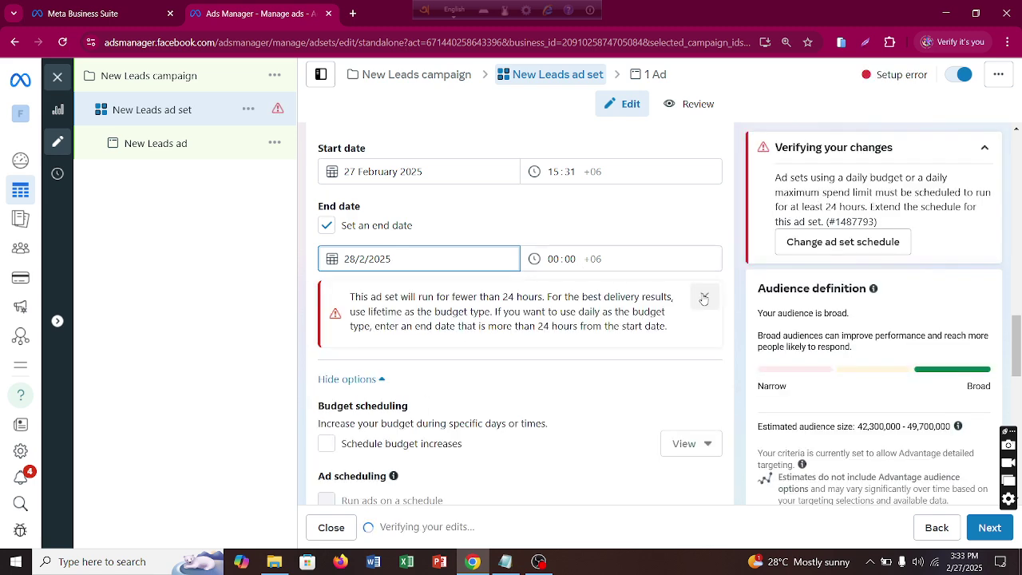
left_click(509, 254)
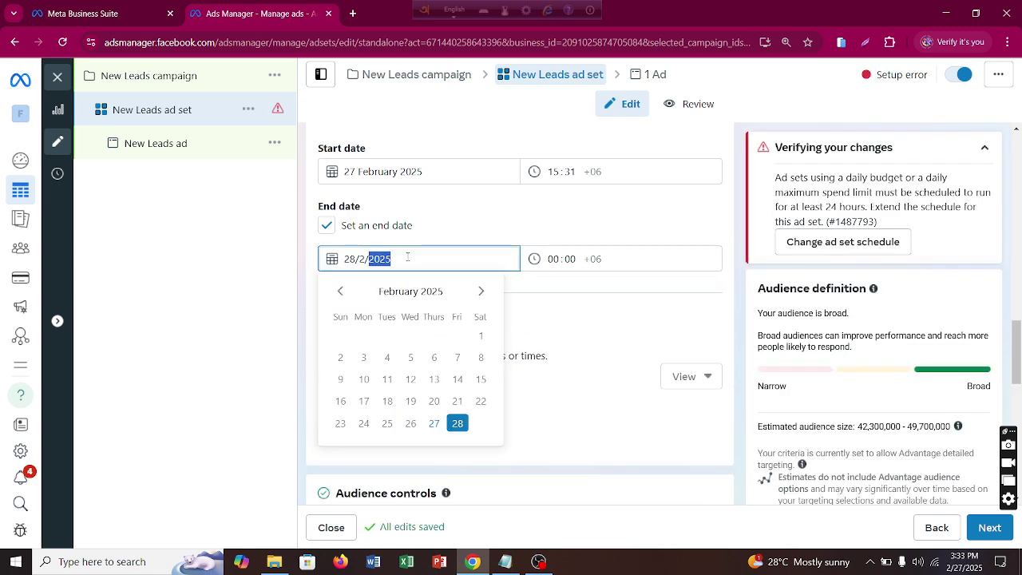
left_click(481, 290)
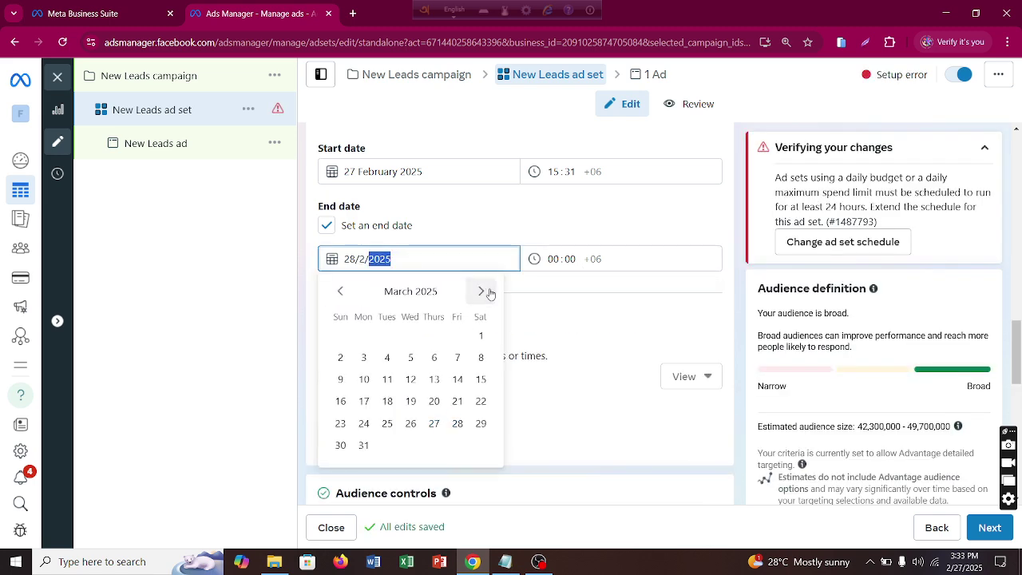
left_click(385, 358)
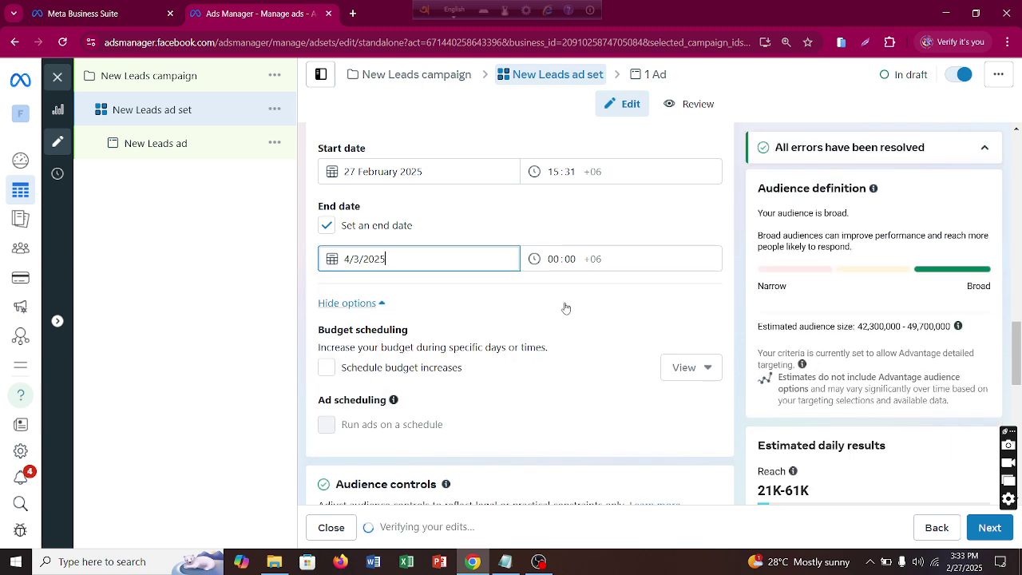
scroll(555, 317, "down", 1)
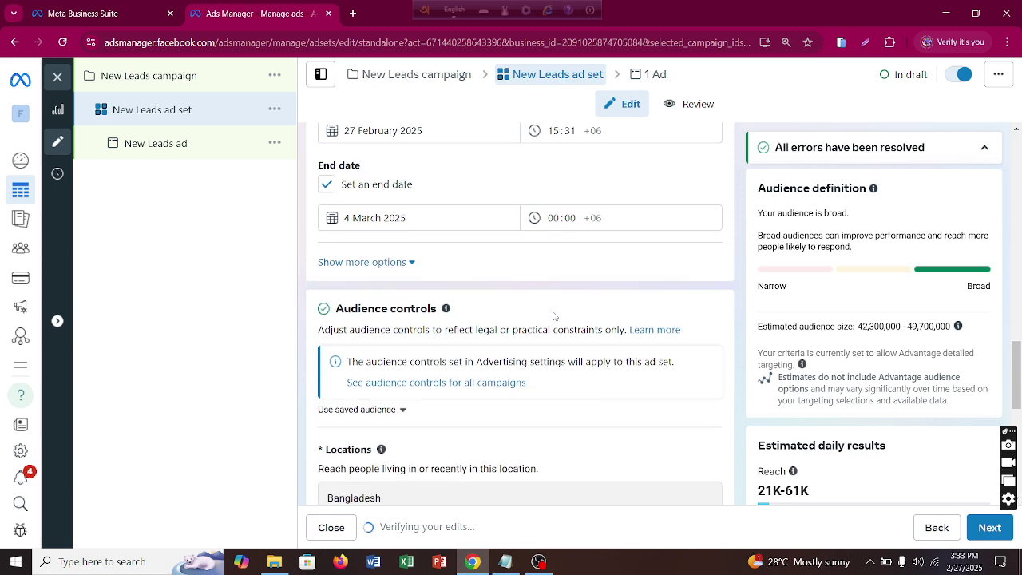
scroll(553, 315, "down", 6)
scroll(462, 363, "up", 3)
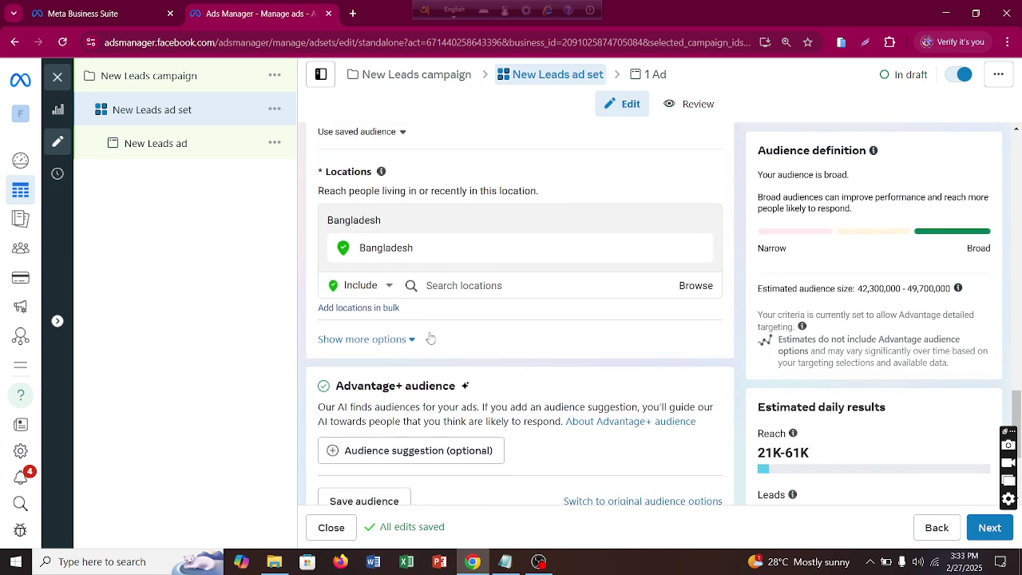
scroll(391, 211, "up", 2)
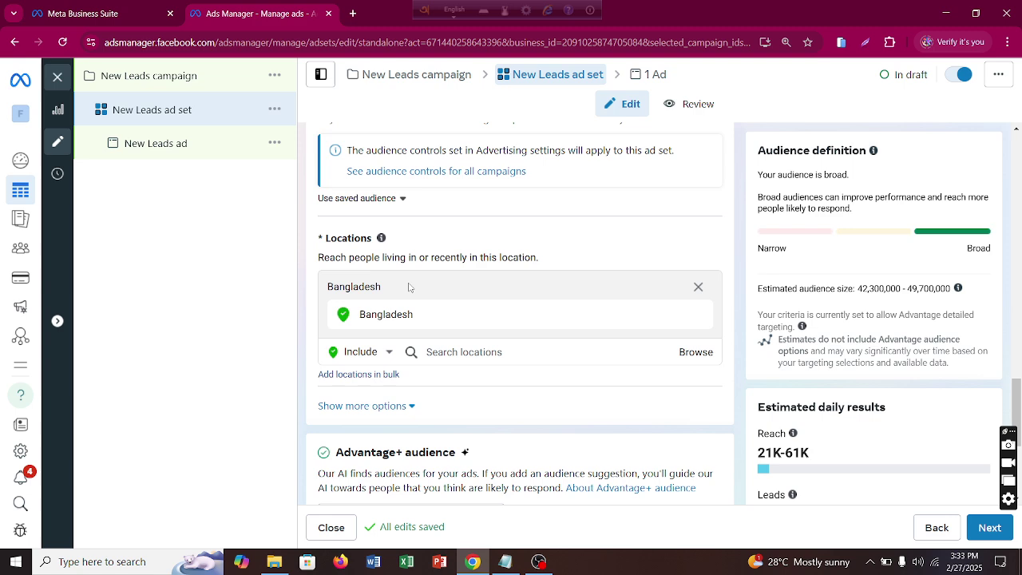
scroll(409, 287, "down", 3)
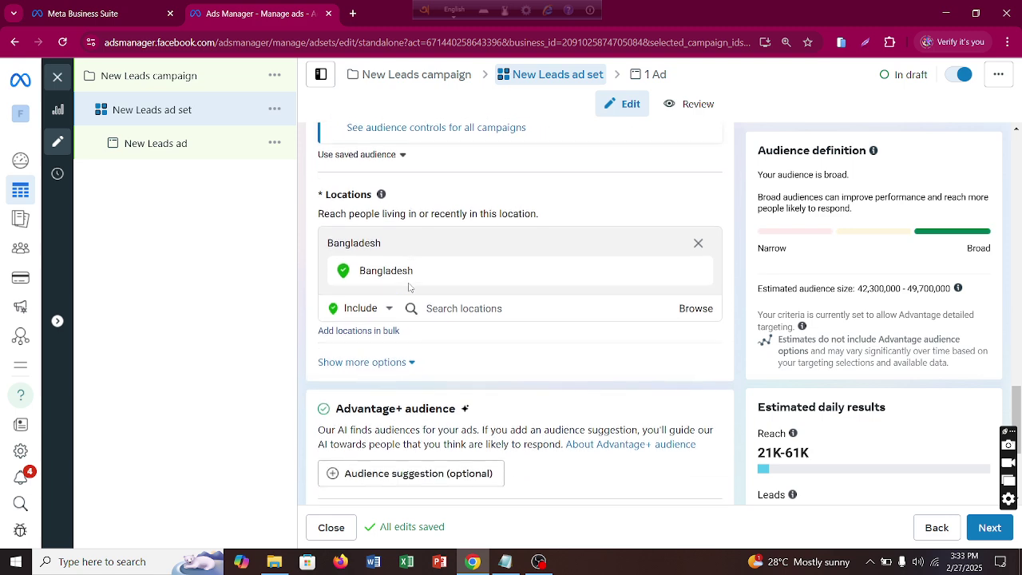
scroll(409, 288, "down", 3)
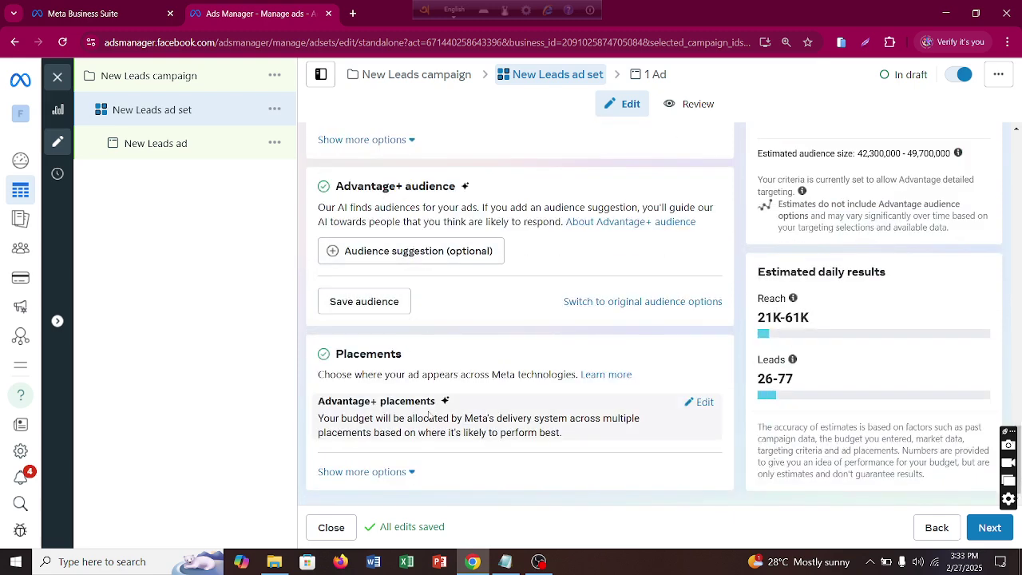
scroll(432, 459, "up", 2)
scroll(416, 467, "down", 2)
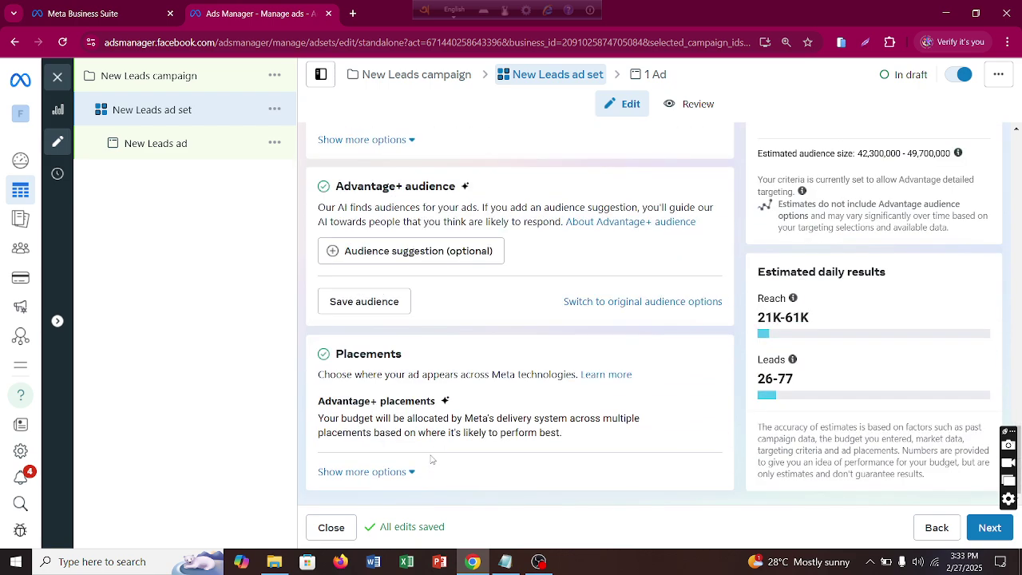
Open the New Leads ad and scroll through its editor to the Ad setup section.
left_click(192, 160)
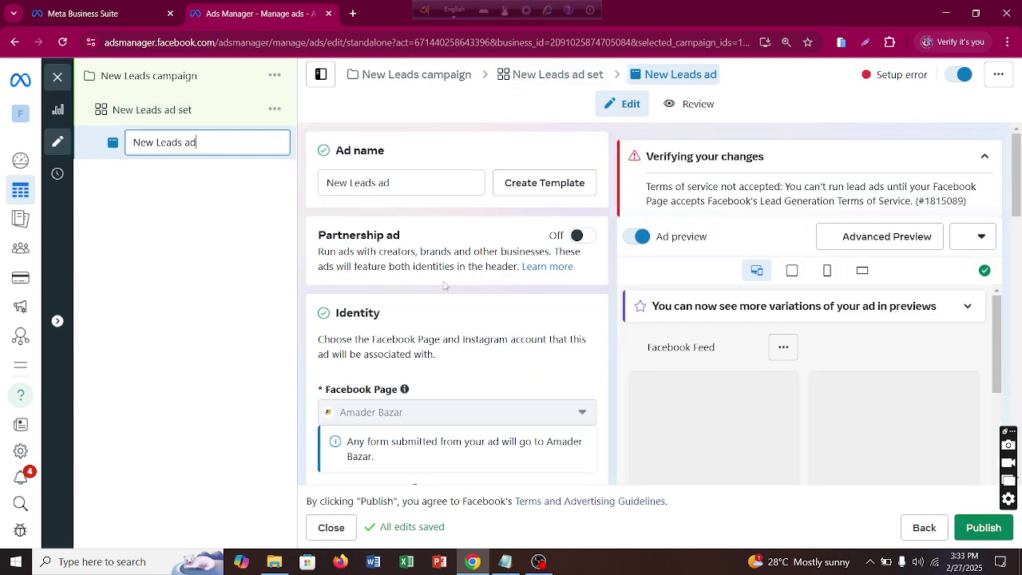
scroll(407, 271, "down", 3)
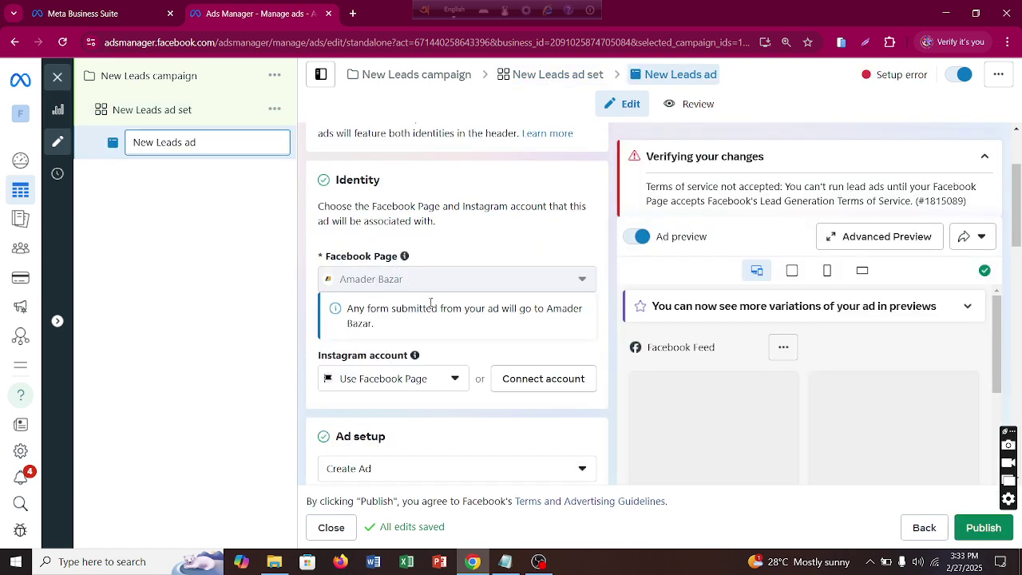
scroll(431, 311, "down", 2)
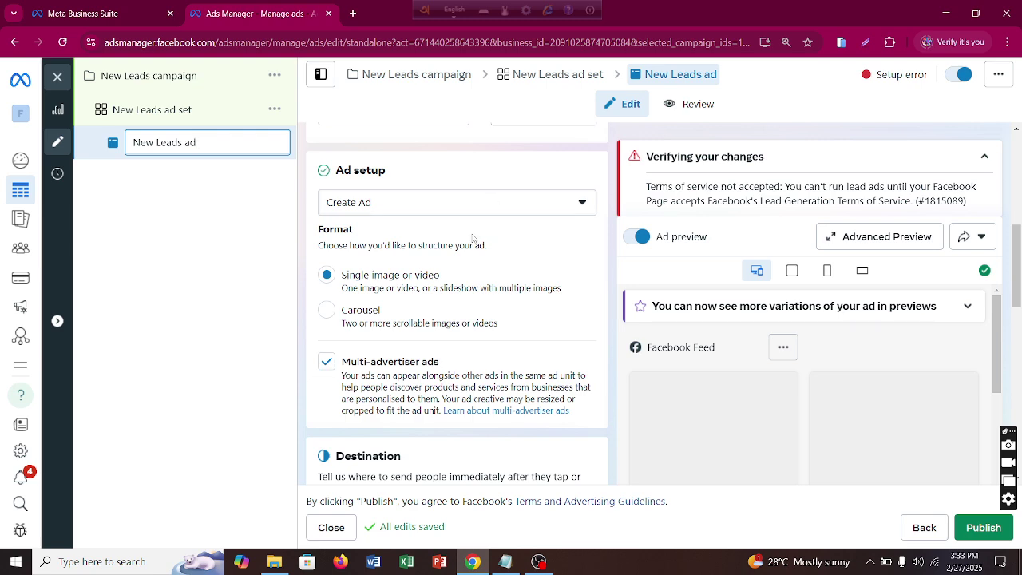
scroll(473, 239, "down", 2)
scroll(464, 241, "up", 2)
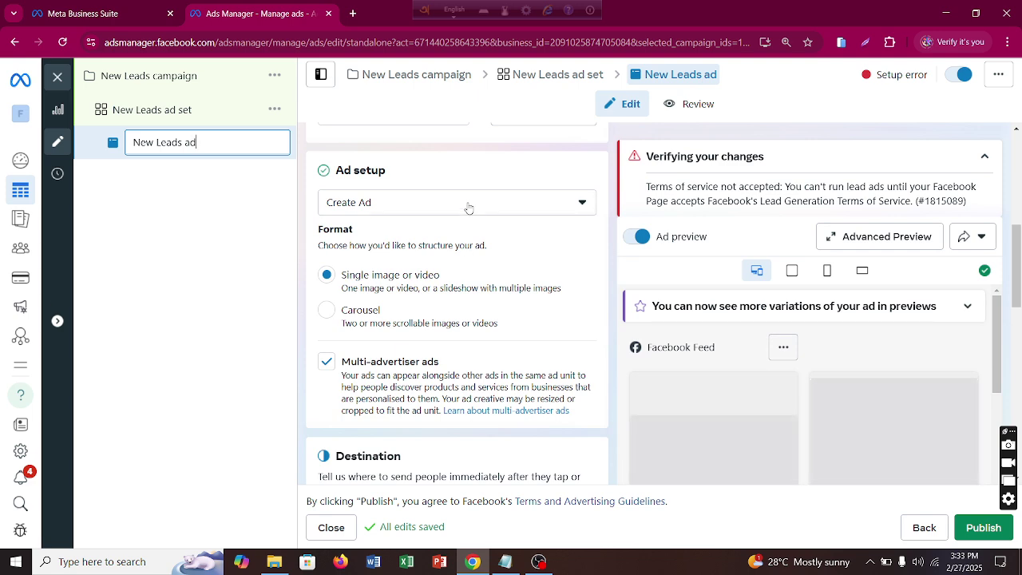
scroll(456, 227, "down", 3)
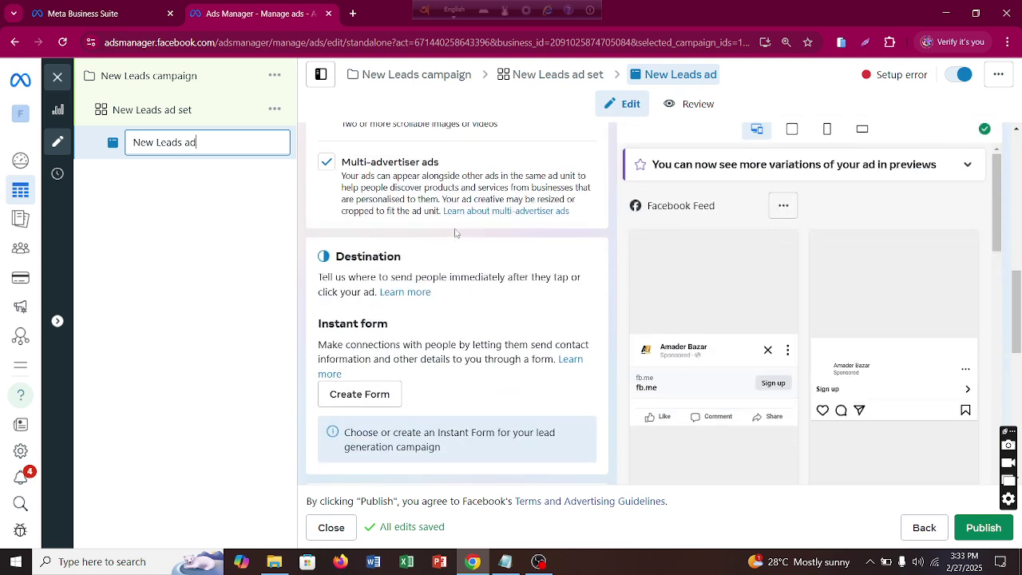
scroll(455, 232, "up", 5)
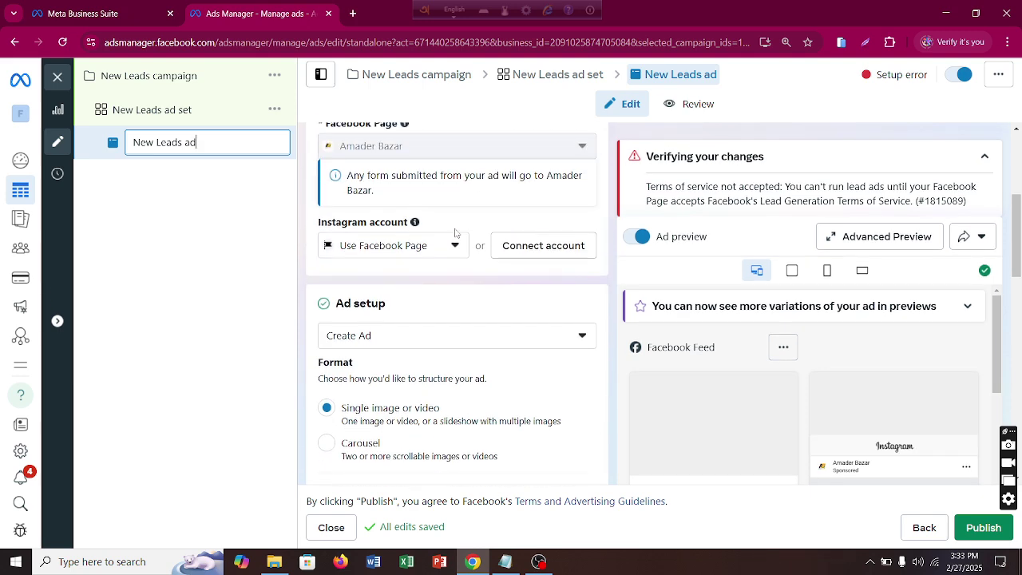
scroll(455, 232, "up", 2)
scroll(452, 245, "down", 2)
Choose Create Ad in the Ad setup dropdown and scroll down to the Instant form destination.
left_click(541, 338)
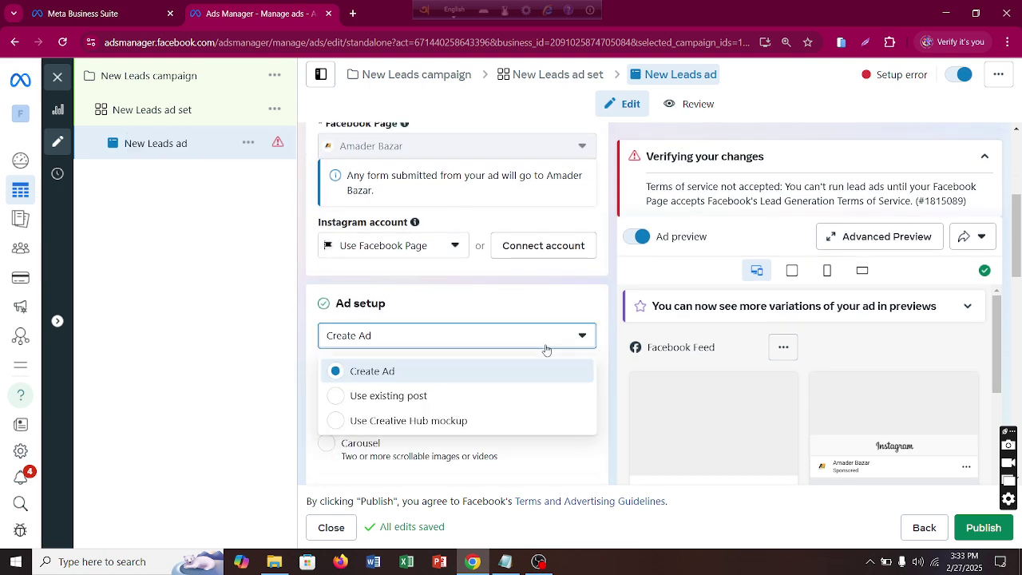
double_click(417, 378)
scroll(418, 379, "down", 3)
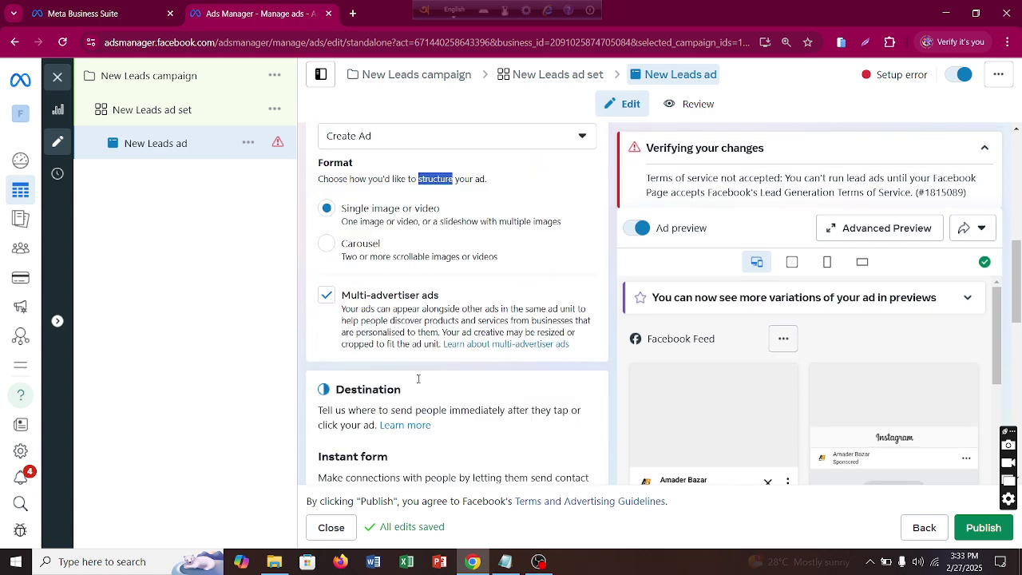
scroll(417, 379, "down", 3)
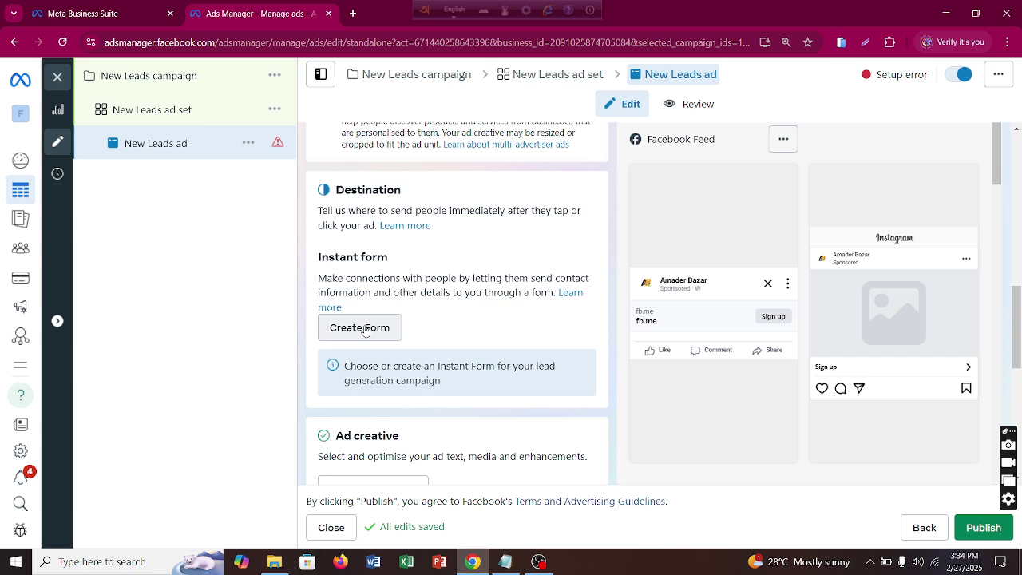
Start a new instant form and, after comparing Higher intent and Rich creative, choose More volume.
left_click(365, 331)
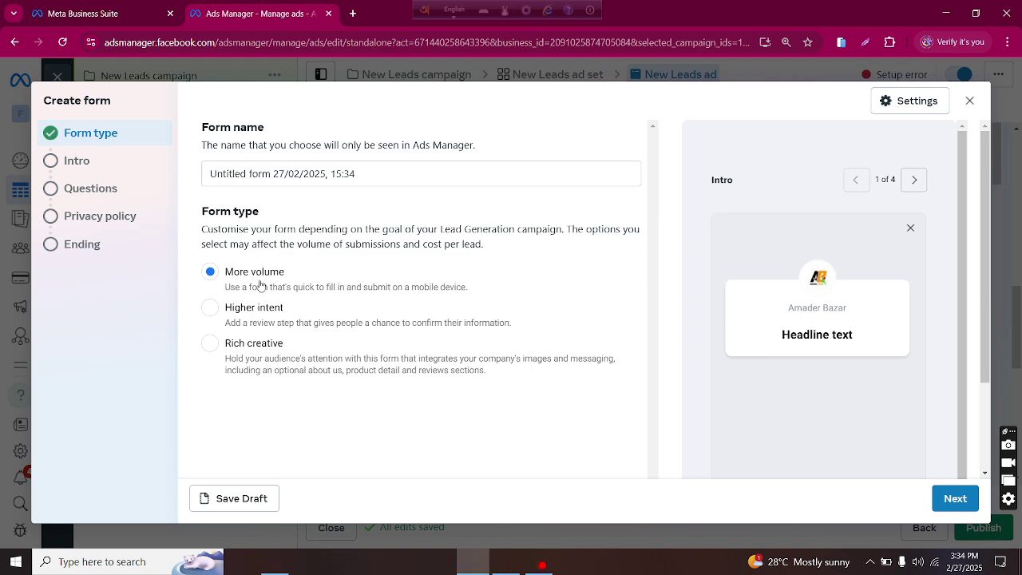
left_click(211, 311)
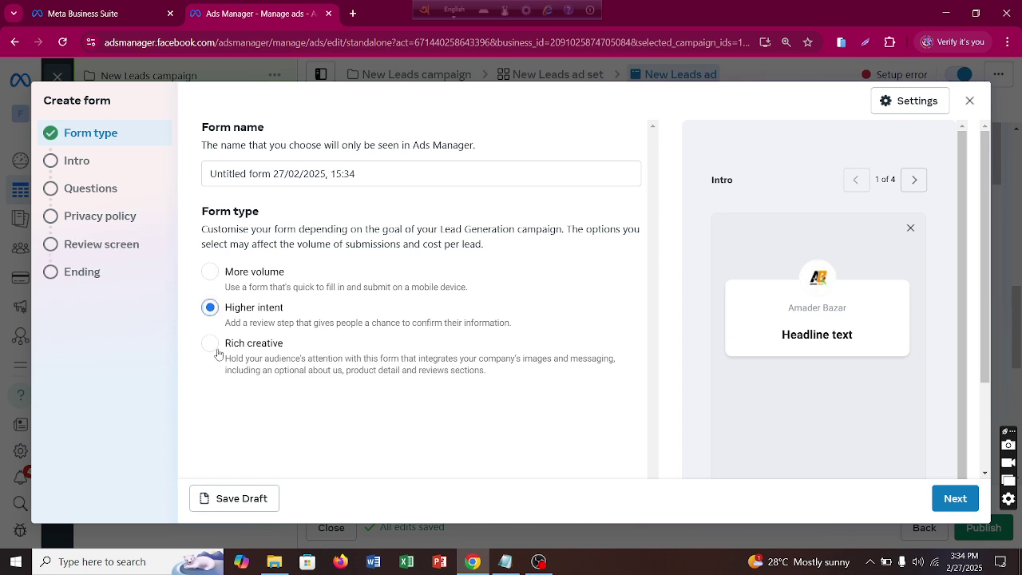
left_click(210, 346)
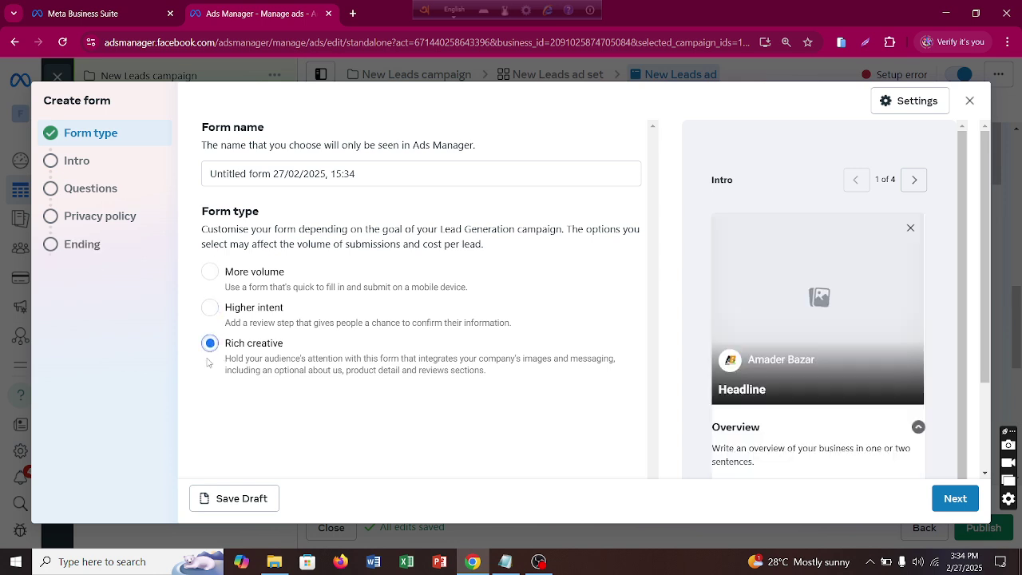
left_click(213, 278)
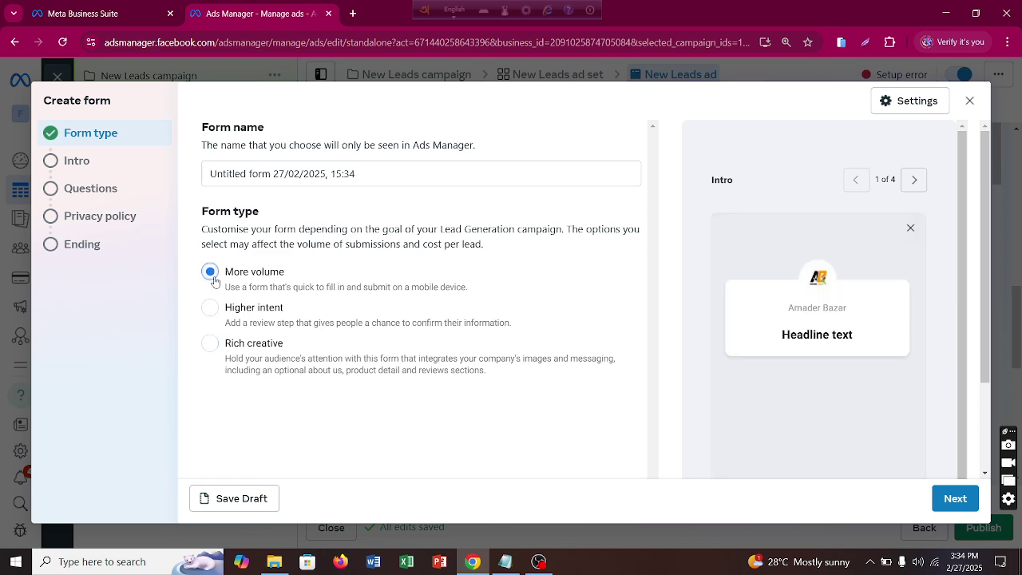
left_click(210, 316)
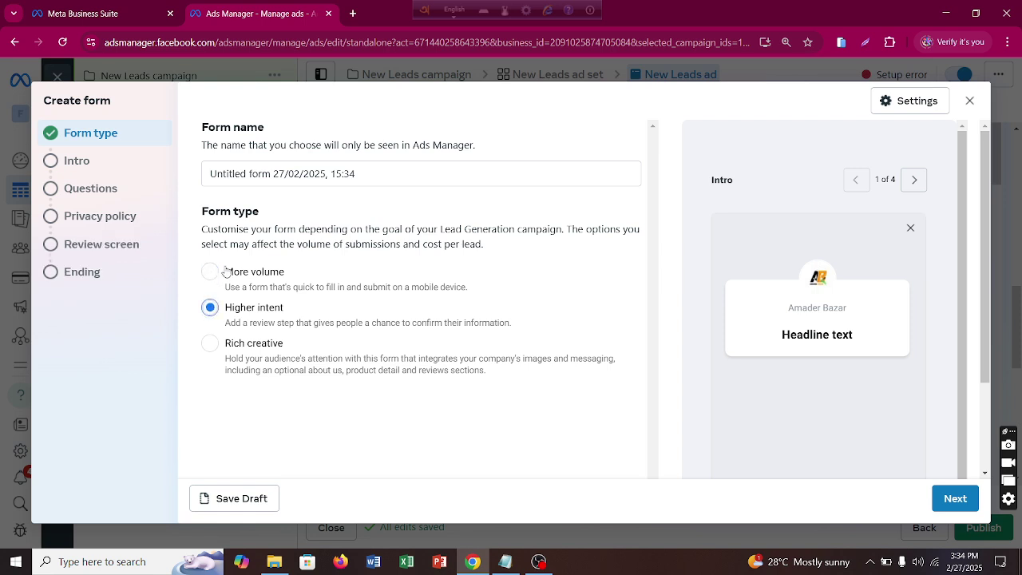
left_click(212, 273)
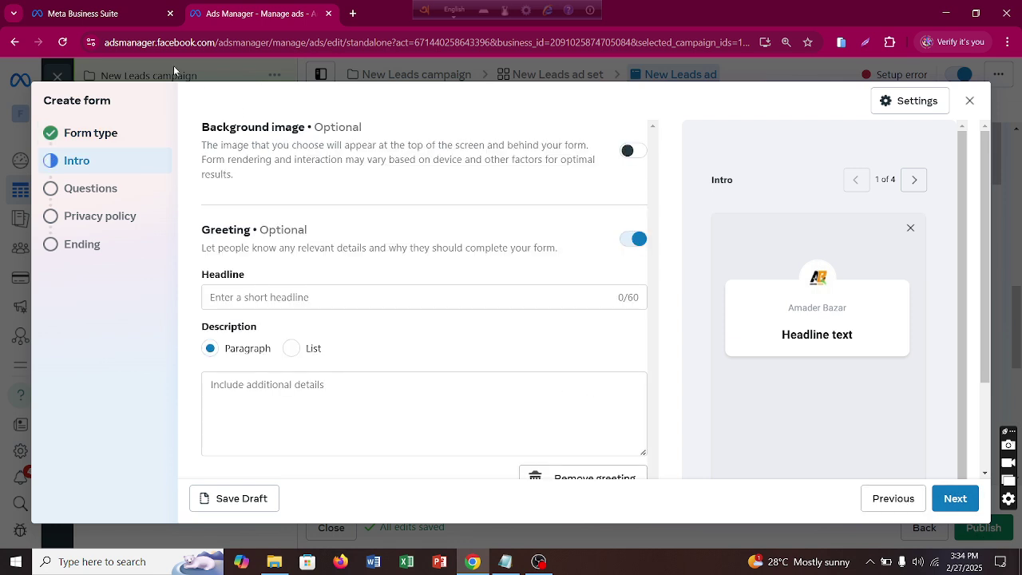
Enter the greeting headline 'To Connect Directly With Amader Bazar Online'.
left_click(297, 297)
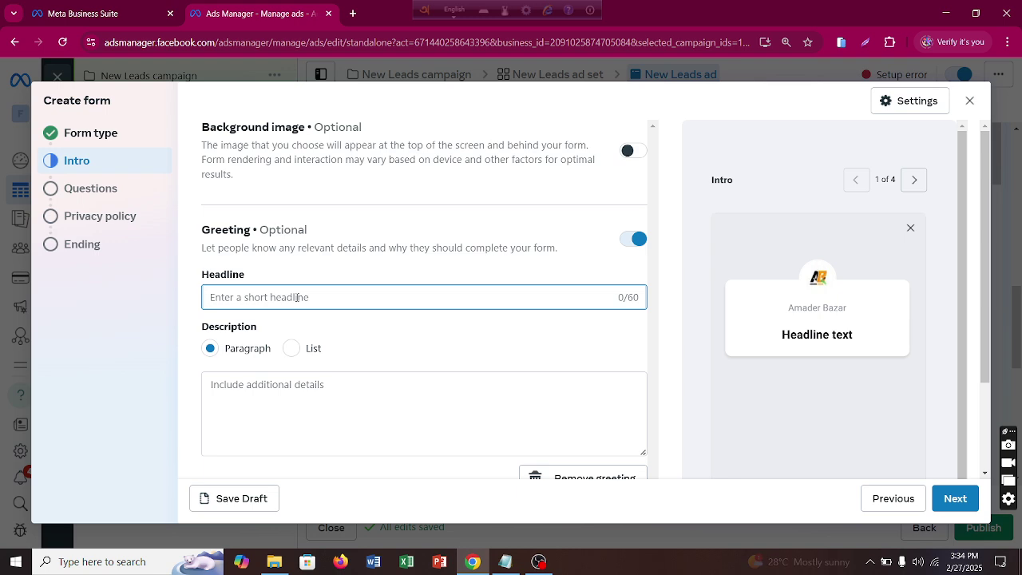
type("Amaderr")
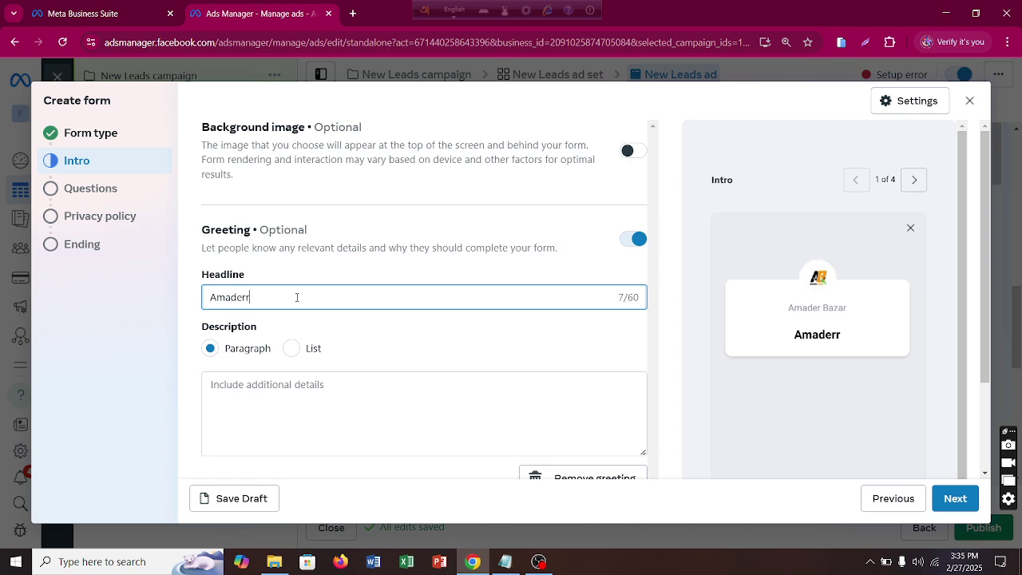
key("BackSpace")
type("Bazar")
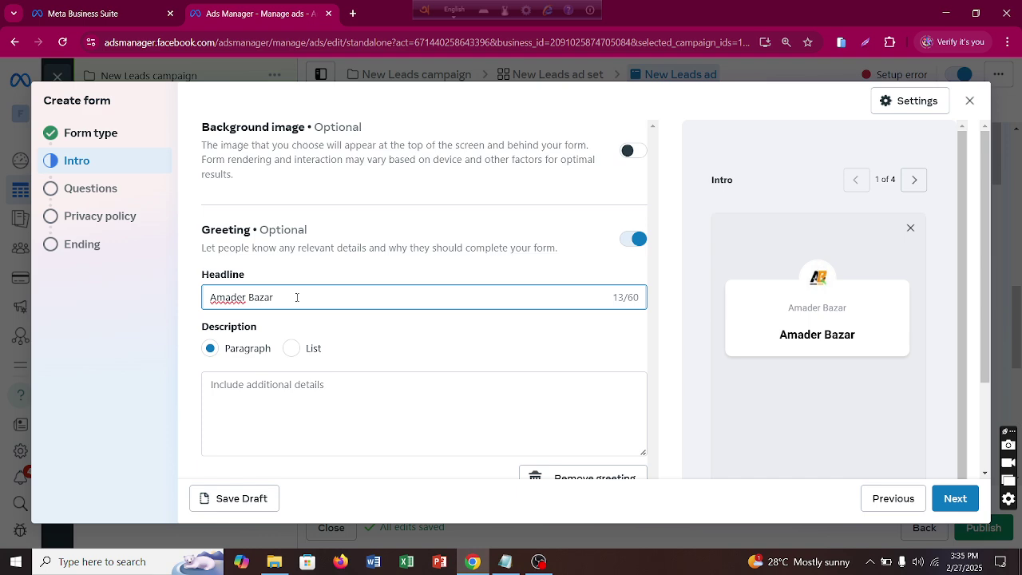
type(" Direct")
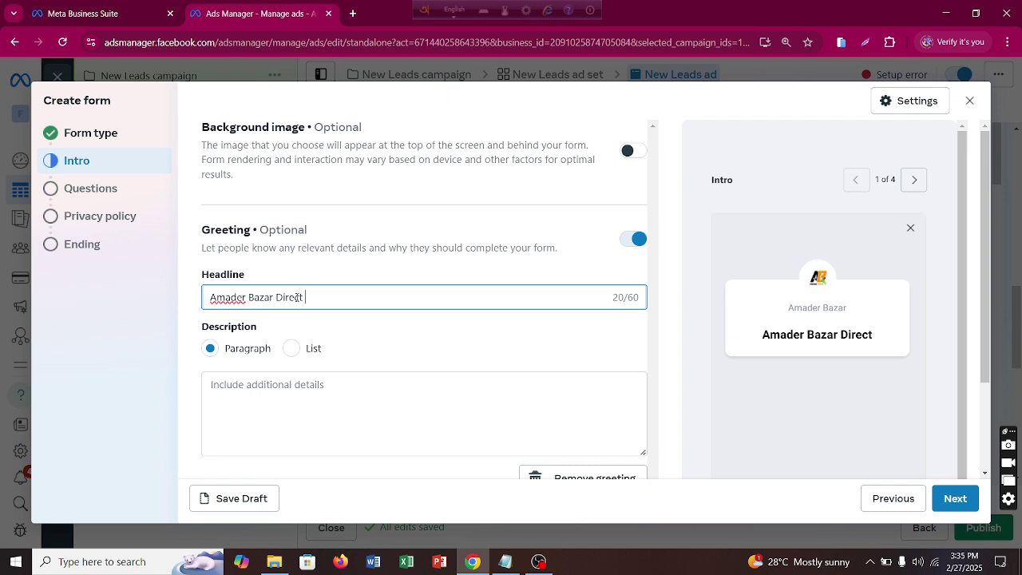
type(" Cu")
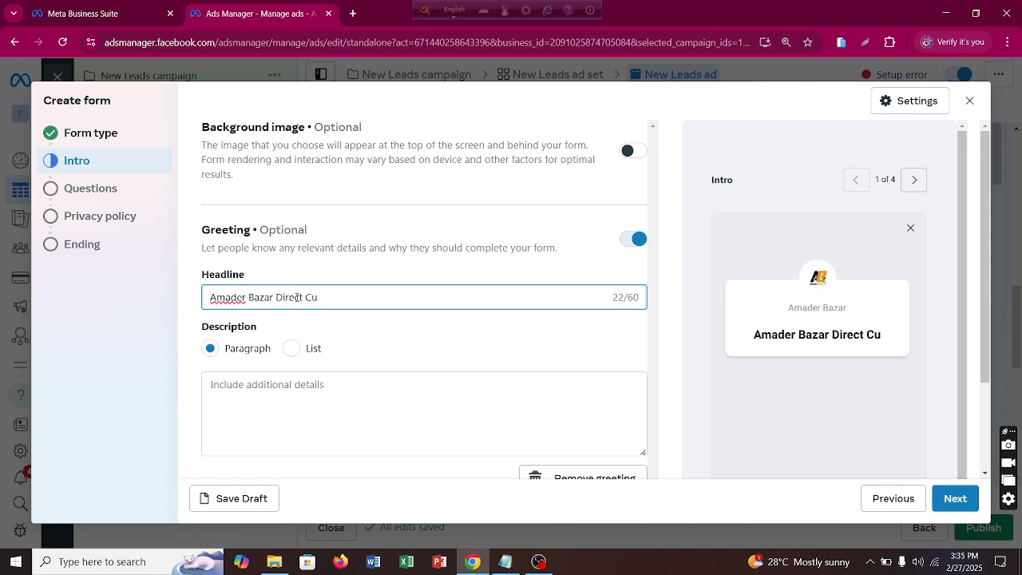
key("BackSpace")
key("BackSpace")
key("BackSpace")
key("BackSpace")
key("BackSpace")
key("BackSpace")
key("BackSpace")
key("BackSpace")
key("BackSpace")
key("BackSpace")
key("BackSpace")
key("BackSpace")
key("BackSpace")
key("BackSpace")
key("BackSpace")
key("BackSpace")
key("BackSpace")
key("BackSpace")
key("BackSpace")
key("BackSpace")
type("T")
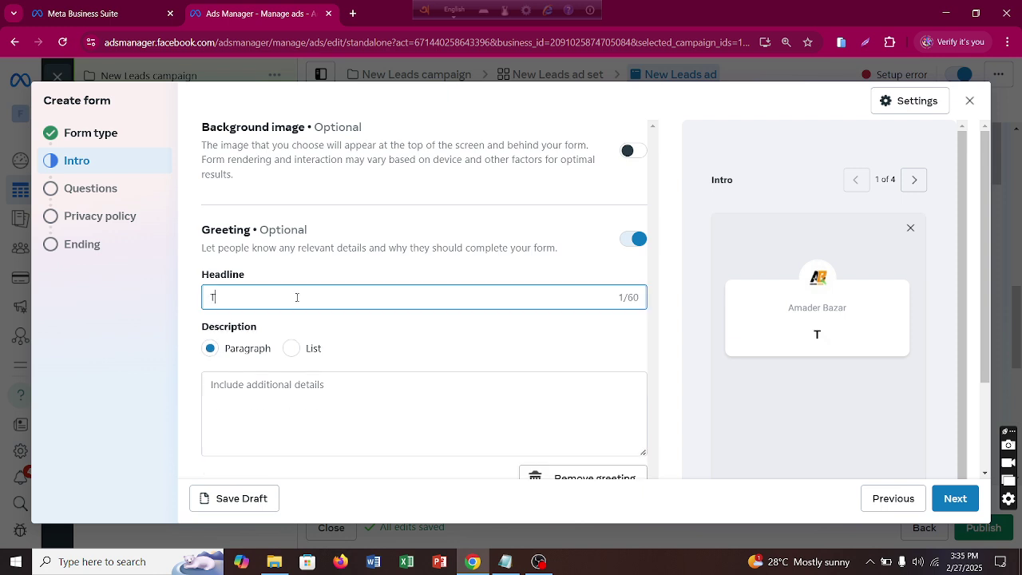
type("o Connect Direct")
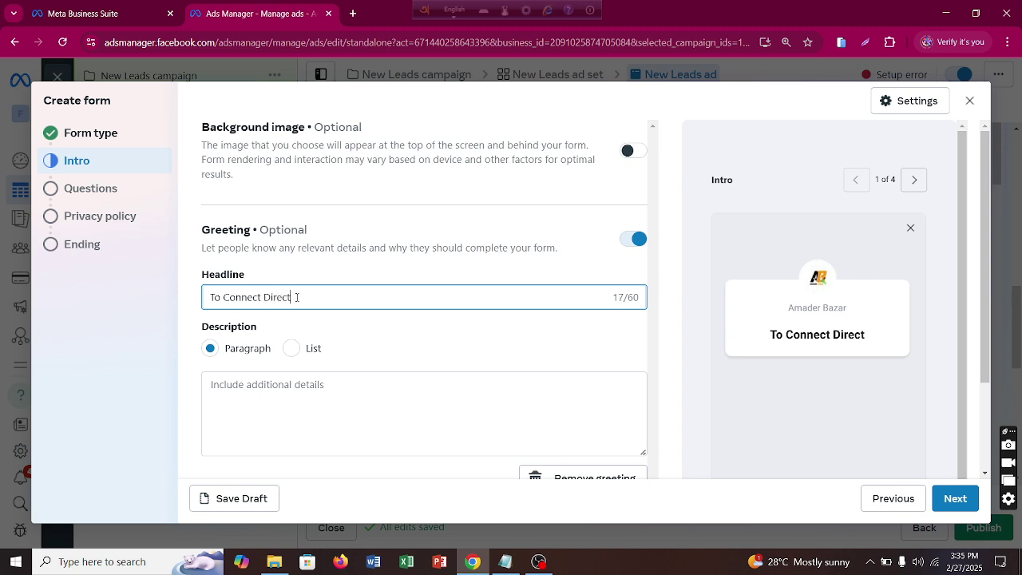
type("ly Wi")
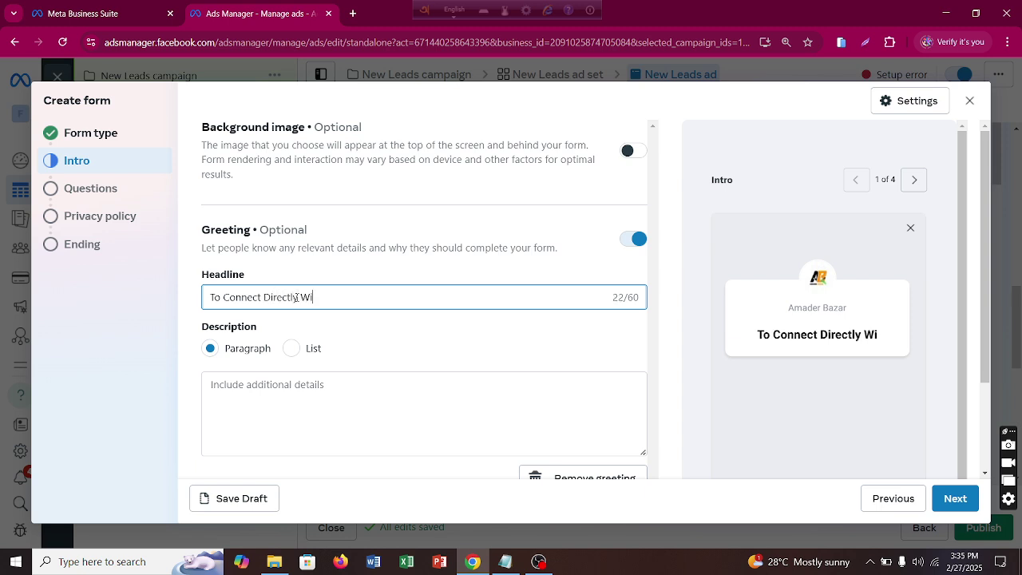
type("th Ama")
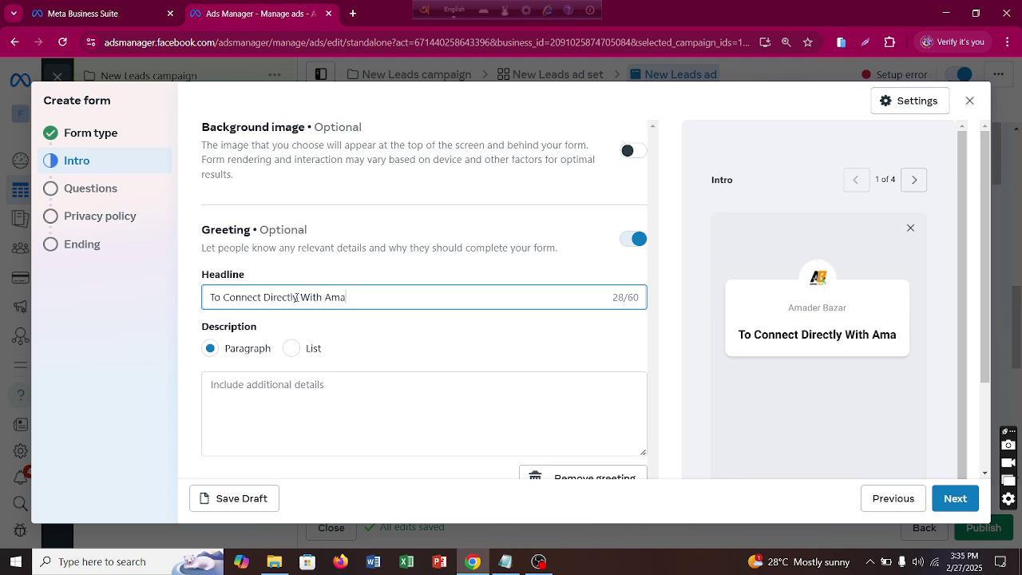
type("der BAzar")
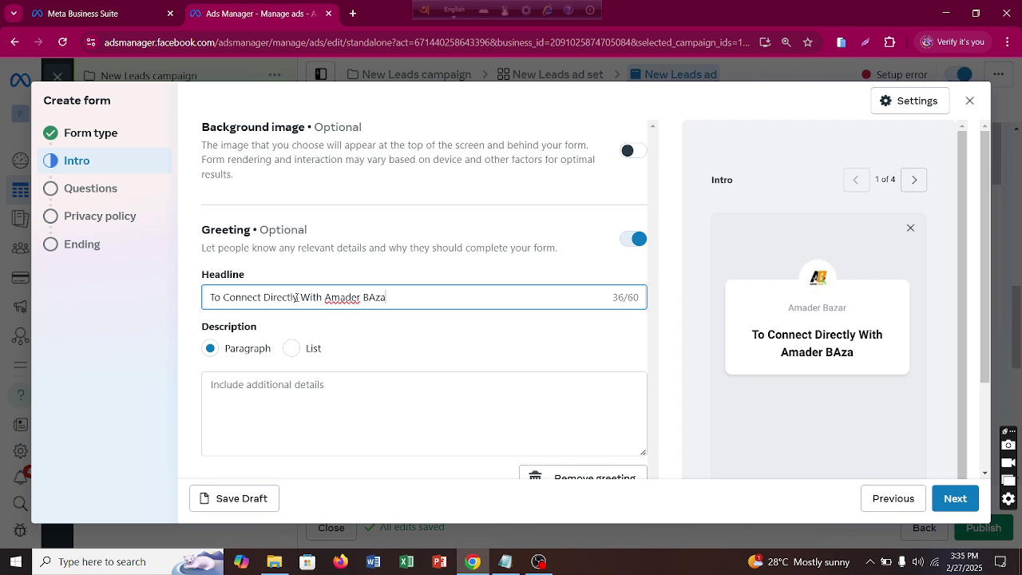
key("BackSpace")
key("BackSpace")
key("BackSpace")
key("BackSpace")
type("azar")
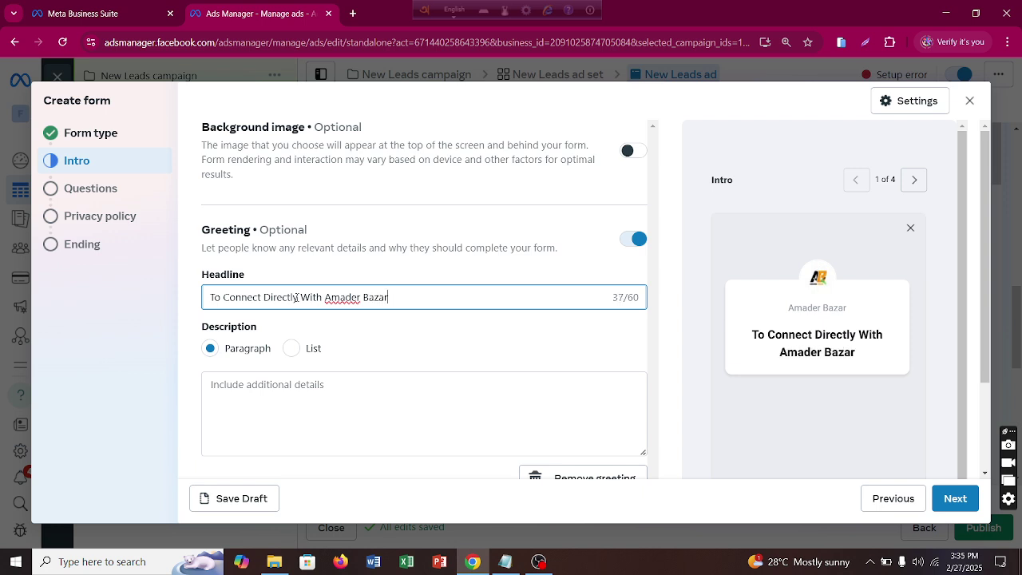
type(" Online O")
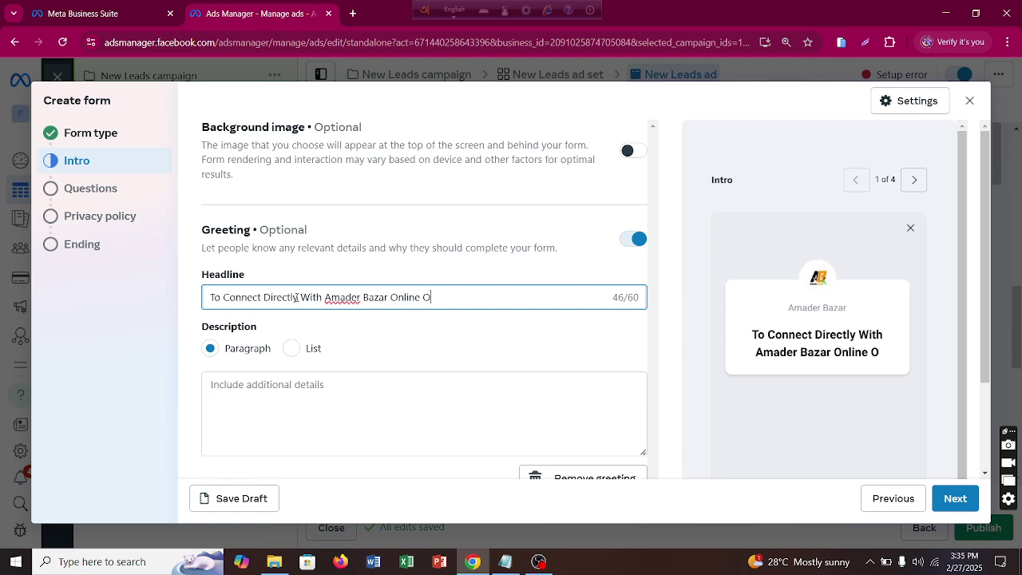
key("BackSpace")
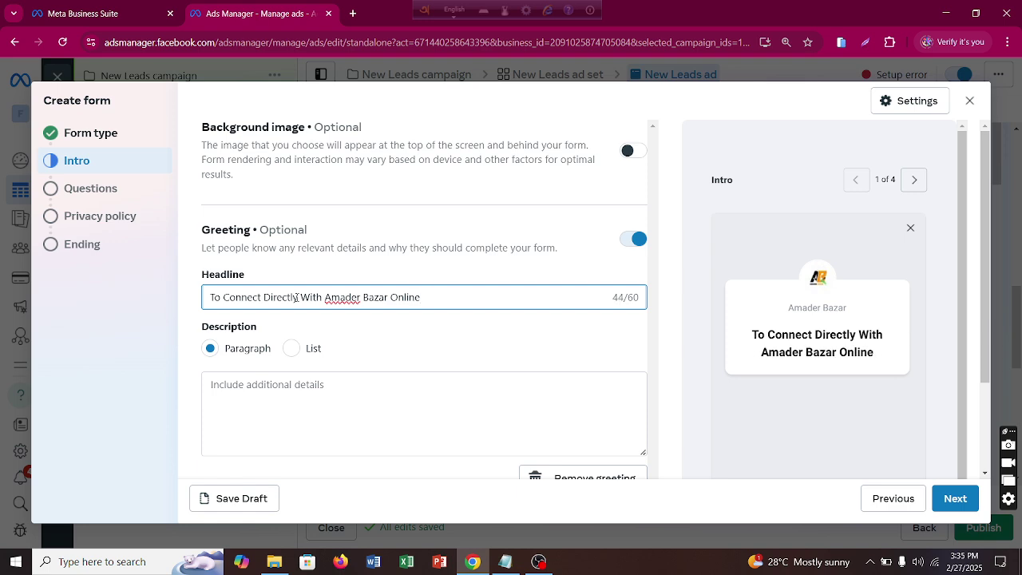
Try the List description style and its rows, then return the description to Paragraph.
scroll(295, 297, "down", 3)
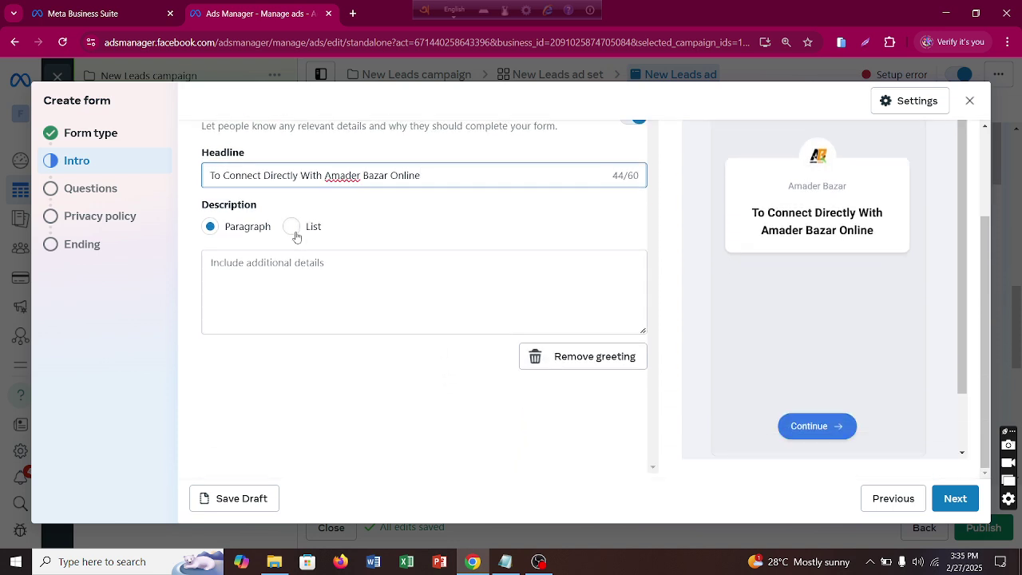
left_click(295, 232)
left_click(296, 263)
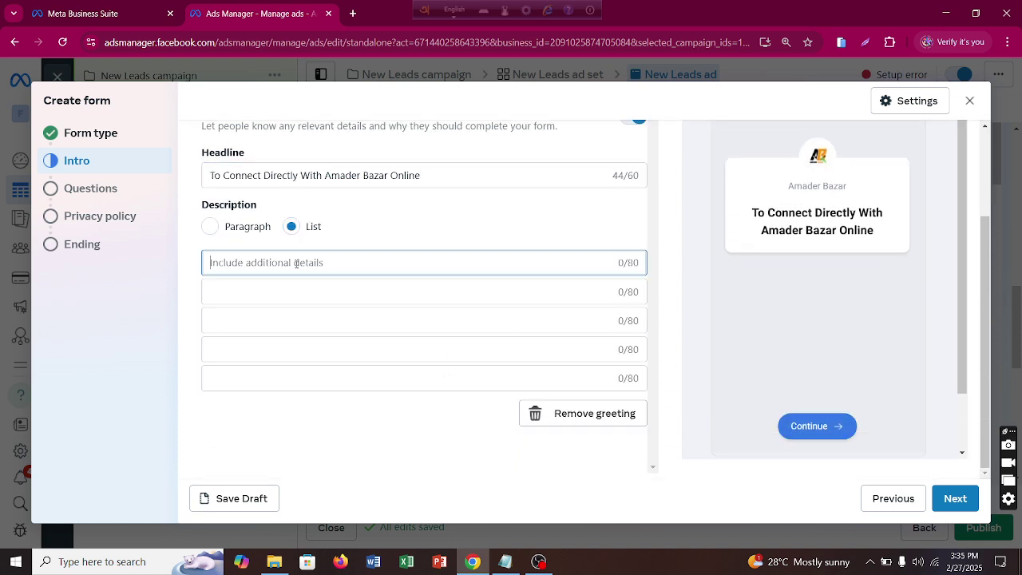
left_click(294, 291)
left_click(299, 320)
left_click(308, 353)
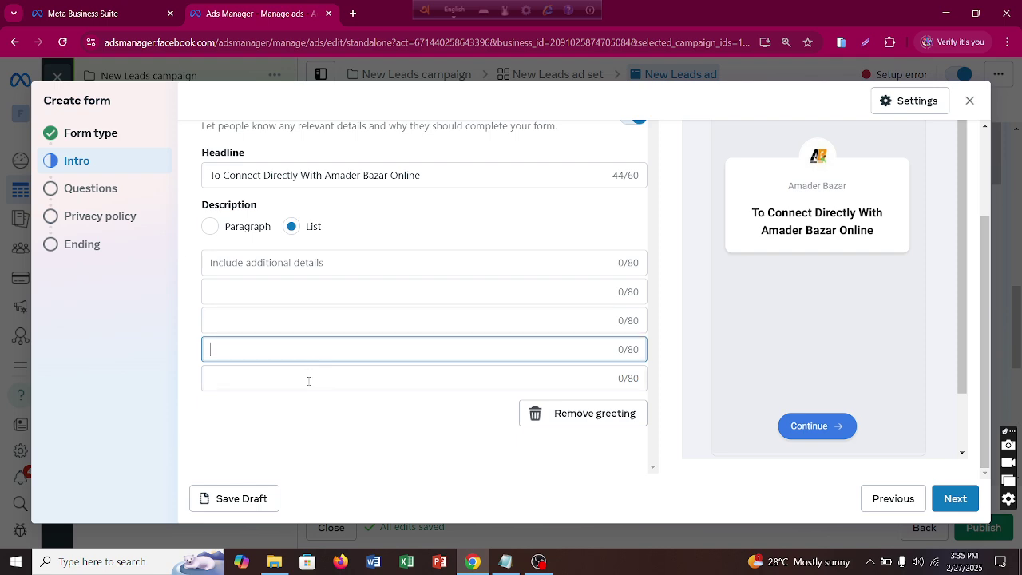
left_click(308, 379)
left_click(212, 232)
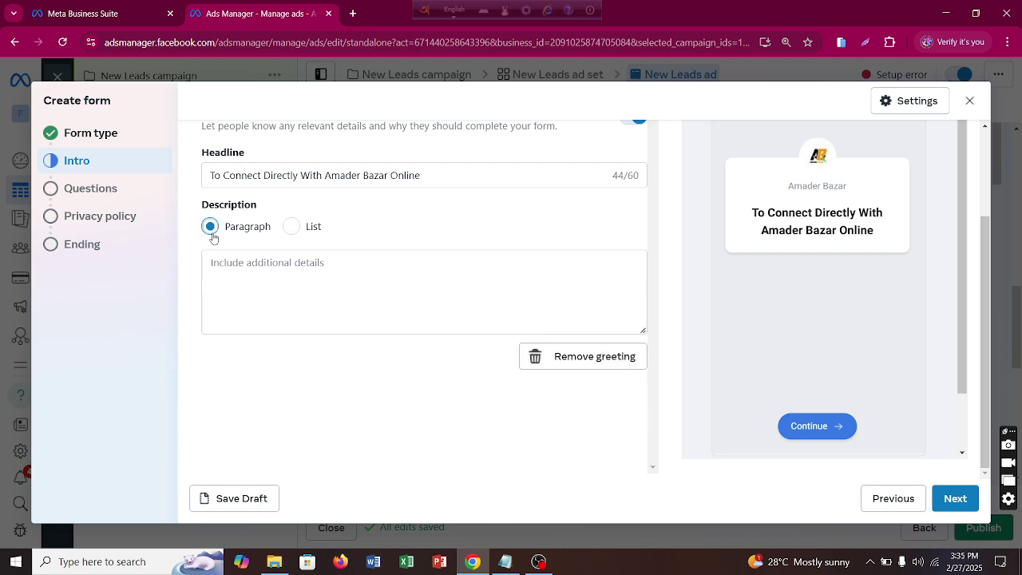
Write the greeting description 'Please submit the form with the required information to join with us directly.'.
left_click(254, 284)
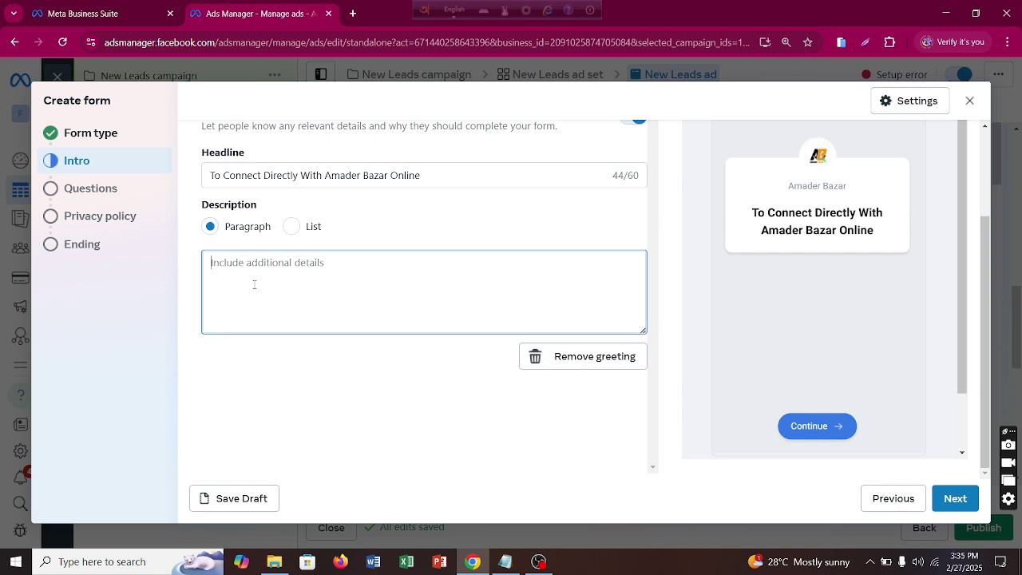
type("Please ")
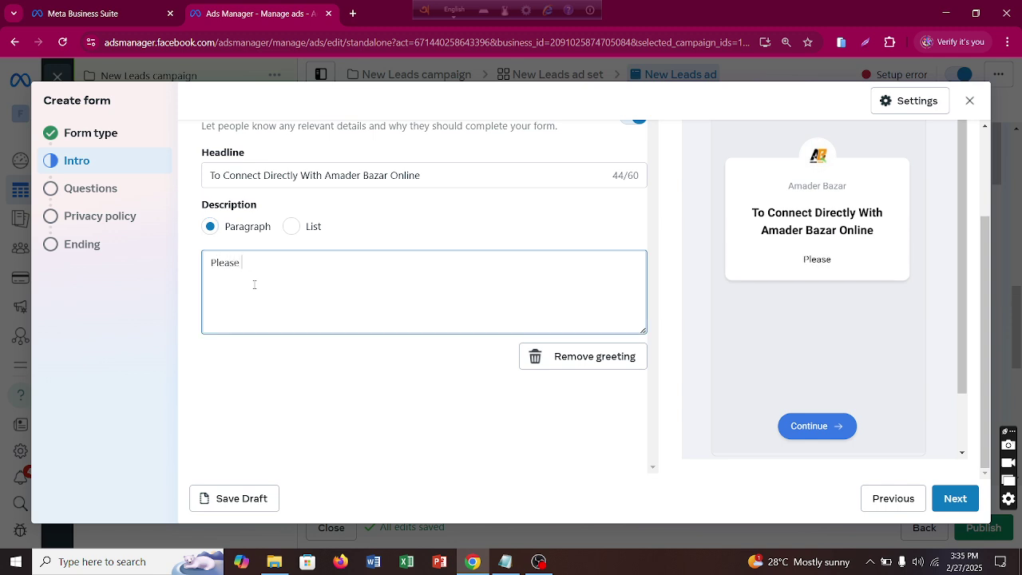
type("submit the f")
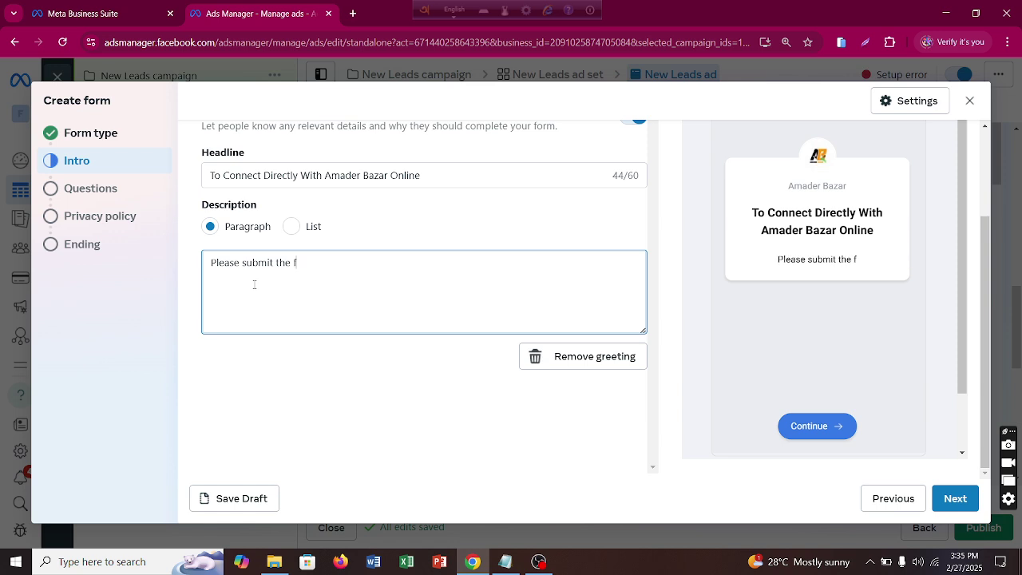
type("orm with the ")
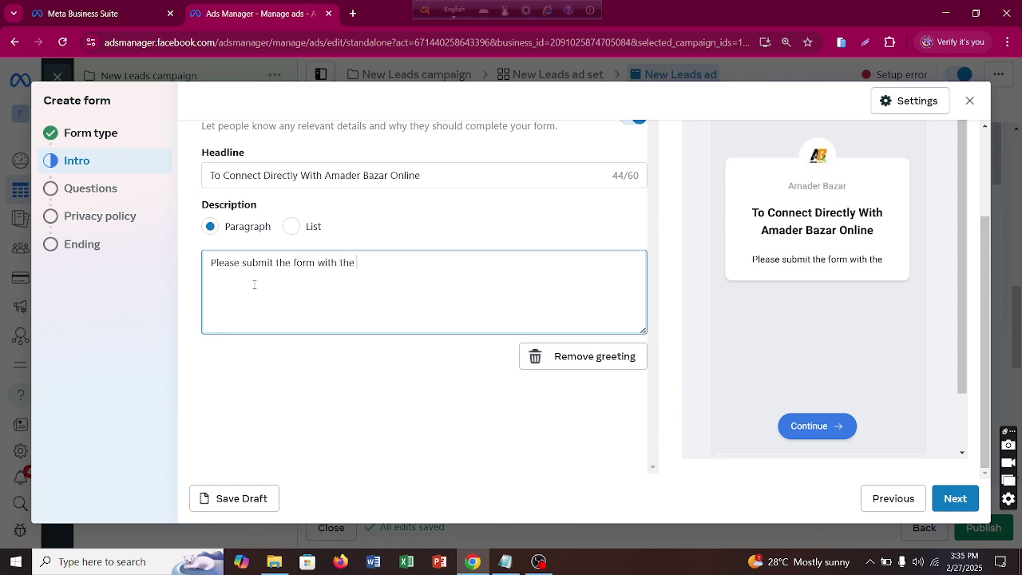
type("re")
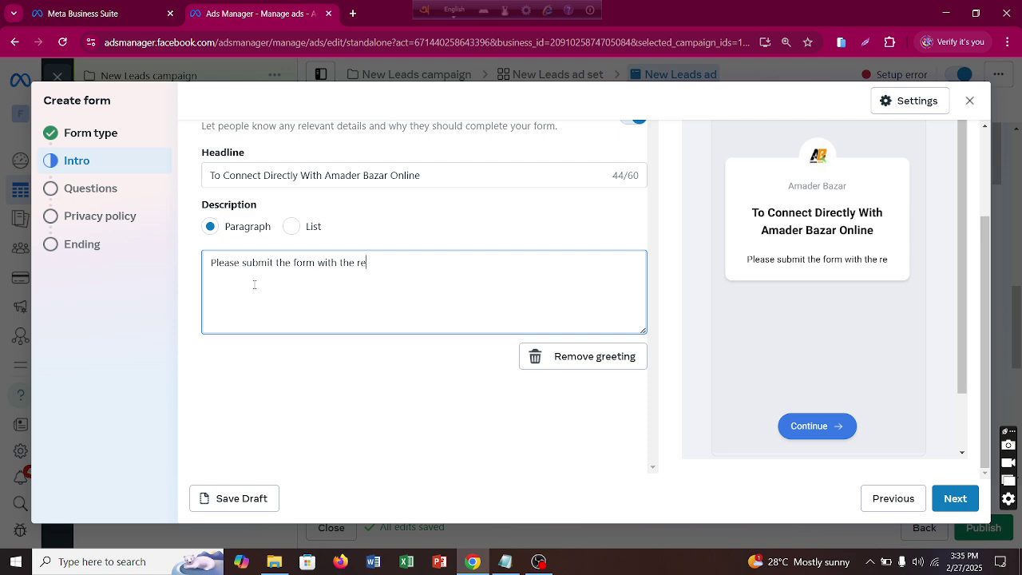
type("quir")
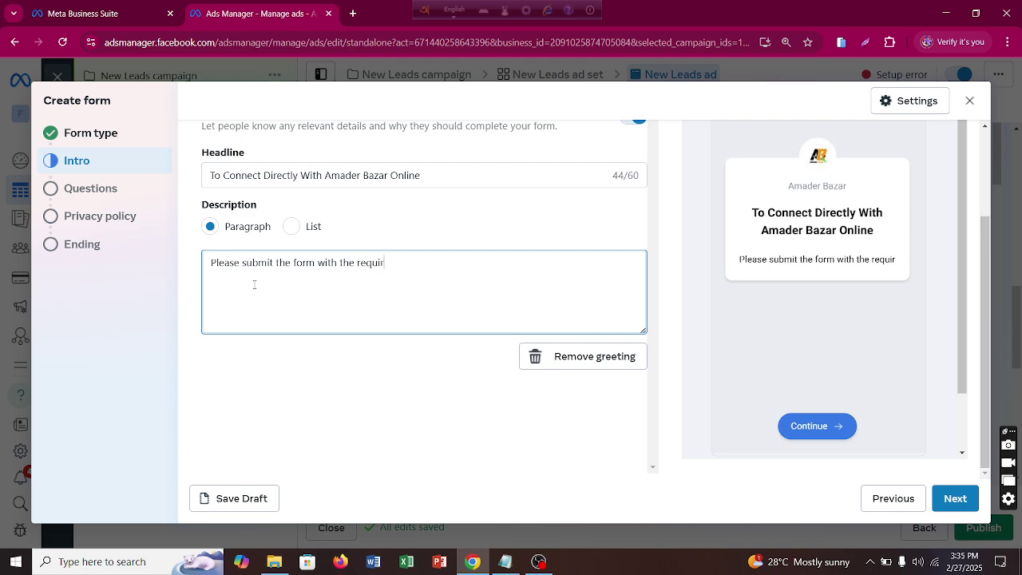
type("ed")
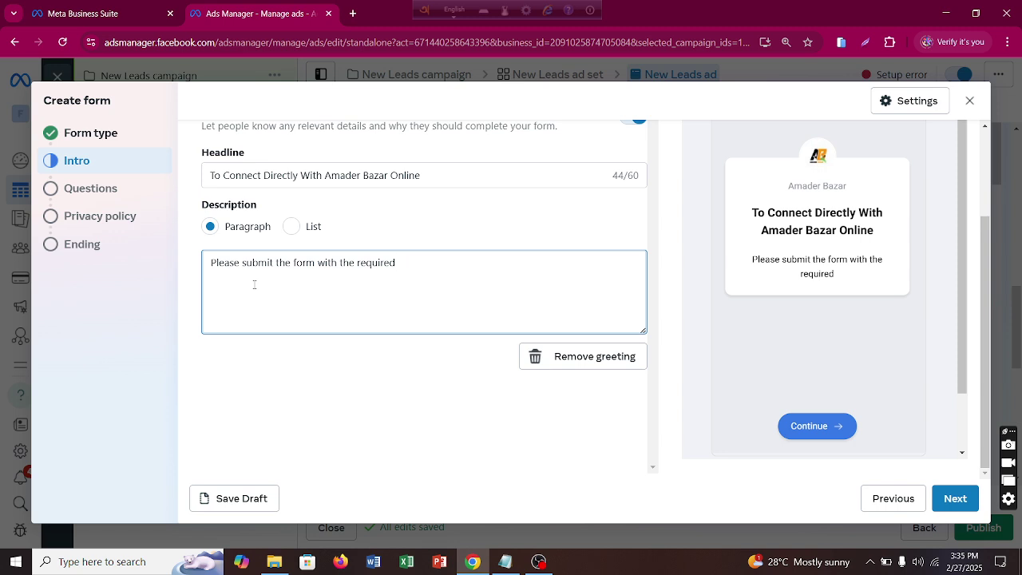
type(" infor")
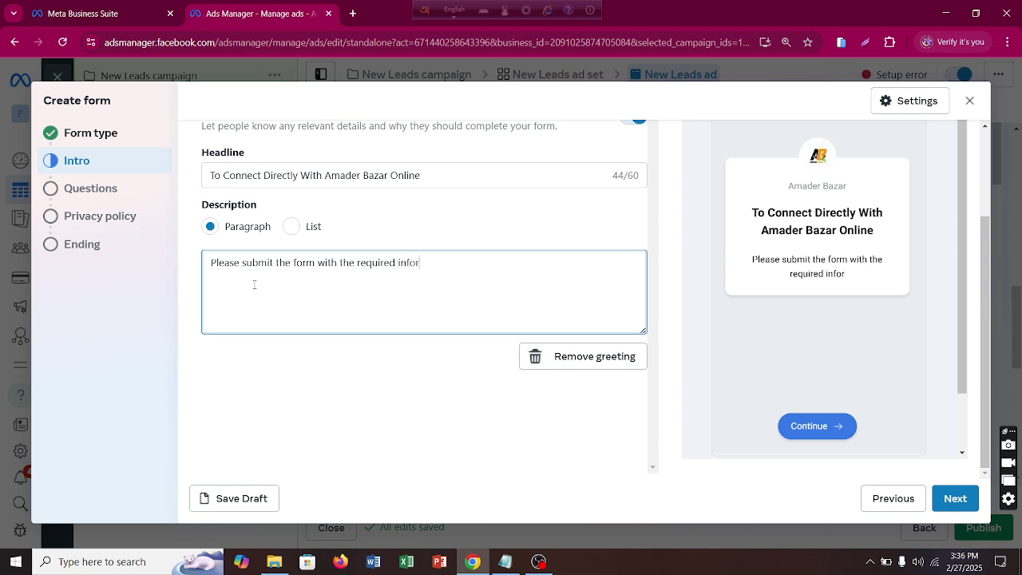
type("mation t")
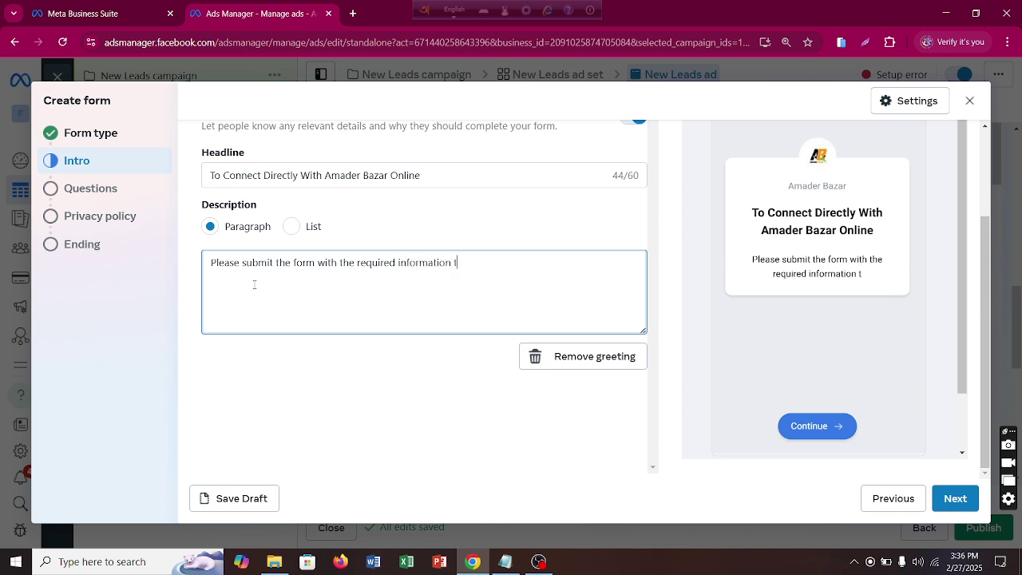
type("o join wihtt")
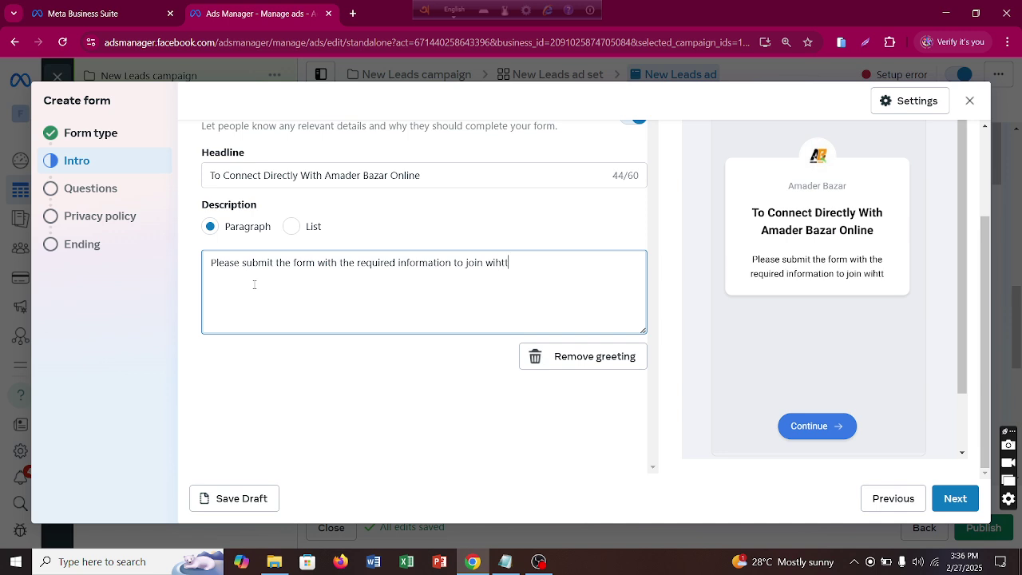
key("BackSpace")
key("BackSpace")
type("th  us")
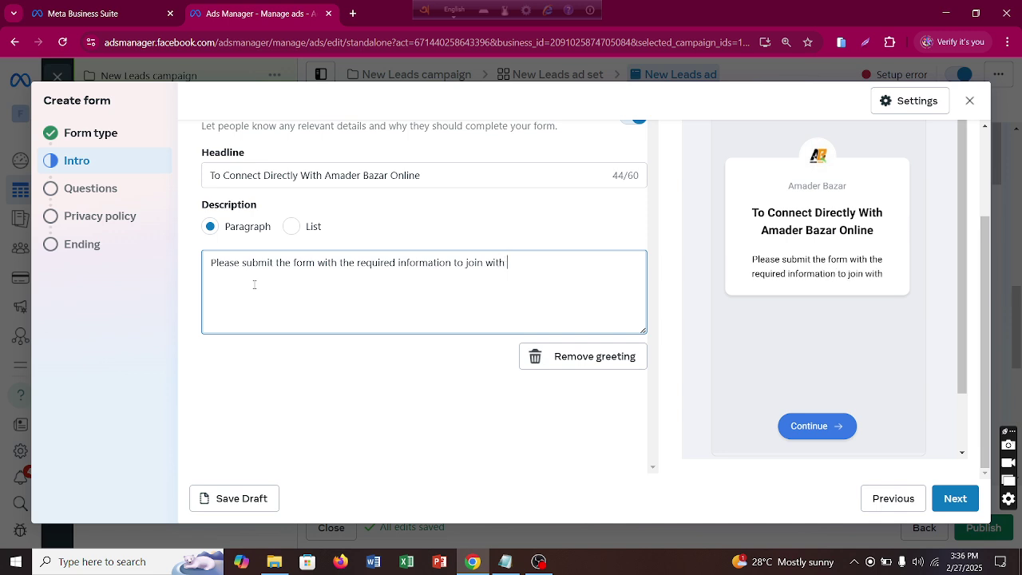
key("BackSpace")
key("BackSpace")
key("BackSpace")
type("us dire")
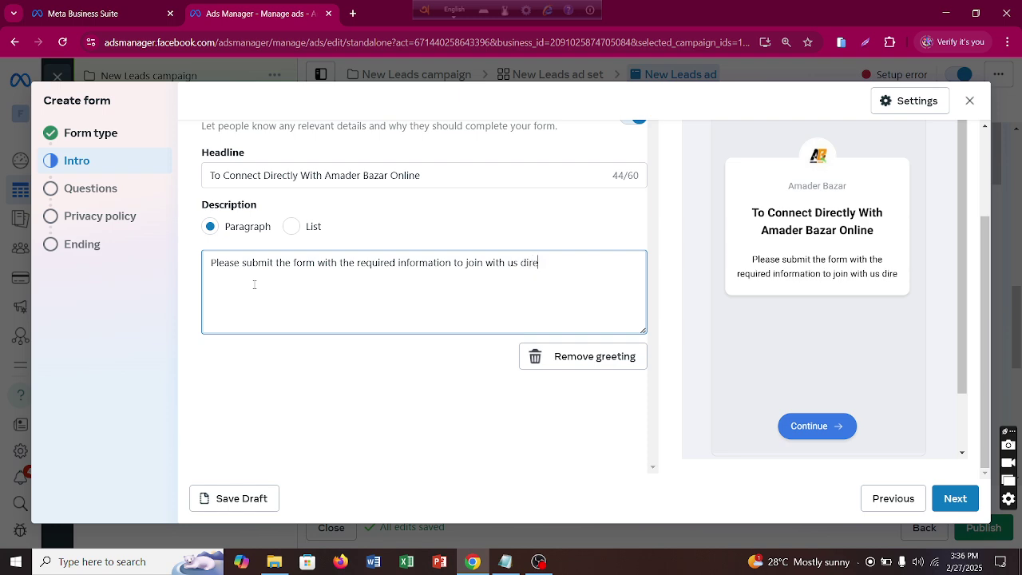
type("ctly")
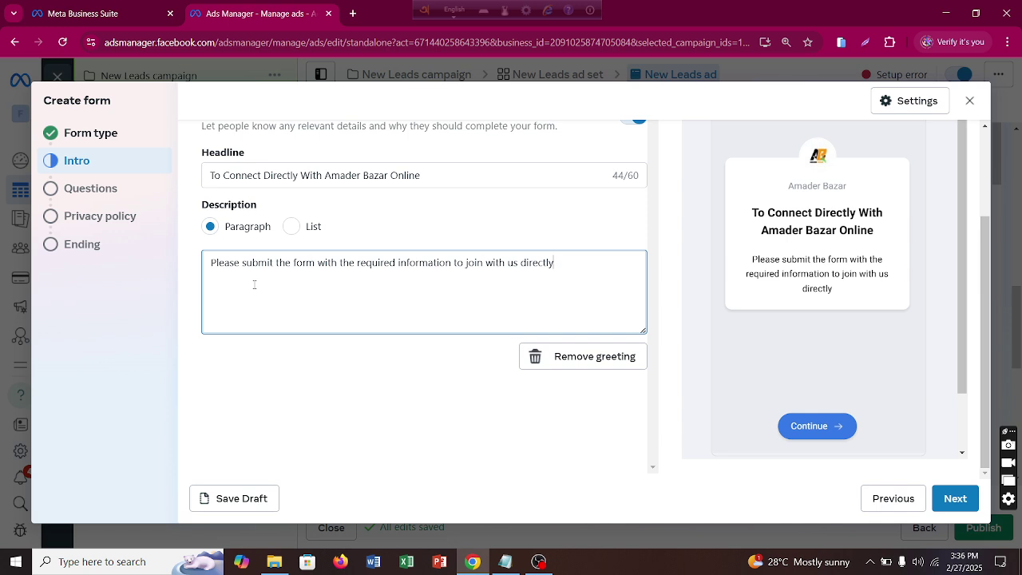
type(".")
Advance past the Intro to the form's Questions step and review its contents.
left_click(957, 501)
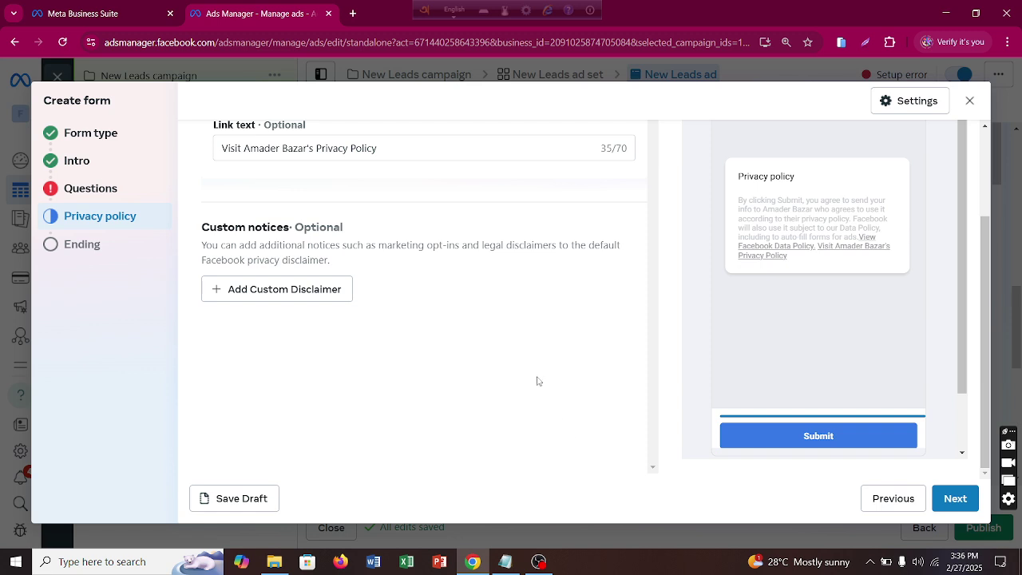
left_click(95, 188)
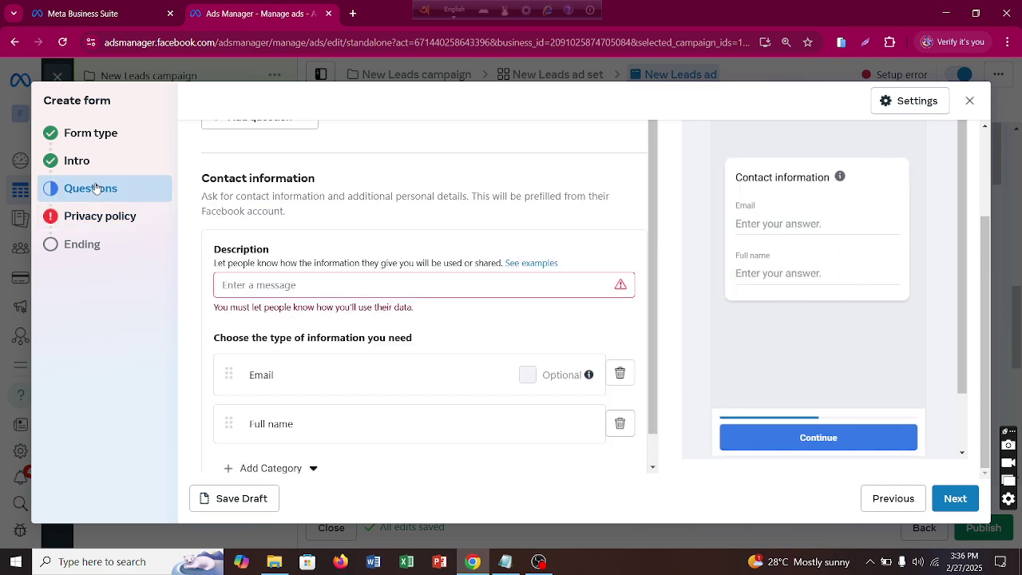
scroll(279, 351, "down", 1)
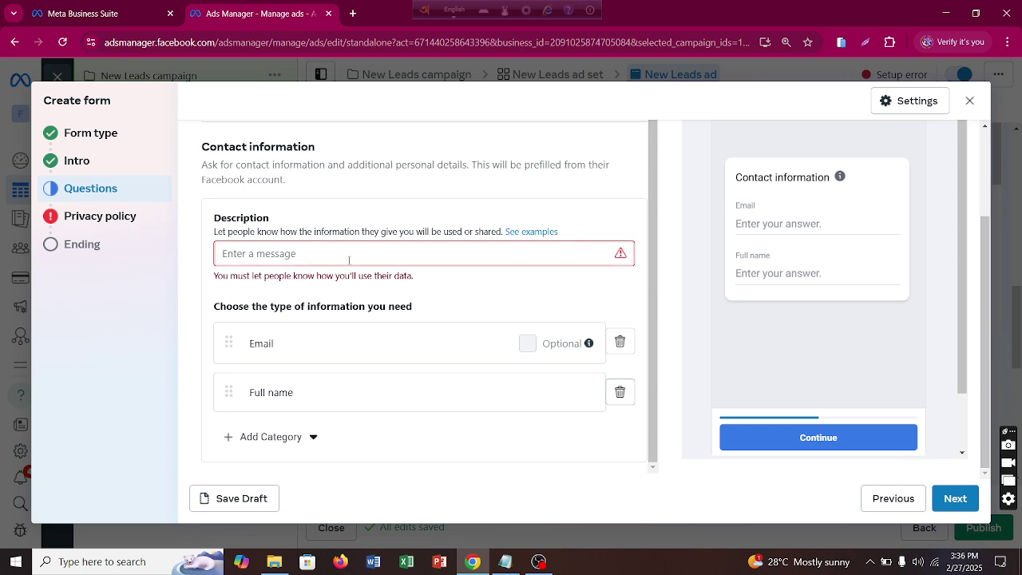
scroll(349, 260, "up", 1)
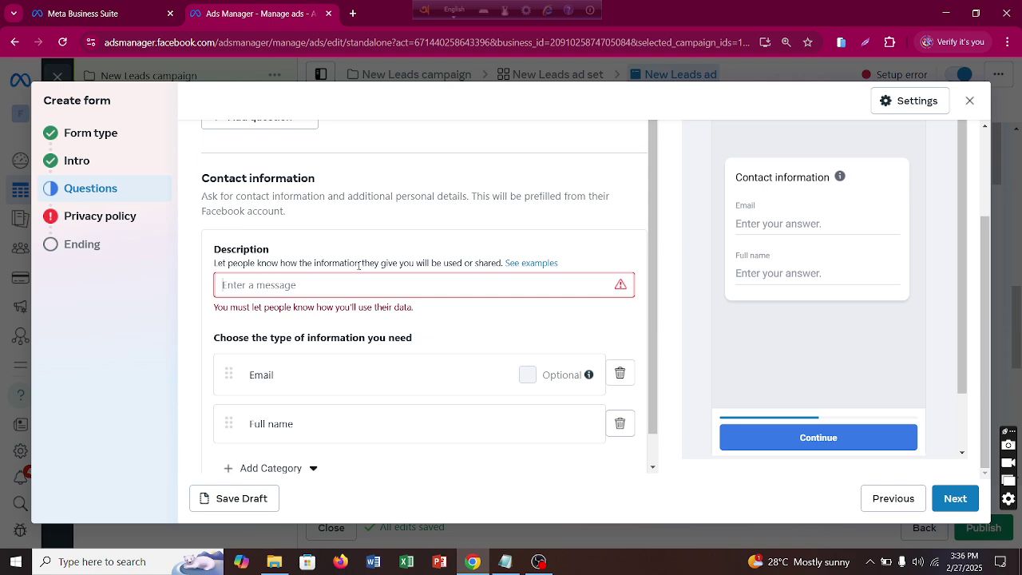
scroll(359, 265, "up", 2)
scroll(359, 268, "up", 2)
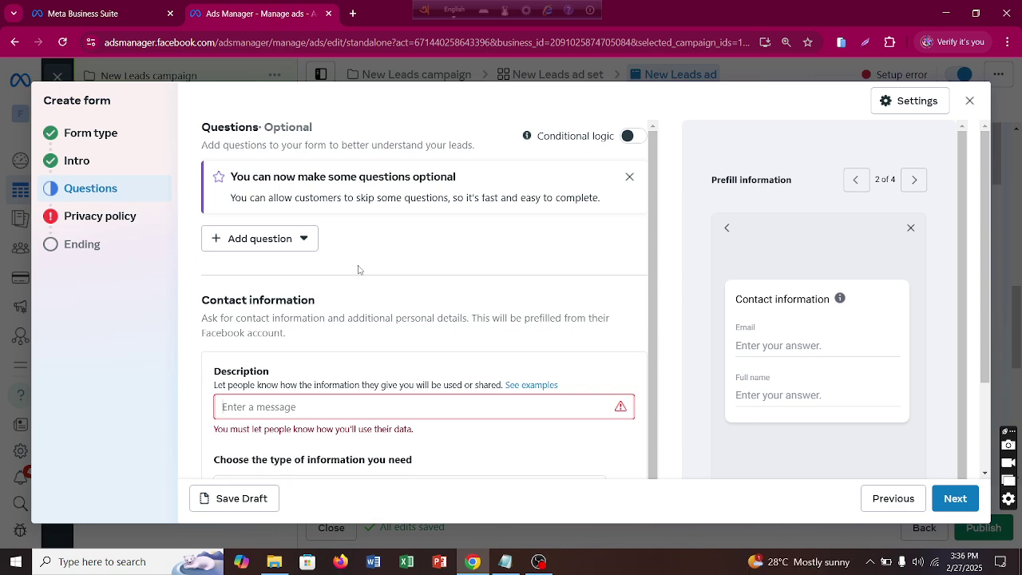
scroll(359, 269, "down", 2)
scroll(359, 269, "down", 2)
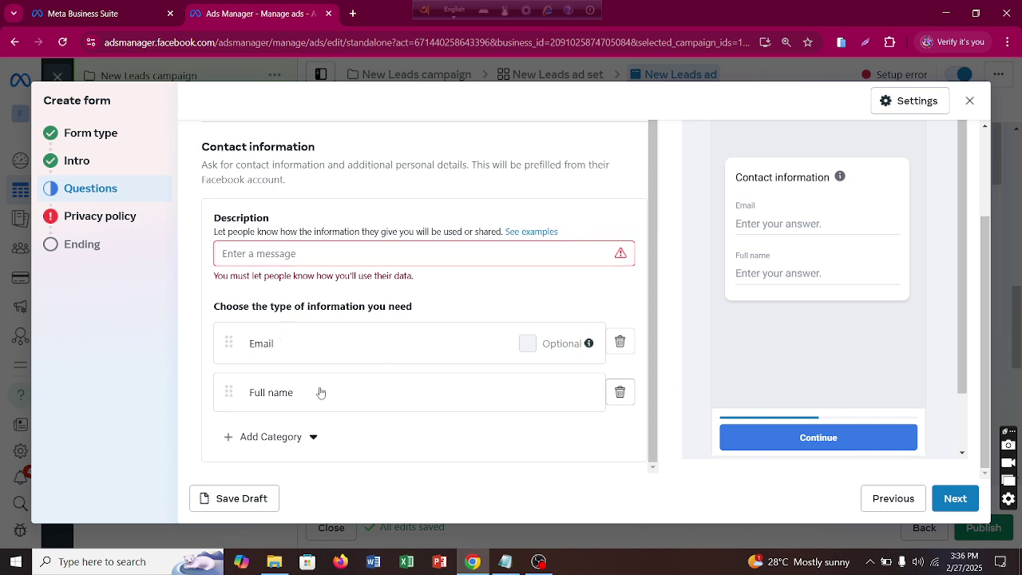
left_click_drag(319, 392, 311, 347)
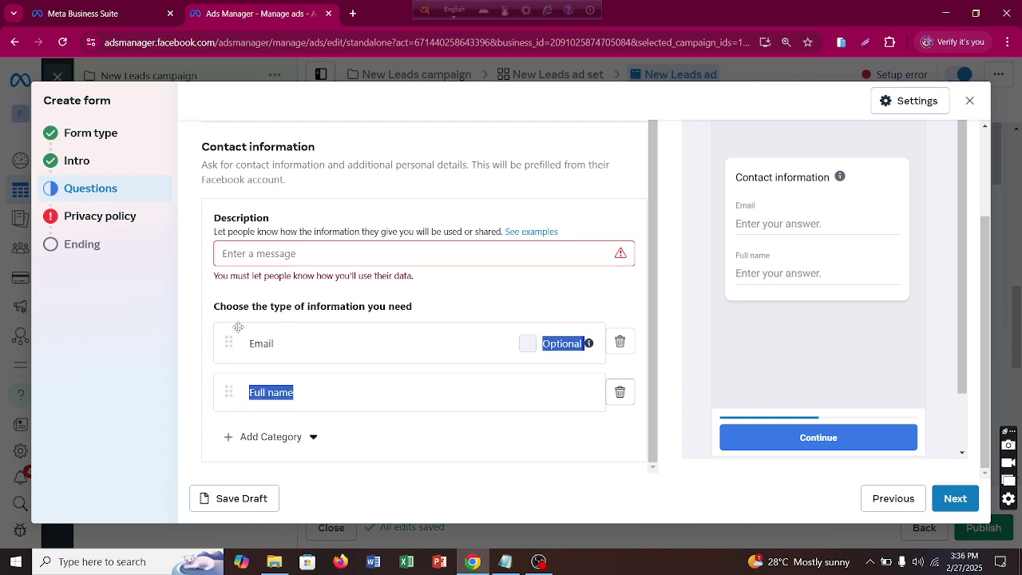
scroll(403, 364, "up", 1)
scroll(403, 363, "down", 1)
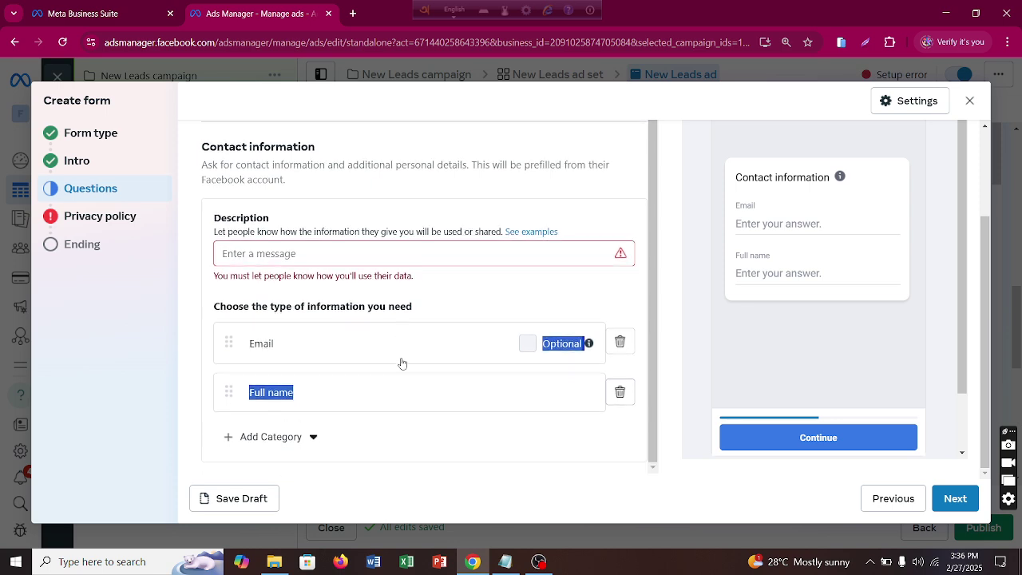
Give the Contact information questions the description 'Please Fill Up the form'.
left_click(265, 254)
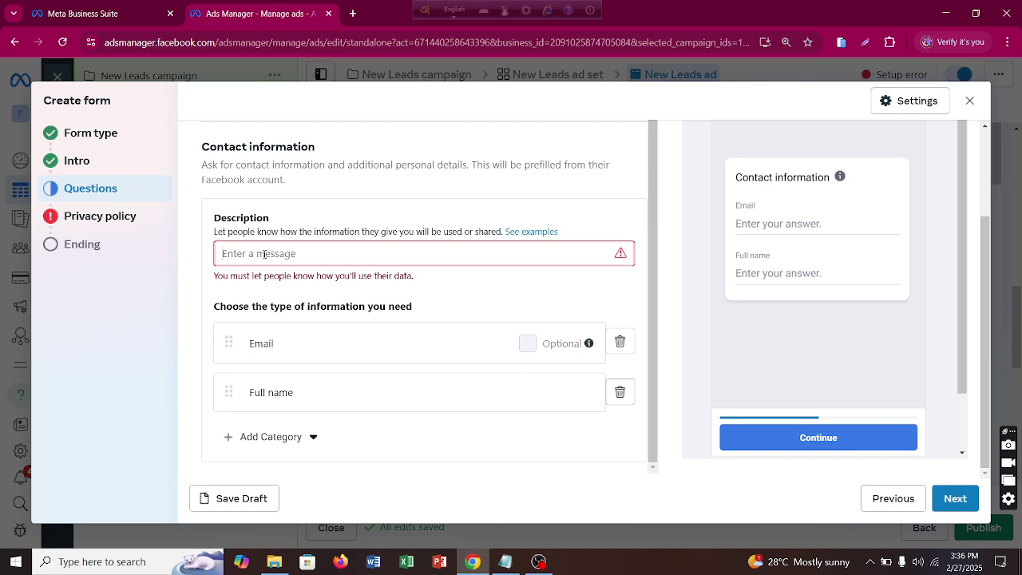
type("Pleae")
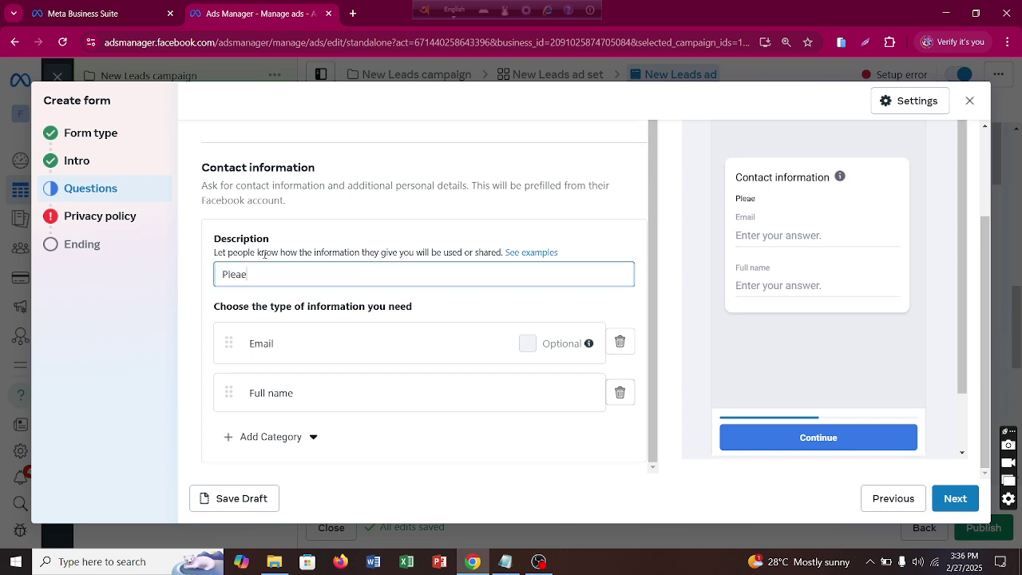
key("BackSpace")
type("se Fill Up the fo")
type("rm")
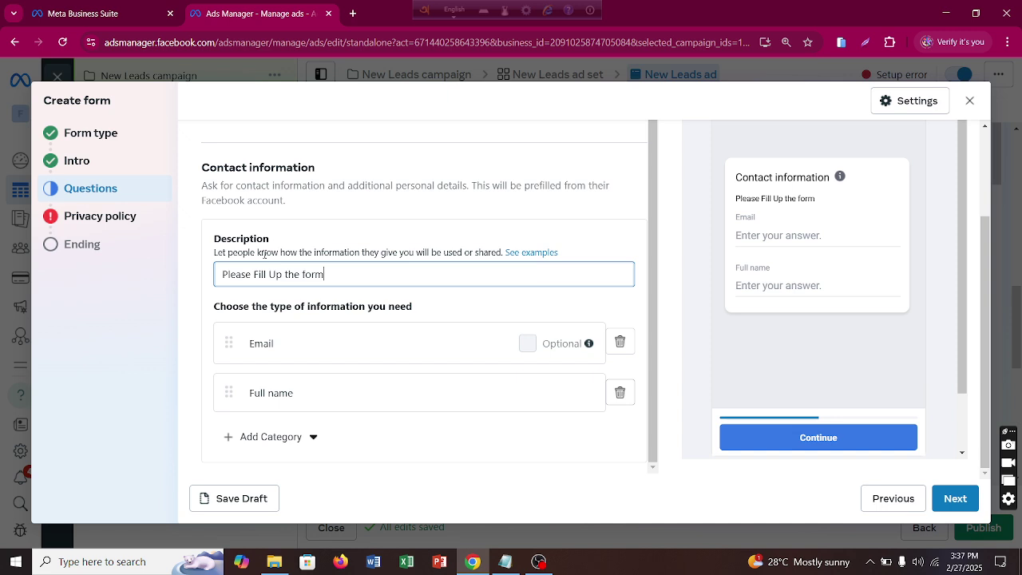
left_click(529, 345)
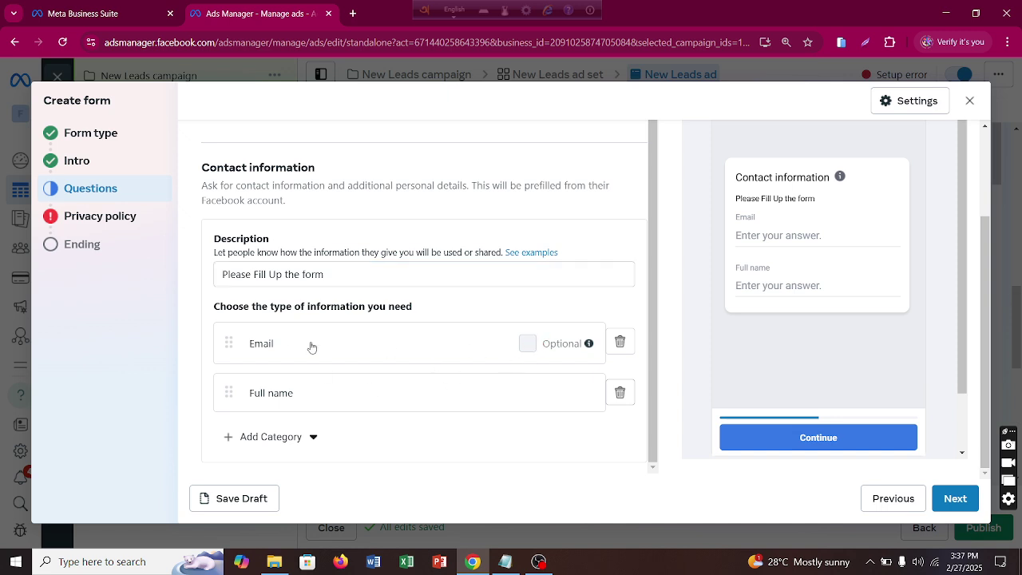
scroll(311, 307, "up", 1)
Add a Short answer custom question to the form.
scroll(311, 307, "up", 2)
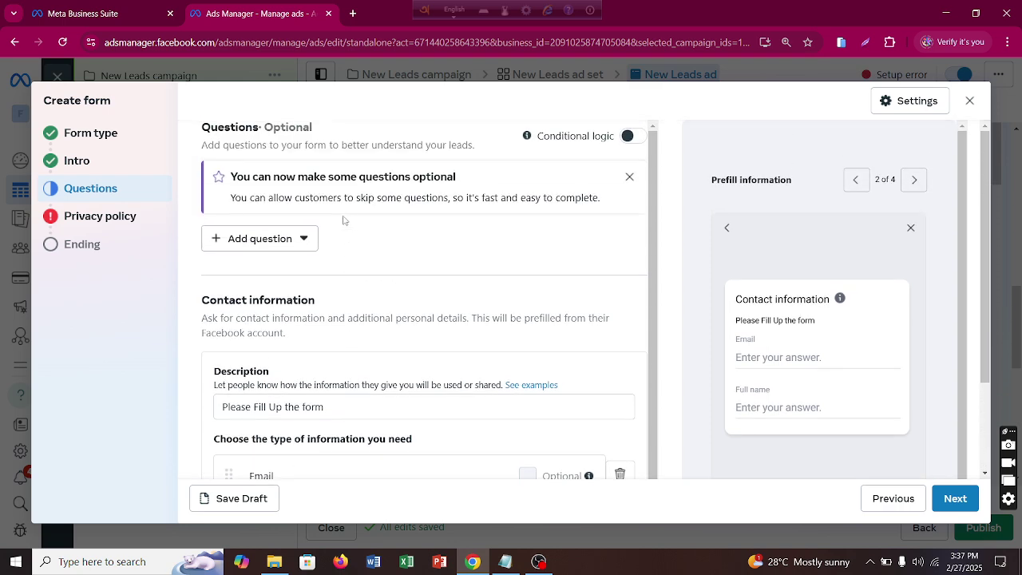
left_click(303, 238)
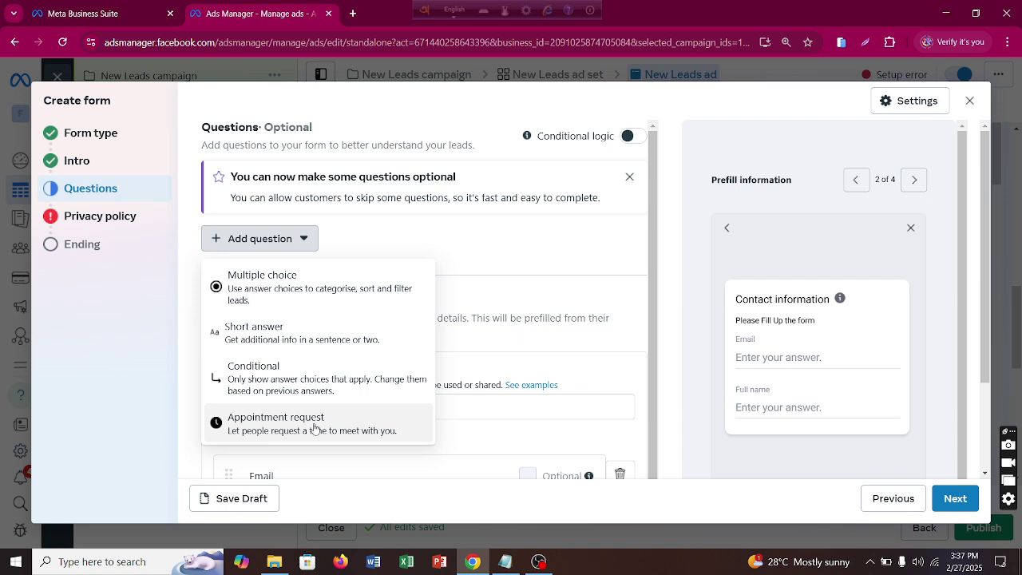
left_click(266, 342)
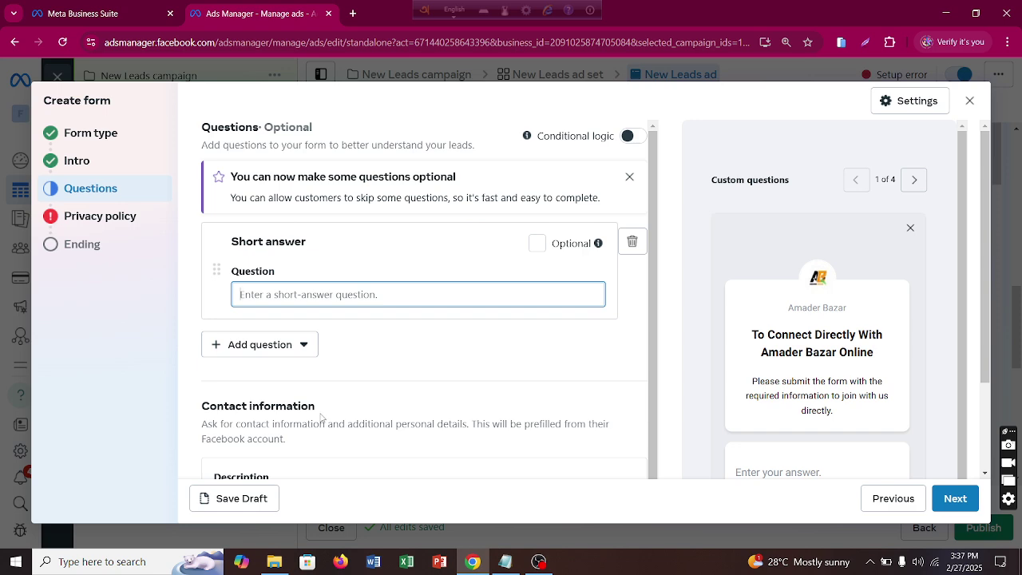
scroll(321, 415, "down", 3)
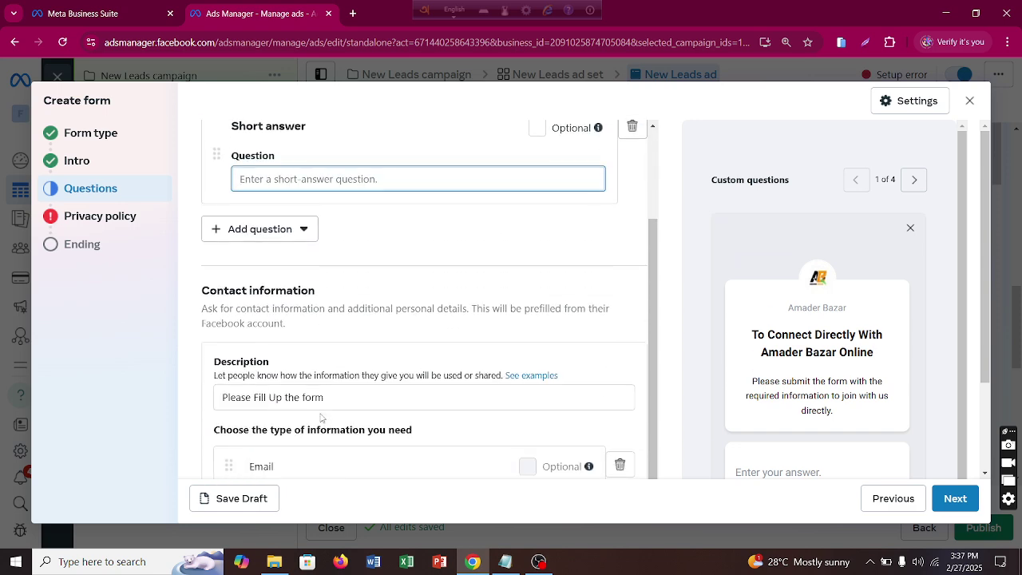
scroll(541, 455, "down", 3)
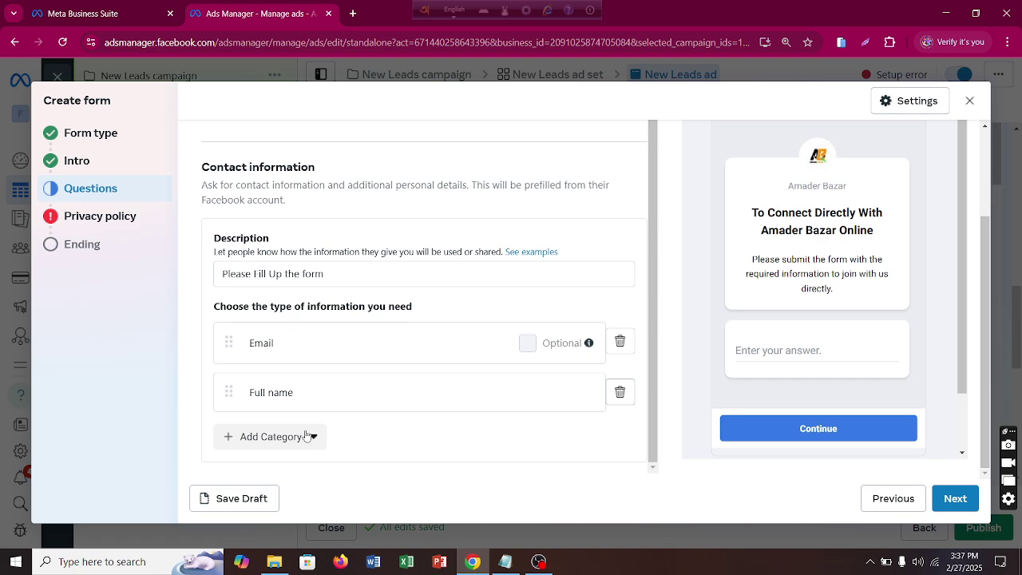
scroll(411, 439, "up", 3)
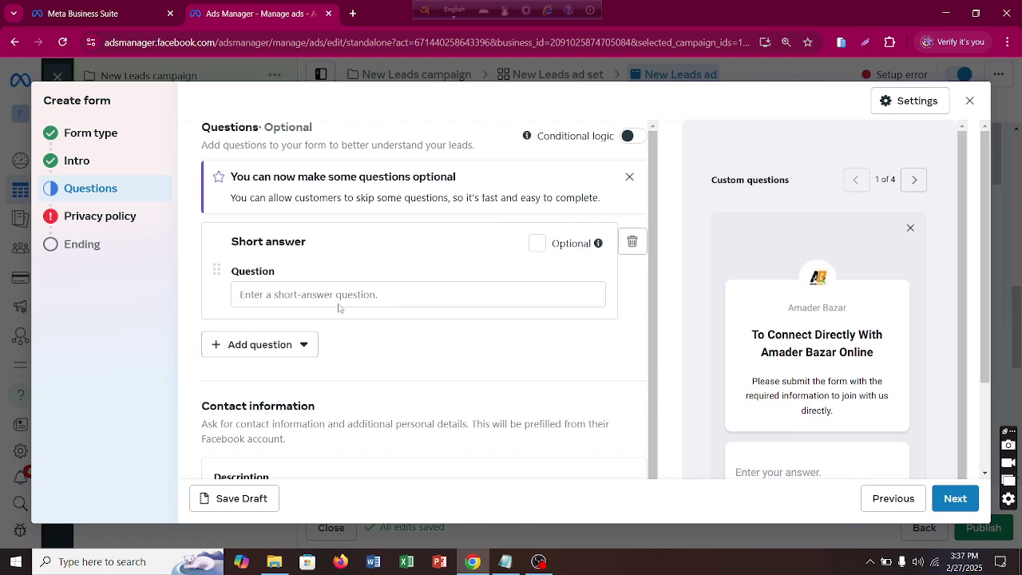
Word the new question 'Do you want to Connect with us?'.
left_click(335, 292)
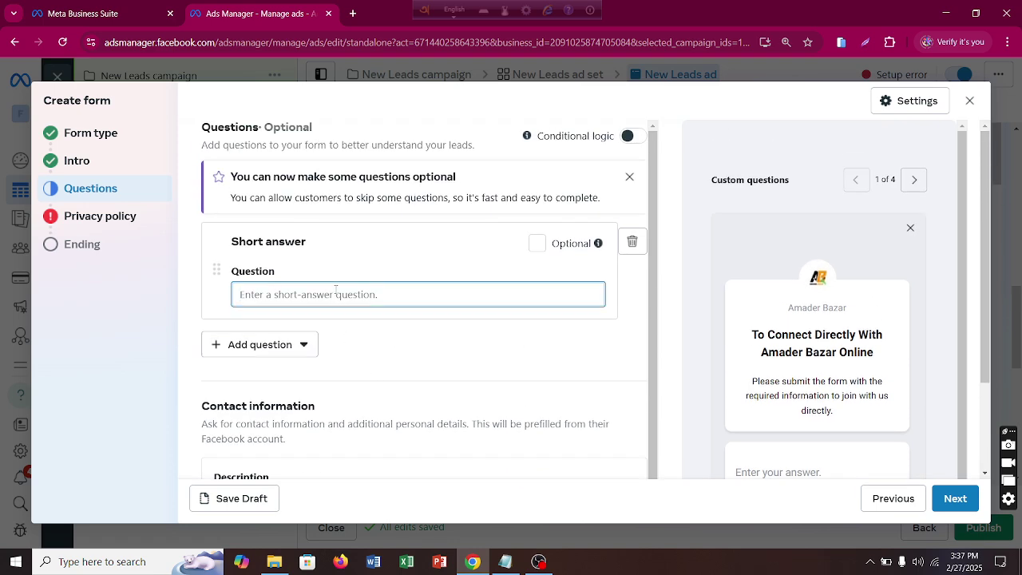
type("Do you a")
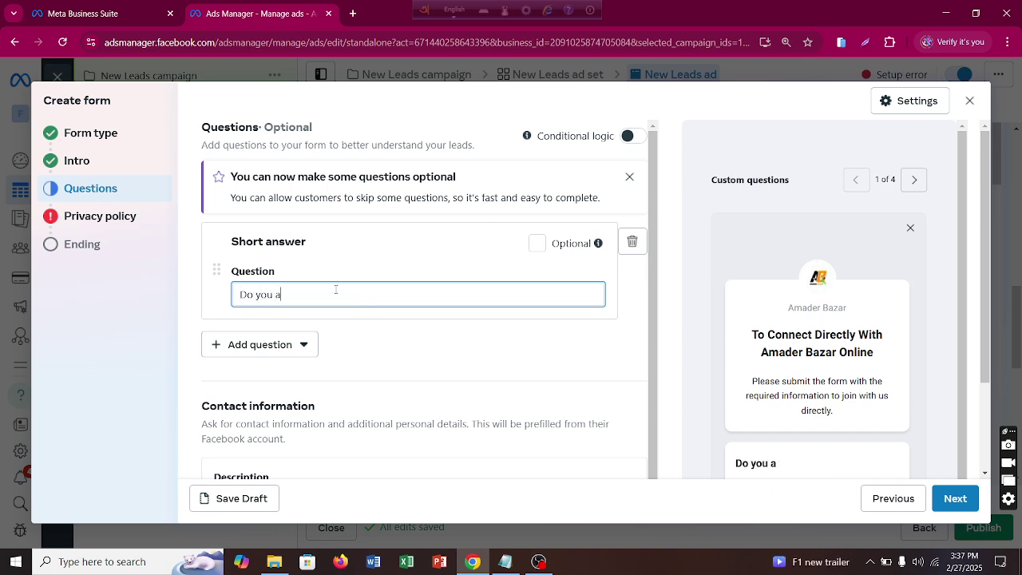
key("BackSpace")
type("want to Connect")
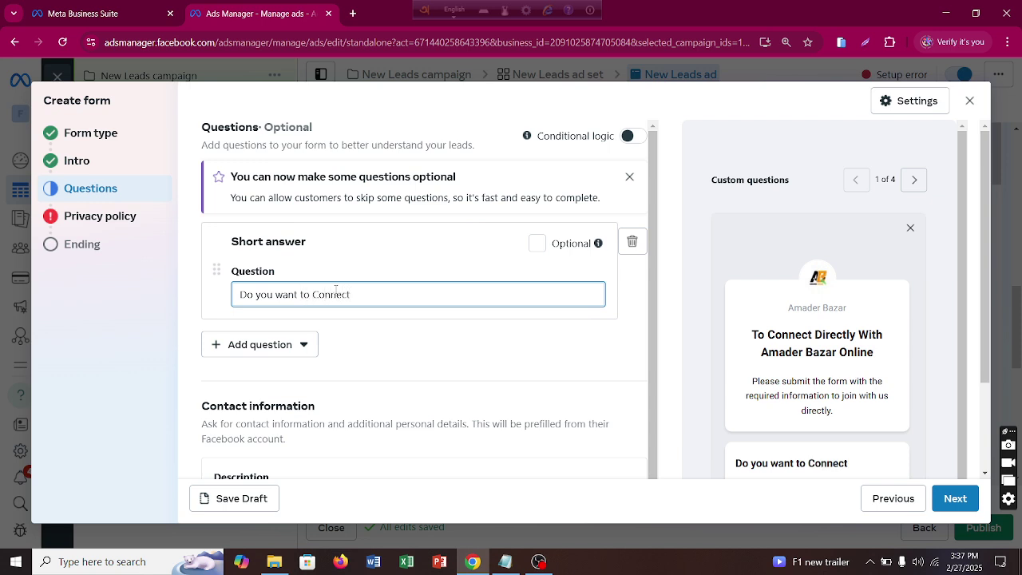
type(" with us?")
scroll(336, 290, "down", 3)
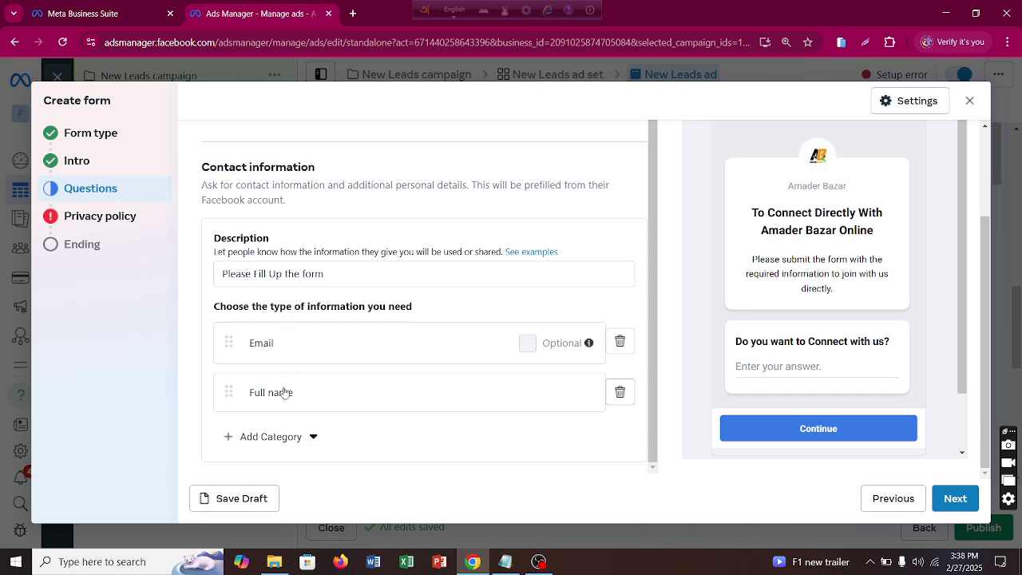
left_click_drag(278, 392, 277, 333)
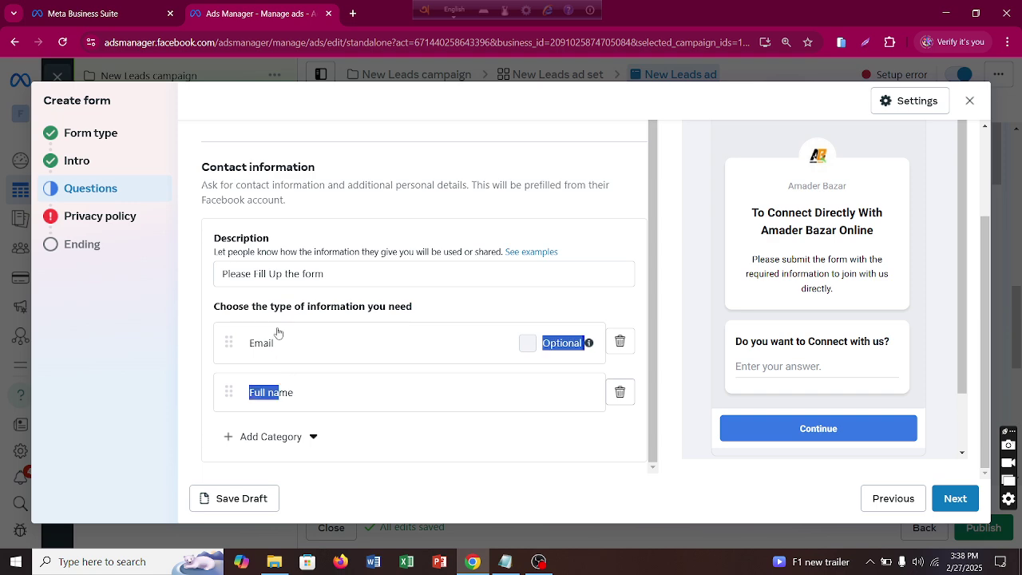
left_click(446, 394)
scroll(740, 367, "down", 2)
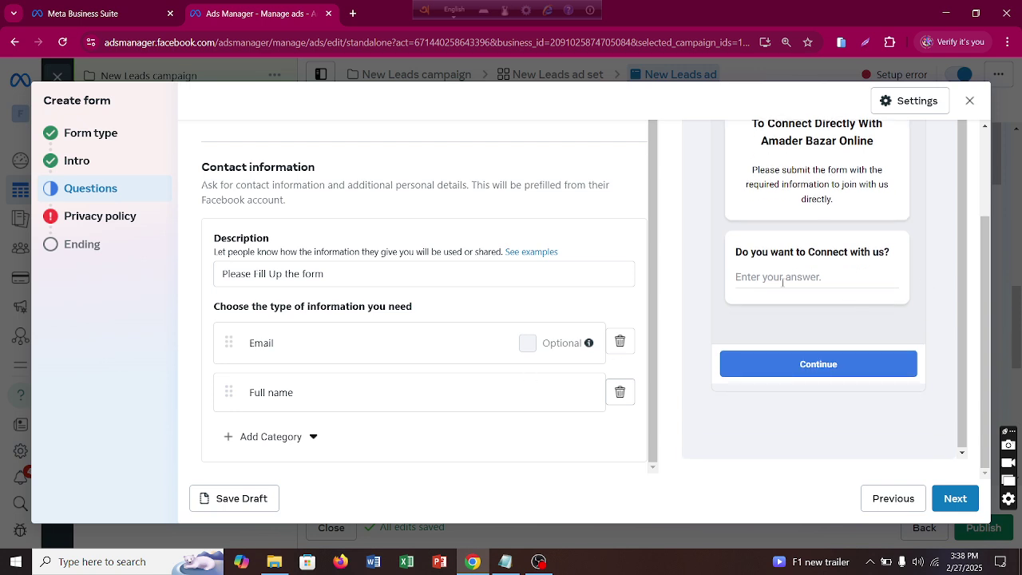
left_click(308, 438)
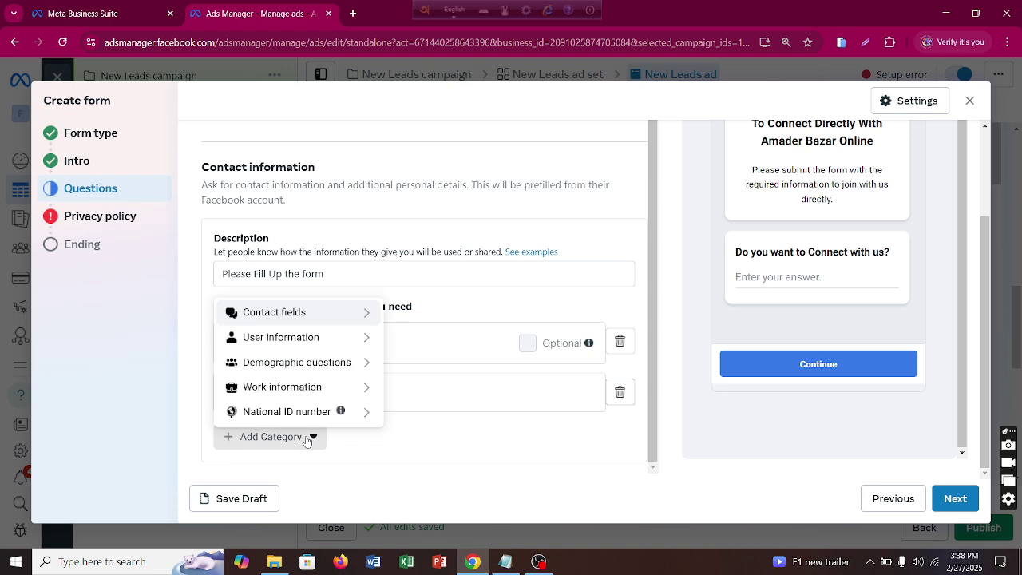
Add Phone number, Date of birth and Marital status fields to the contact information.
mouse_move(366, 321)
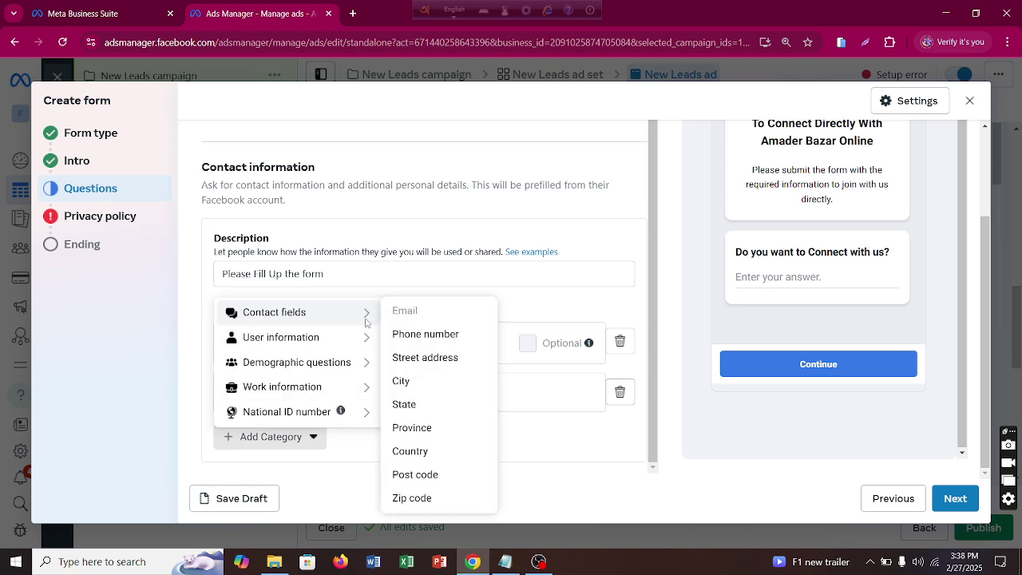
left_click(422, 343)
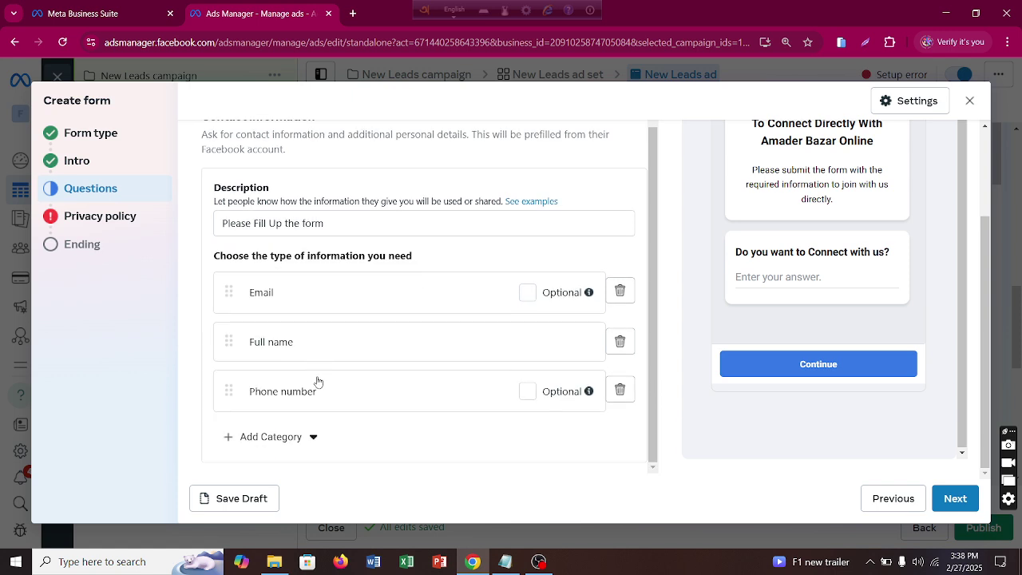
left_click(313, 439)
mouse_move(307, 345)
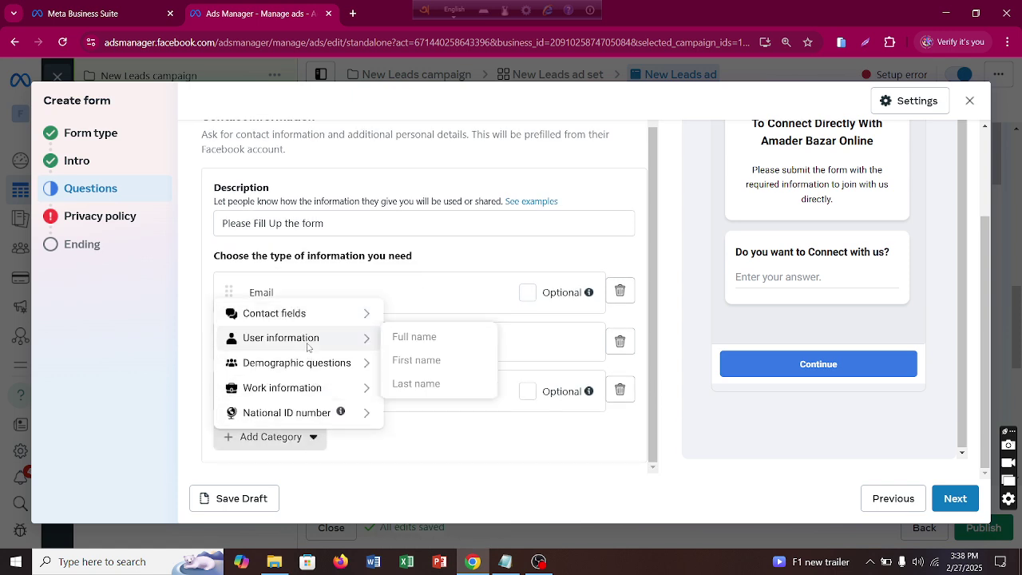
mouse_move(339, 371)
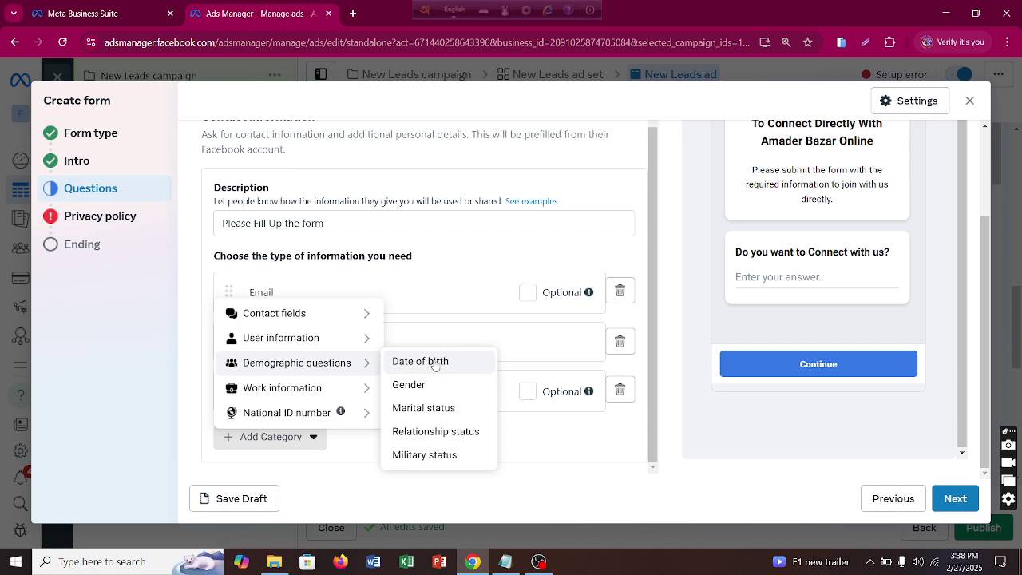
left_click(435, 364)
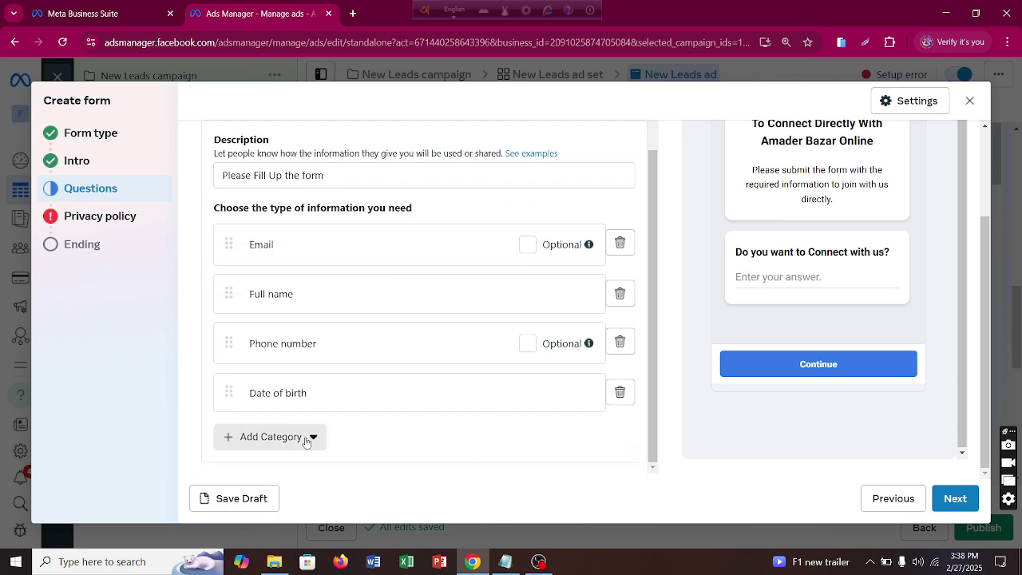
left_click(307, 437)
mouse_move(305, 369)
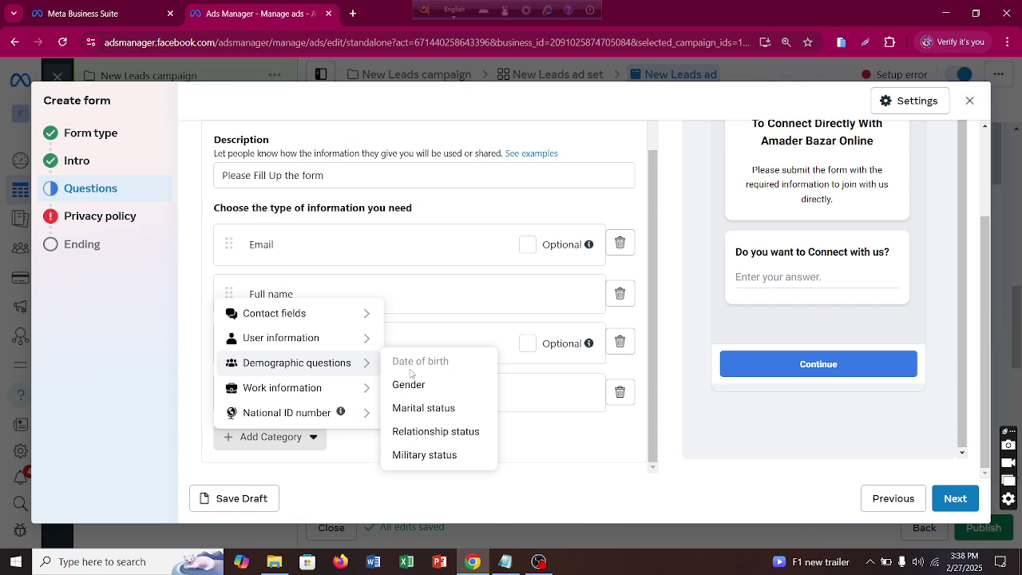
left_click(436, 415)
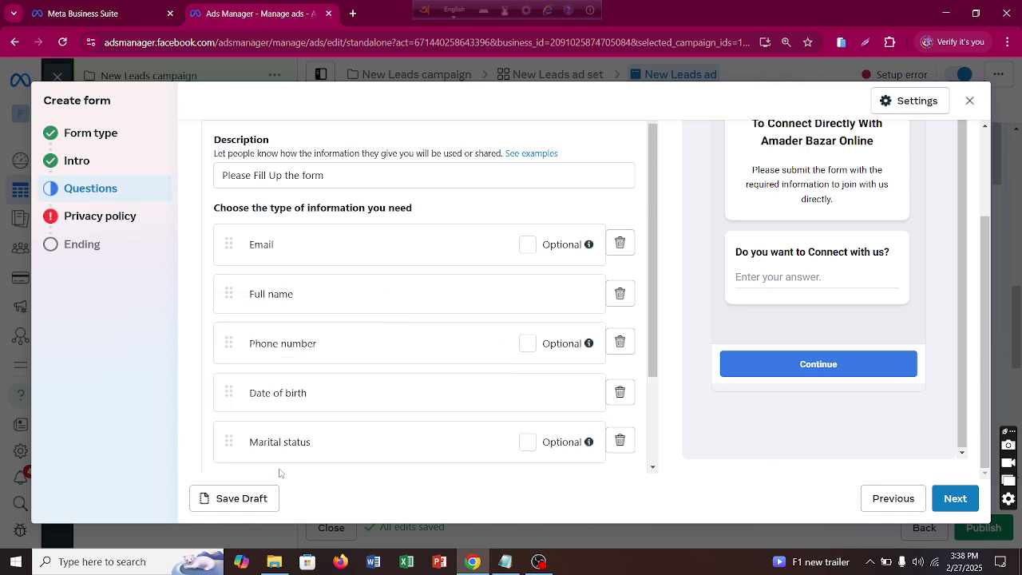
Add Gender, Relationship status and Work phone number fields as well.
left_click(313, 329)
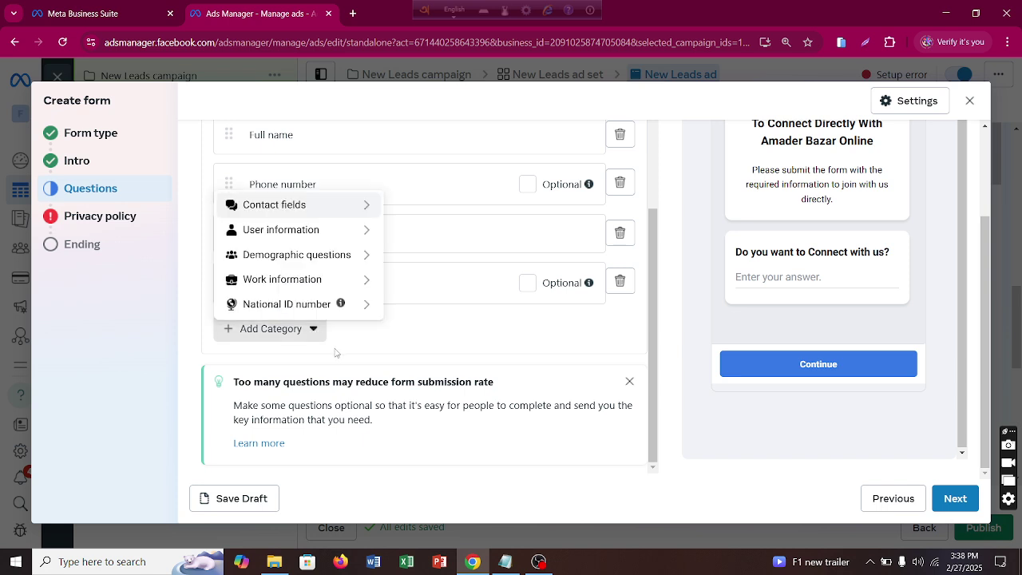
mouse_move(351, 294)
mouse_move(289, 258)
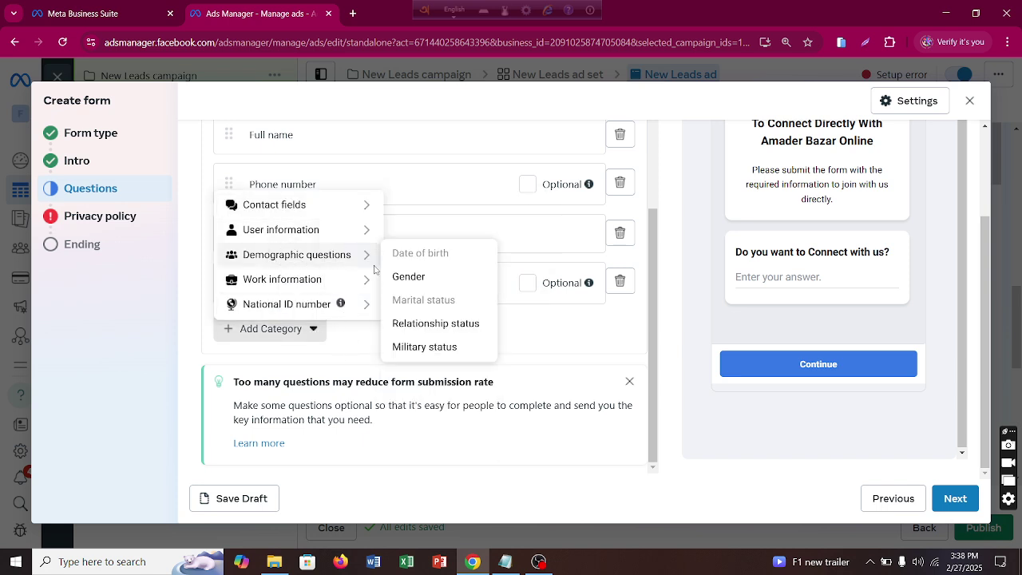
left_click(408, 276)
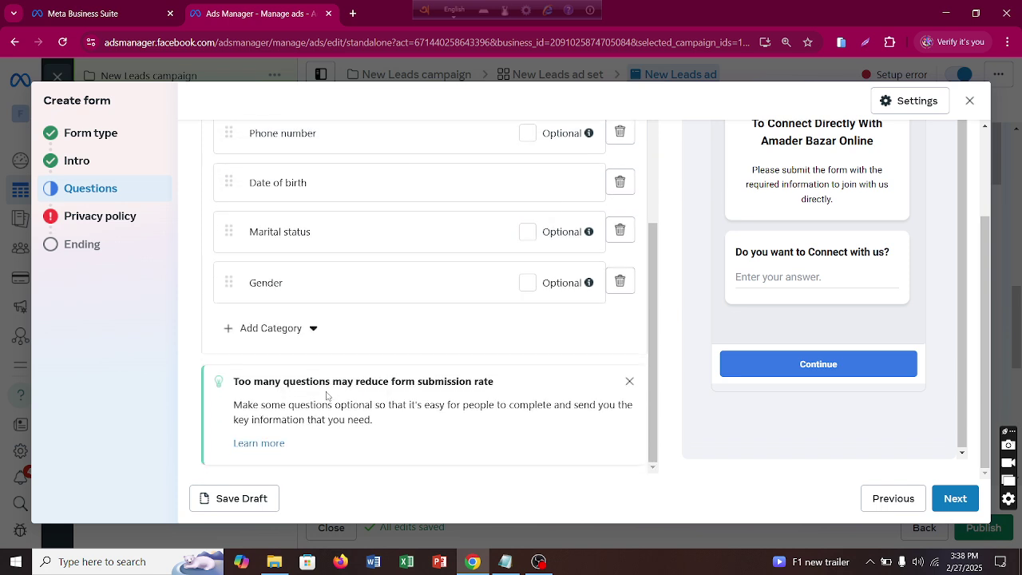
left_click(316, 330)
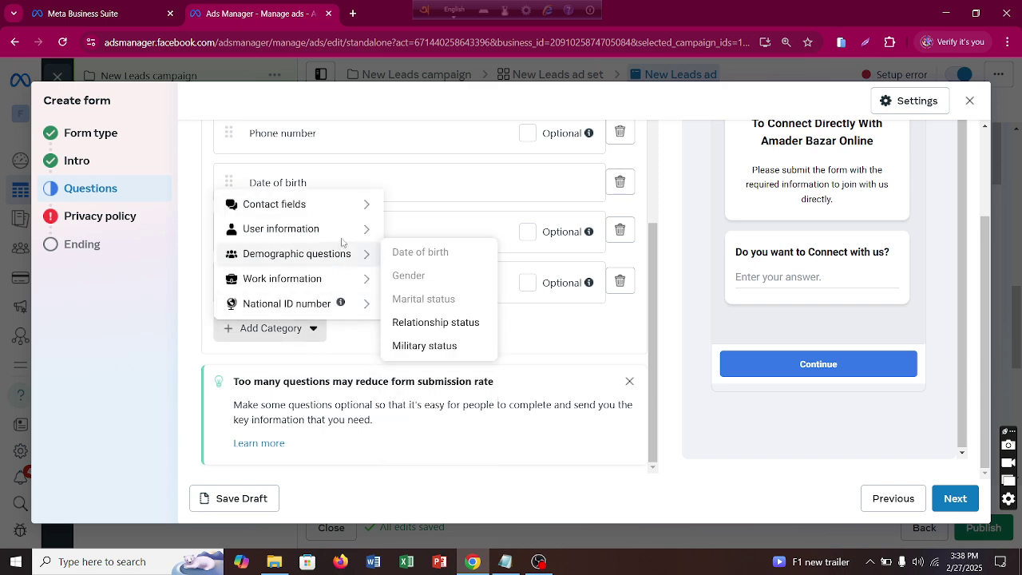
mouse_move(342, 229)
mouse_move(356, 276)
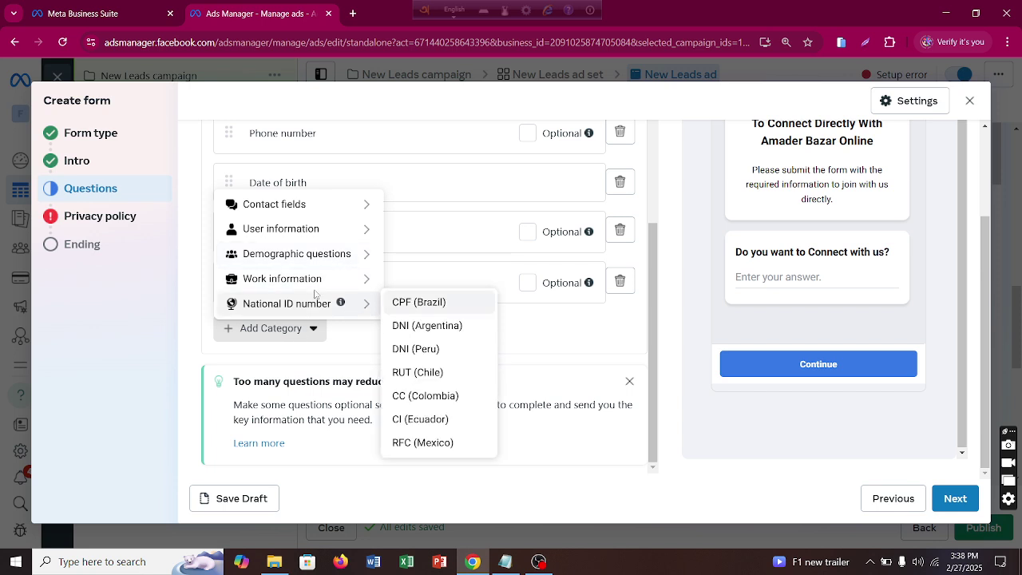
mouse_move(335, 254)
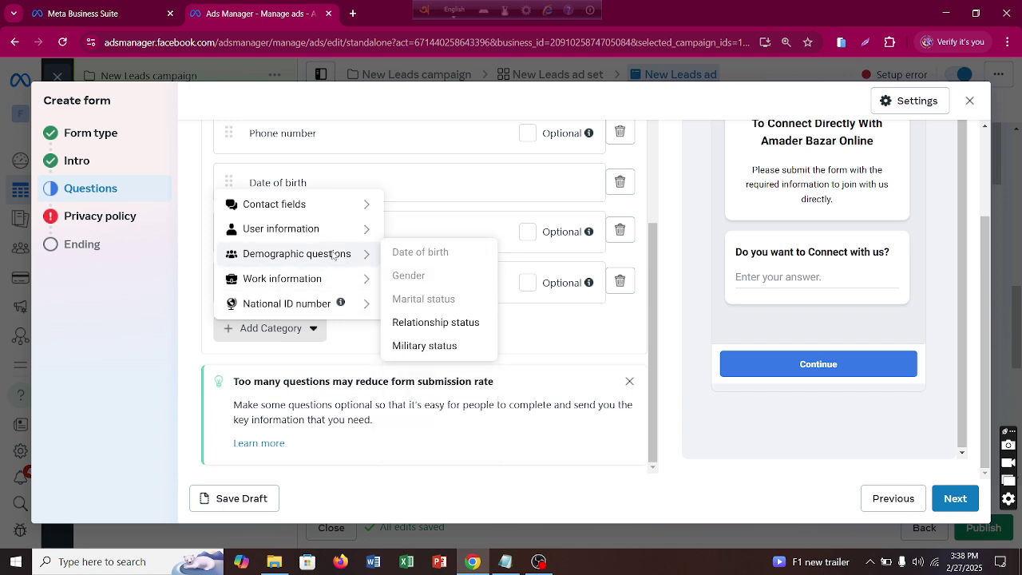
left_click(418, 323)
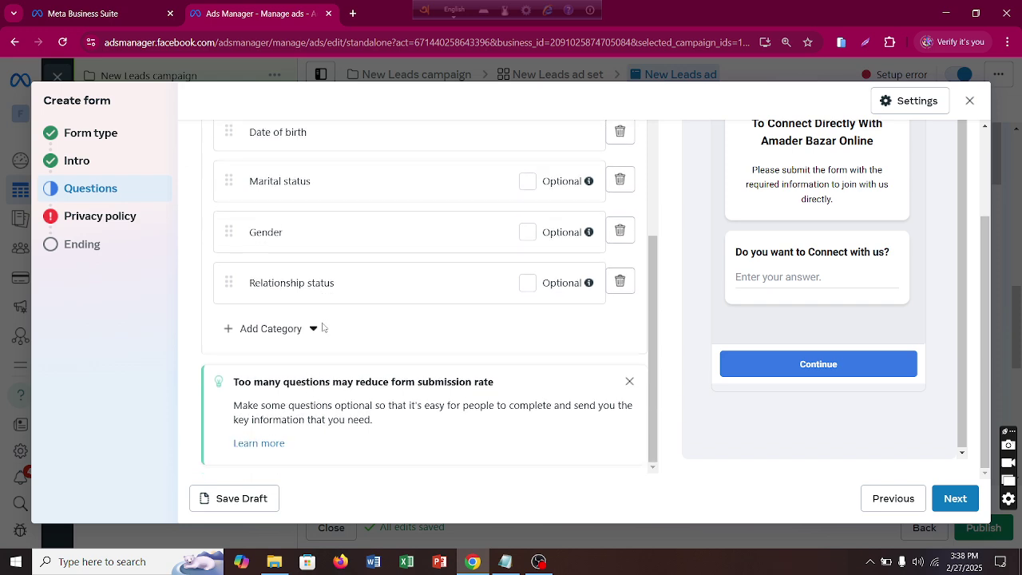
left_click(316, 334)
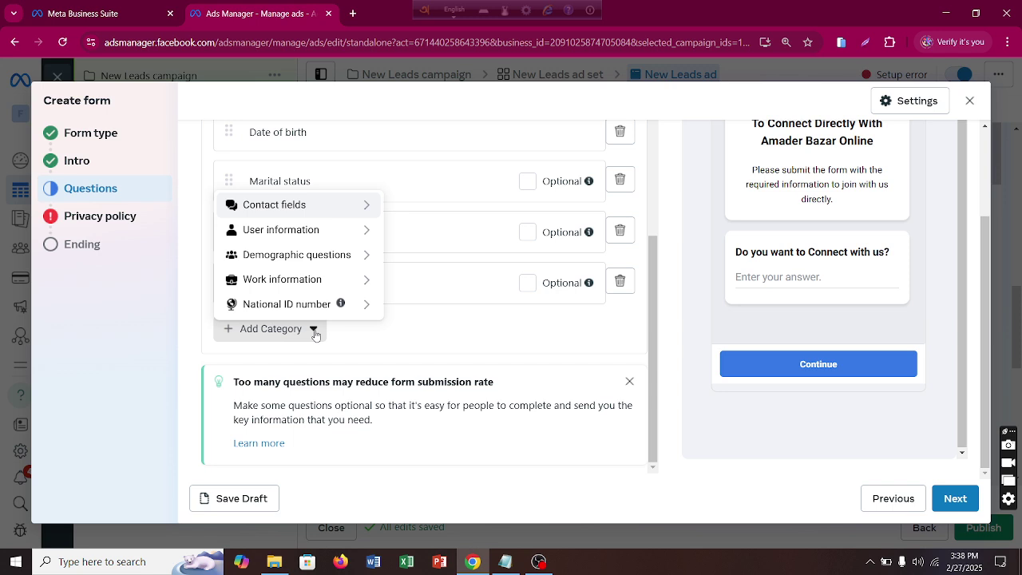
mouse_move(351, 304)
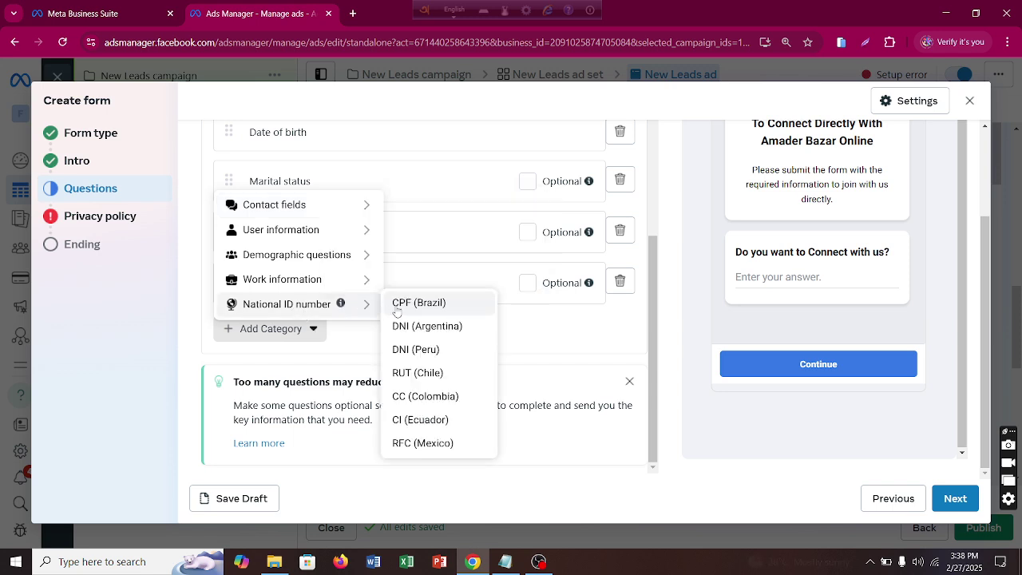
mouse_move(366, 288)
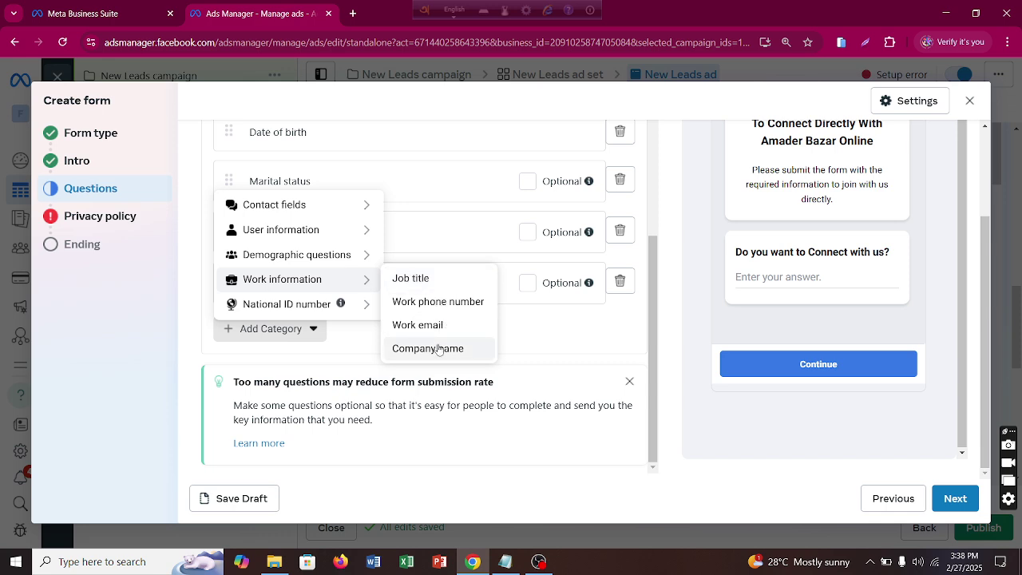
left_click(434, 305)
Toggle the Email question to optional and back, leaving it required.
scroll(372, 382, "down", 1)
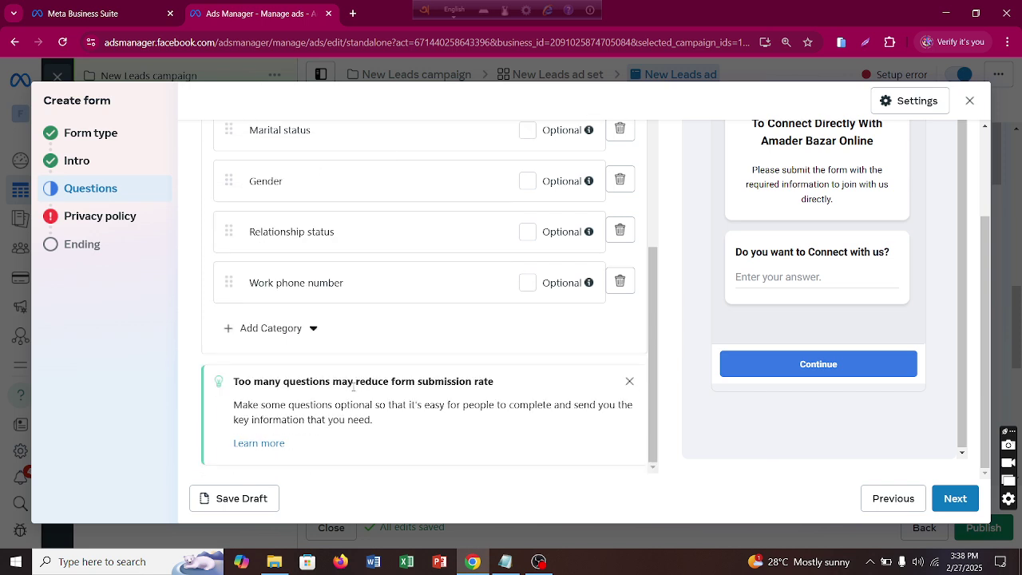
scroll(313, 388, "up", 4)
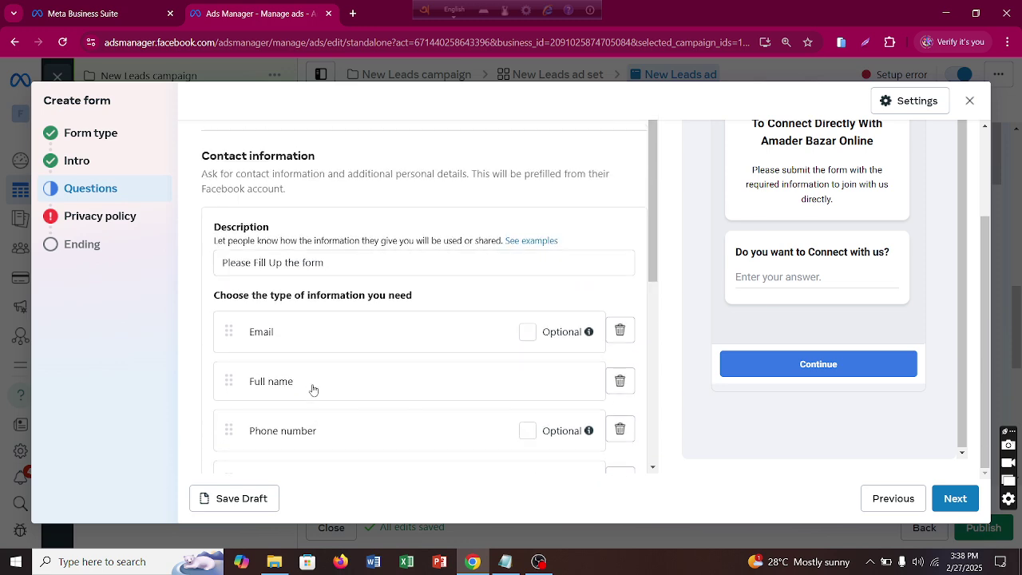
scroll(313, 389, "down", 5)
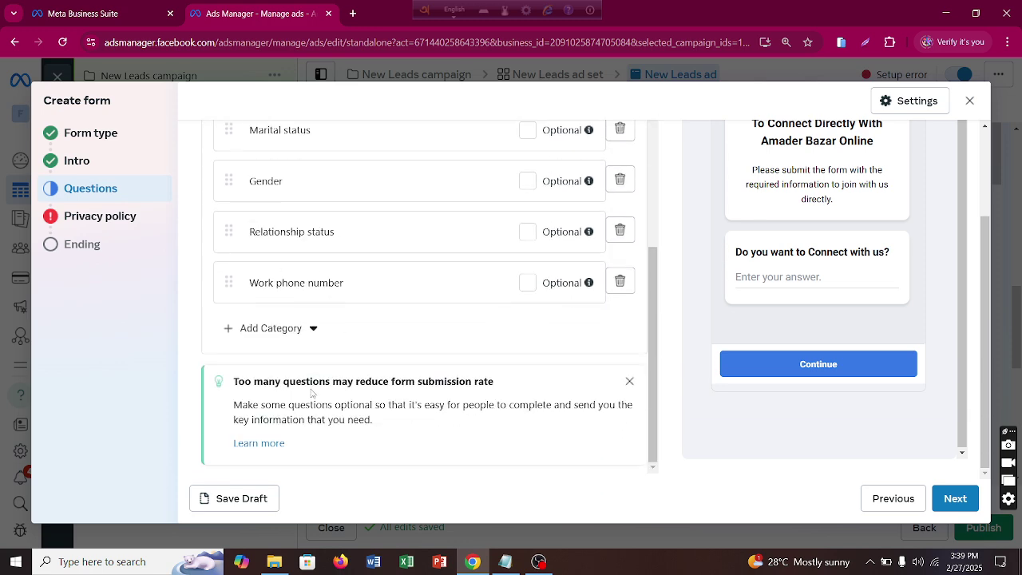
scroll(311, 394, "up", 4)
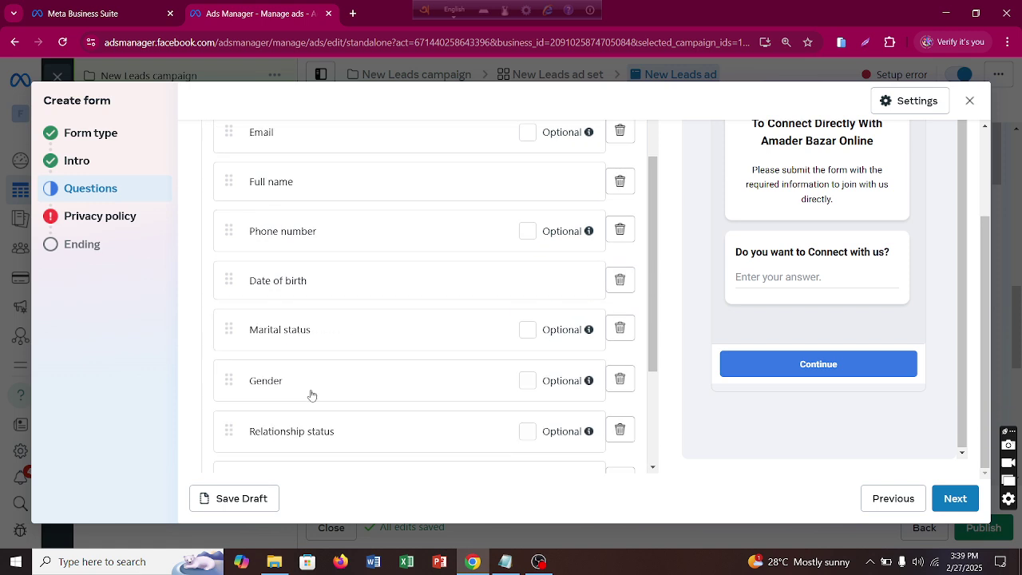
scroll(312, 395, "up", 2)
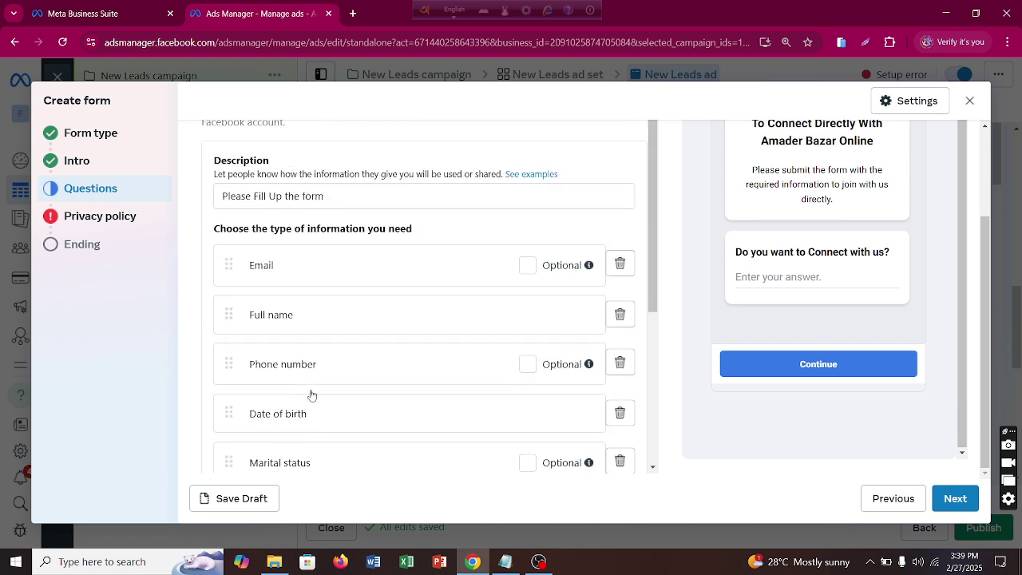
left_click(530, 267)
left_click(527, 267)
mouse_move(591, 272)
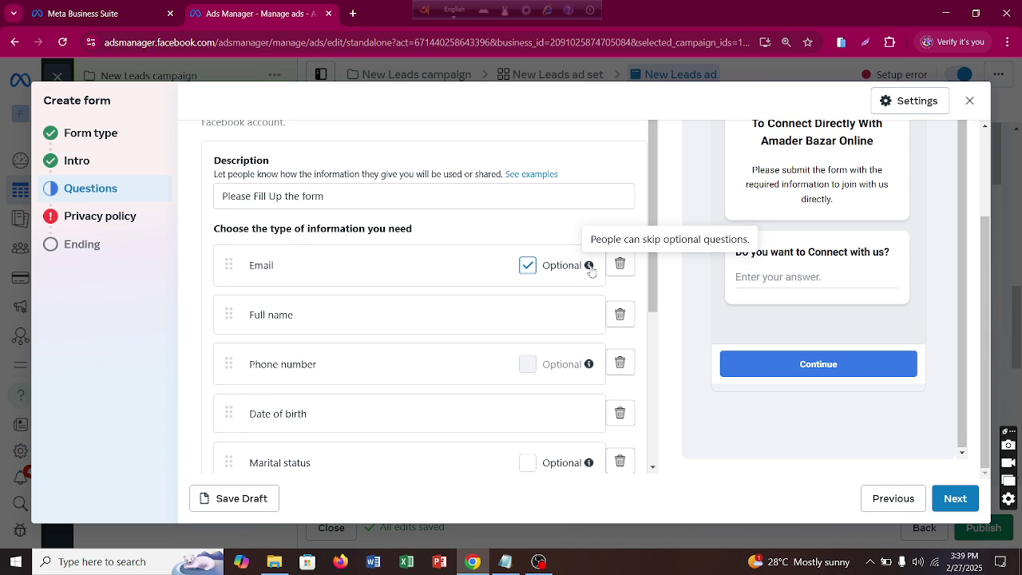
left_click(528, 266)
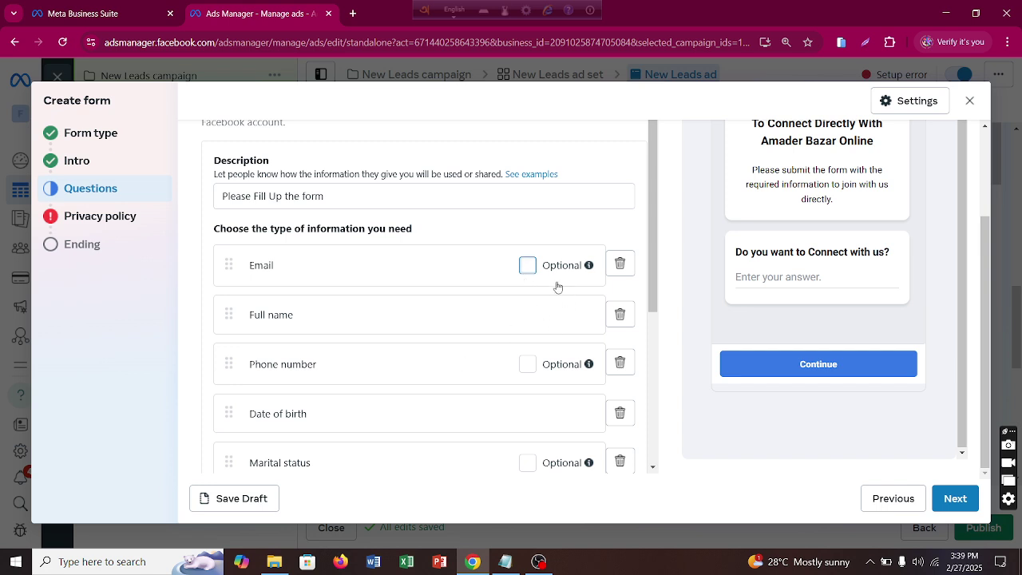
Make Marital status optional and delete the Relationship status question.
scroll(443, 352, "down", 2)
scroll(447, 363, "down", 1)
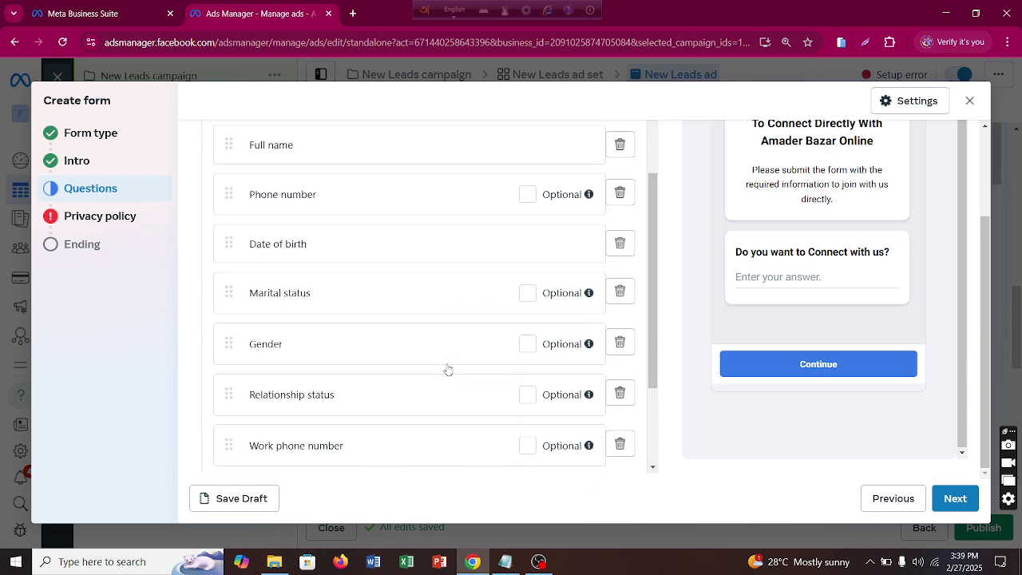
left_click(529, 265)
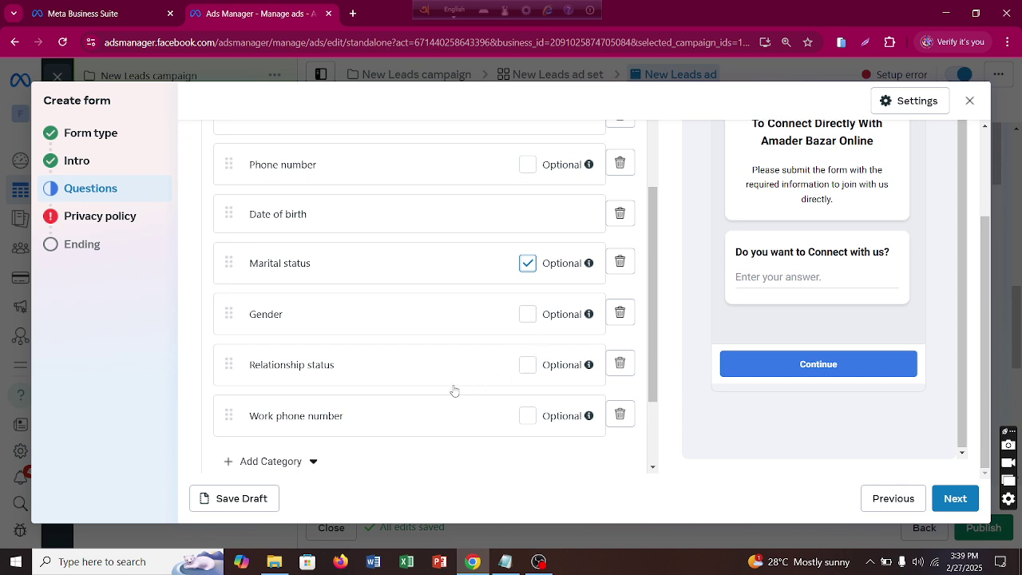
scroll(471, 367, "down", 1)
left_click(526, 299)
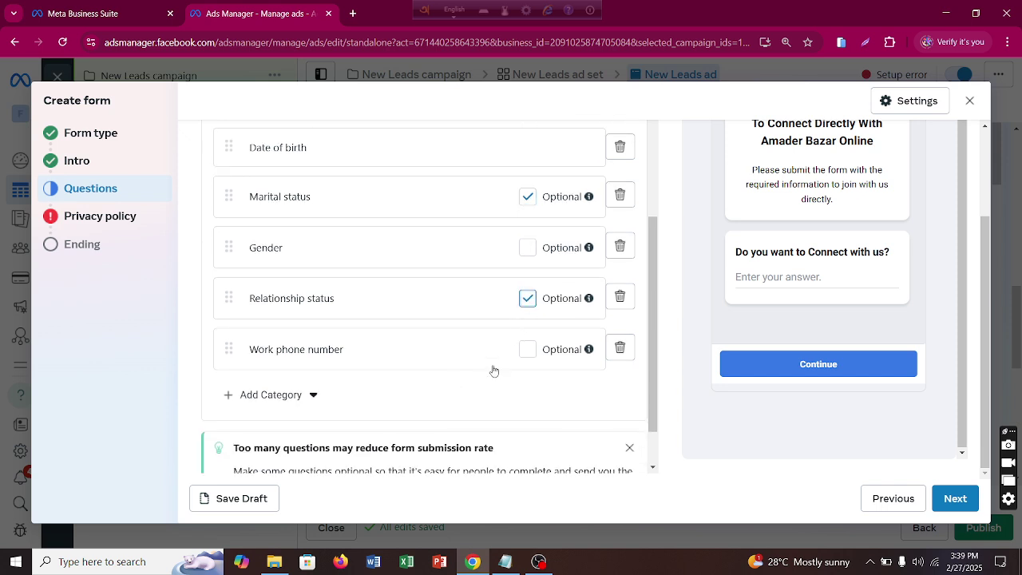
left_click(620, 297)
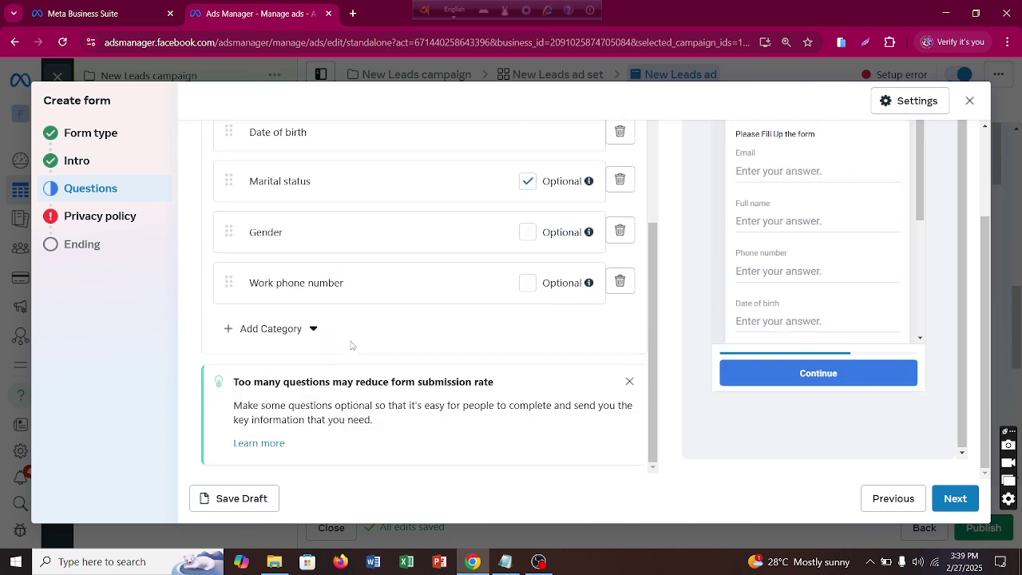
scroll(349, 343, "up", 4)
scroll(739, 321, "up", 1)
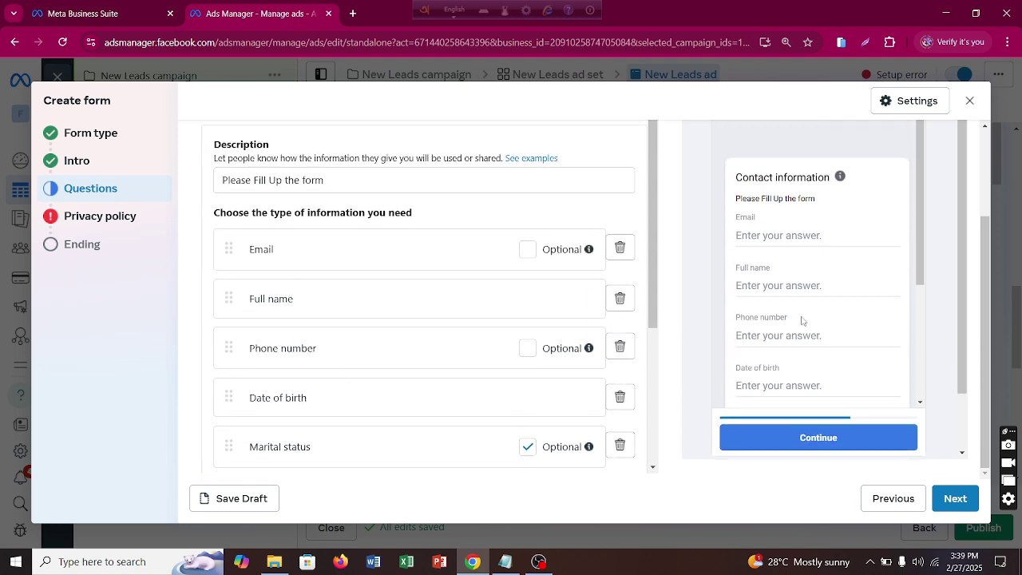
scroll(772, 271, "down", 3)
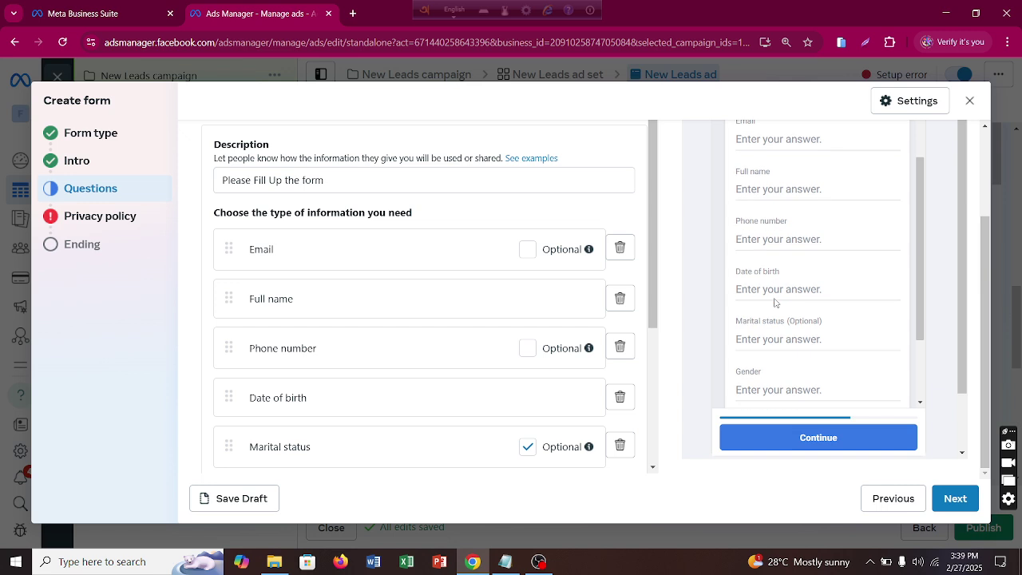
On the Privacy policy step, enter amaderbazar.com as the policy link.
left_click(958, 504)
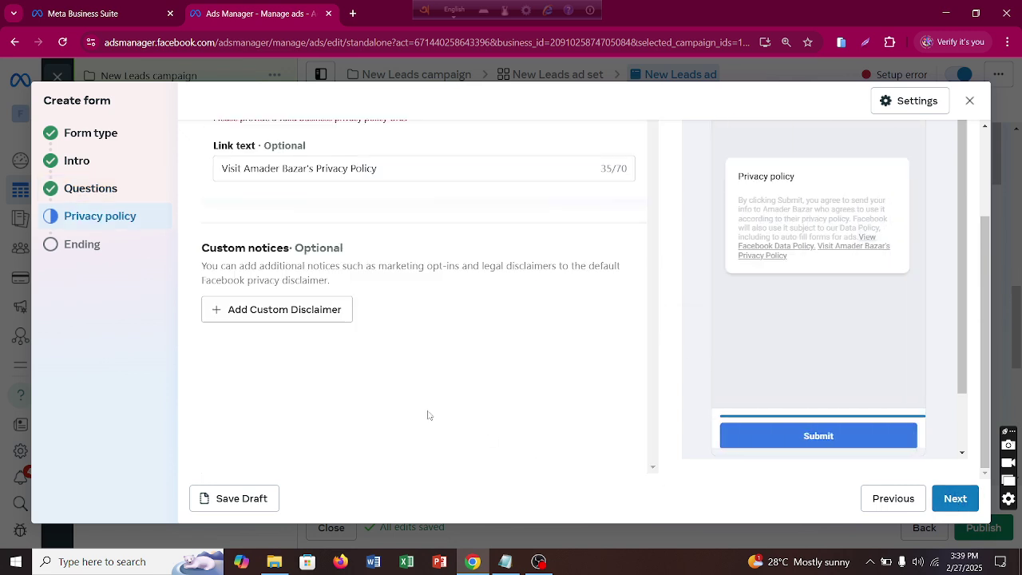
scroll(327, 326, "up", 2)
left_click(376, 221)
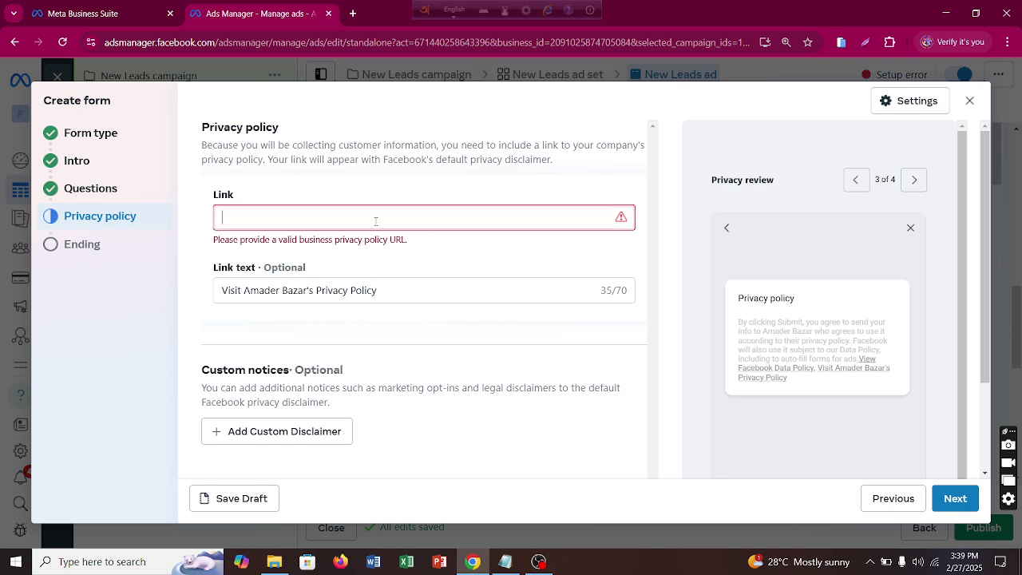
type("amasd")
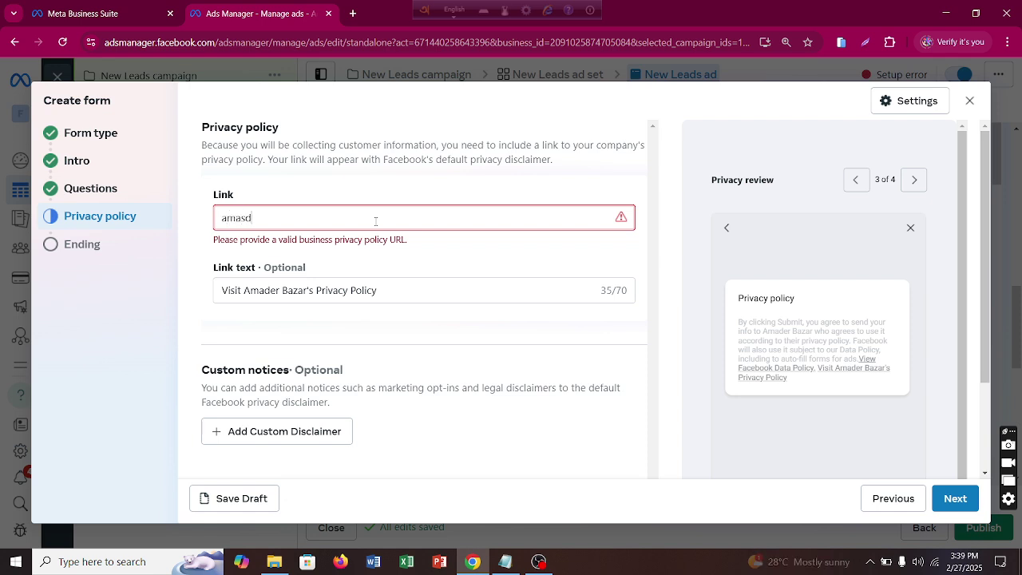
key("BackSpace")
key("BackSpace")
type("derbaz")
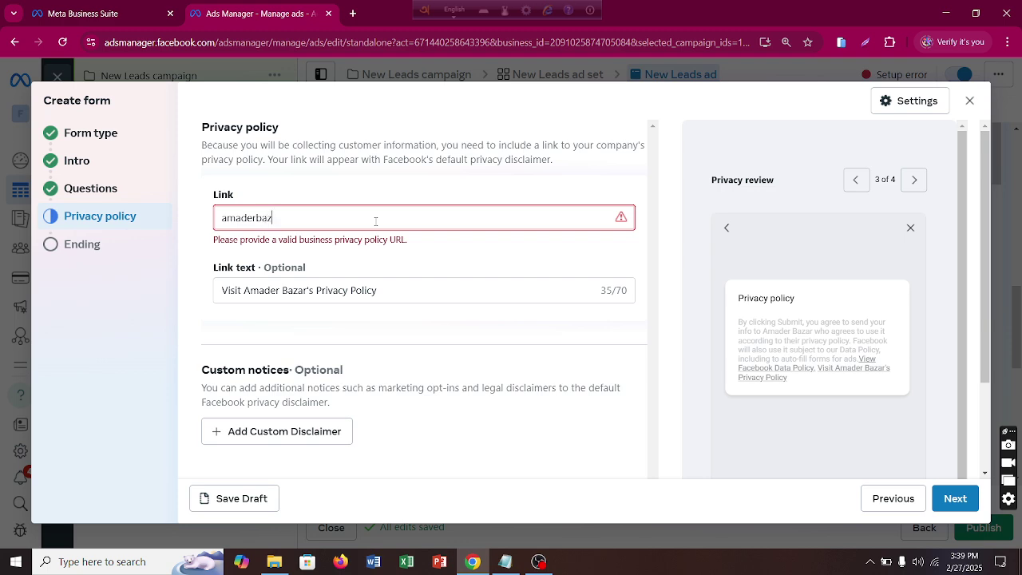
type("ar.com")
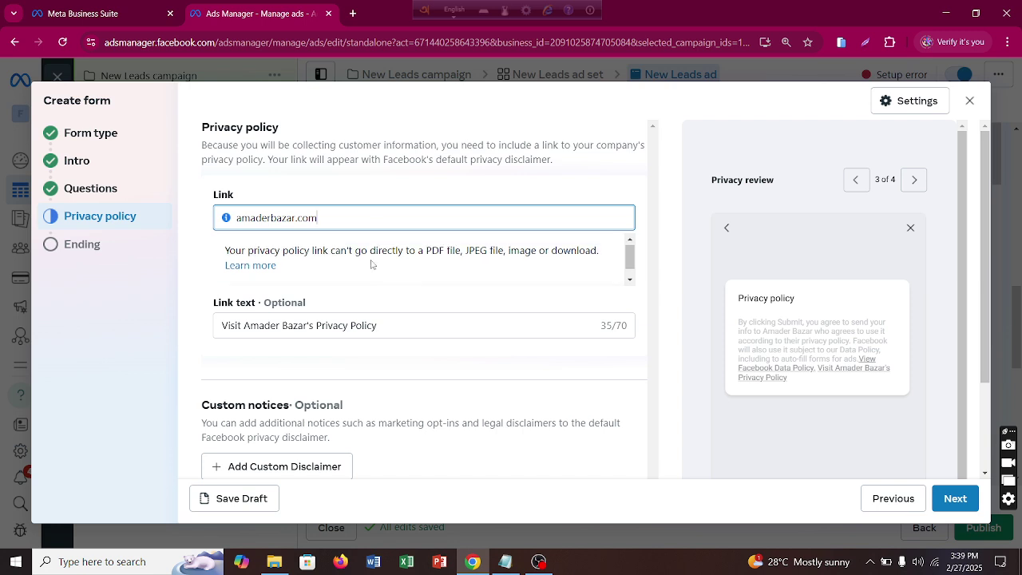
scroll(372, 271, "down", 3)
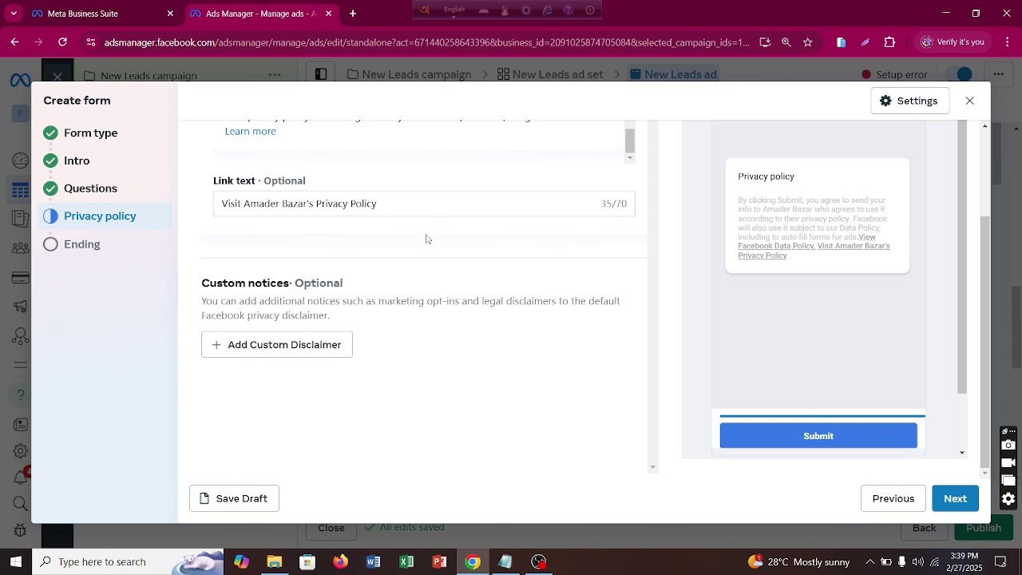
scroll(249, 220, "up", 3)
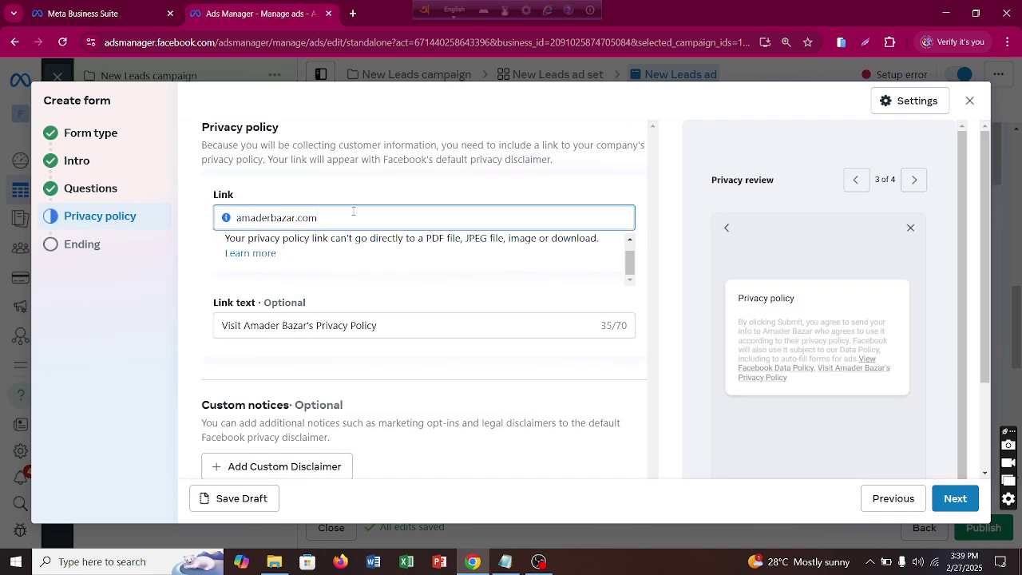
left_click_drag(316, 216, 229, 232)
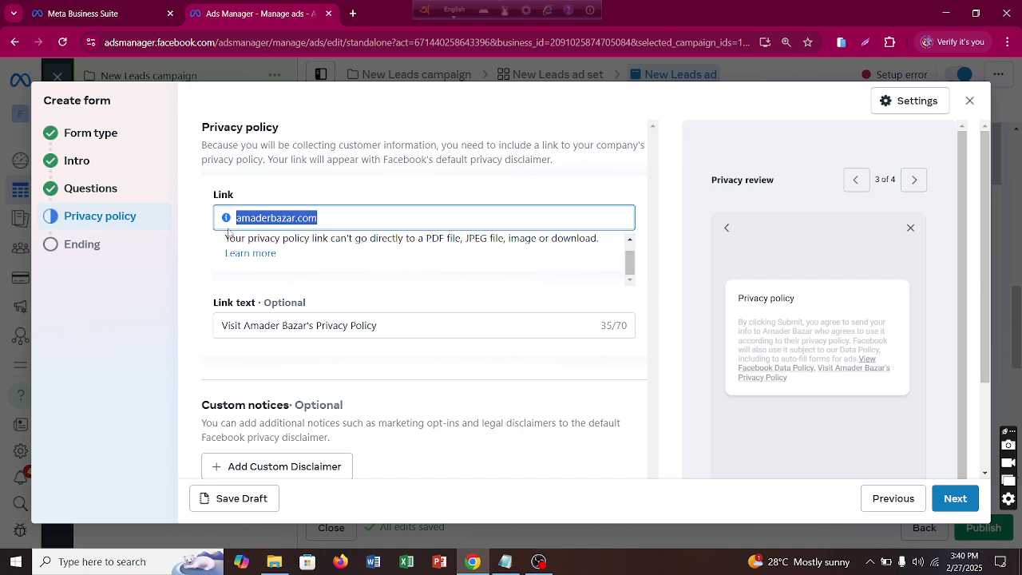
scroll(227, 235, "down", 2)
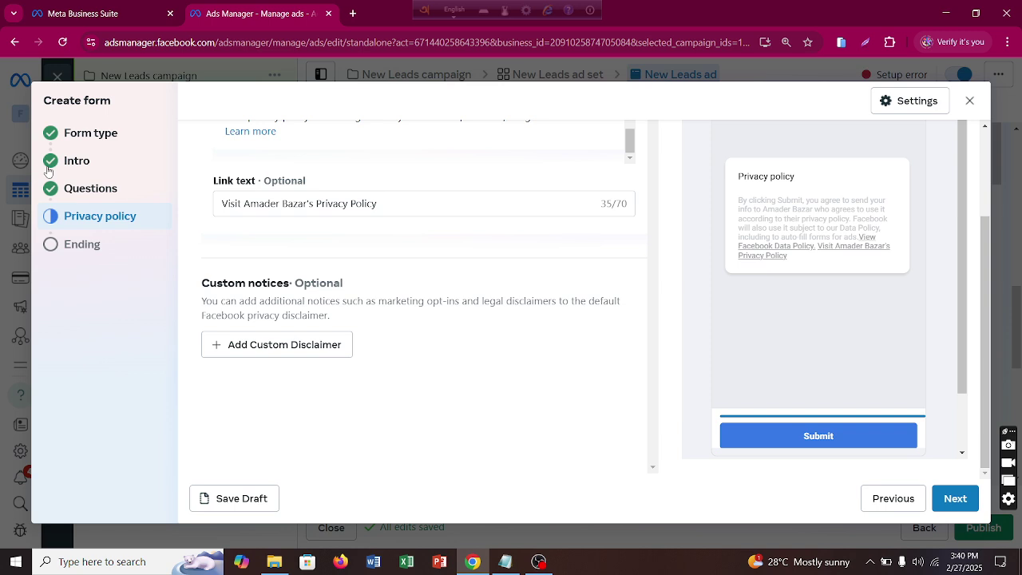
On the Ending step, compare follow-up actions and settle on Go to website.
left_click(955, 500)
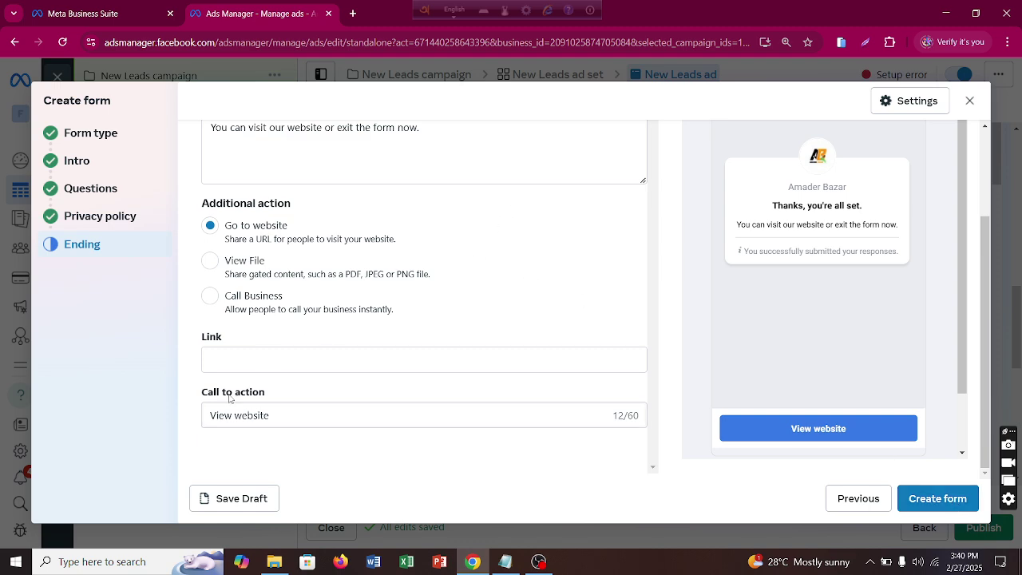
scroll(347, 336, "up", 2)
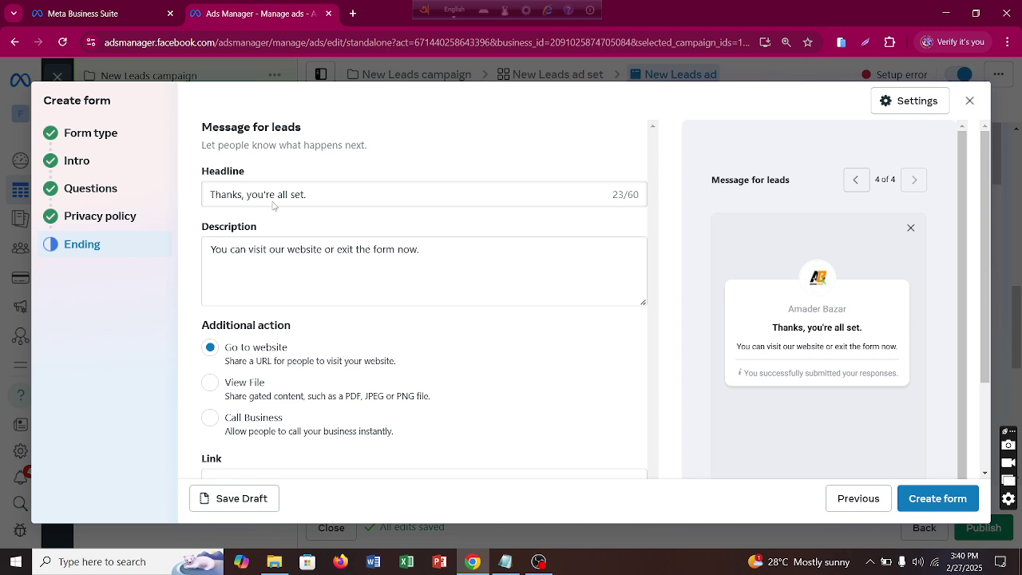
left_click(338, 194)
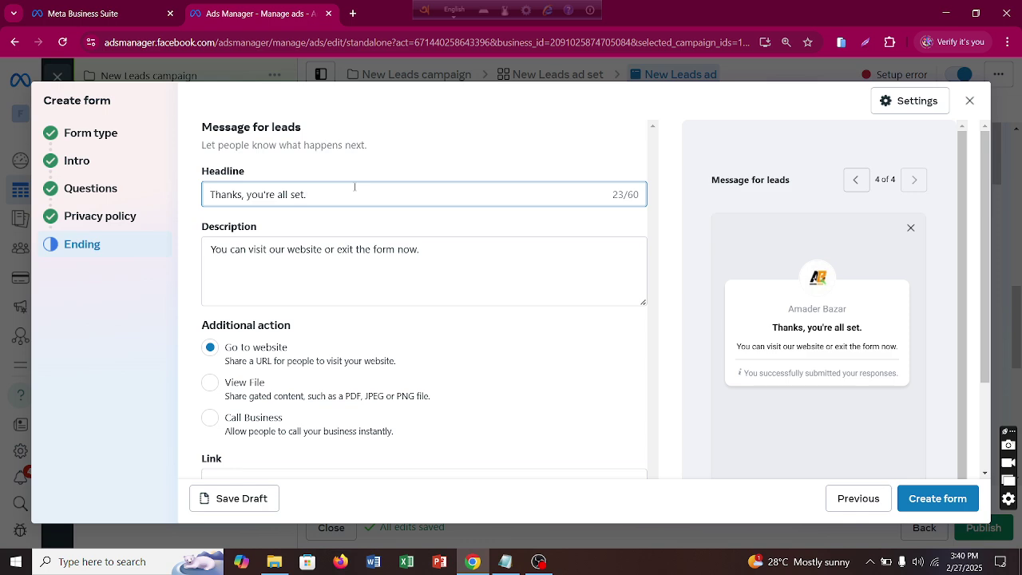
left_click(347, 252)
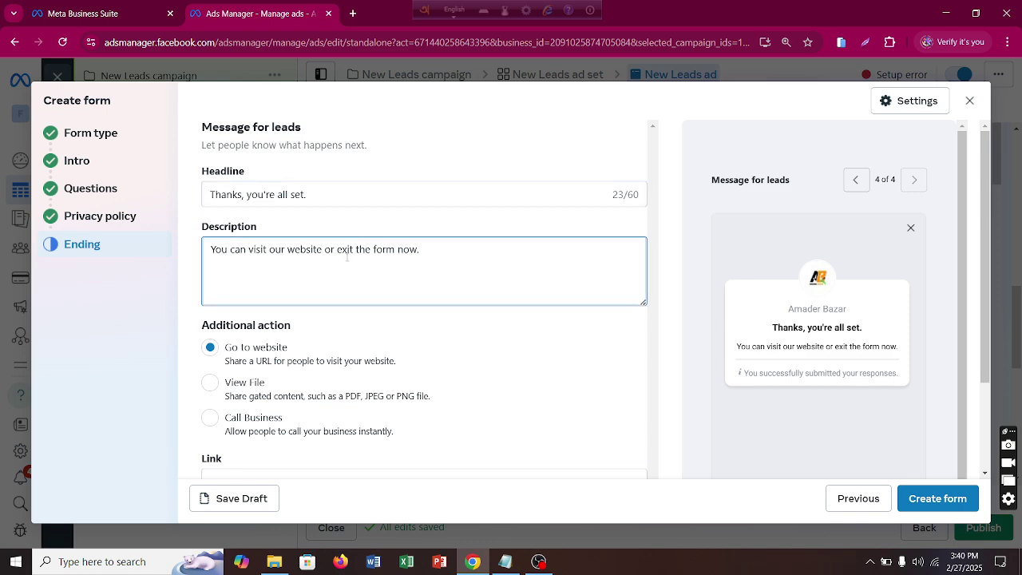
scroll(348, 256, "down", 3)
left_click(211, 270)
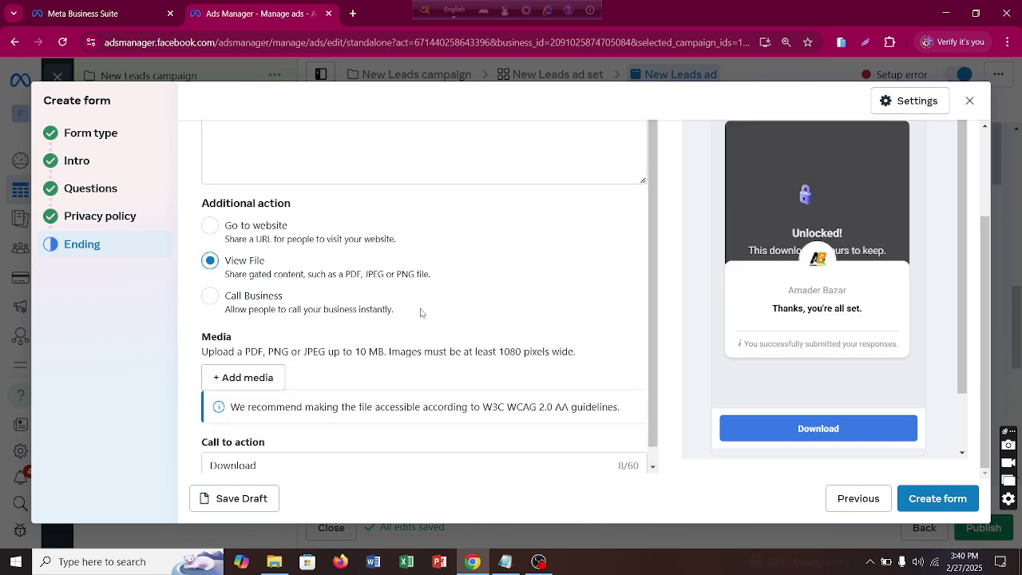
left_click(210, 227)
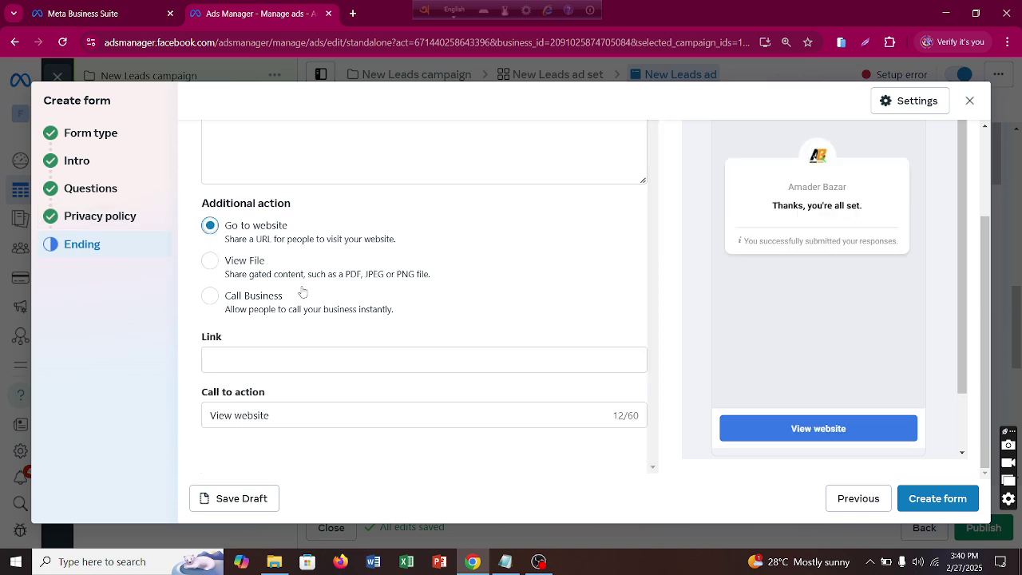
left_click(210, 298)
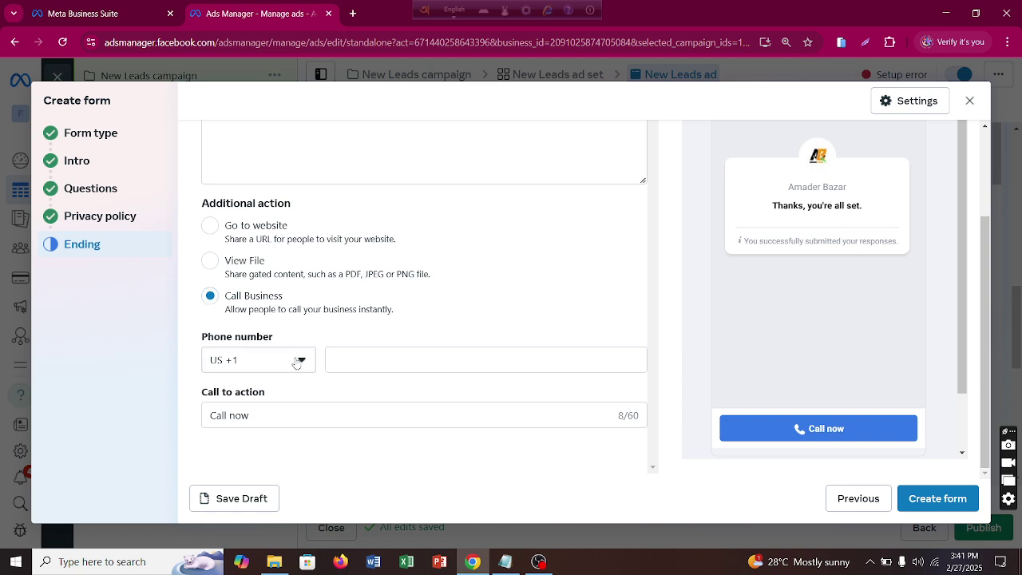
left_click(210, 225)
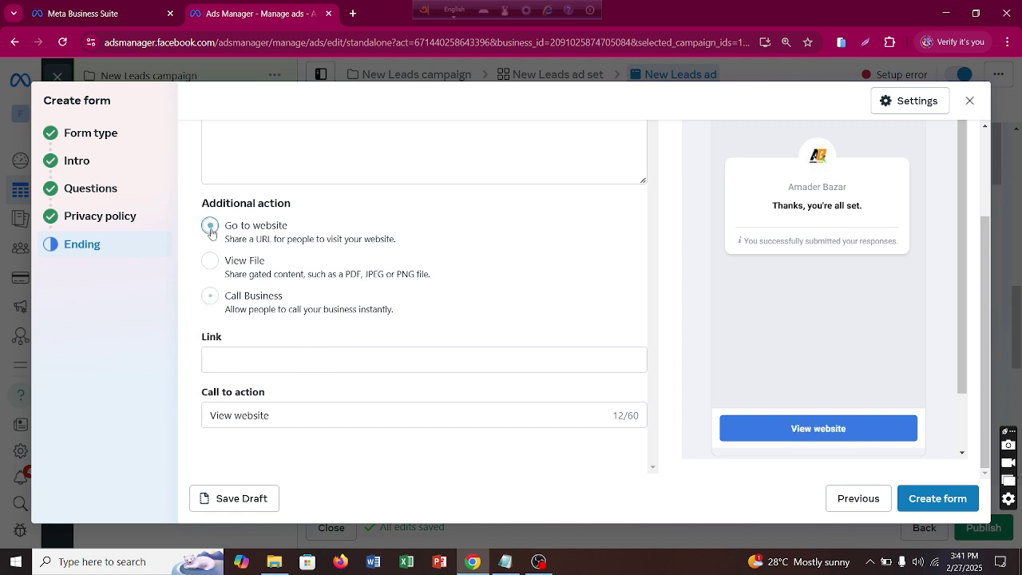
Enter amaderbazar.com as the website link, keeping the View website call to action.
left_click(400, 365)
type("amaderba")
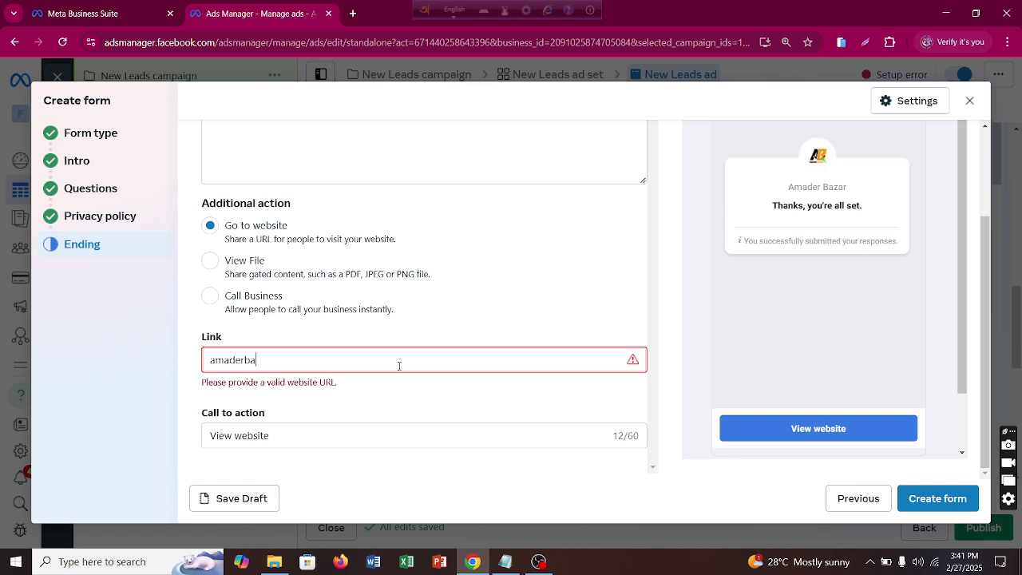
type("zar.com")
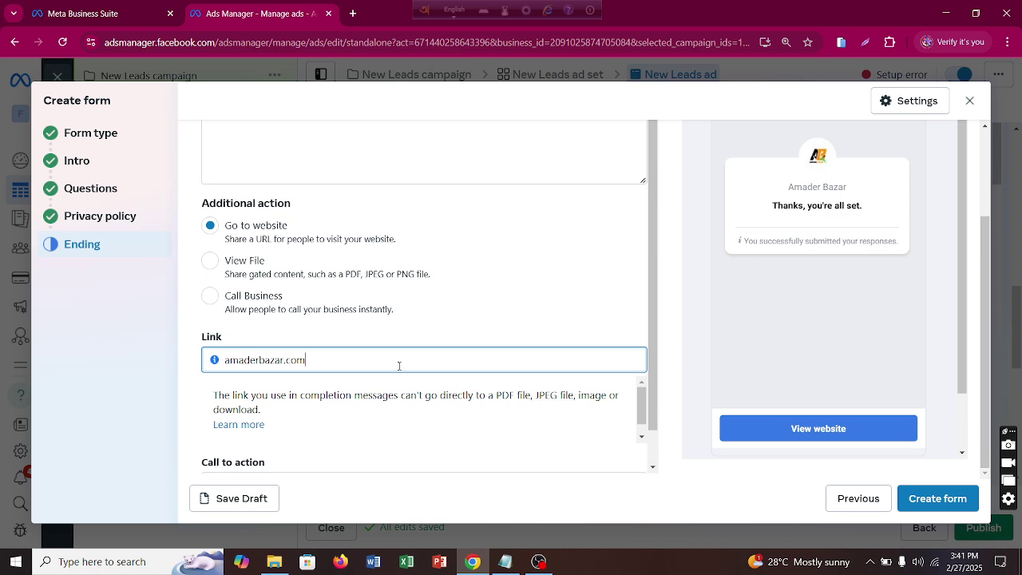
scroll(399, 365, "down", 1)
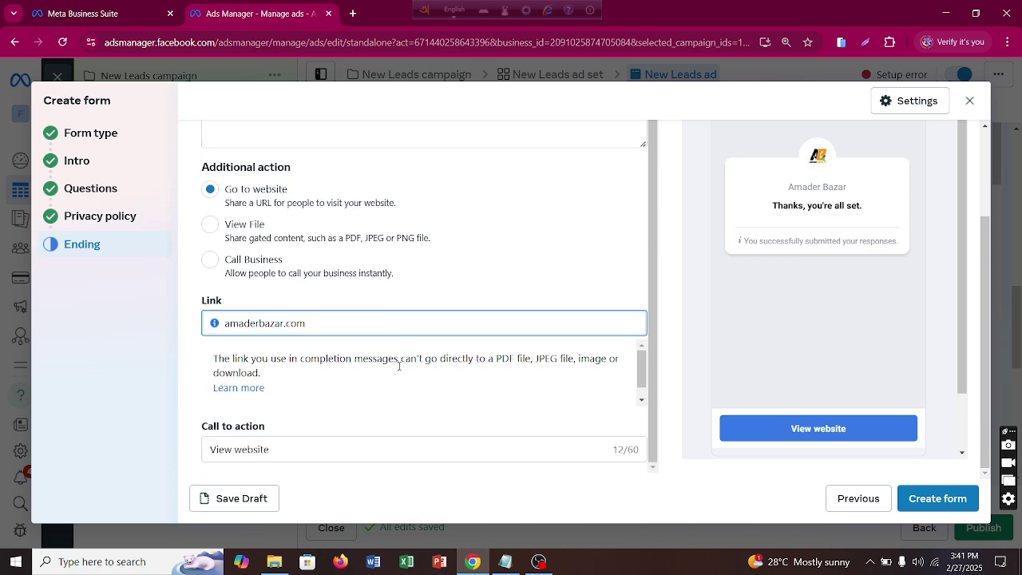
left_click(316, 462)
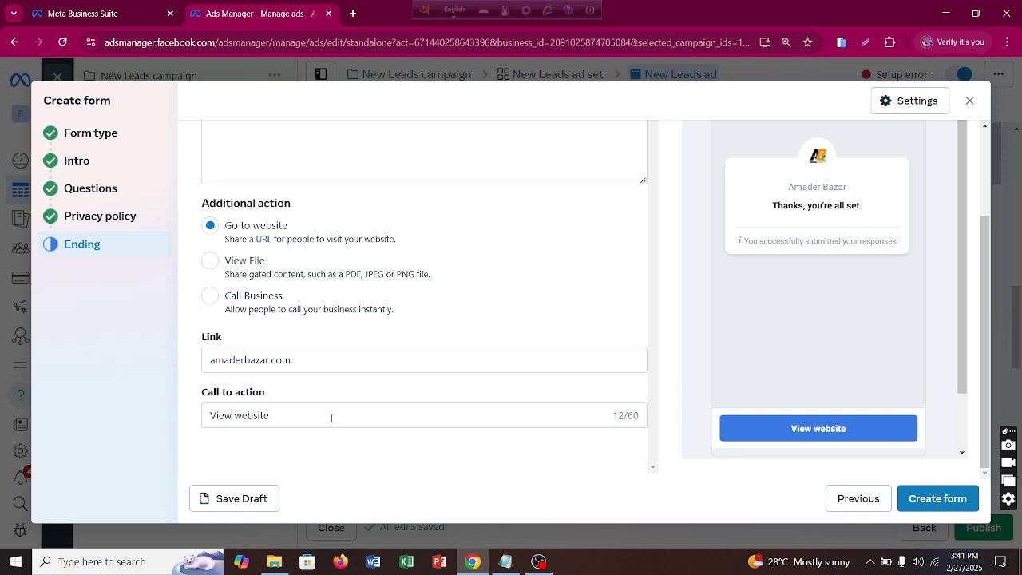
scroll(331, 418, "up", 2)
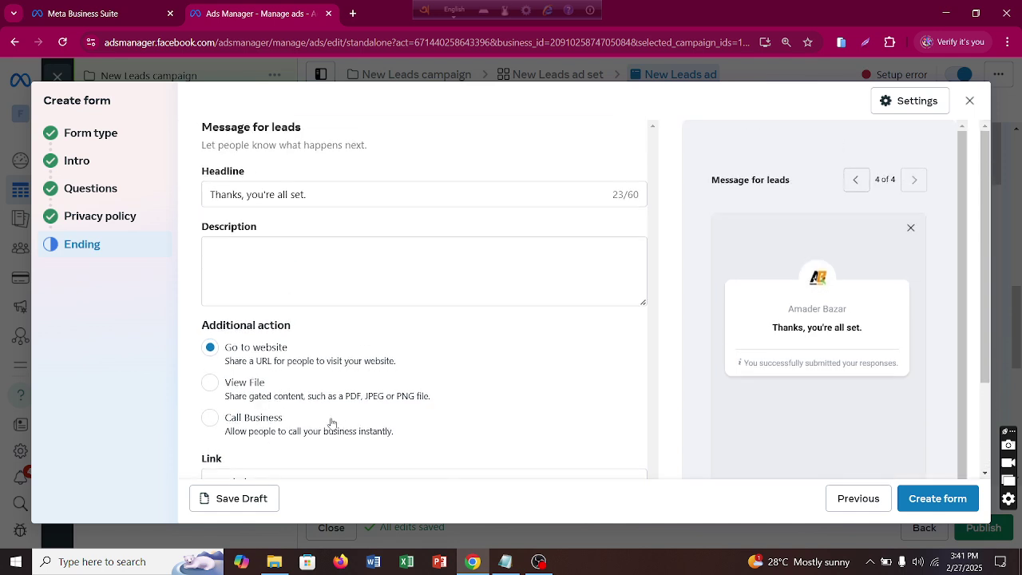
scroll(331, 420, "down", 2)
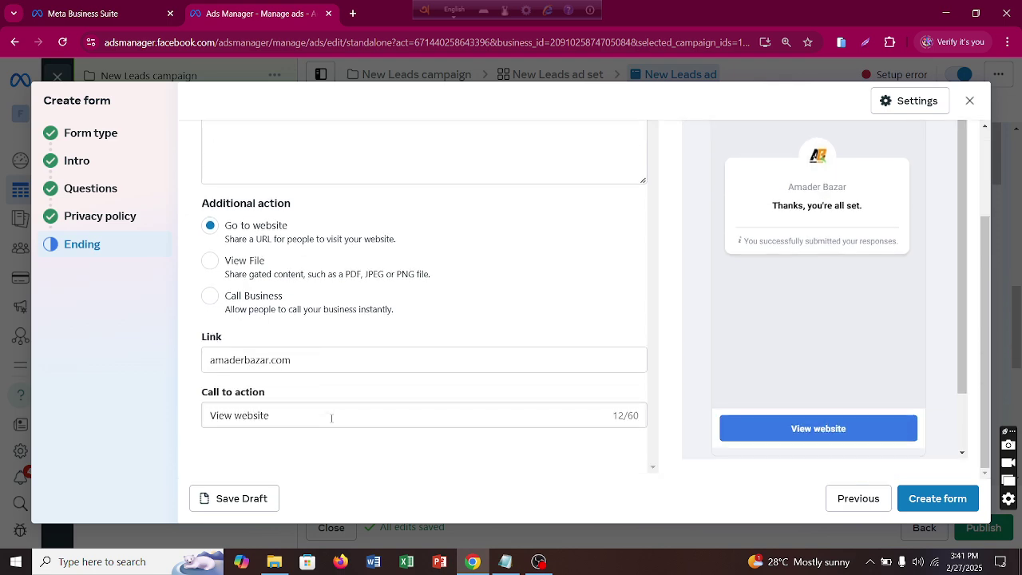
Add the thank-you description 'Thanks for submitting your data. Our team will call you later.' and create the form.
left_click(946, 503)
scroll(468, 401, "up", 2)
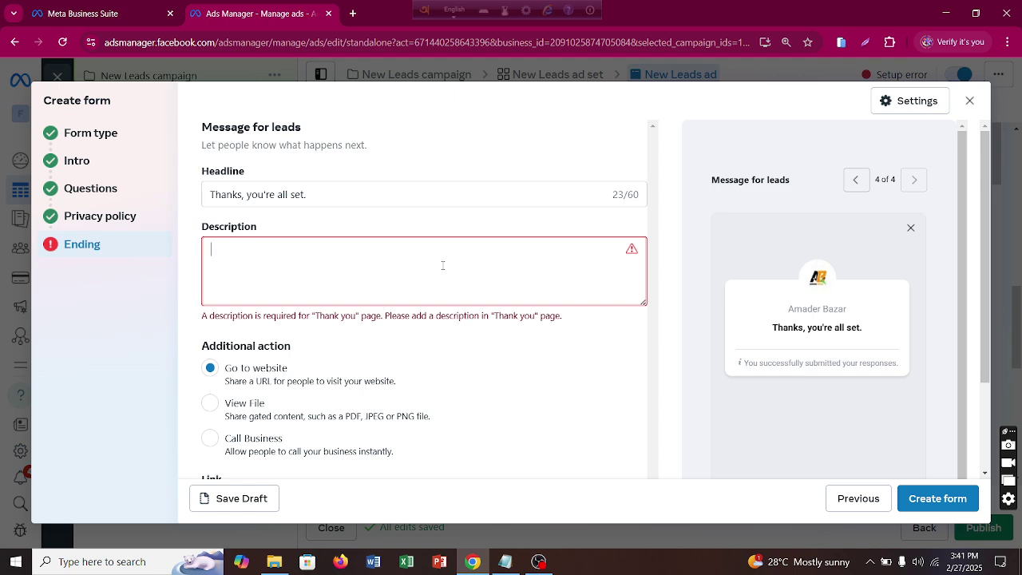
left_click(443, 265)
type("Than")
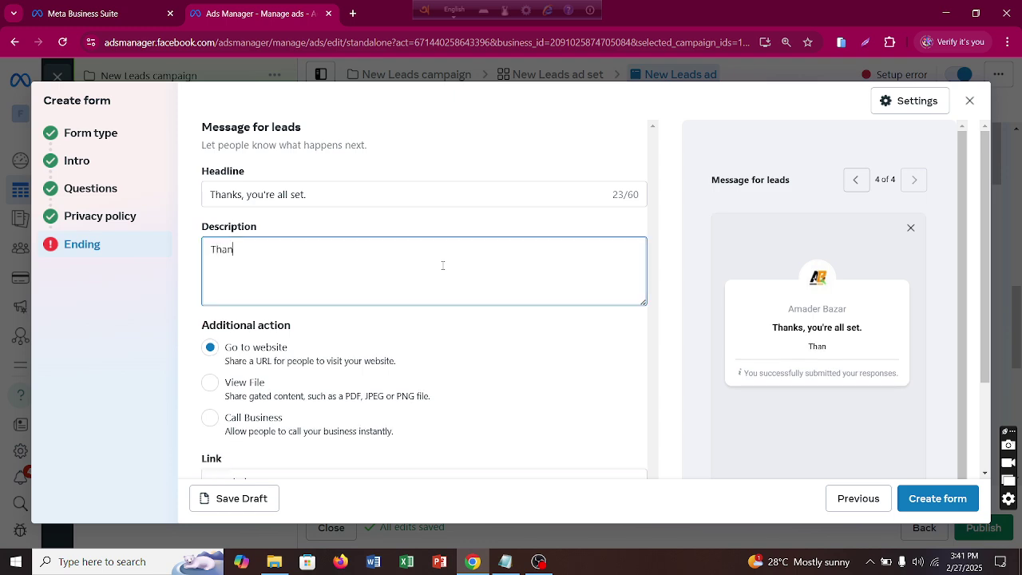
type("ks for submitting")
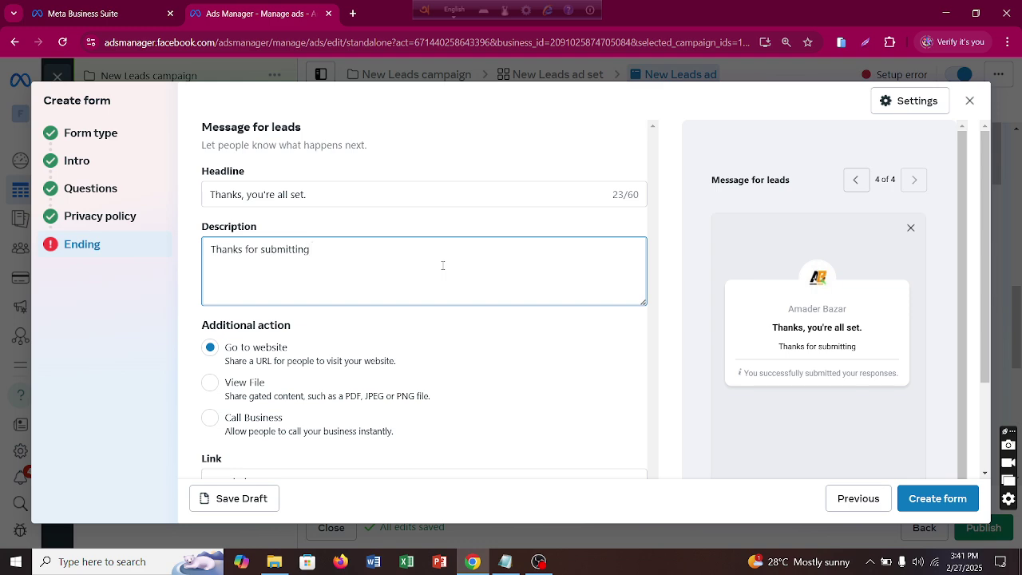
type(" your data. we")
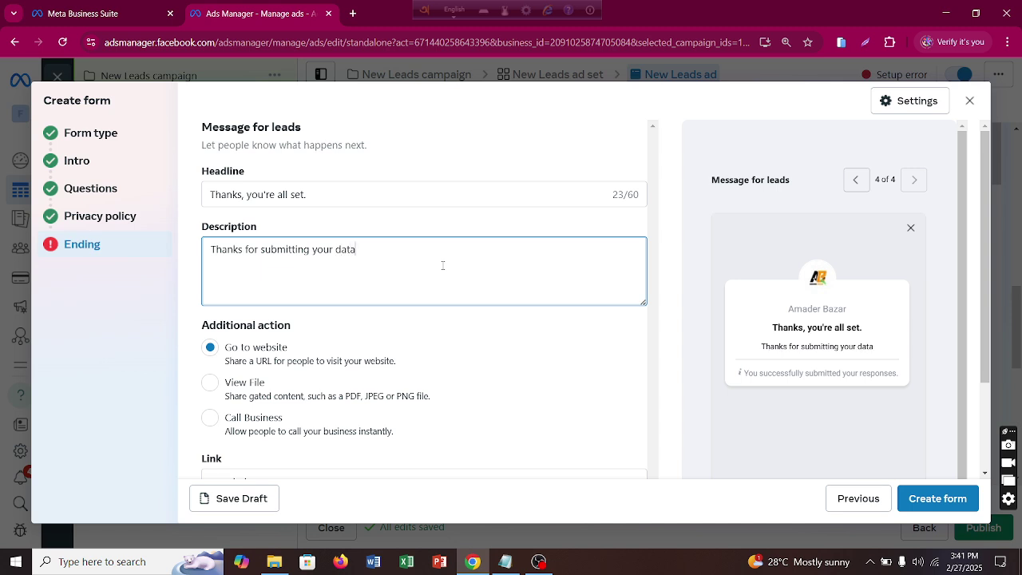
key("BackSpace")
key("BackSpace")
key("BackSpace")
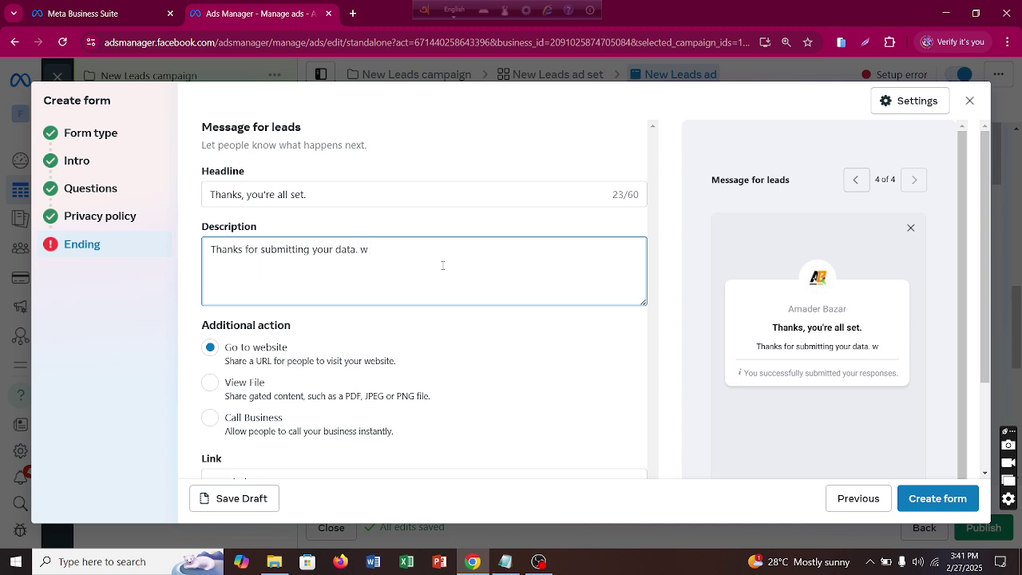
type("We will call")
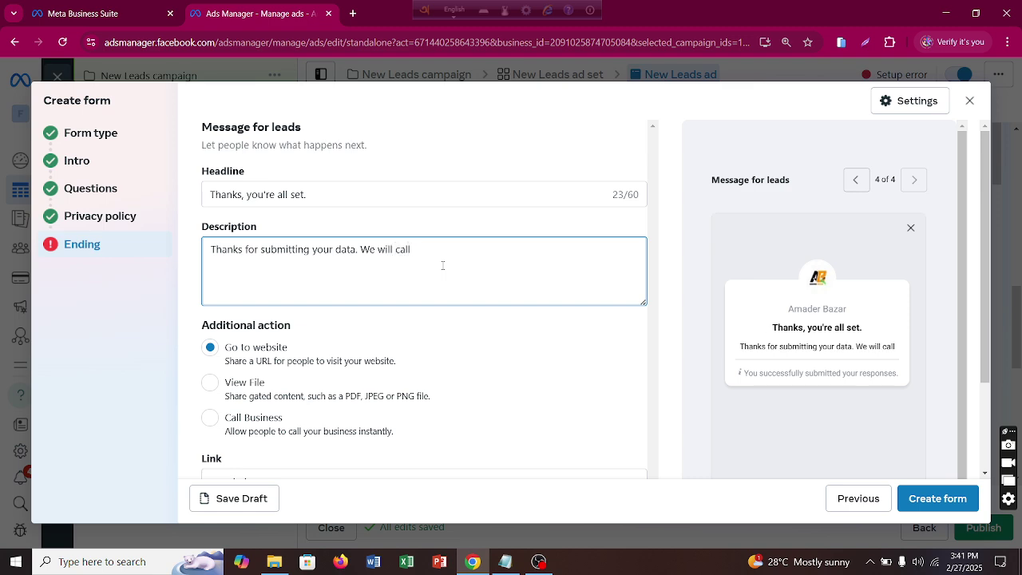
key("BackSpace")
key("BackSpace")
key("BackSpace")
key("BackSpace")
key("BackSpace")
key("BackSpace")
key("BackSpace")
key("BackSpace")
key("BackSpace")
key("BackSpace")
key("BackSpace")
key("BackSpace")
key("BackSpace")
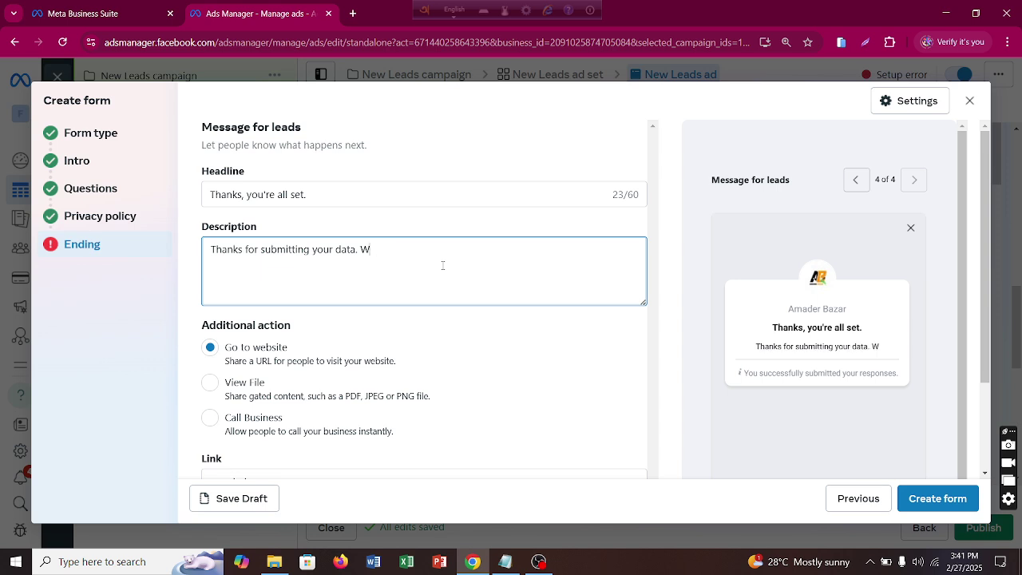
type("Our te")
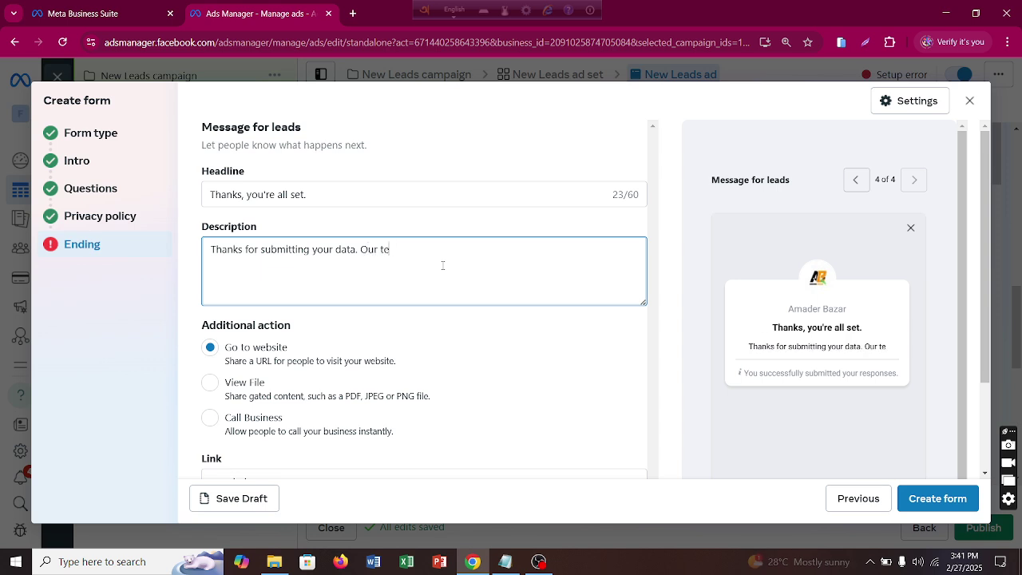
type("am will c")
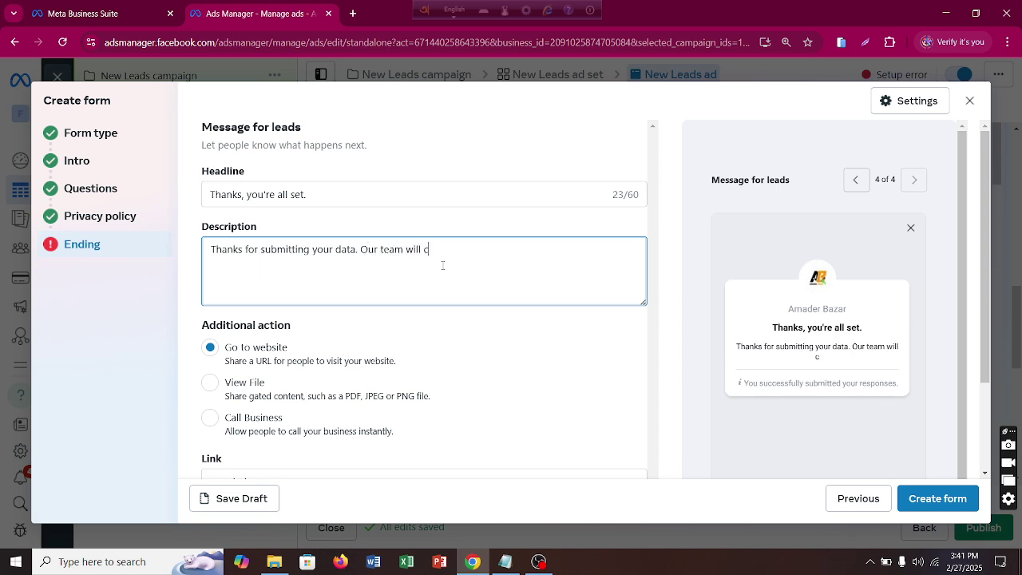
type("all you later.")
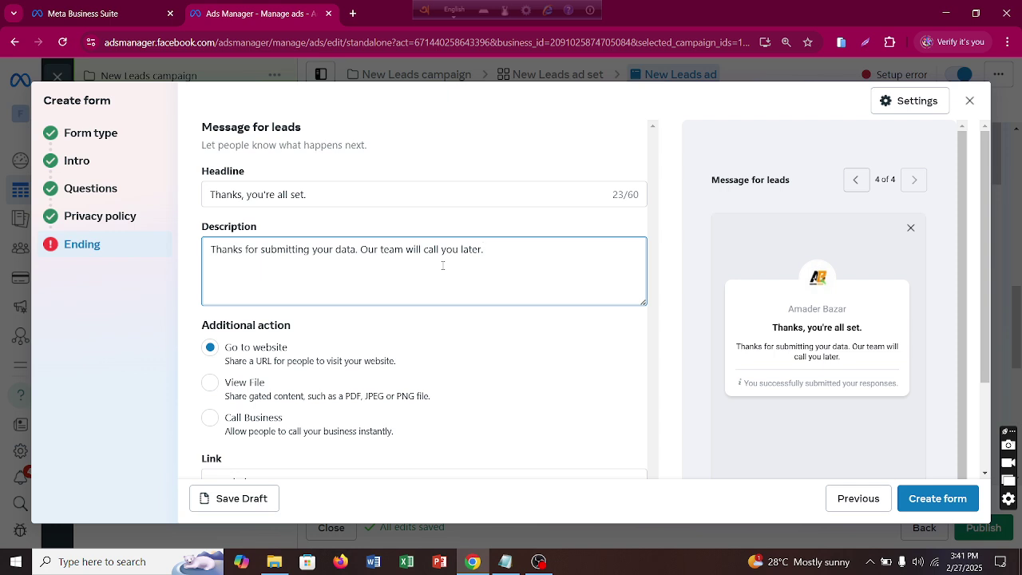
scroll(431, 269, "down", 2)
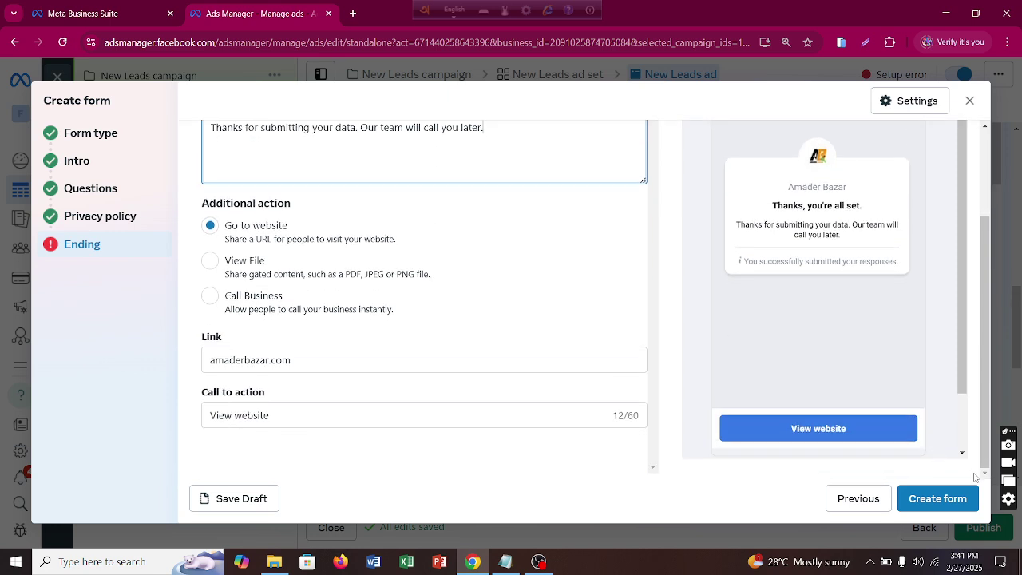
left_click(963, 496)
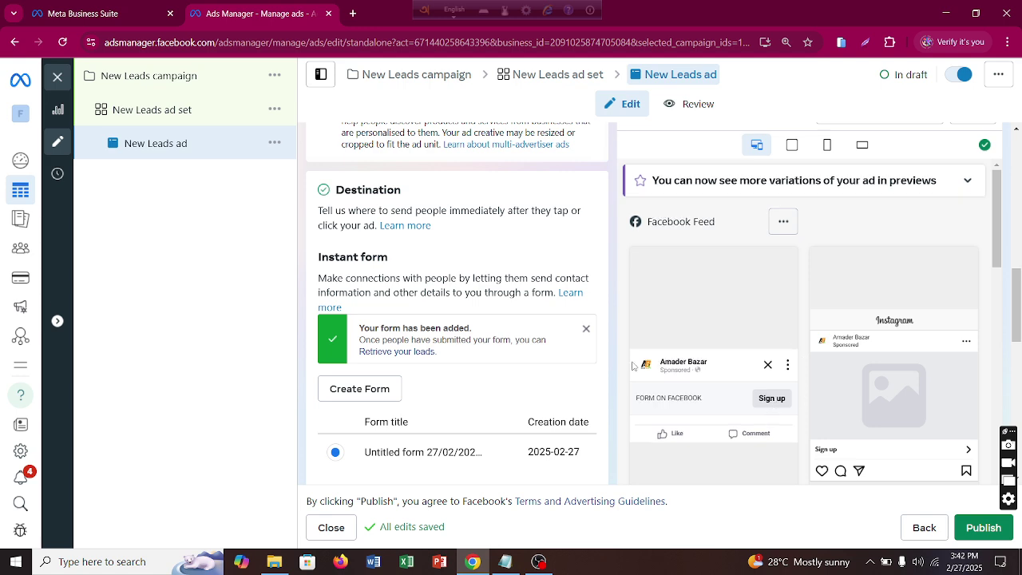
Switch the New Leads ad's setup from Create Ad to Use existing post, showing the page's three posts.
scroll(442, 303, "up", 5)
scroll(442, 302, "down", 1)
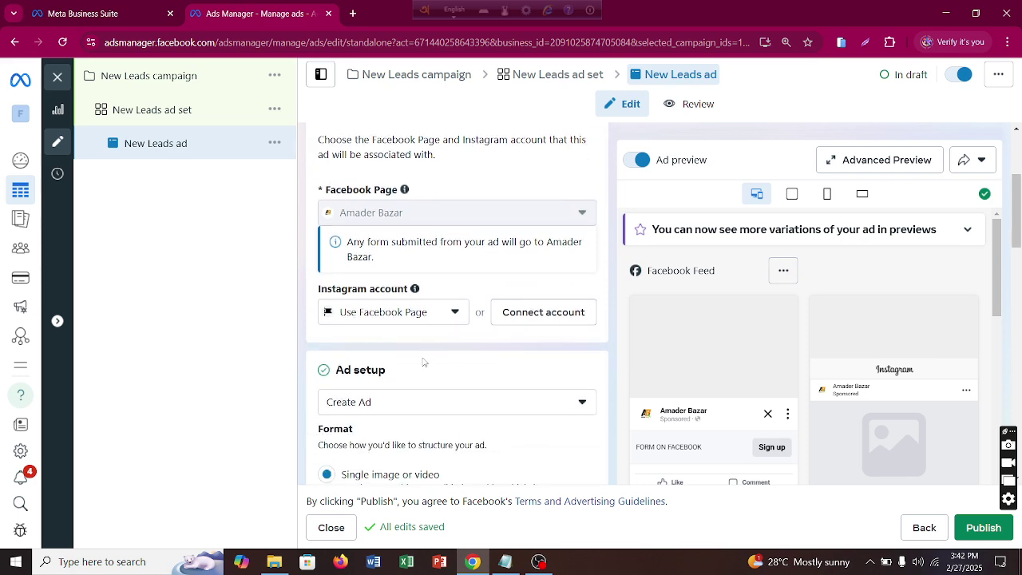
left_click(406, 406)
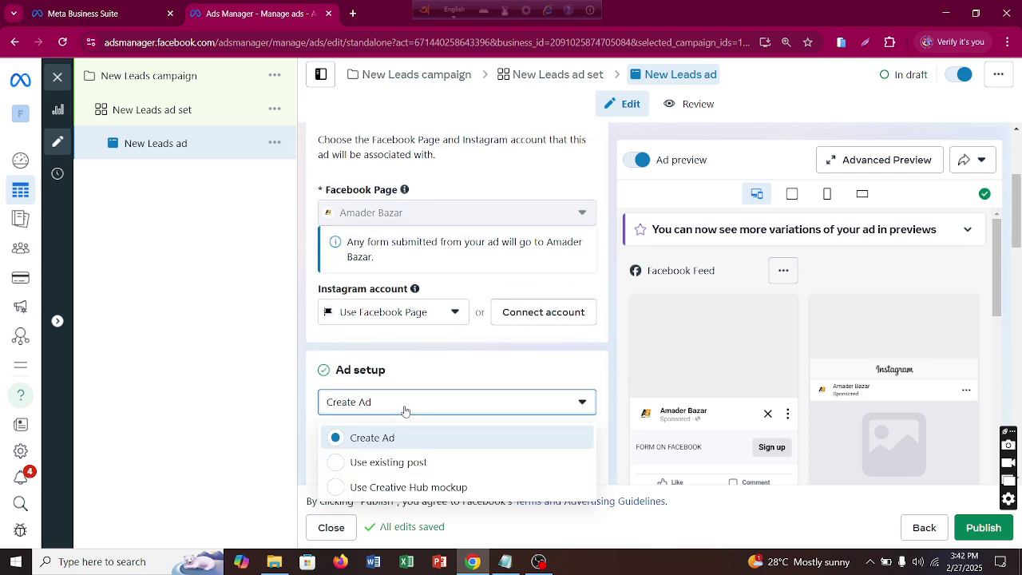
left_click(372, 464)
scroll(405, 372, "down", 2)
scroll(405, 372, "down", 4)
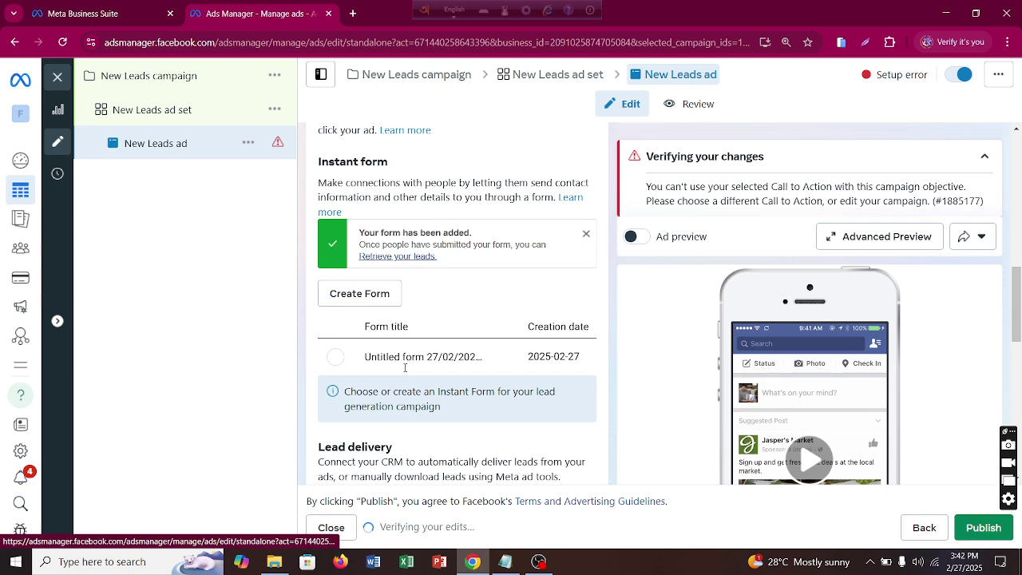
scroll(405, 368, "down", 7)
scroll(406, 368, "up", 7)
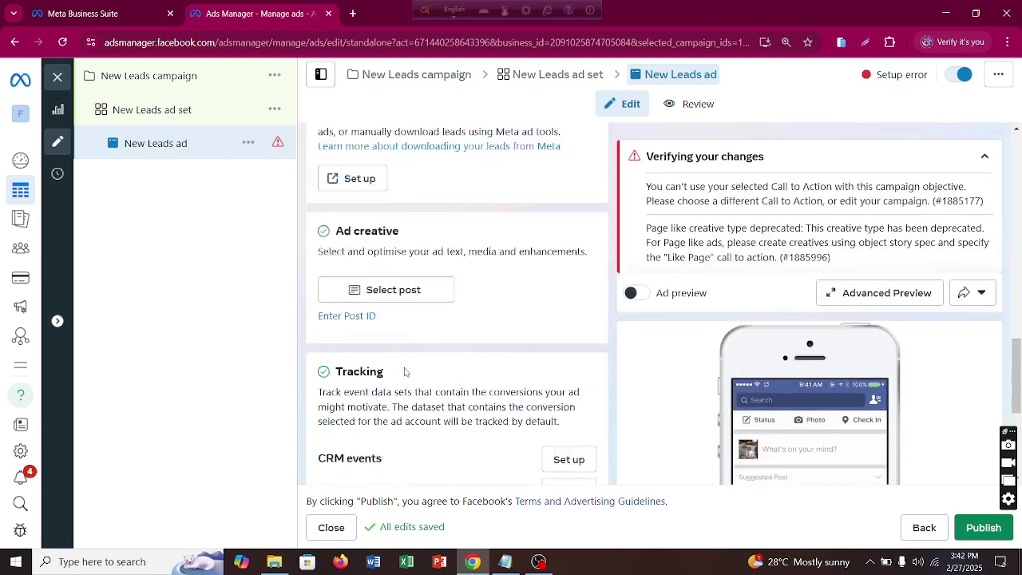
scroll(406, 369, "up", 4)
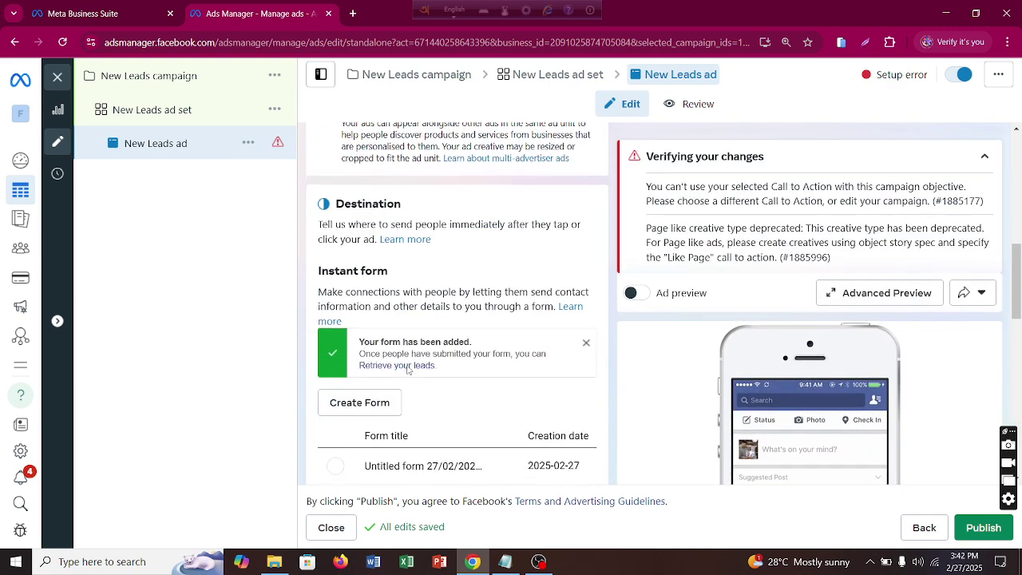
scroll(407, 369, "up", 1)
scroll(408, 363, "up", 1)
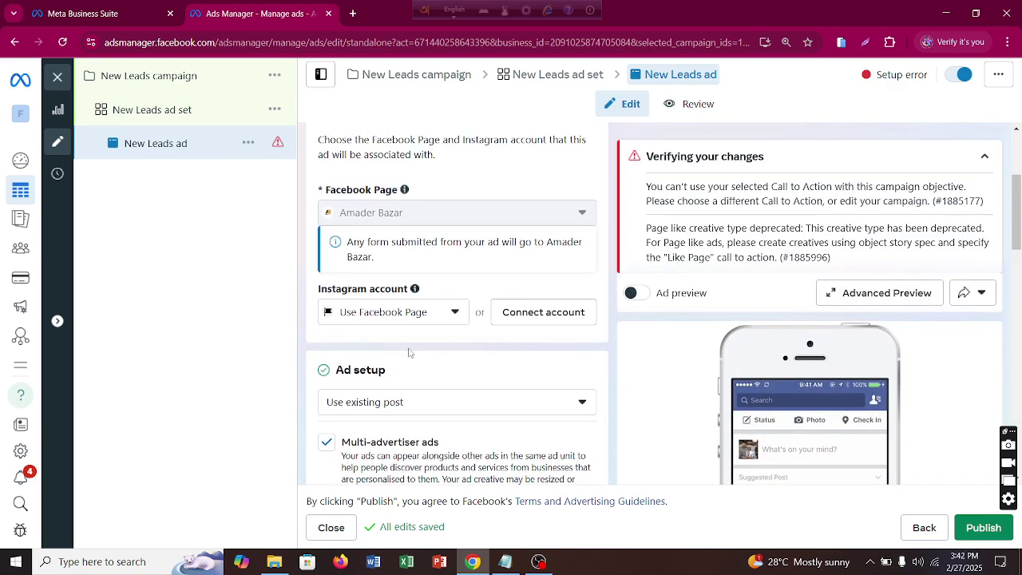
scroll(409, 352, "down", 5)
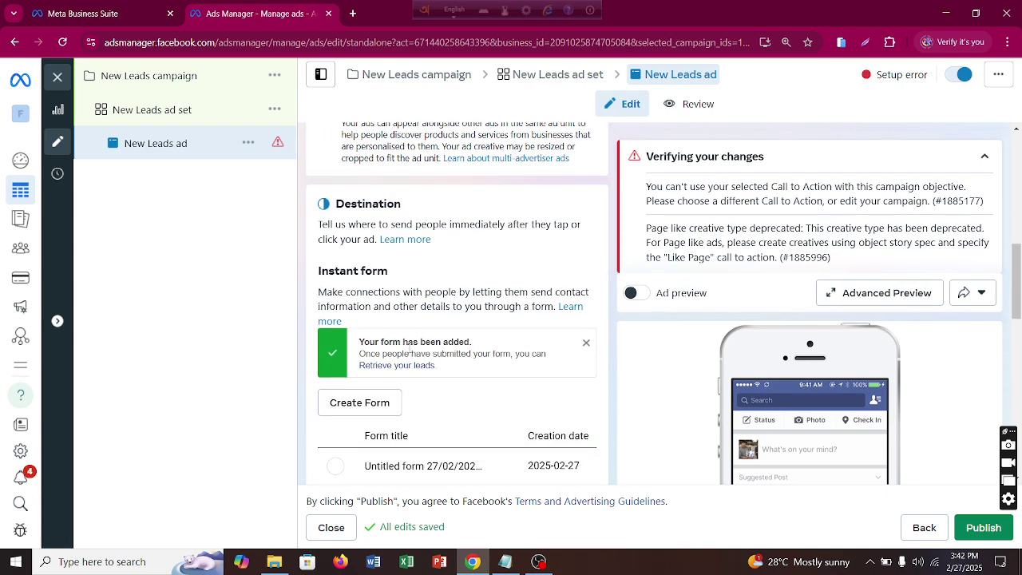
scroll(409, 351, "down", 4)
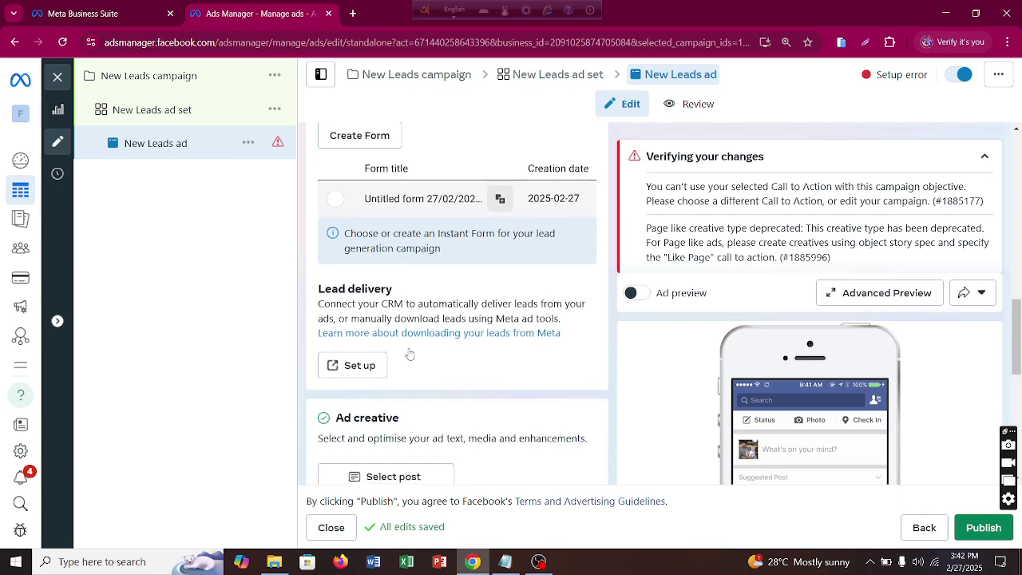
scroll(409, 352, "down", 2)
left_click(403, 281)
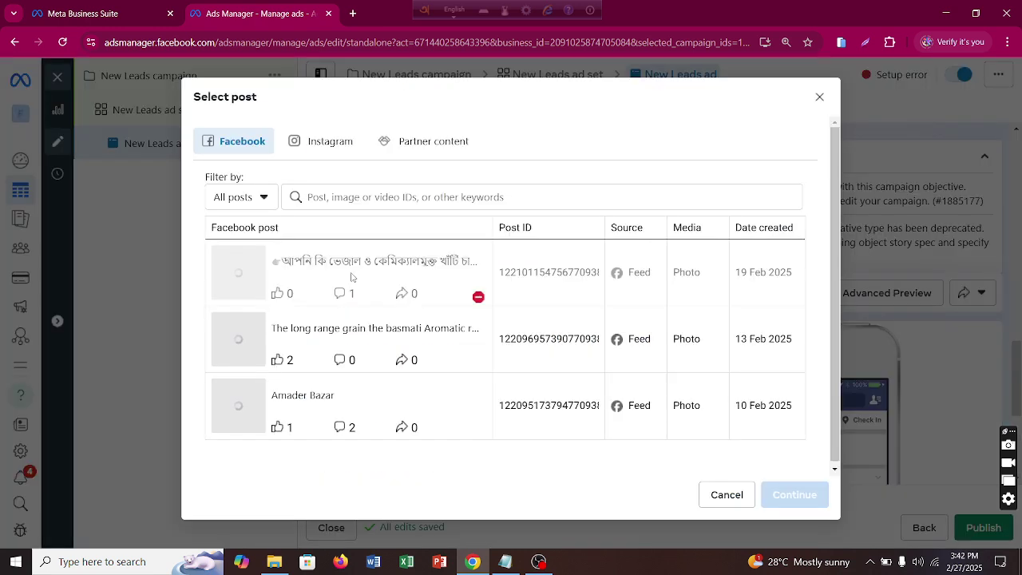
left_click(224, 351)
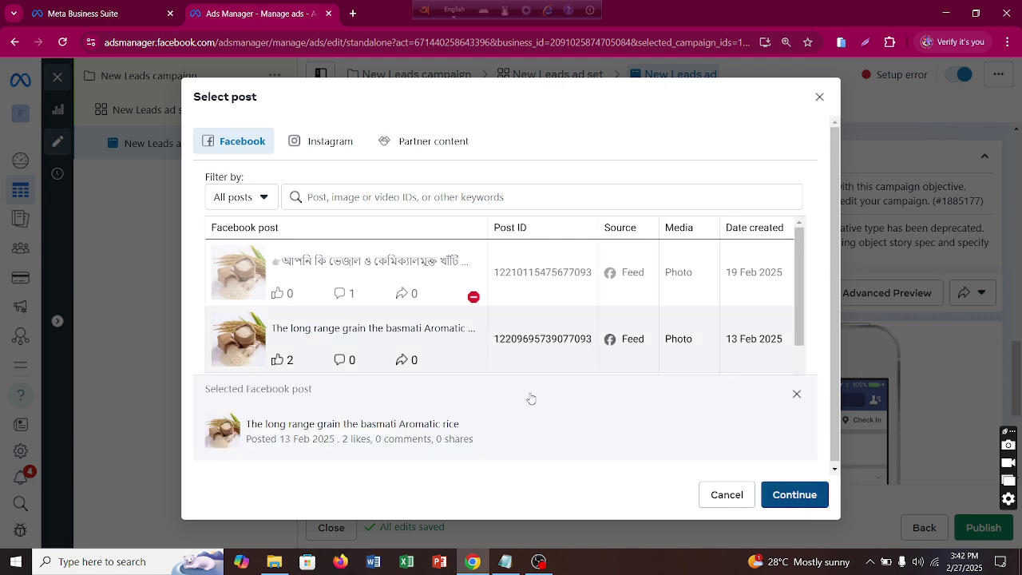
key("Return")
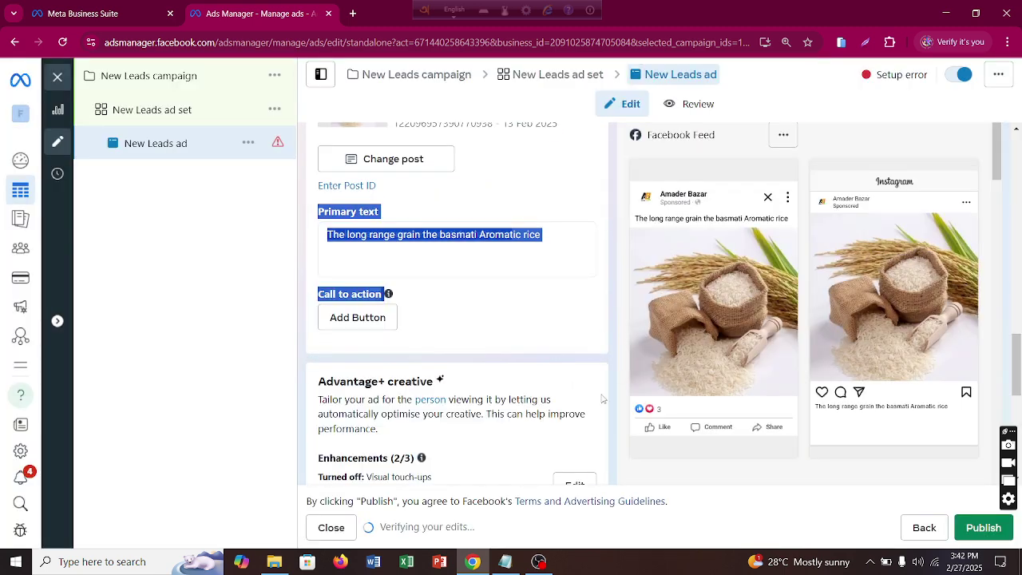
scroll(727, 346, "down", 2)
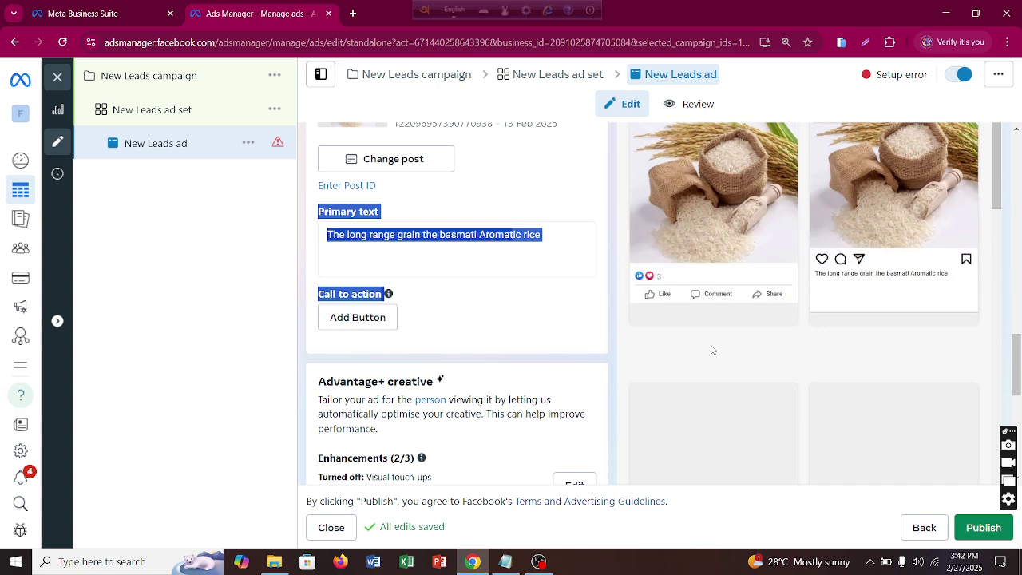
left_click(469, 293)
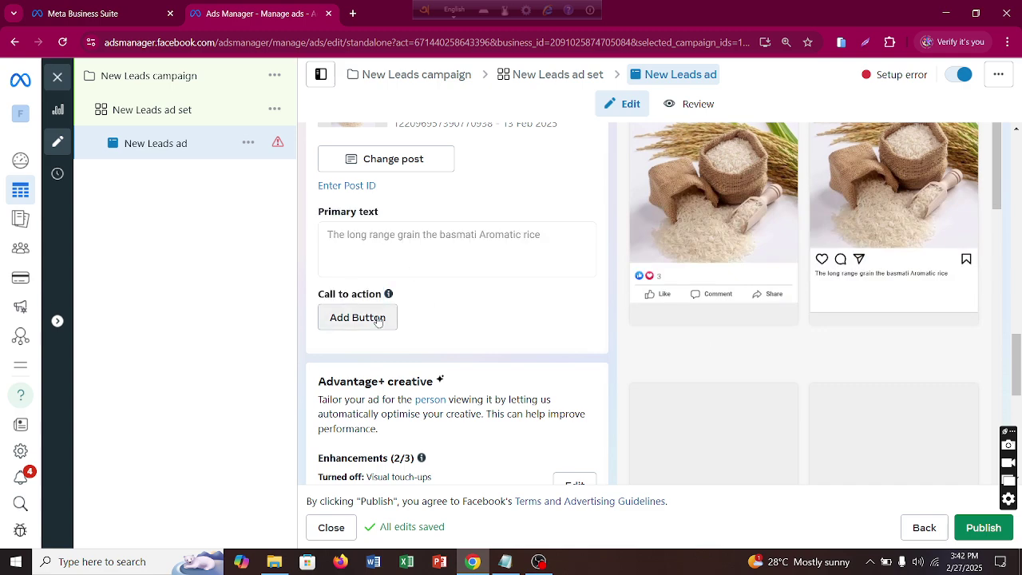
scroll(384, 319, "down", 2)
scroll(378, 320, "up", 7)
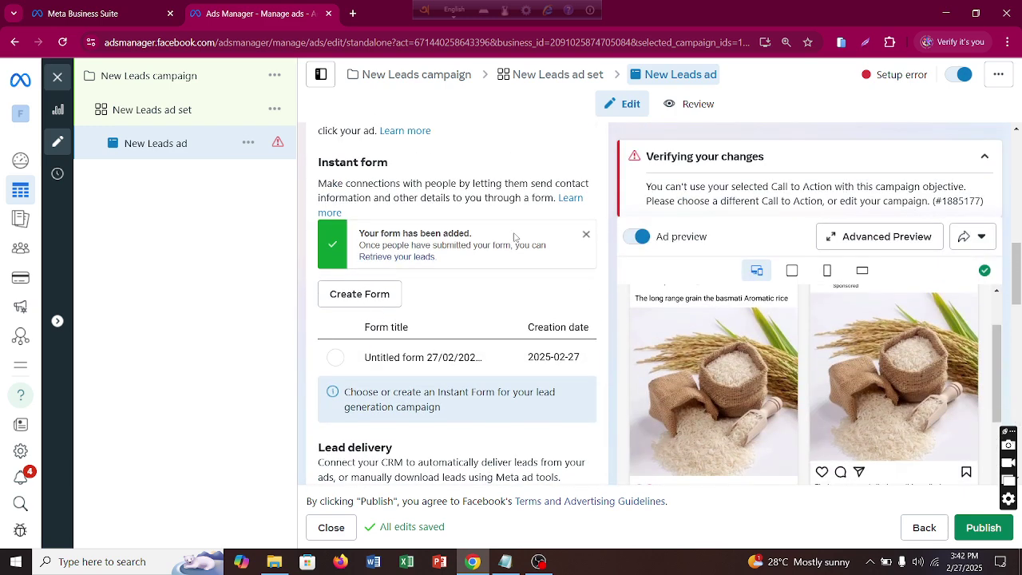
scroll(447, 272, "up", 3)
scroll(447, 272, "up", 2)
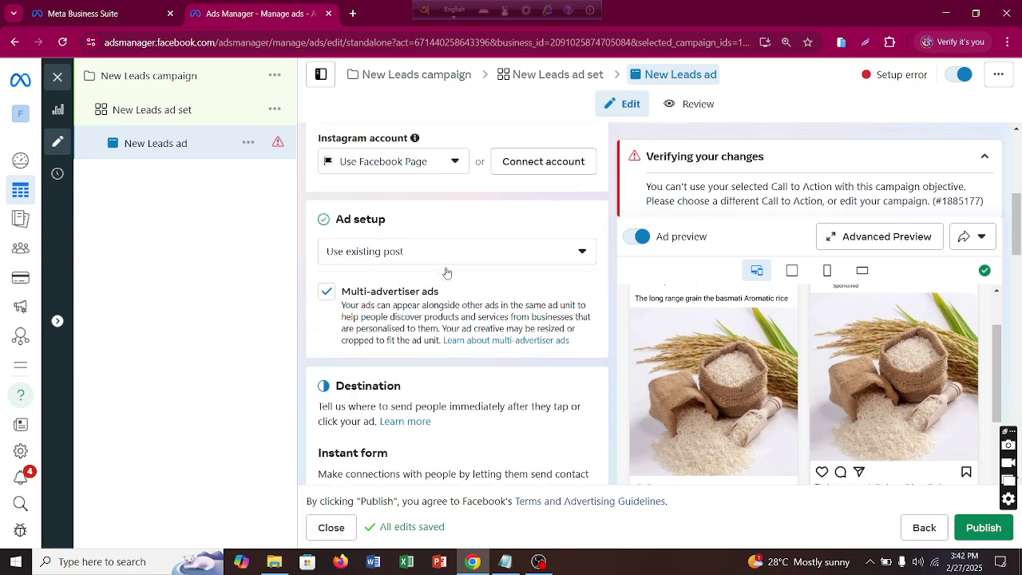
scroll(447, 272, "down", 6)
scroll(448, 271, "down", 4)
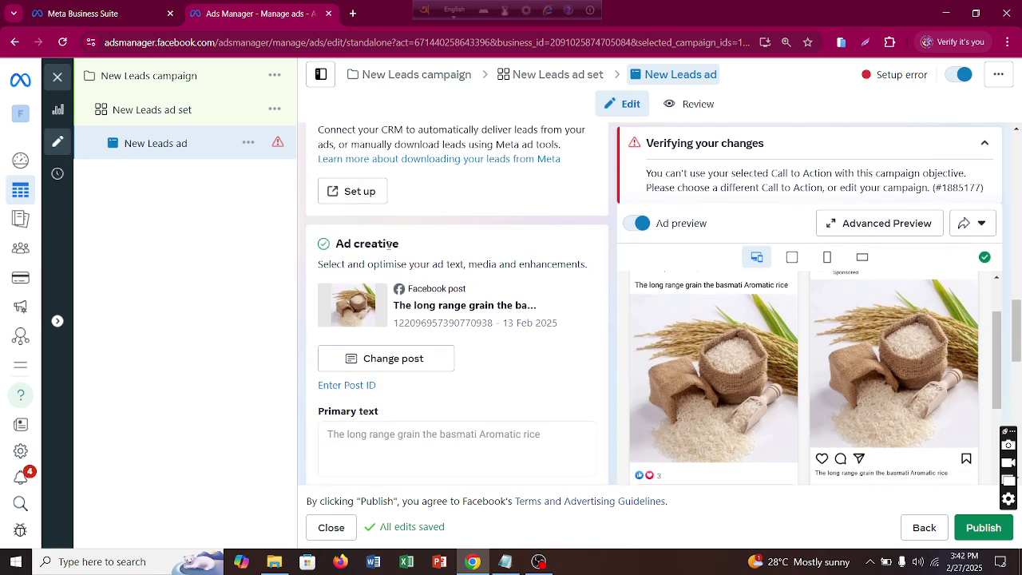
scroll(367, 298, "down", 1)
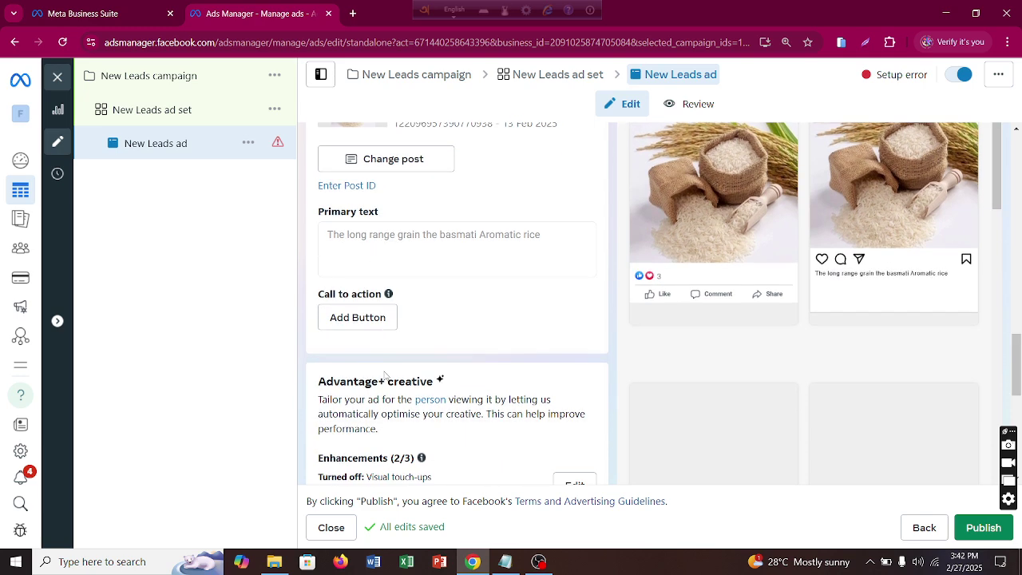
Add a Sign up call-to-action button to the basmati rice post and update the post.
left_click(356, 317)
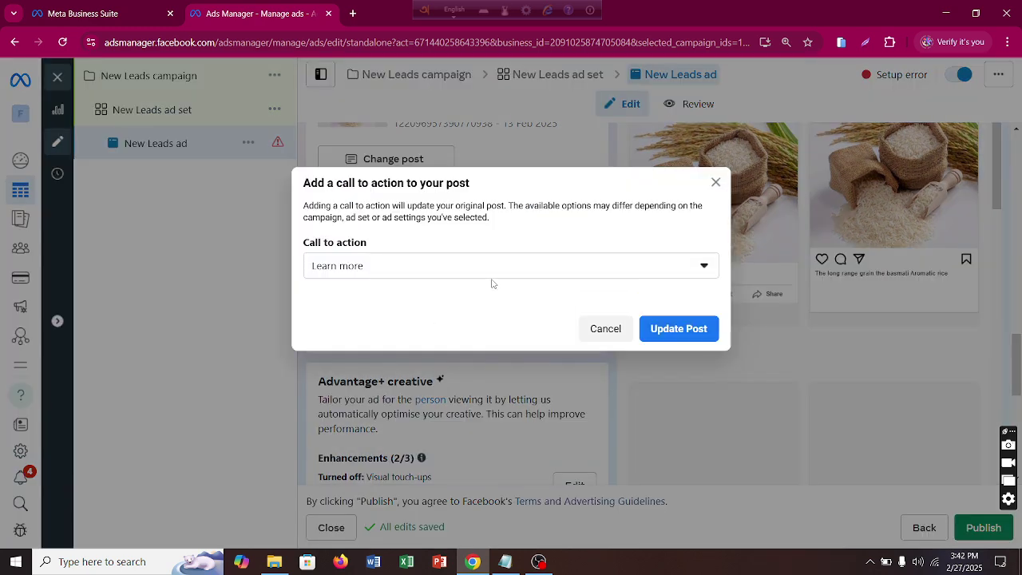
left_click(707, 269)
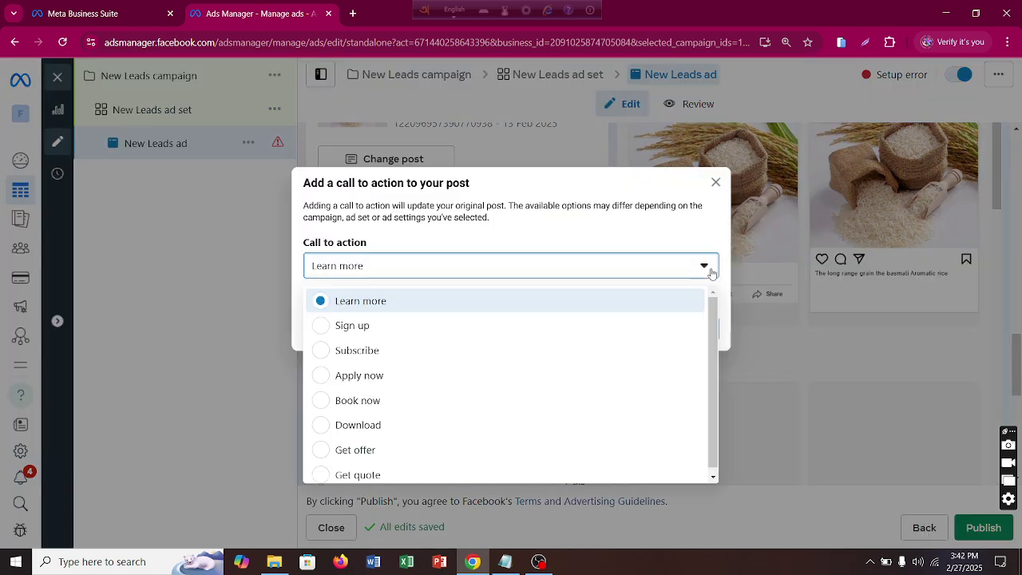
scroll(385, 412, "down", 1)
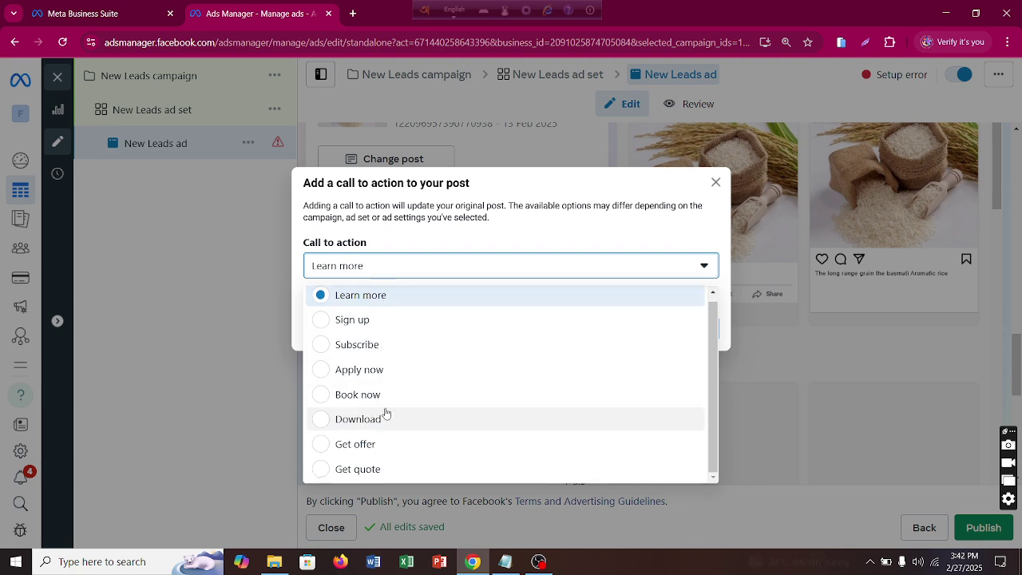
left_click(382, 327)
left_click(685, 335)
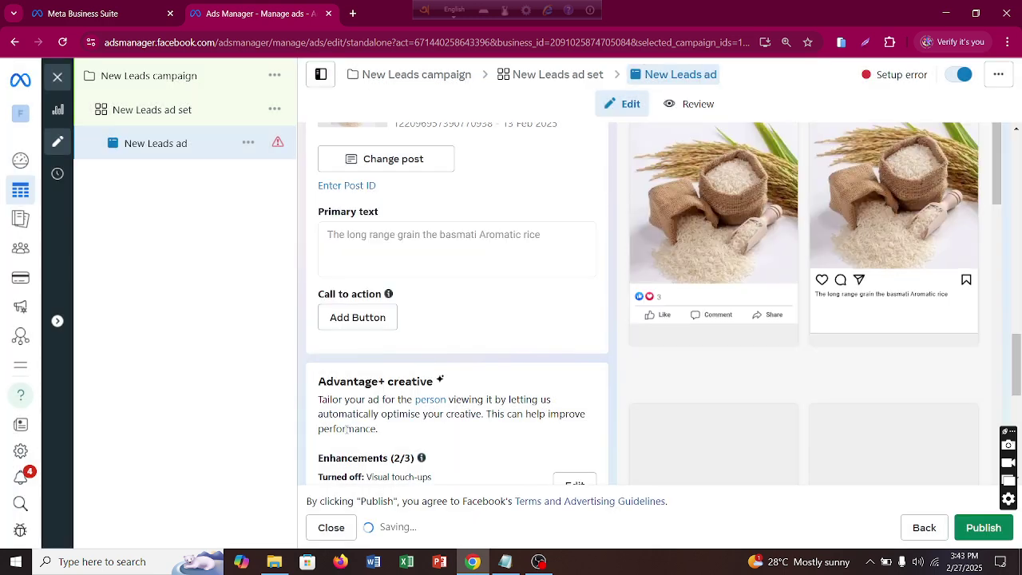
scroll(495, 365, "down", 3)
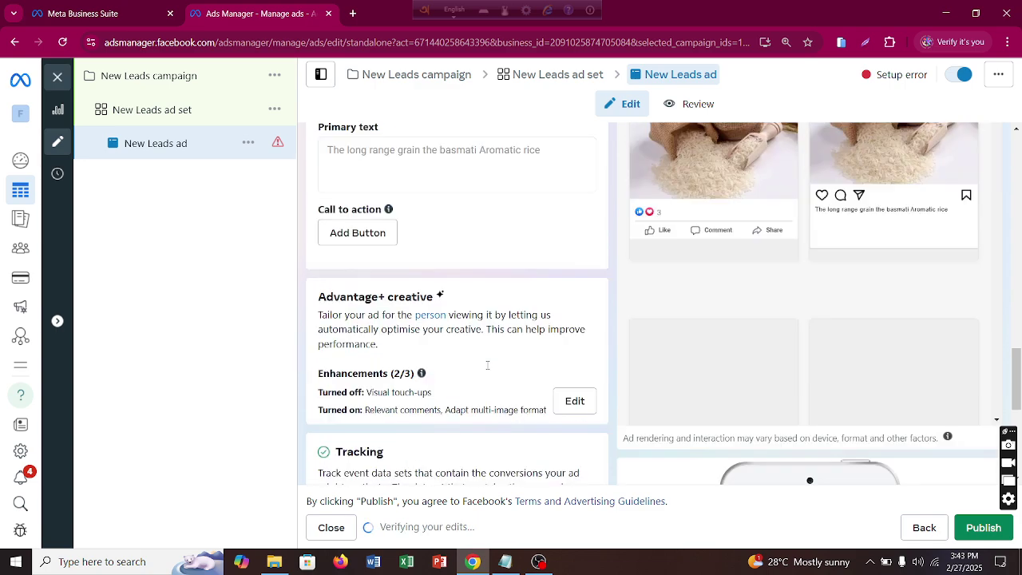
scroll(488, 369, "down", 2)
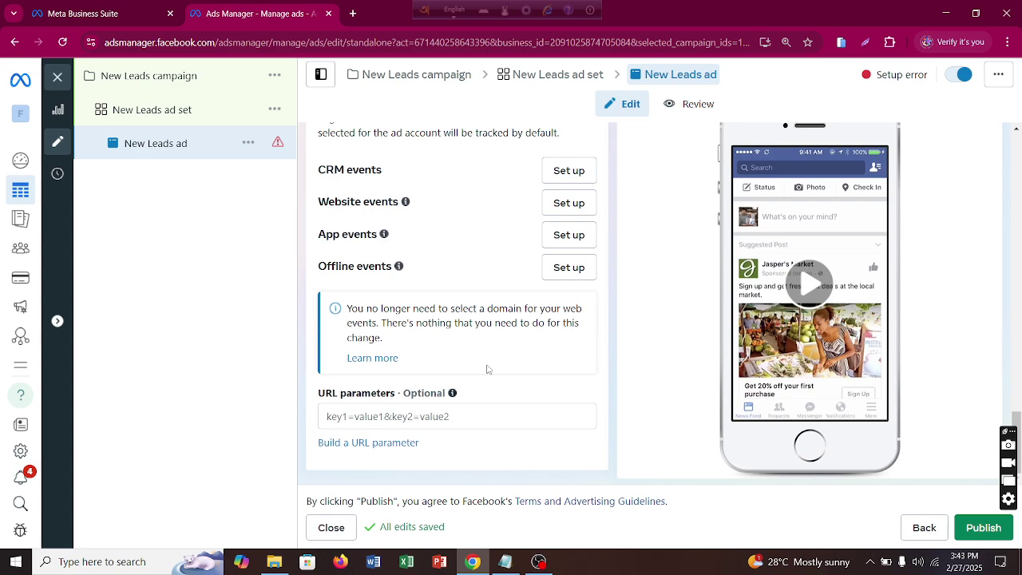
scroll(905, 370, "up", 10)
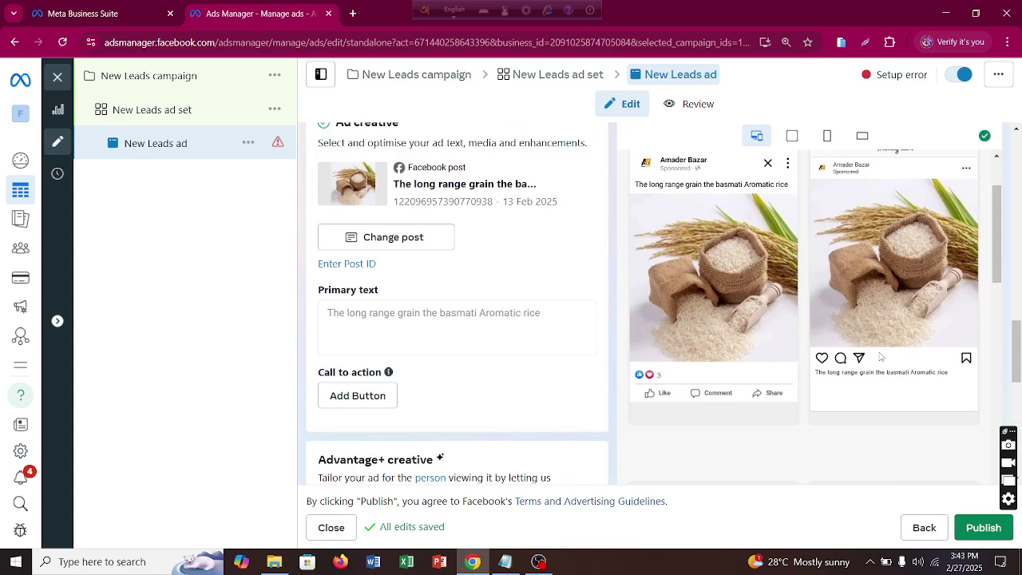
scroll(881, 353, "up", 2)
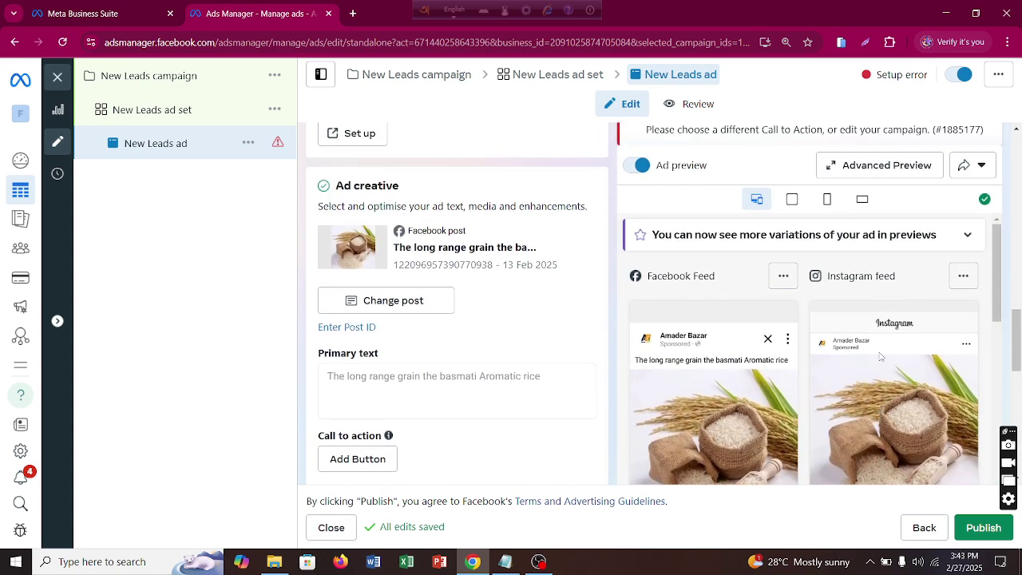
scroll(881, 352, "up", 2)
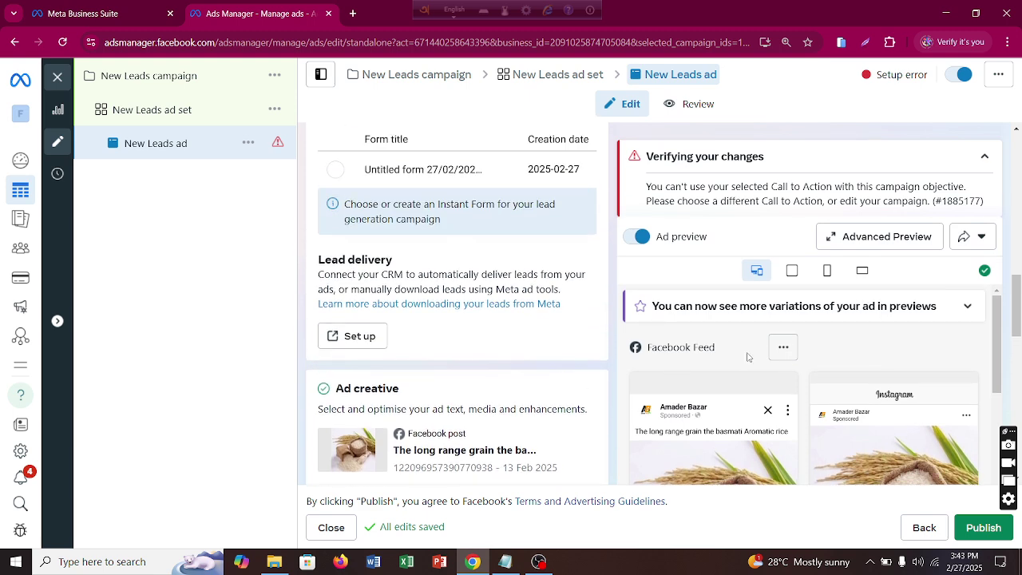
scroll(593, 335, "up", 4)
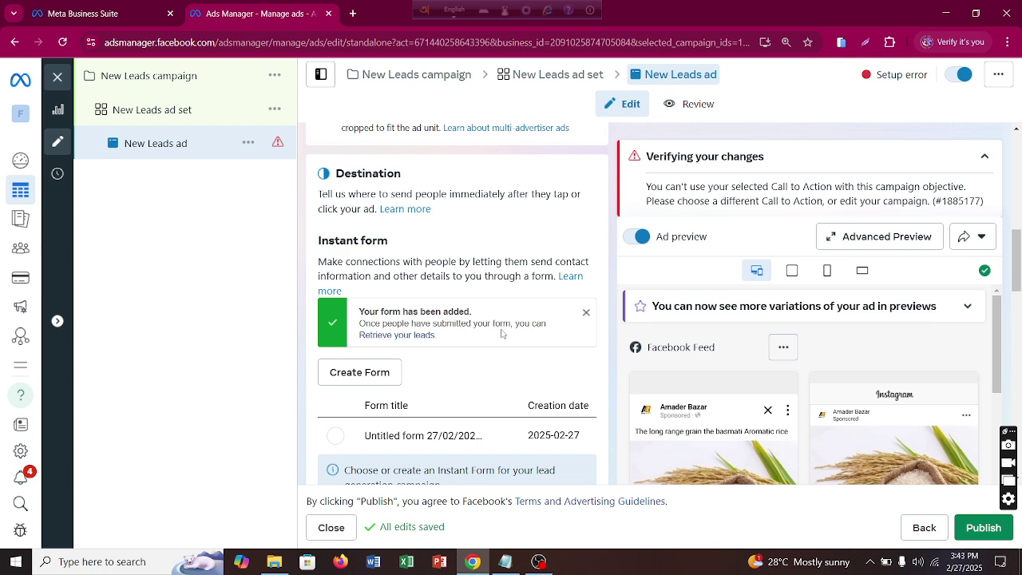
scroll(502, 334, "up", 3)
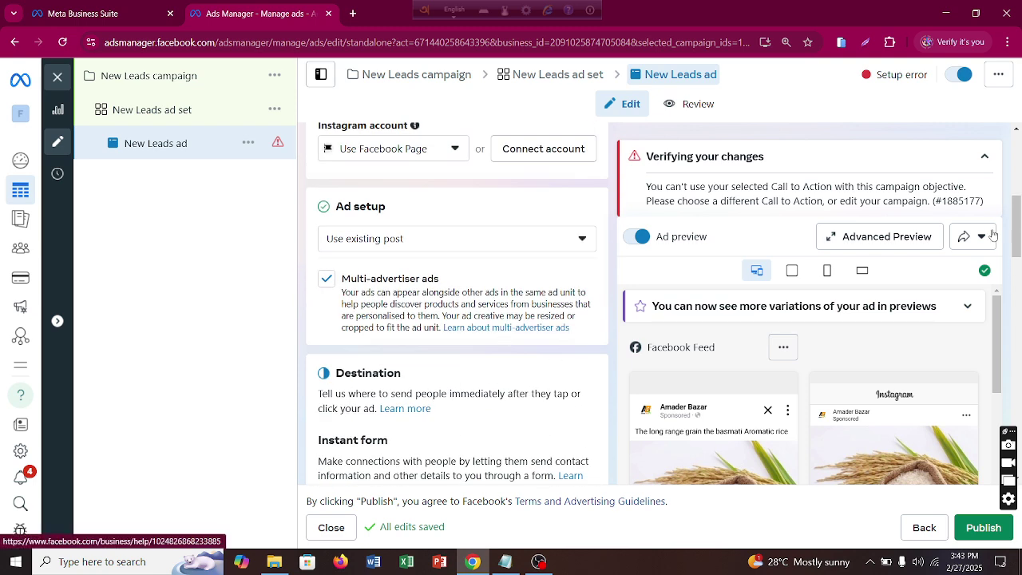
left_click(934, 234)
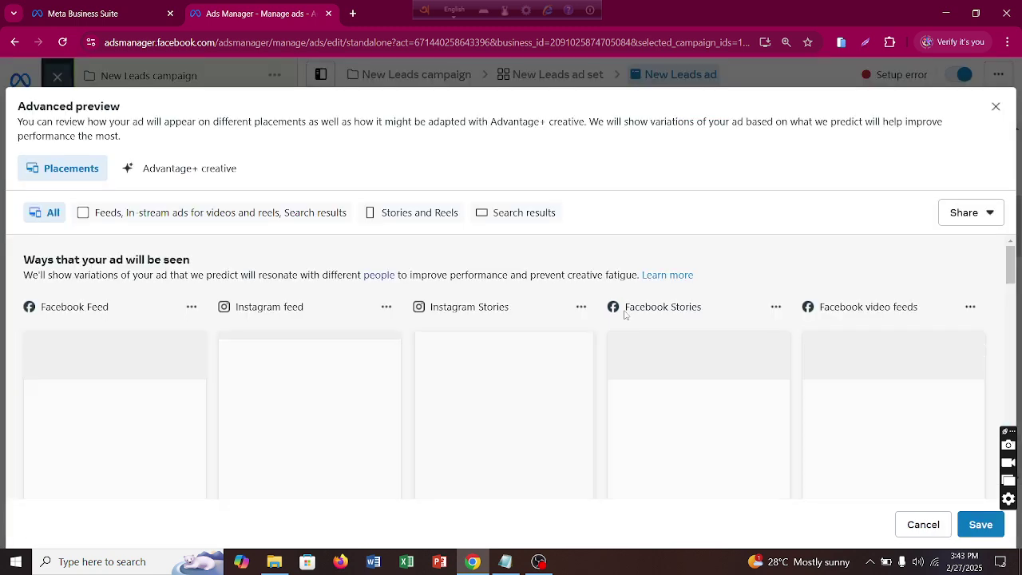
scroll(624, 314, "down", 2)
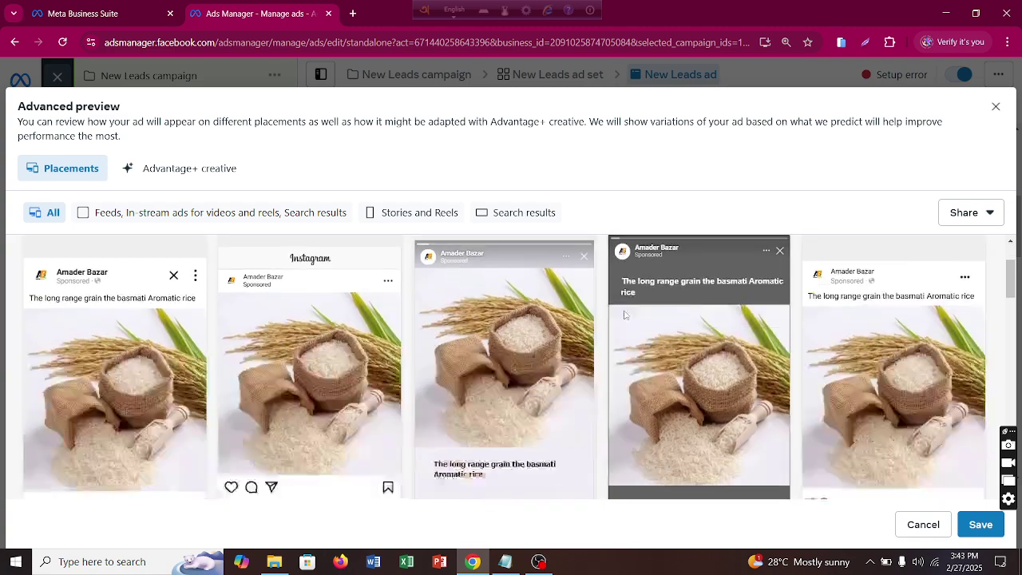
scroll(625, 314, "down", 1)
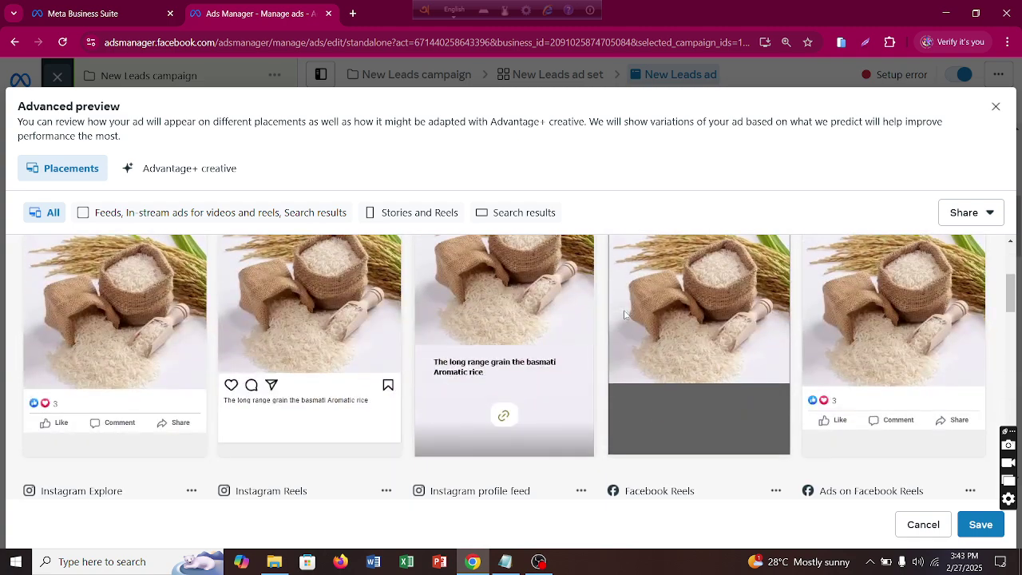
scroll(625, 314, "down", 2)
scroll(625, 314, "up", 5)
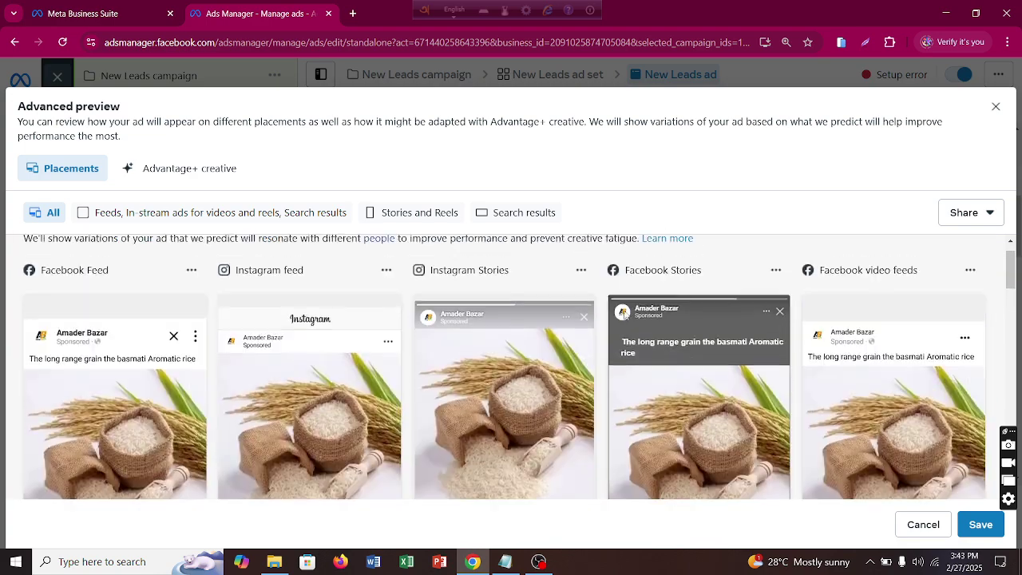
left_click(995, 107)
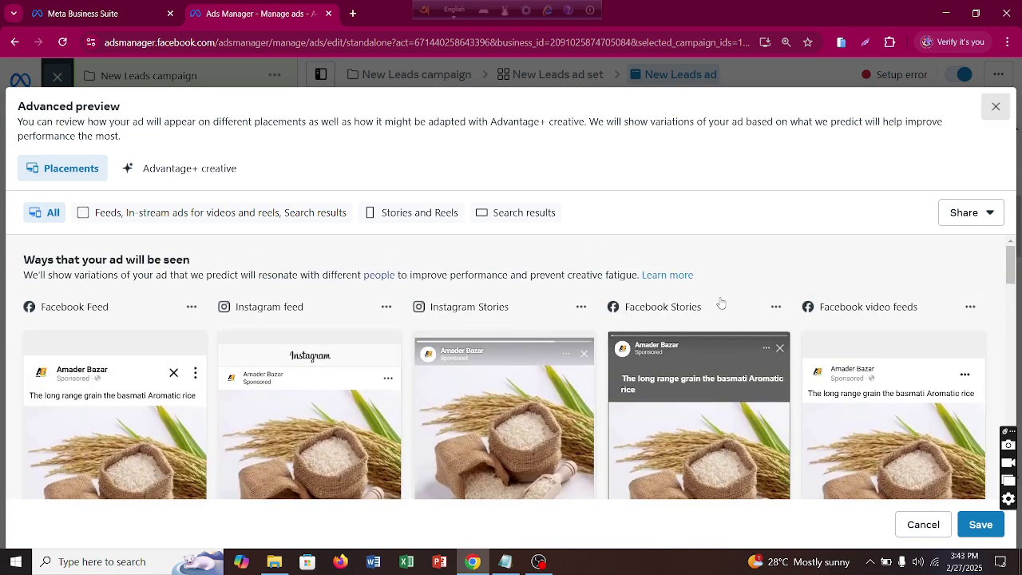
scroll(493, 261, "up", 2)
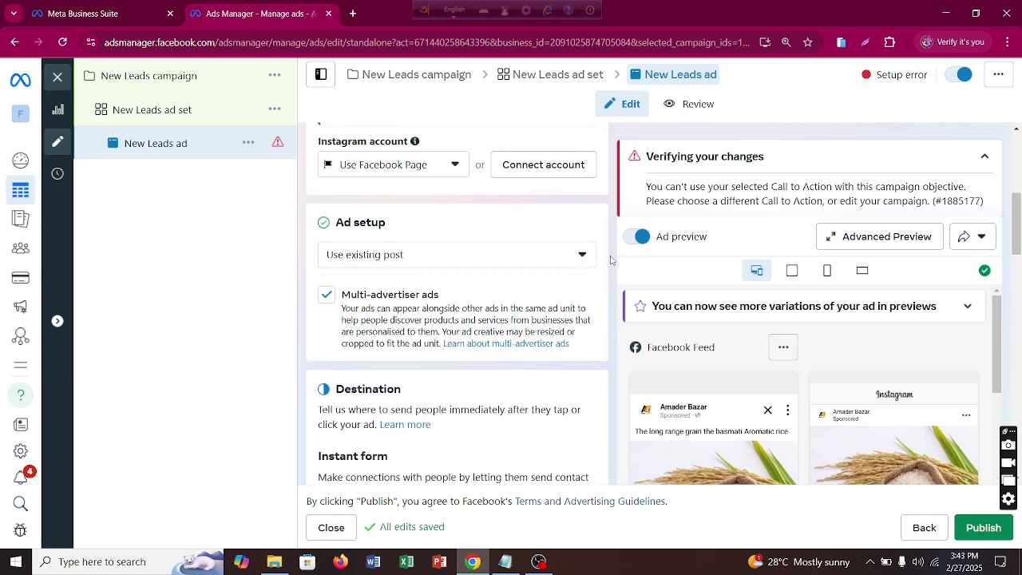
scroll(492, 261, "up", 3)
scroll(493, 261, "down", 6)
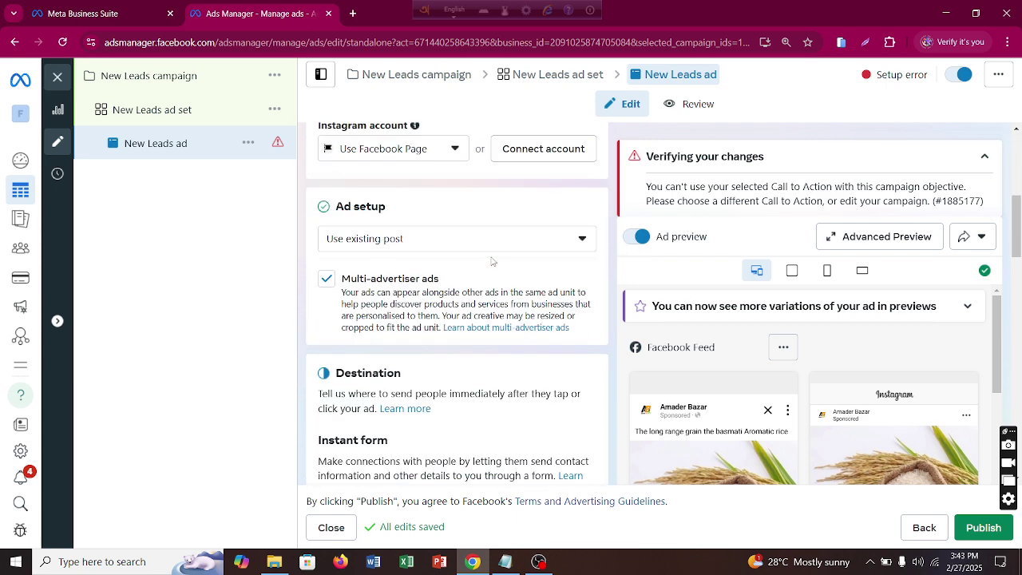
scroll(493, 261, "down", 6)
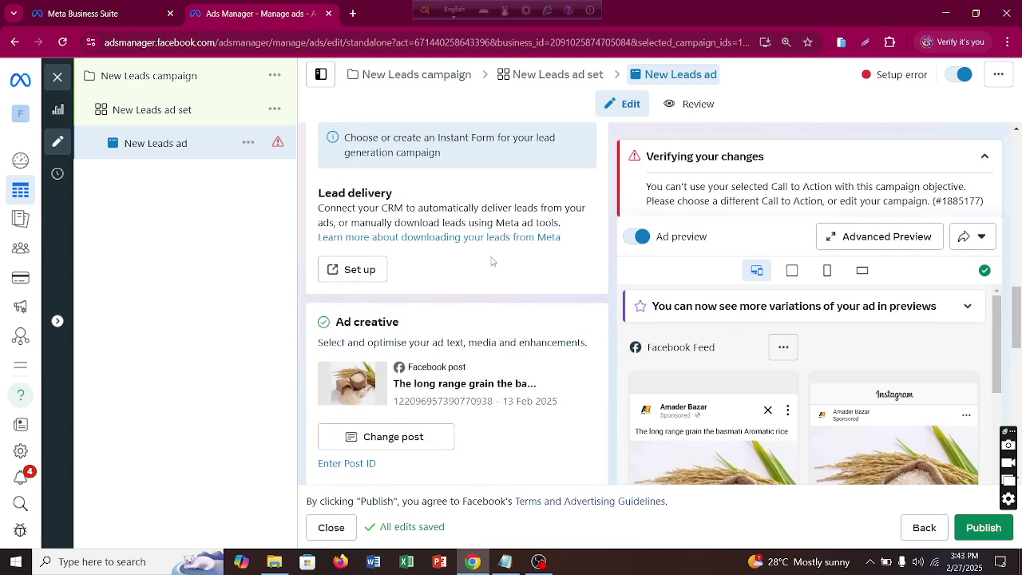
In Select post, deselect and reselect the basmati rice post and check why the Bengali post is unusable.
left_click(404, 447)
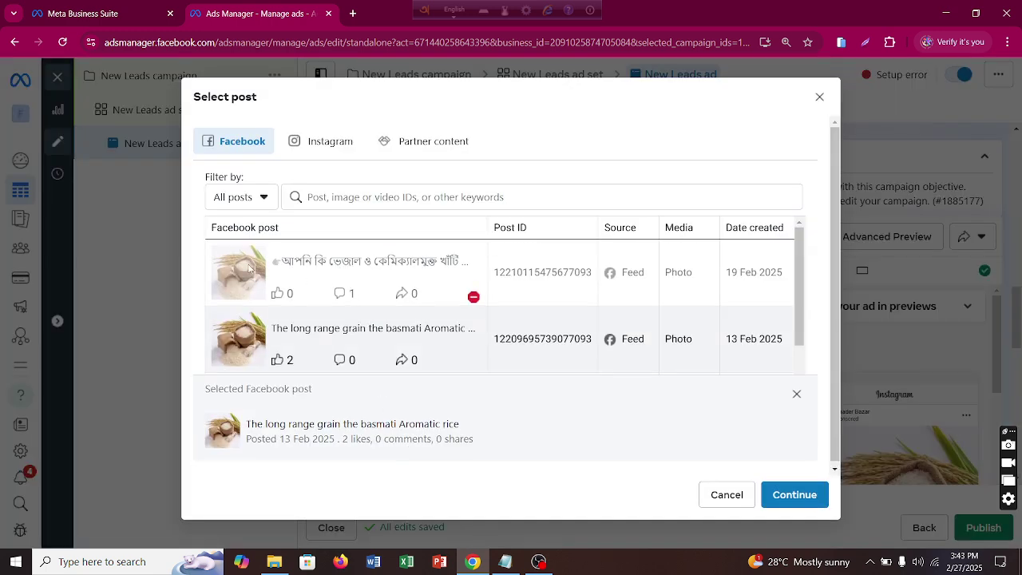
mouse_move(471, 300)
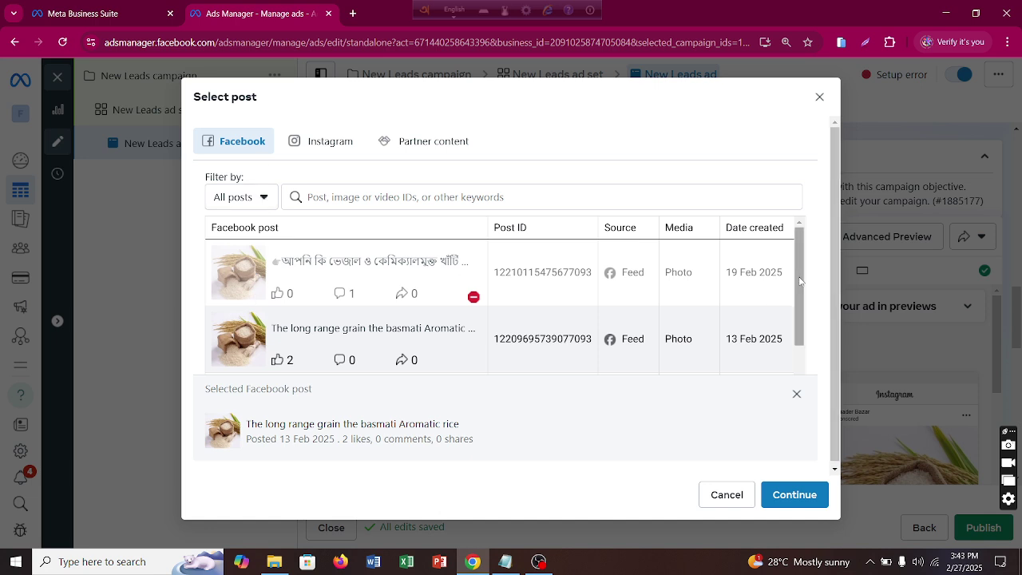
left_click_drag(801, 283, 808, 256)
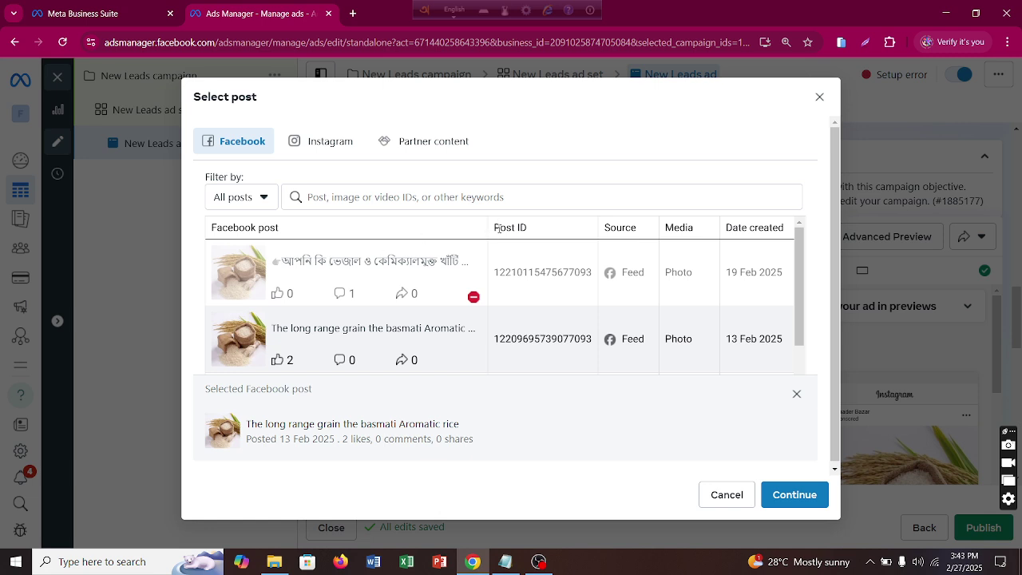
scroll(434, 342, "down", 1)
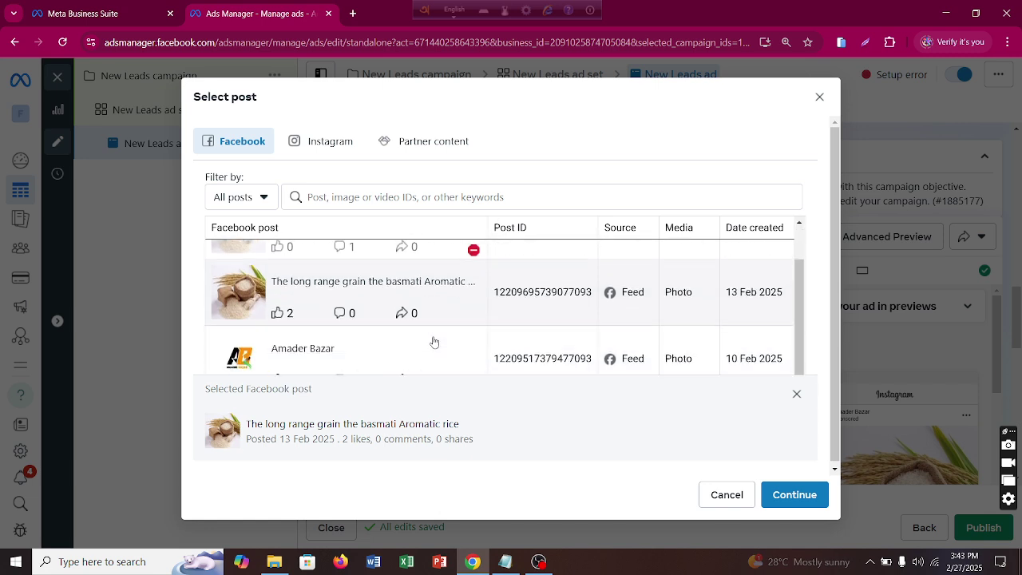
left_click(471, 304)
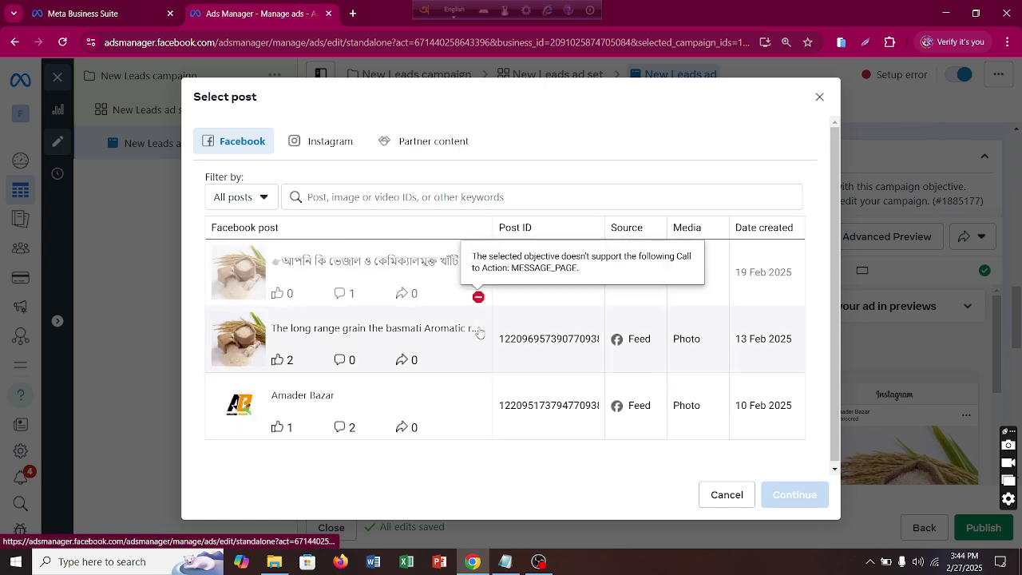
triple_click(479, 332)
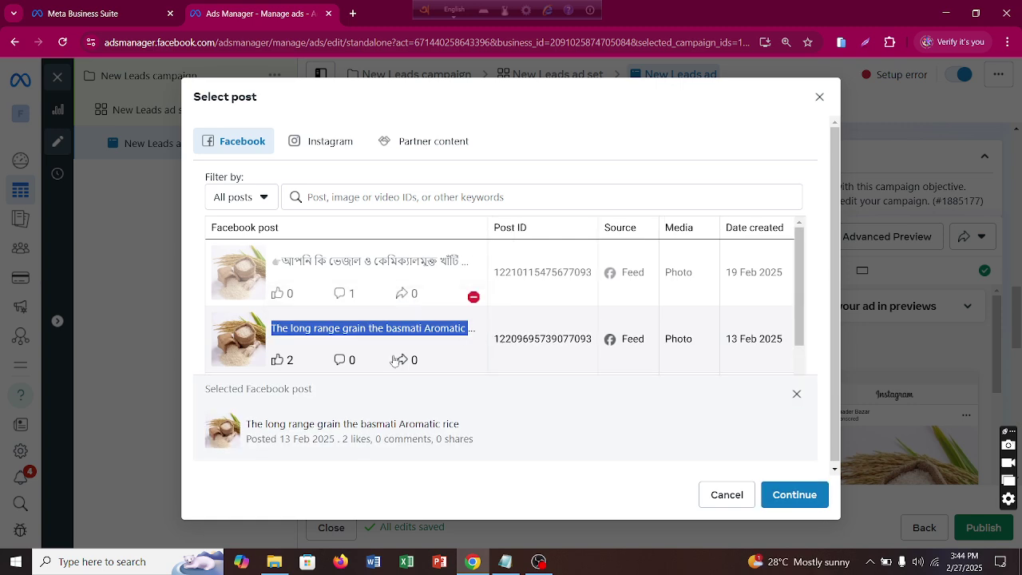
left_click(475, 303)
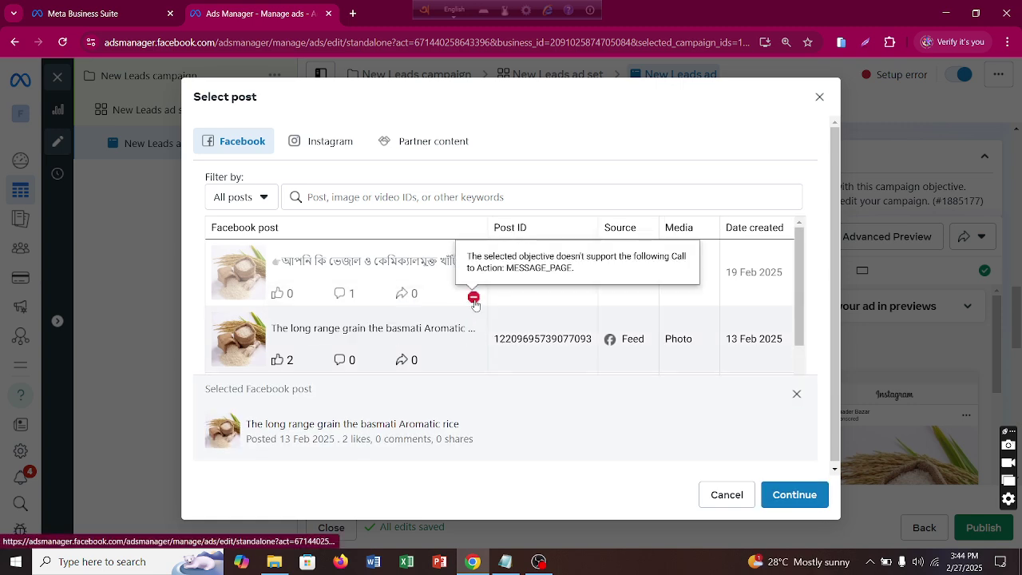
scroll(474, 303, "down", 1)
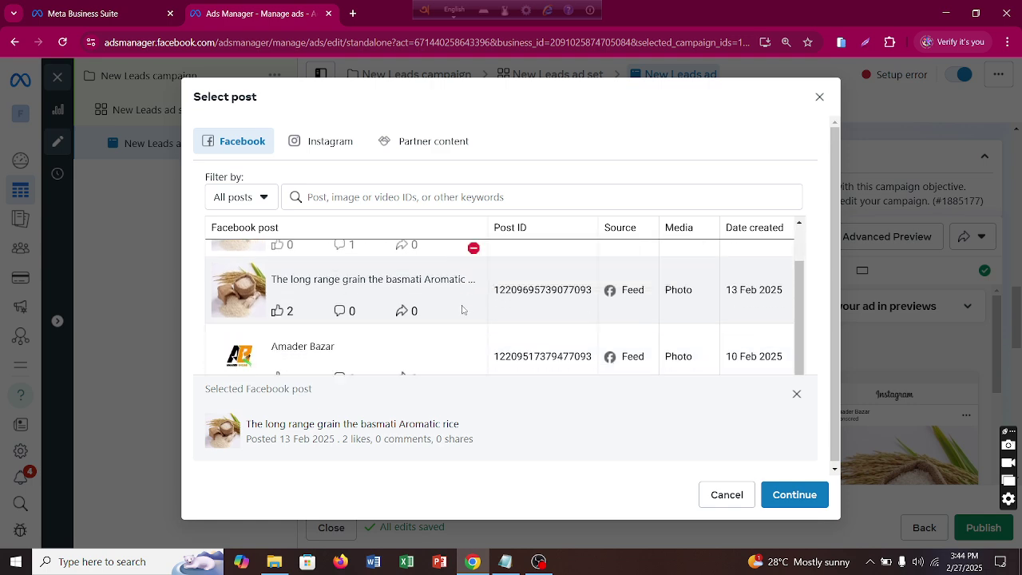
scroll(427, 339, "up", 1)
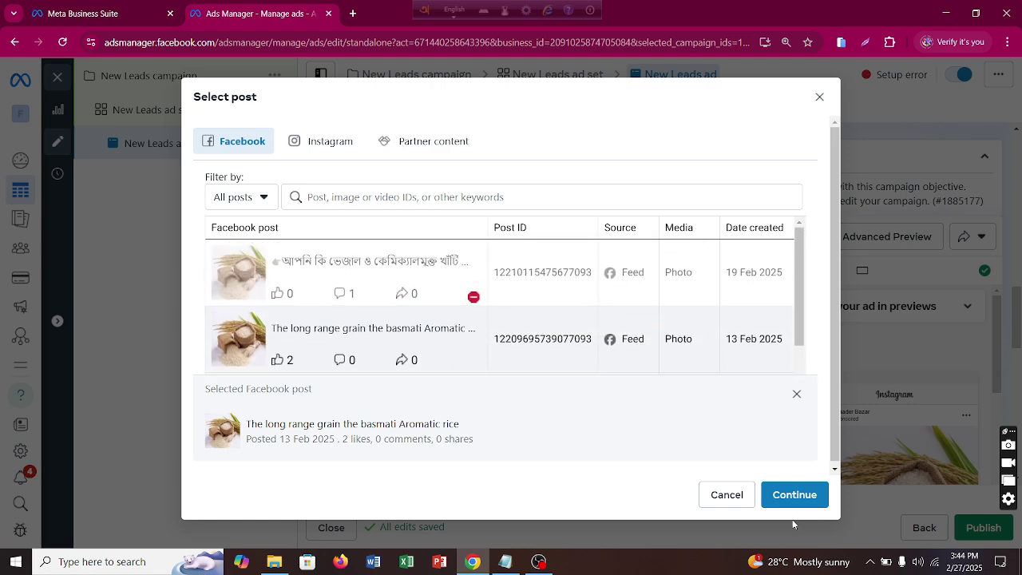
Clear the basmati post and confirm the 10 Feb 2025 Amader Bazar post instead.
left_click(796, 394)
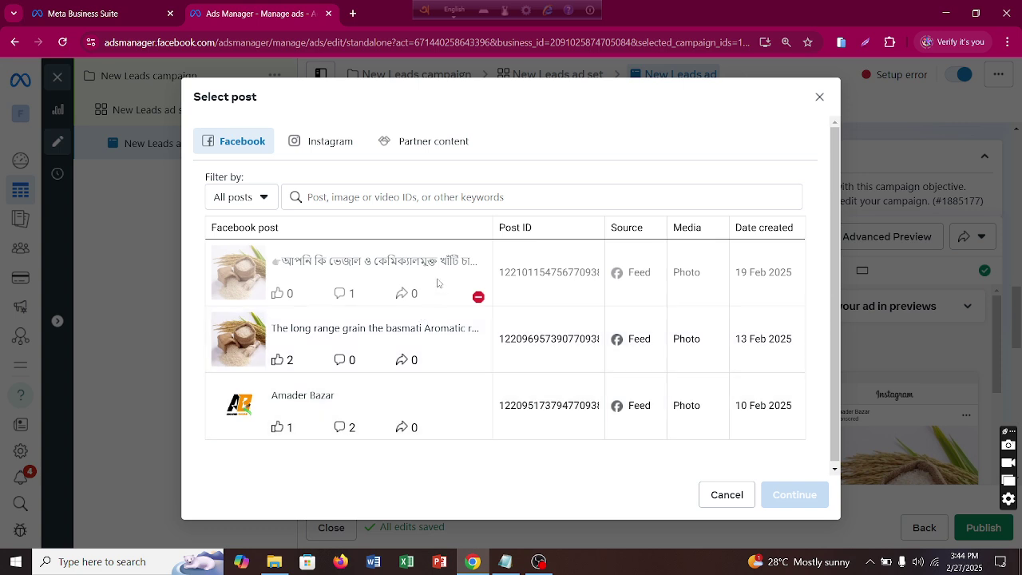
scroll(407, 344, "down", 1)
left_click(384, 388)
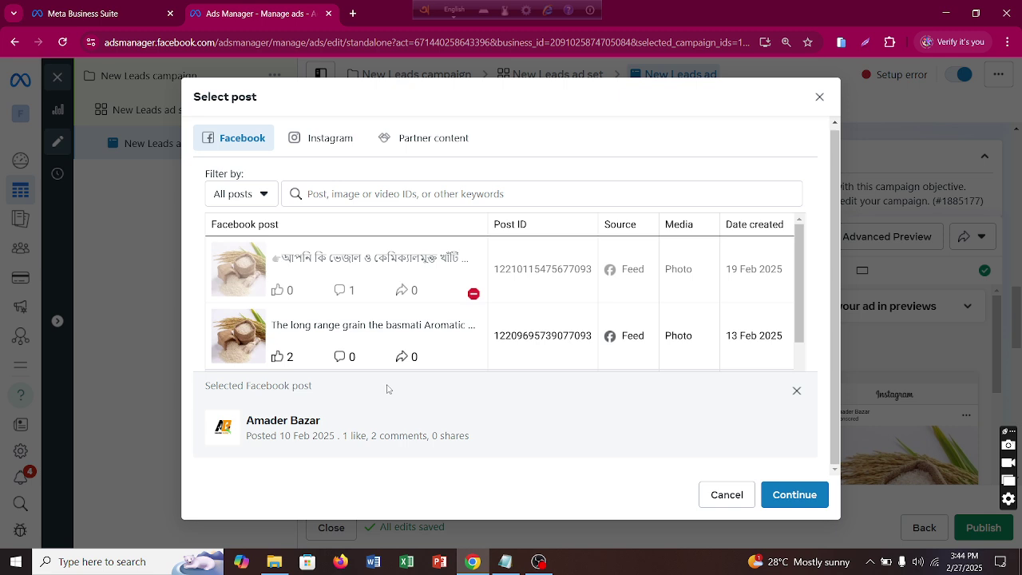
left_click(790, 493)
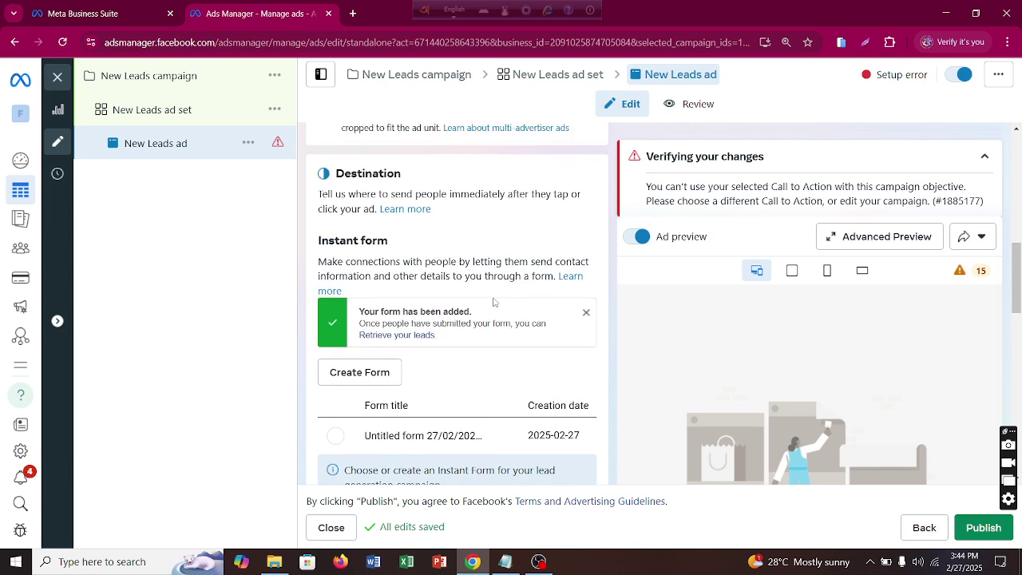
Change the Ad setup dropdown from Use existing post back to Create Ad.
scroll(491, 300, "up", 3)
left_click(495, 304)
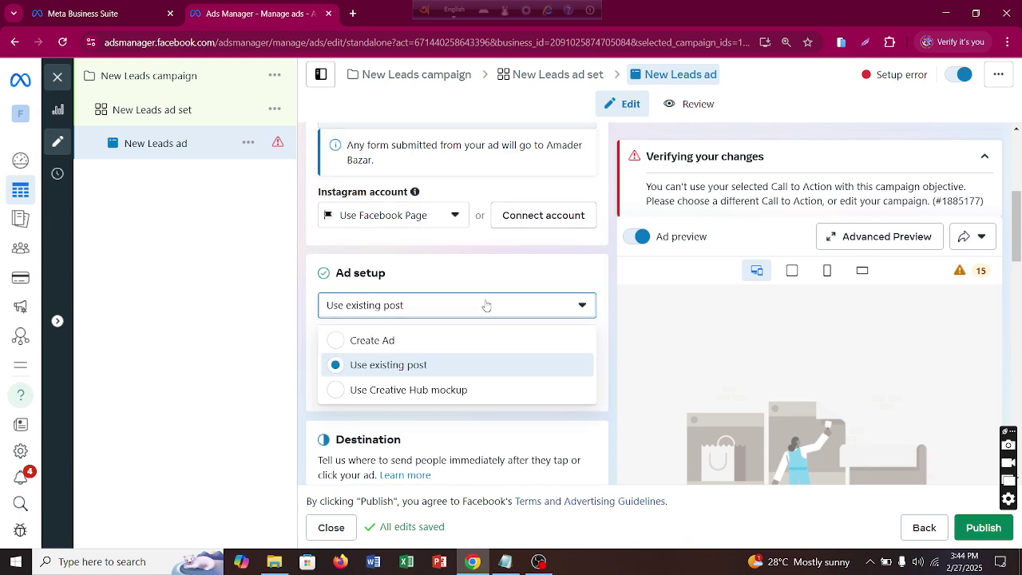
left_click(372, 341)
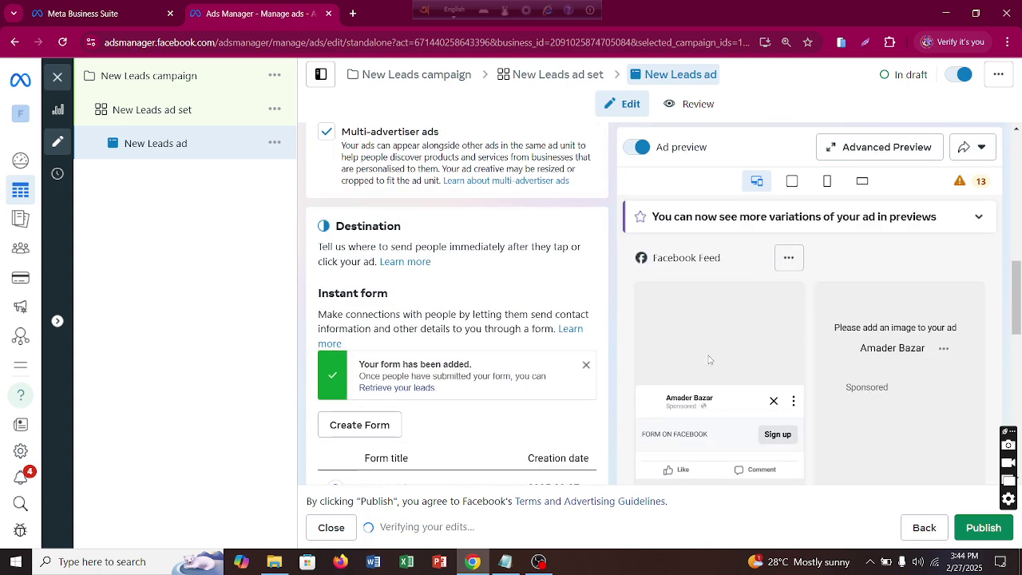
scroll(483, 279, "up", 3)
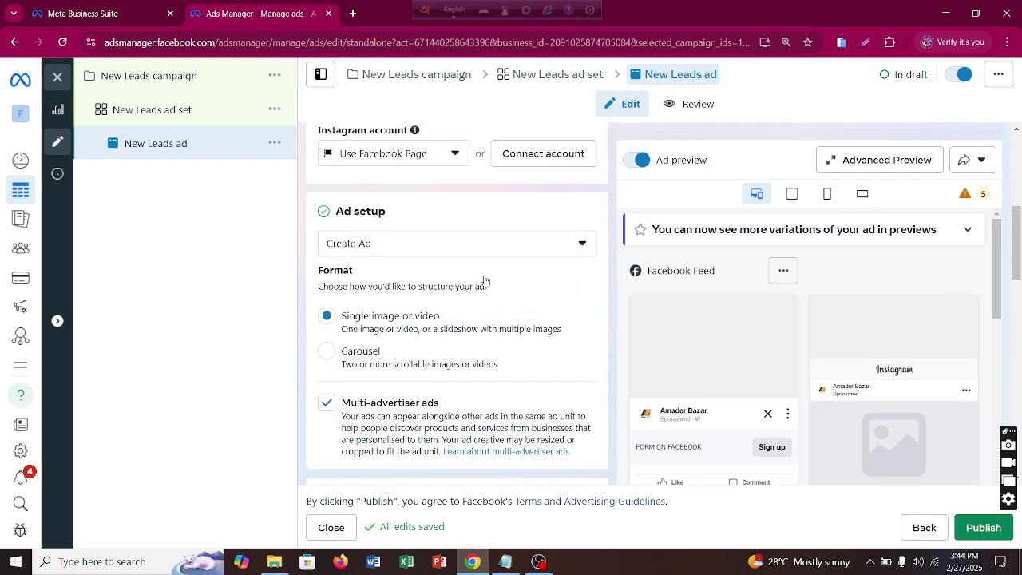
scroll(484, 278, "down", 6)
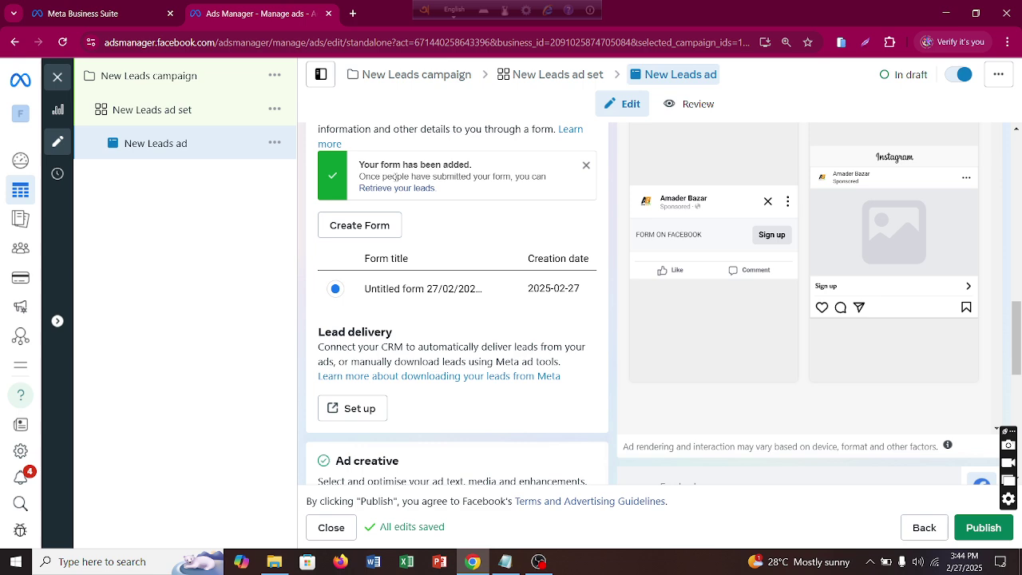
scroll(452, 244, "down", 1)
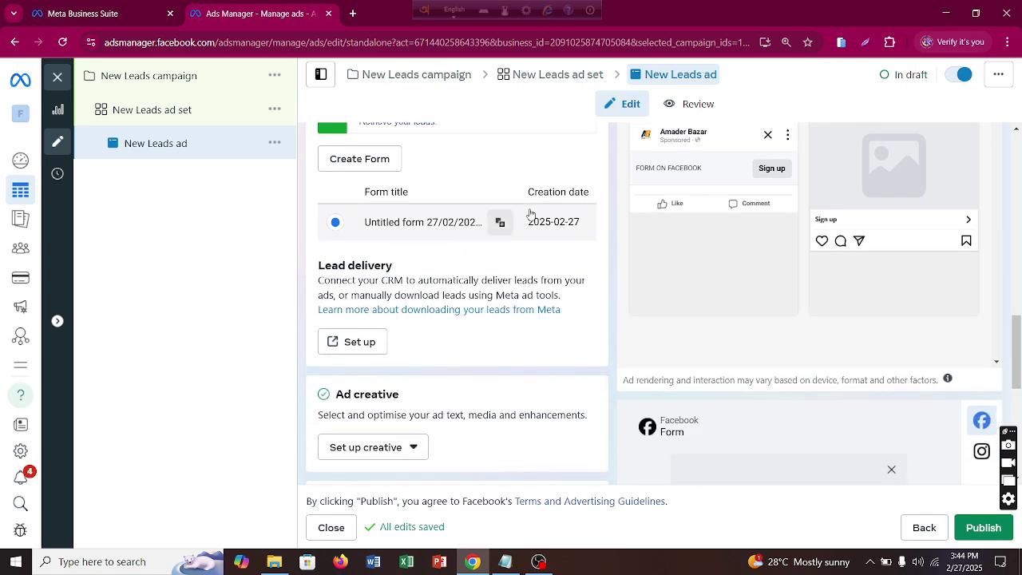
scroll(371, 256, "down", 2)
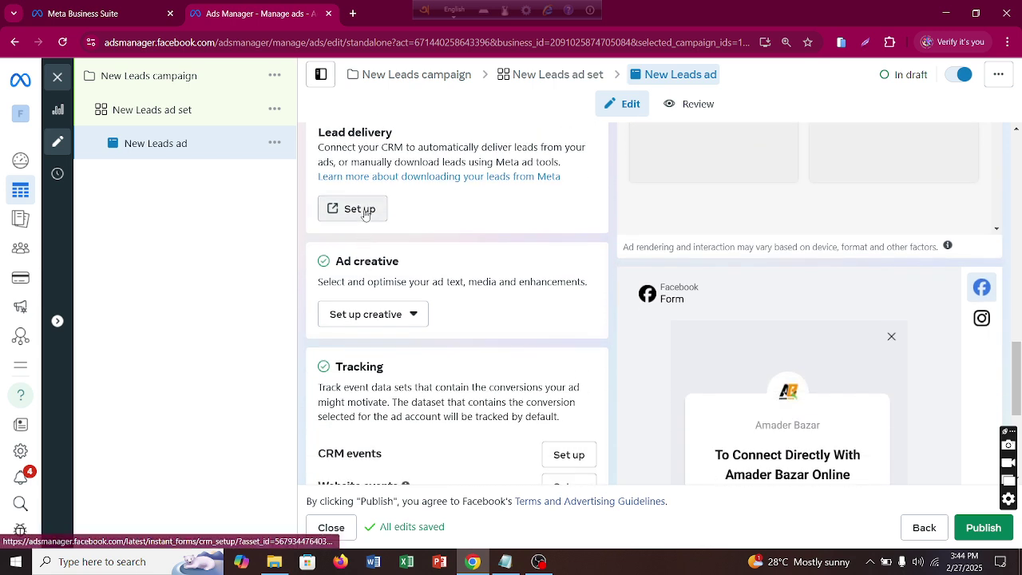
Open Lead delivery setup in a new Meta Business Suite tab, then return to the Ads Manager editor.
left_click(365, 210)
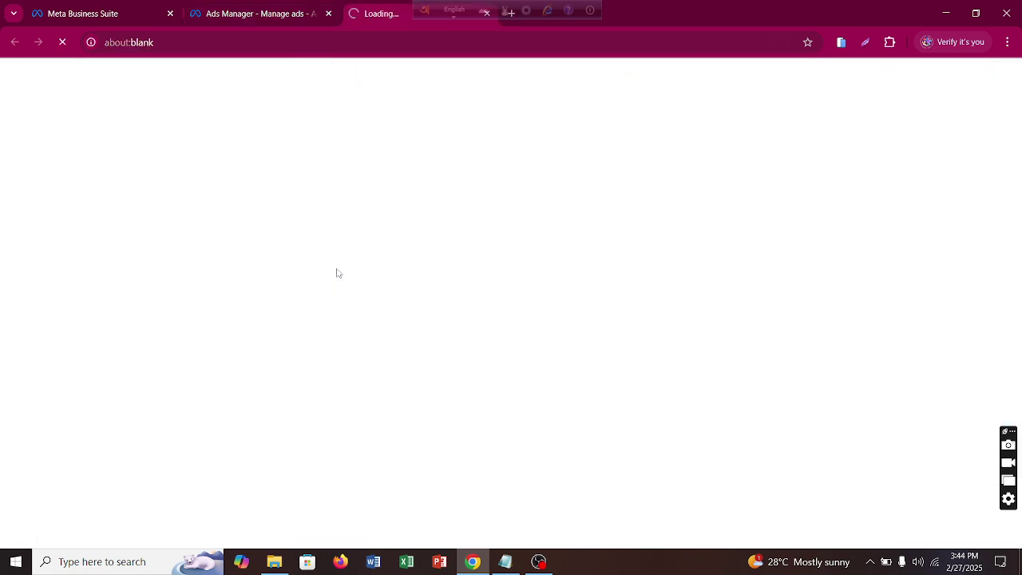
left_click(297, 8)
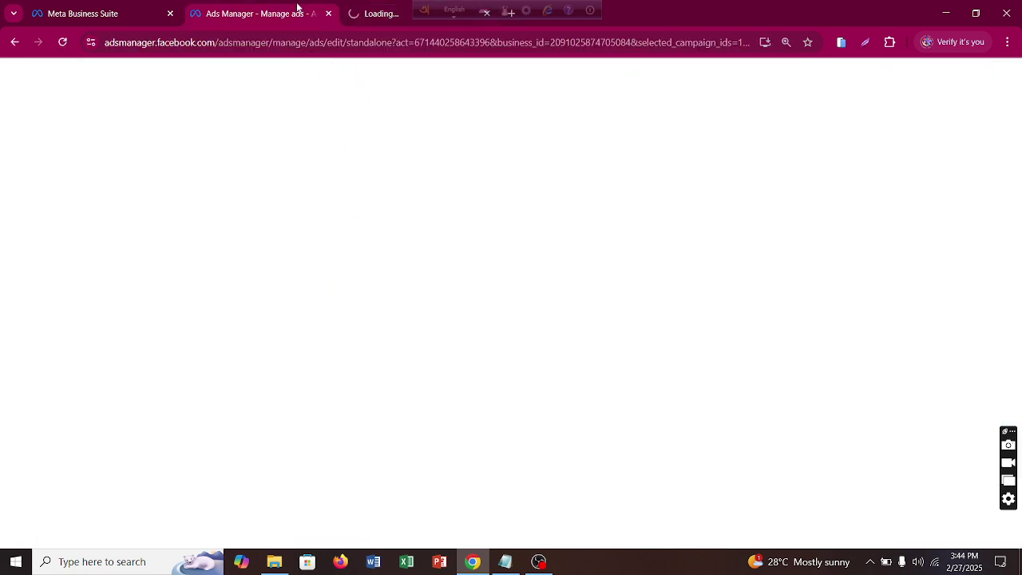
scroll(400, 192, "down", 2)
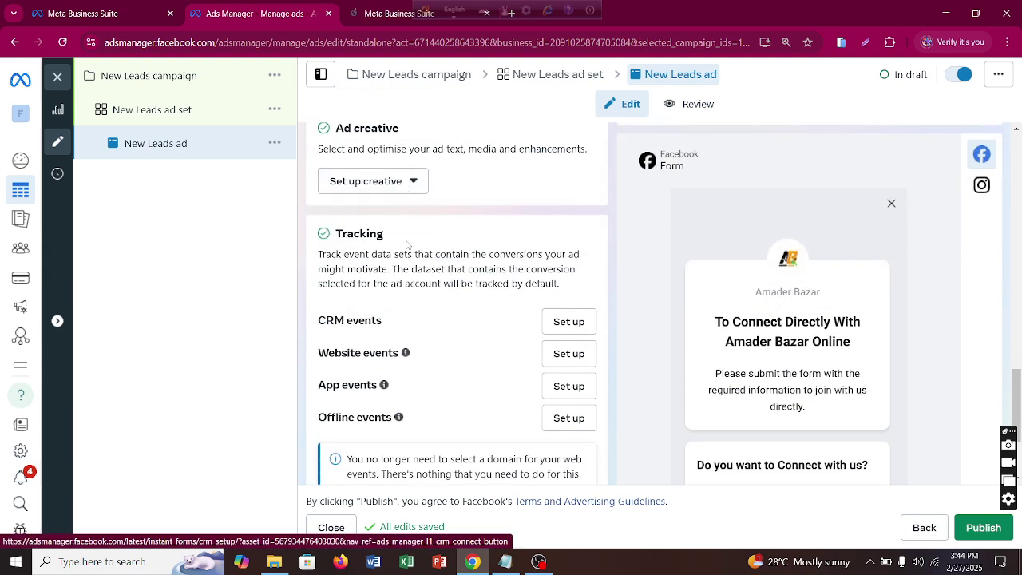
scroll(407, 248, "up", 10)
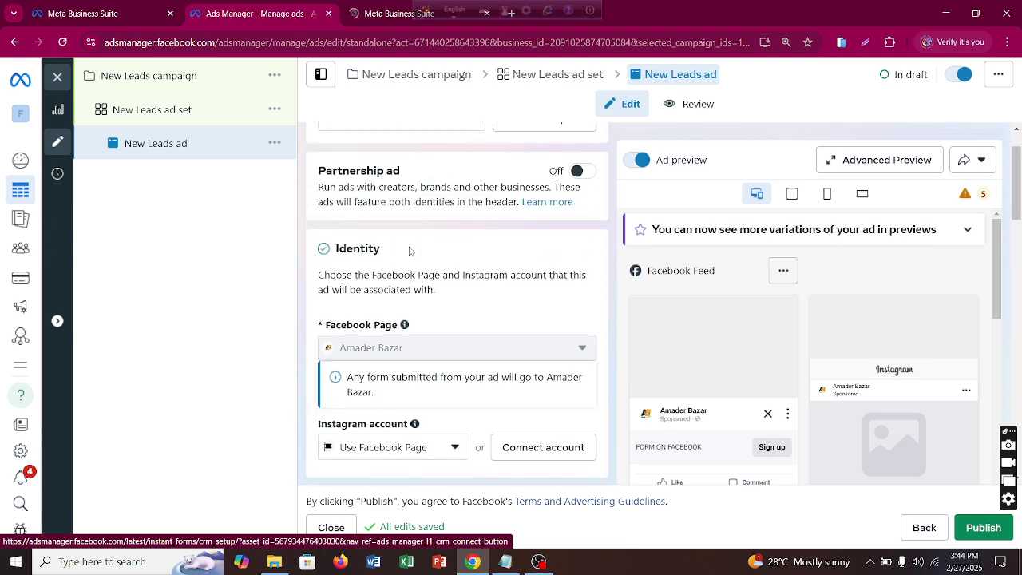
scroll(409, 251, "down", 4)
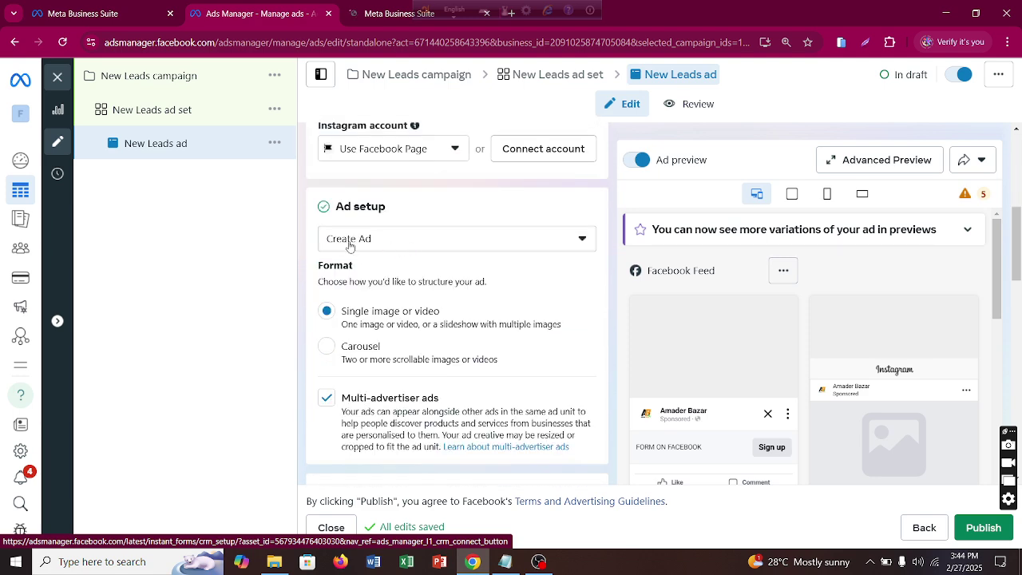
scroll(402, 244, "down", 11)
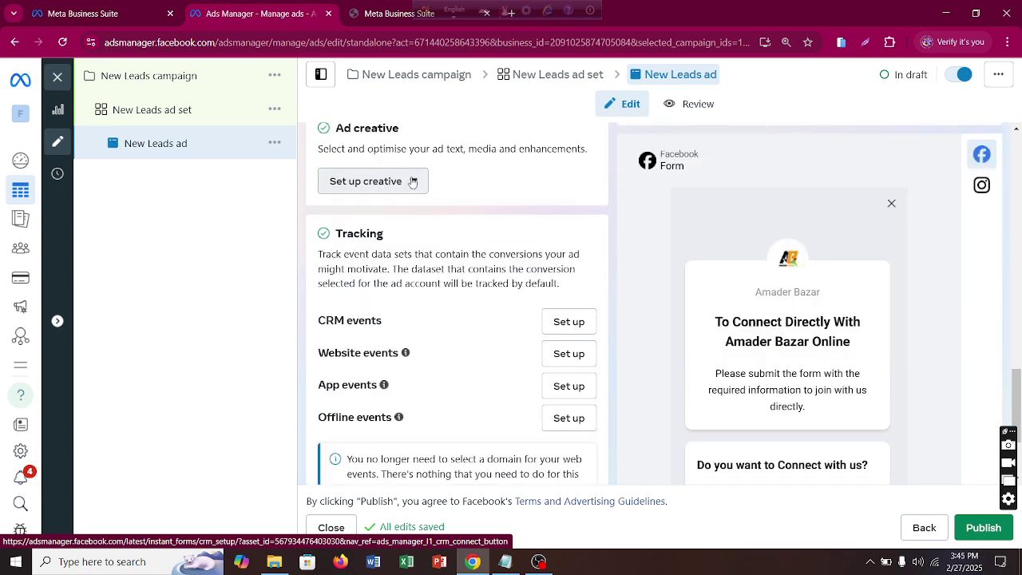
Choose Image ad as the creative type and begin its setup.
left_click(412, 182)
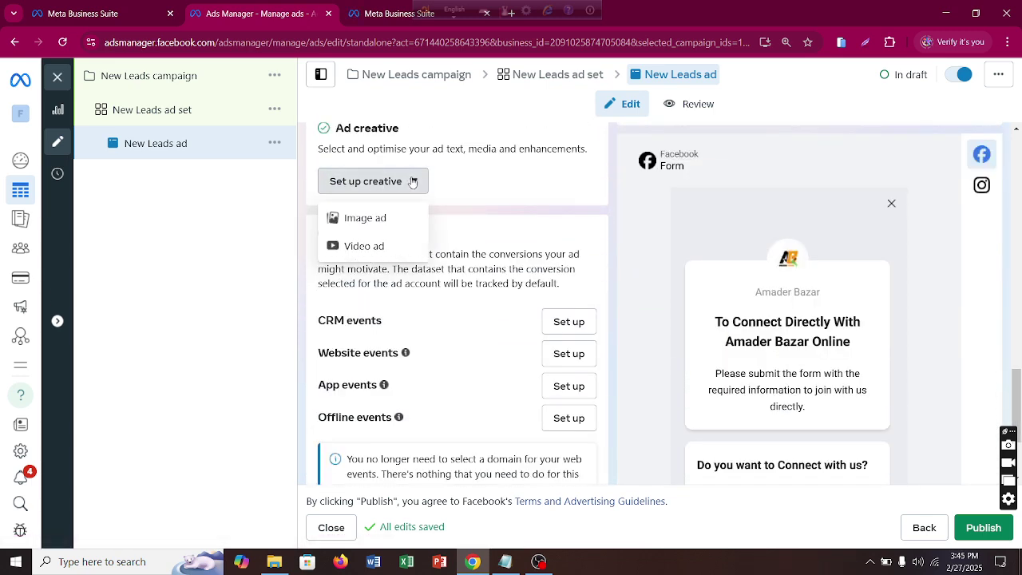
left_click(370, 228)
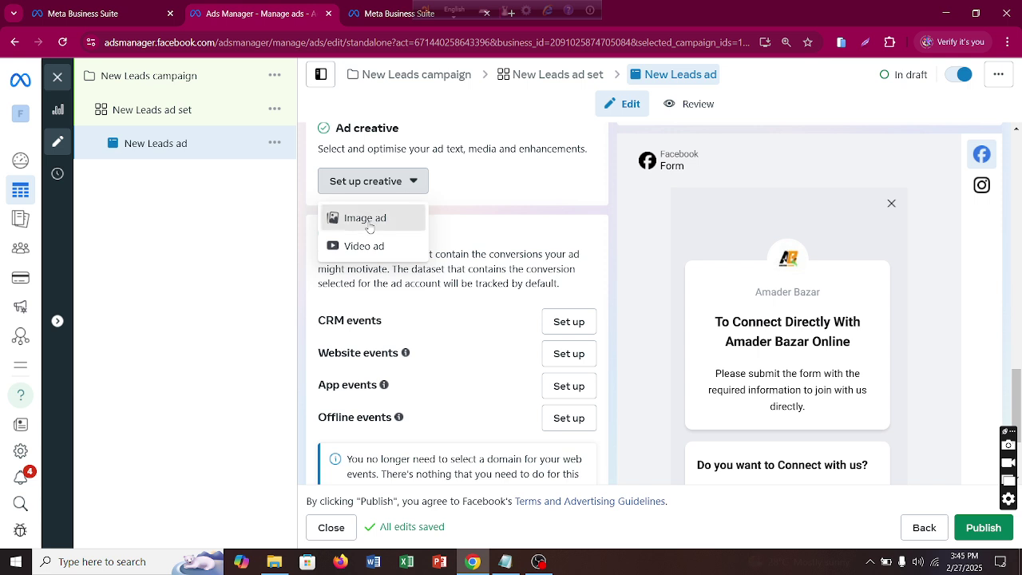
left_click(369, 228)
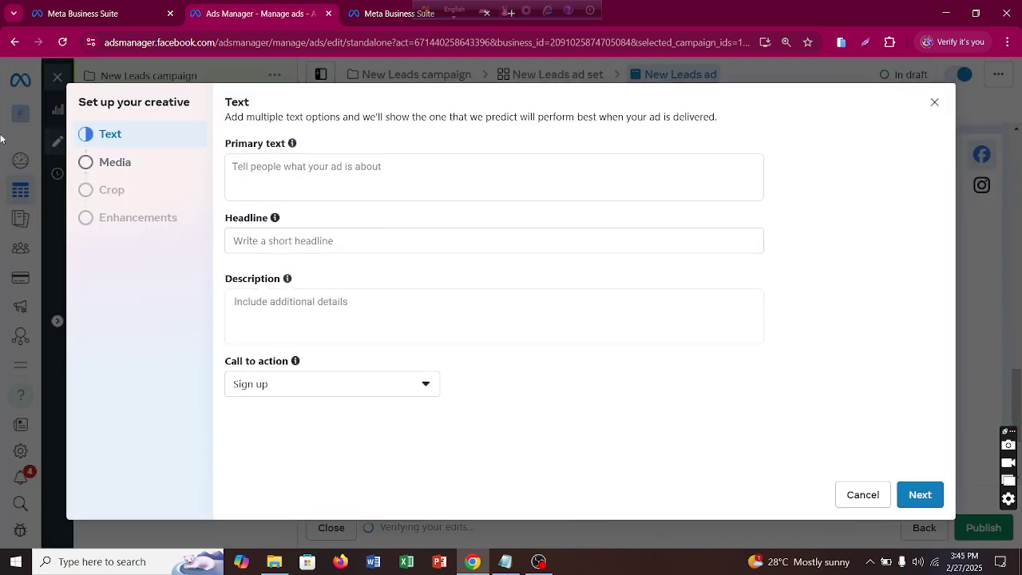
Write the primary text 'Please confirm your preorder and get special off', replacing a 'To get special Offer' draft.
mouse_move(292, 143)
left_click(251, 170)
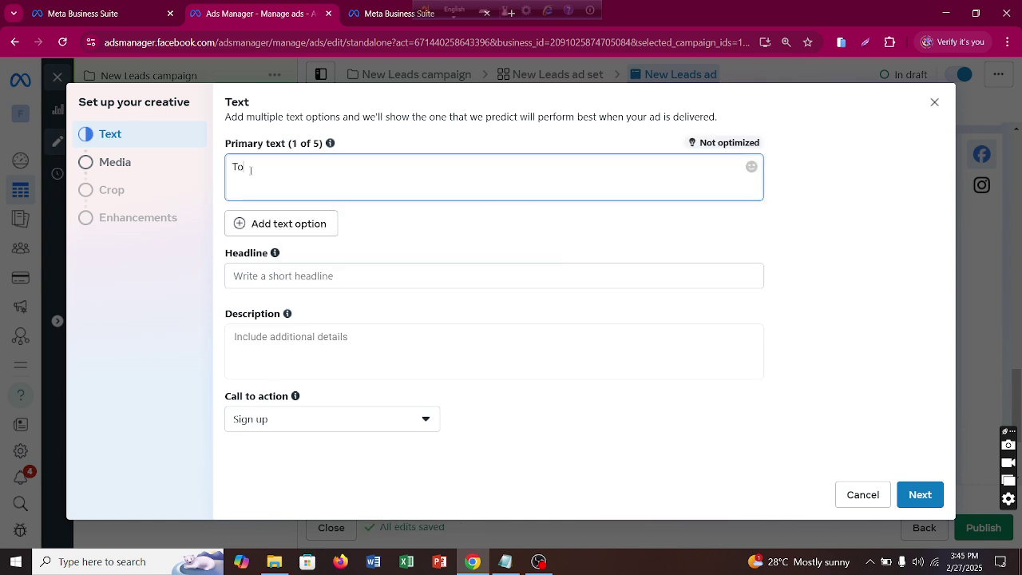
type("To get special Offer")
key("BackSpace")
key("BackSpace")
key("BackSpace")
key("BackSpace")
key("BackSpace")
key("BackSpace")
key("BackSpace")
key("BackSpace")
key("BackSpace")
key("BackSpace")
key("BackSpace")
key("BackSpace")
key("BackSpace")
key("BackSpace")
key("BackSpace")
key("BackSpace")
key("BackSpace")
key("BackSpace")
key("BackSpace")
type("Please confirm your preorder")
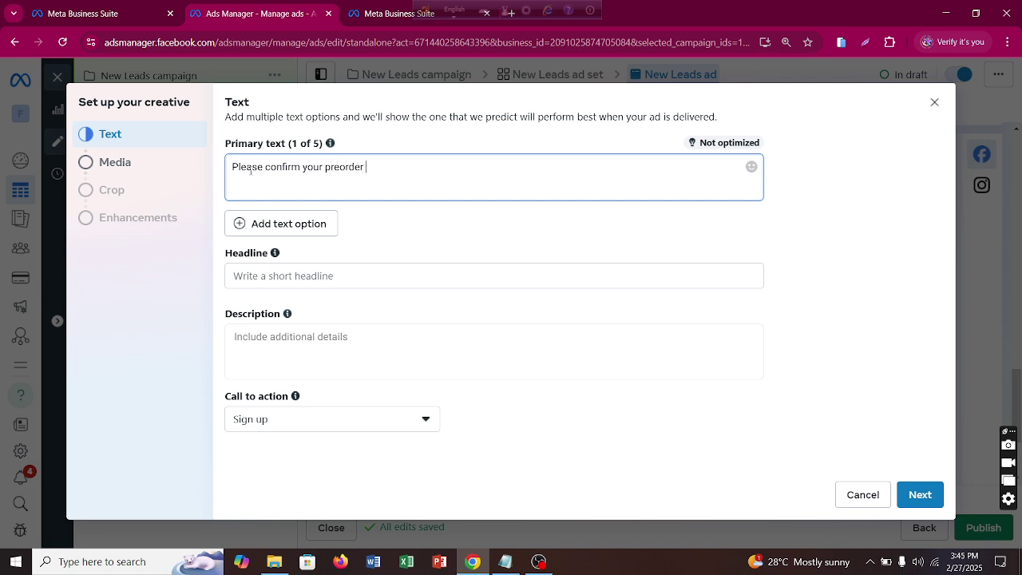
type(" and get special offer 30% off.")
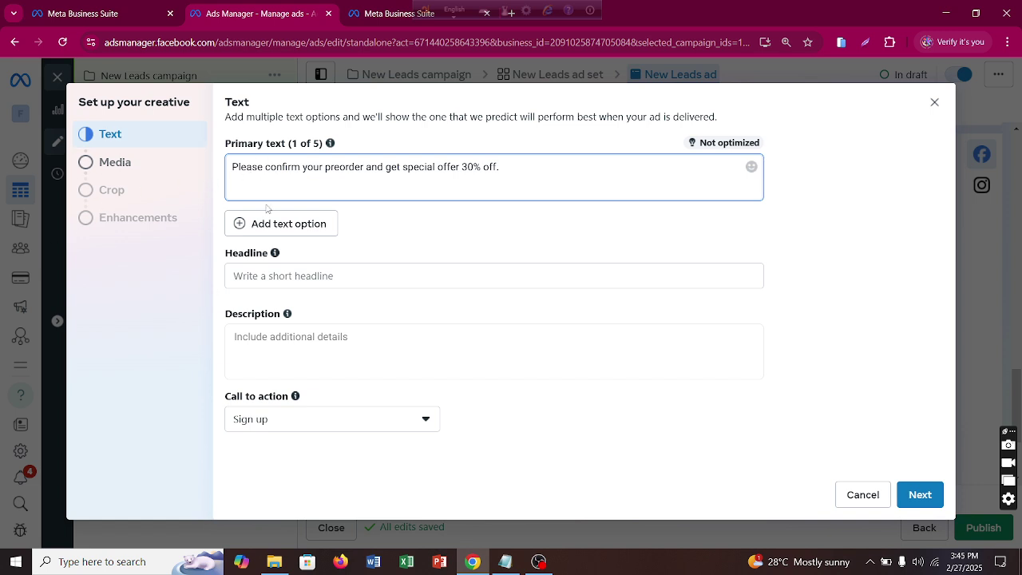
Use the first 500×500 rice image as the ad media and keep the suggested placement crops.
left_click(917, 494)
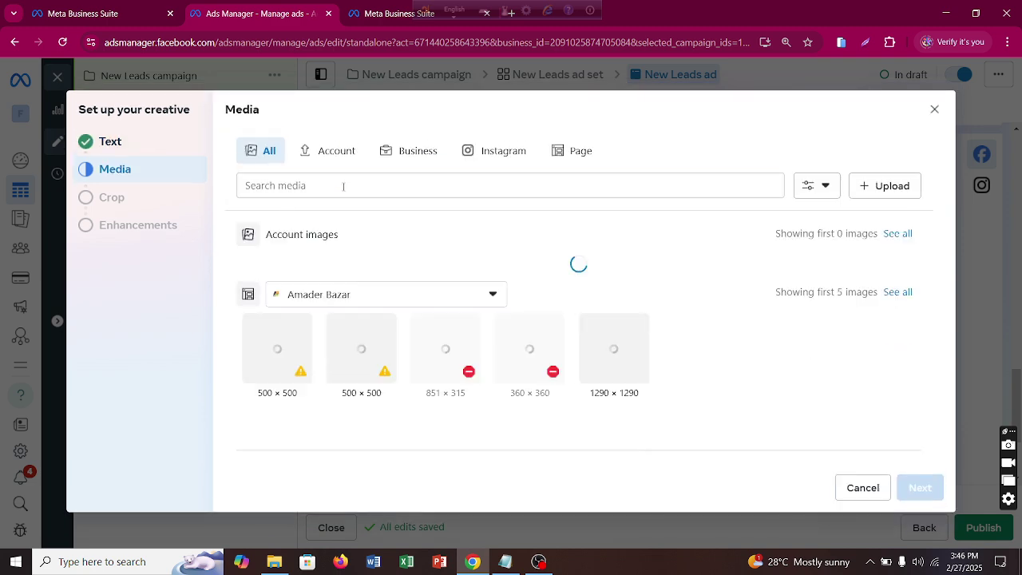
scroll(370, 279, "down", 1)
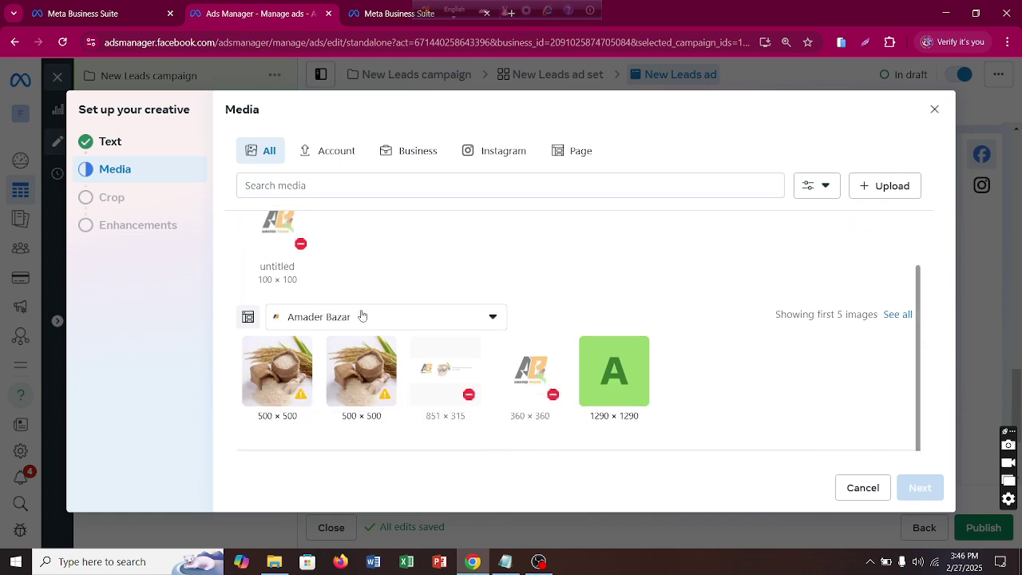
left_click(296, 389)
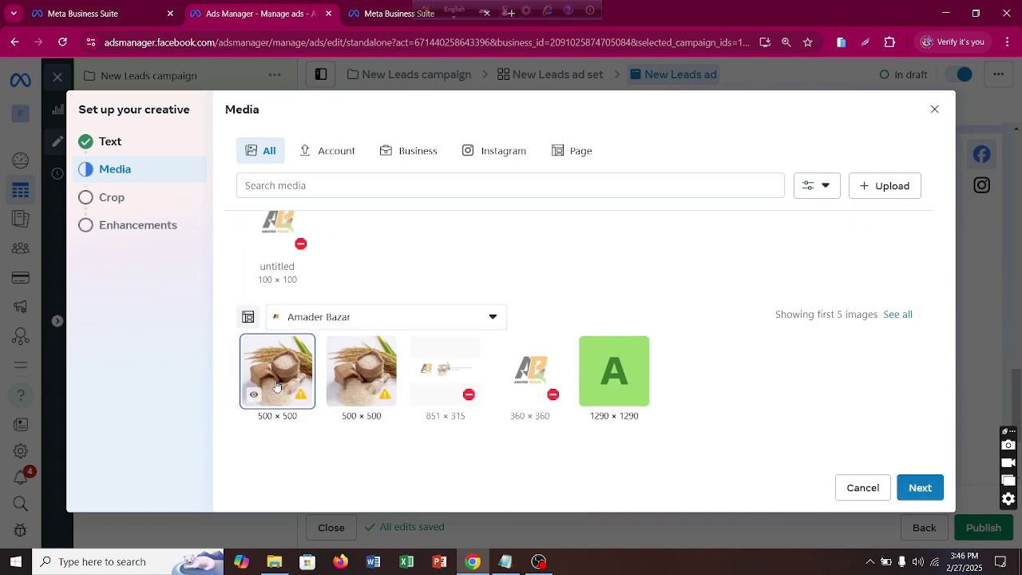
left_click(919, 487)
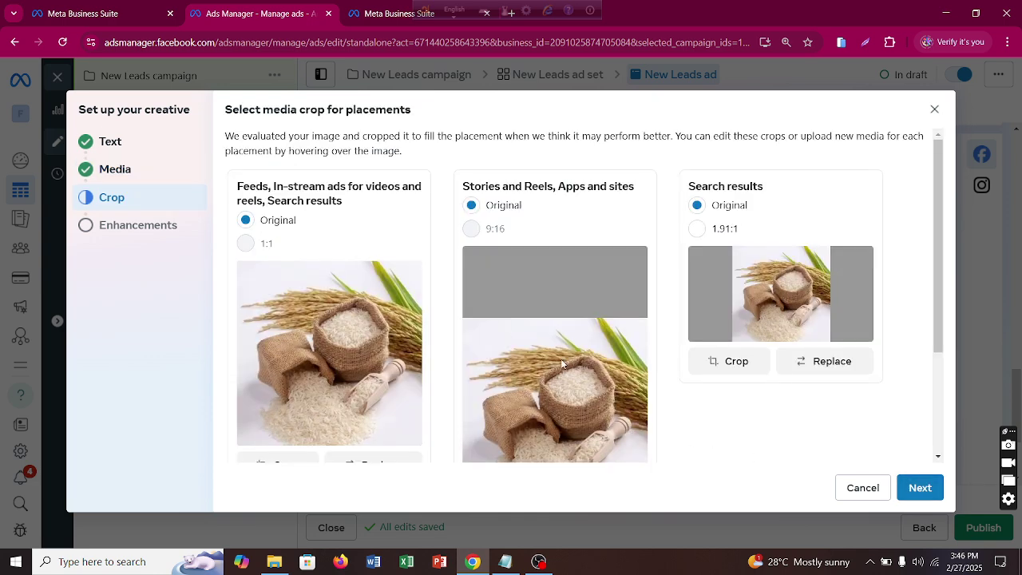
scroll(562, 362, "down", 3)
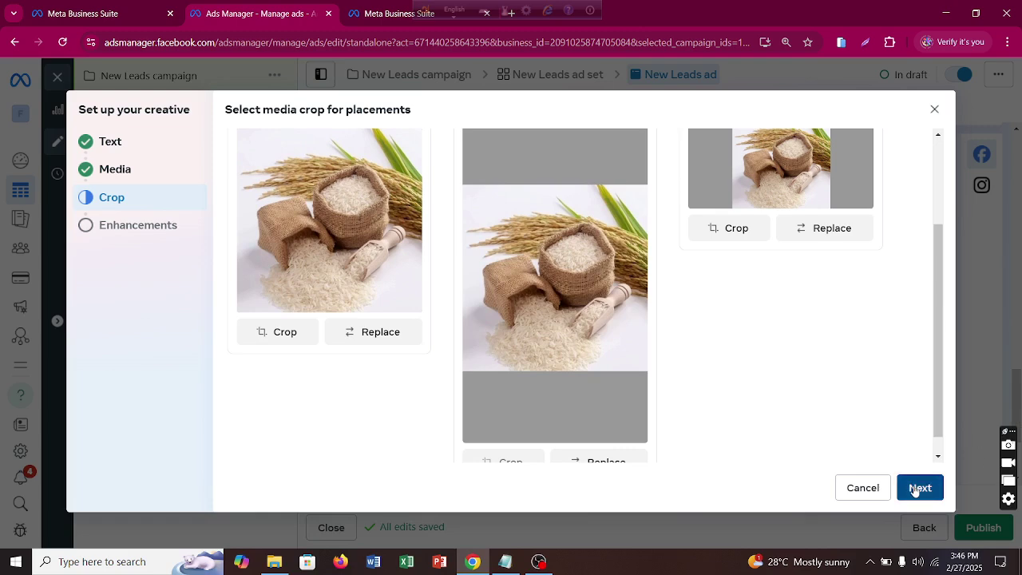
left_click(919, 488)
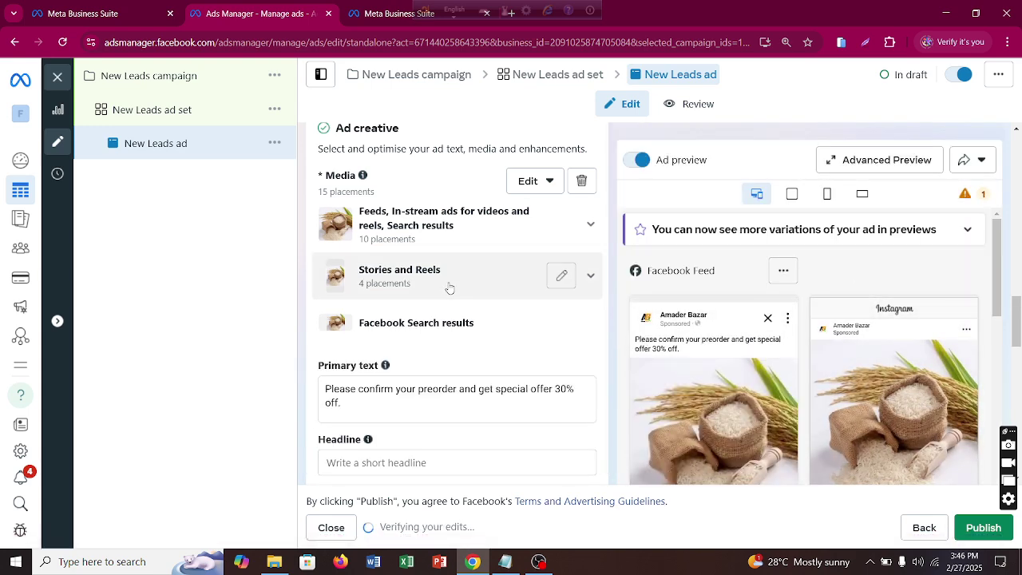
Keep Create Ad as the choice in the editor's Ad setup dropdown, then review the editor.
scroll(450, 287, "up", 1)
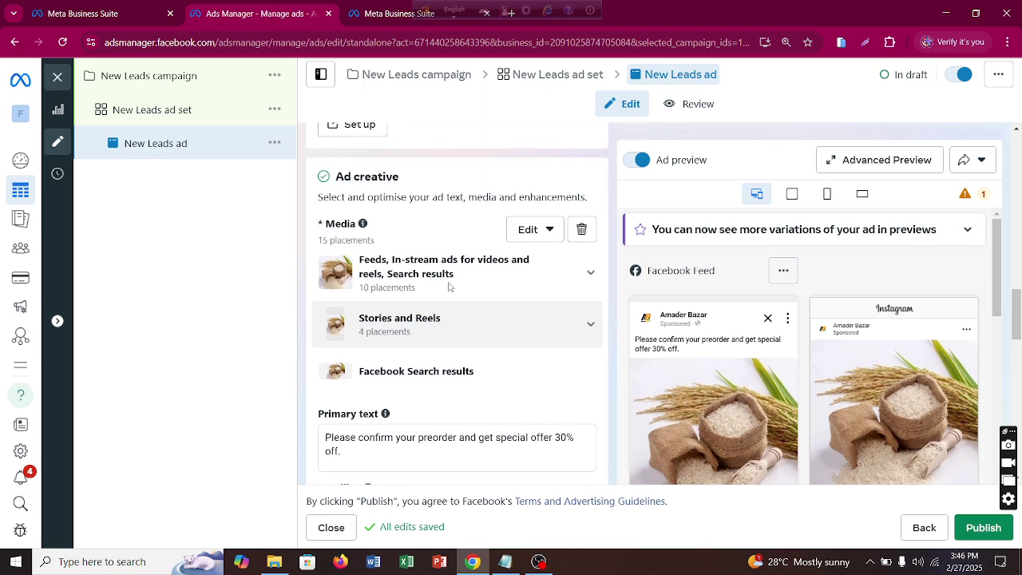
scroll(449, 286, "up", 15)
scroll(338, 351, "down", 3)
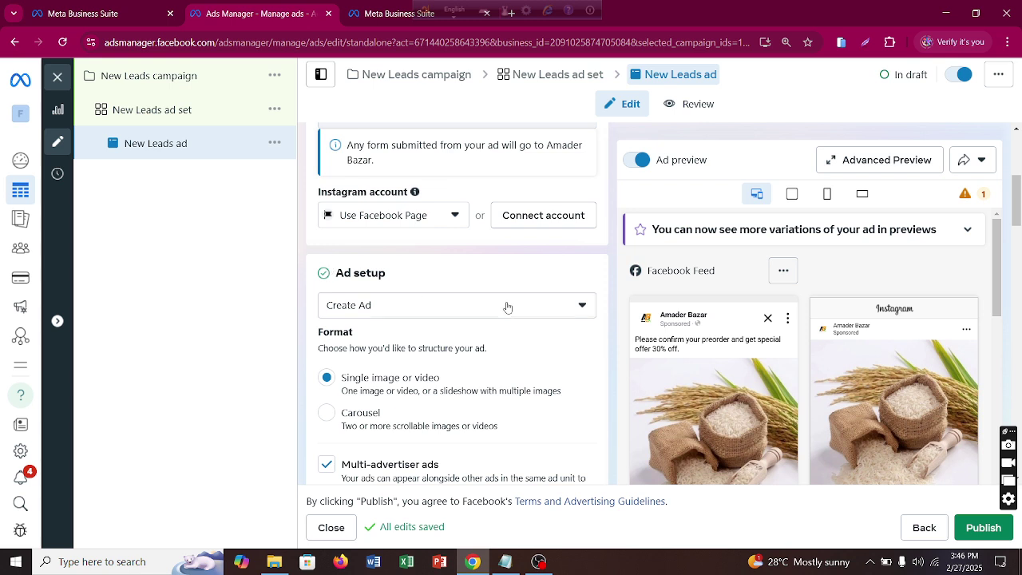
left_click(570, 310)
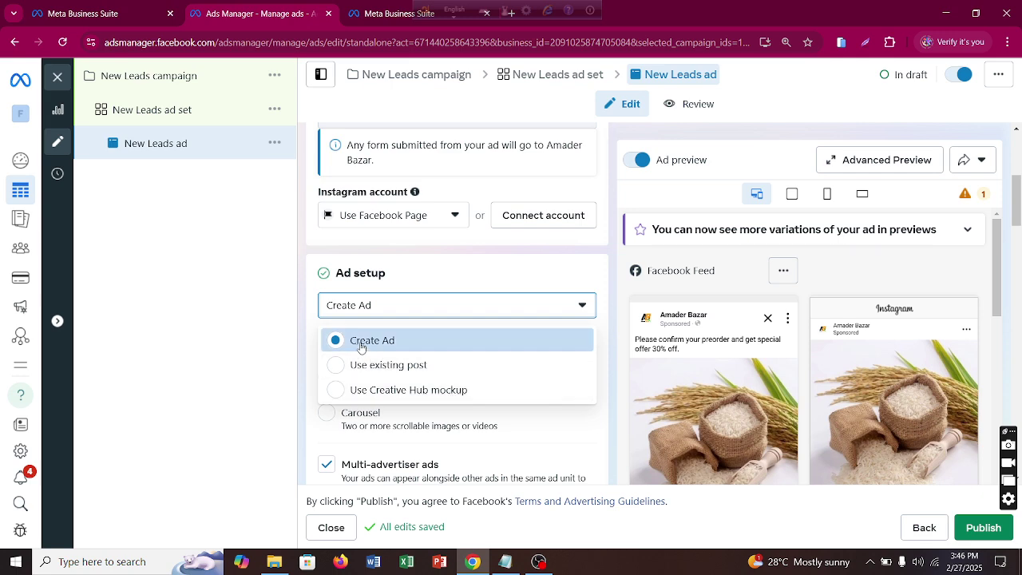
left_click(387, 296)
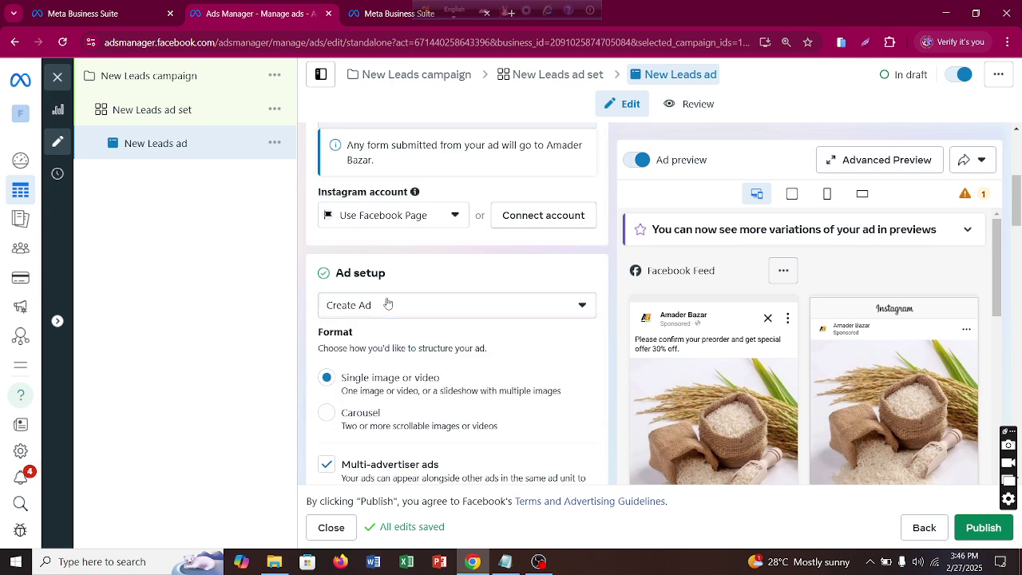
scroll(386, 300, "down", 4)
scroll(388, 302, "down", 5)
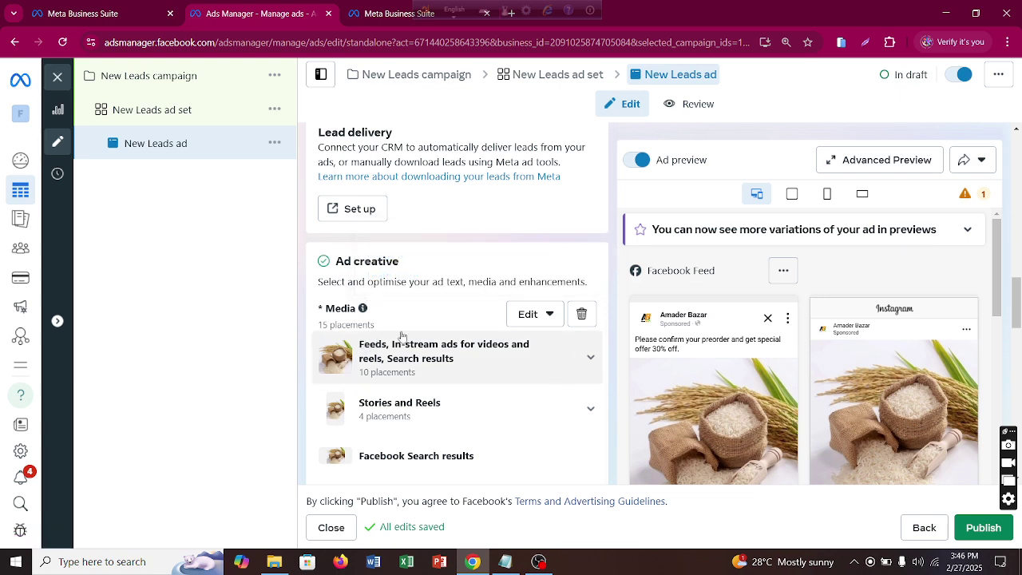
scroll(402, 335, "down", 5)
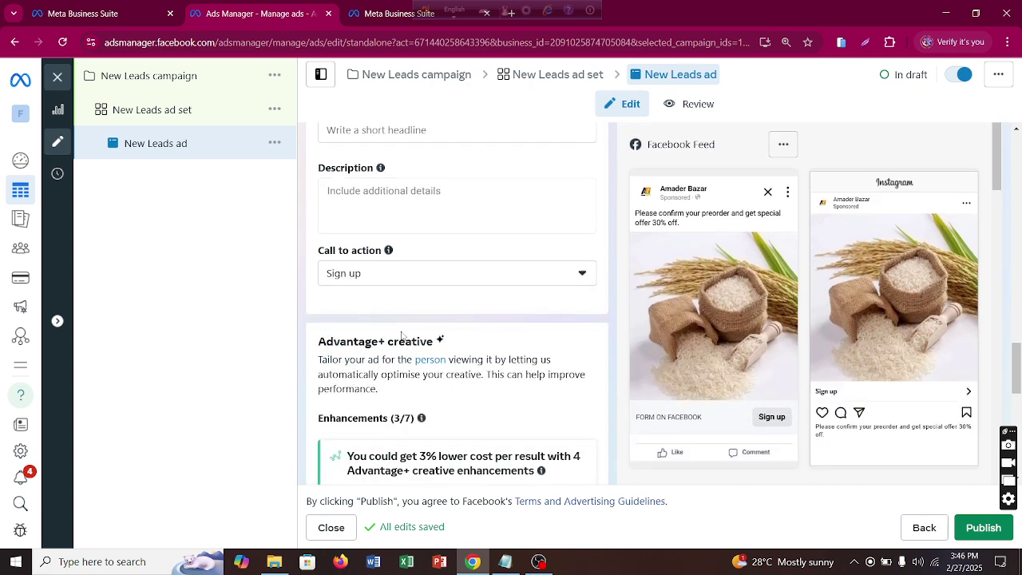
scroll(402, 335, "down", 1)
scroll(401, 335, "down", 3)
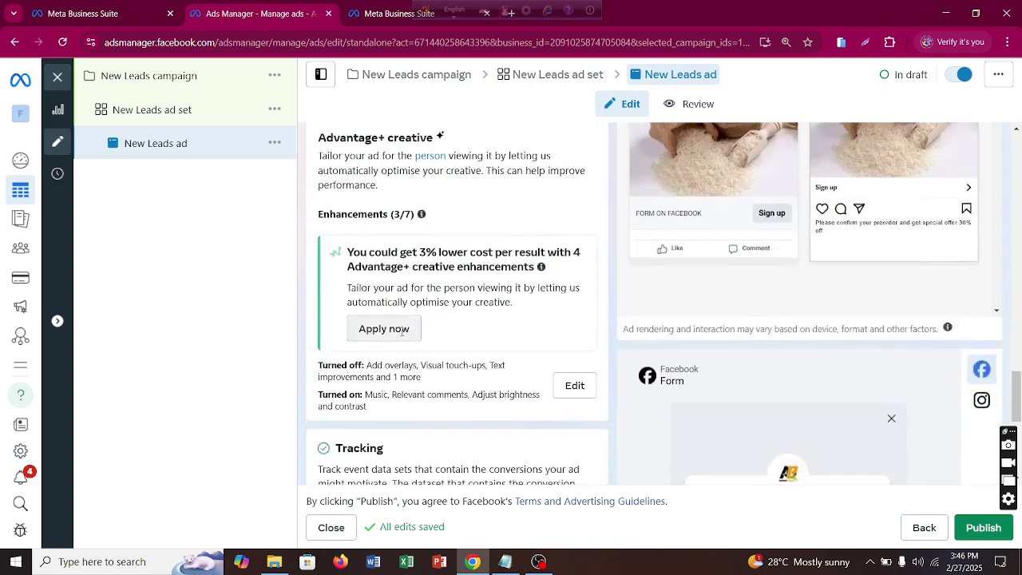
scroll(401, 332, "up", 10)
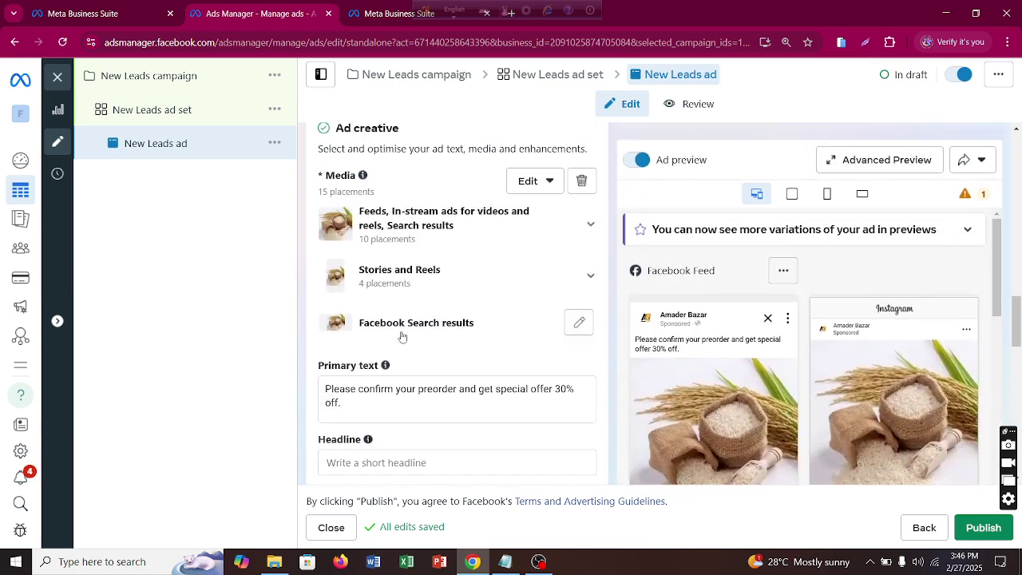
scroll(401, 336, "up", 5)
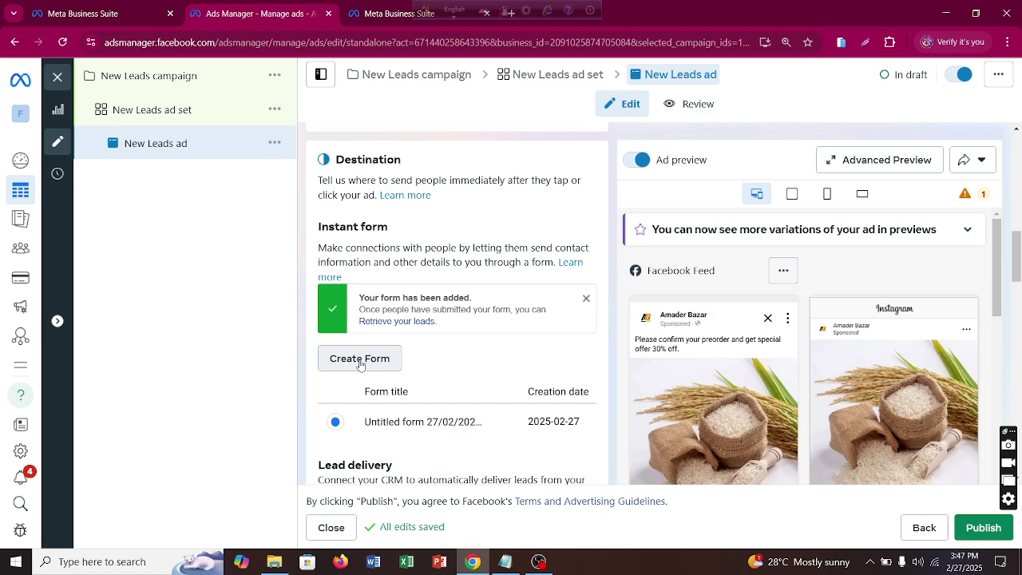
scroll(456, 359, "down", 10)
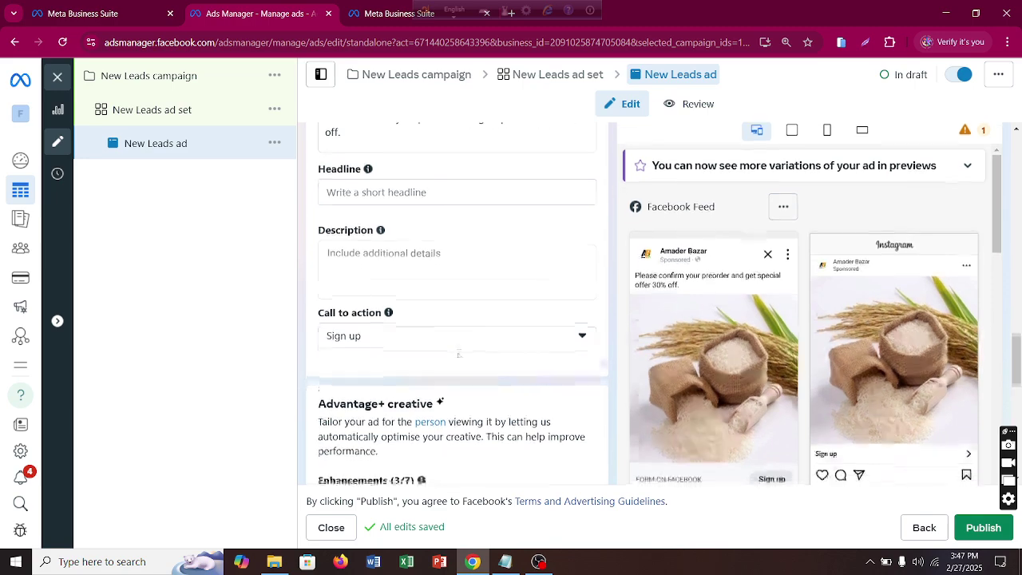
scroll(460, 354, "down", 8)
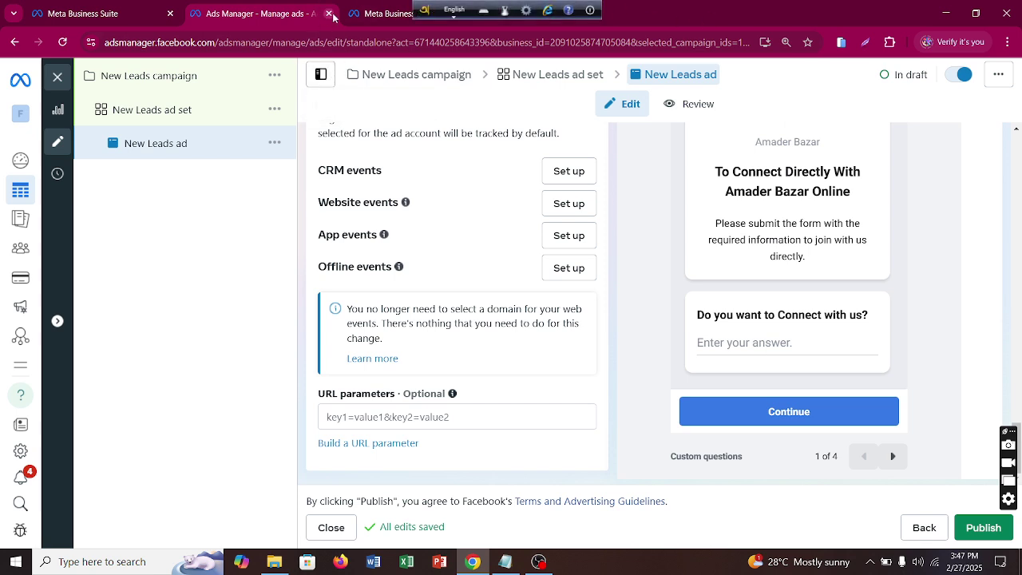
scroll(619, 348, "up", 7)
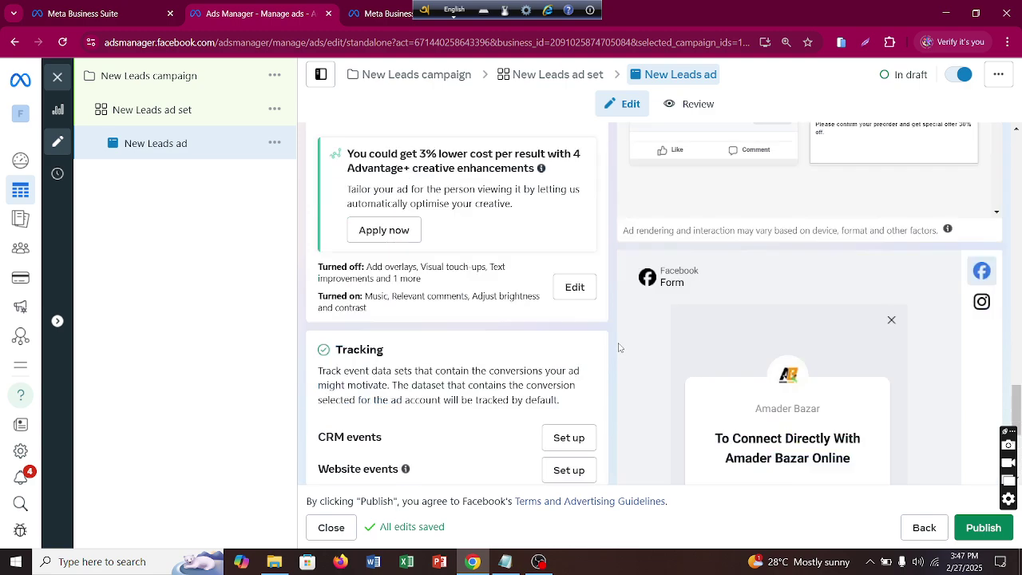
scroll(619, 347, "up", 5)
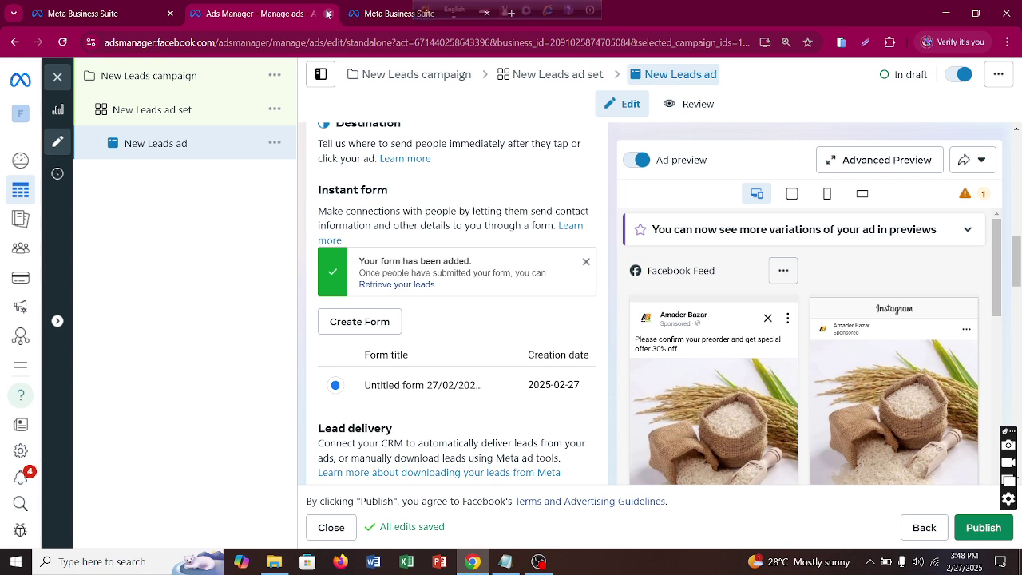
Close the Ads Manager tab and the extra Business Suite tab, and open a new tab.
left_click(327, 14)
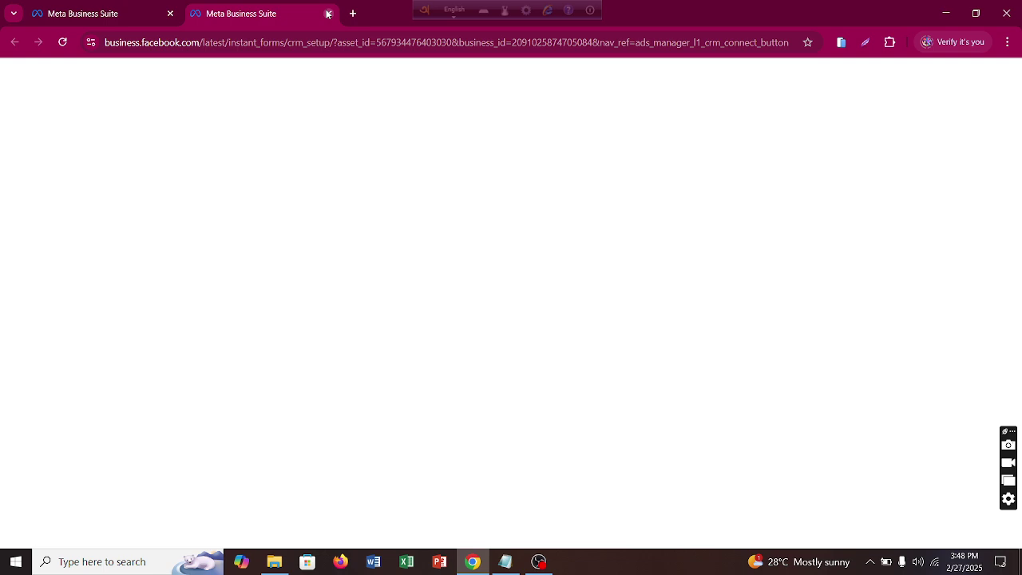
left_click(327, 14)
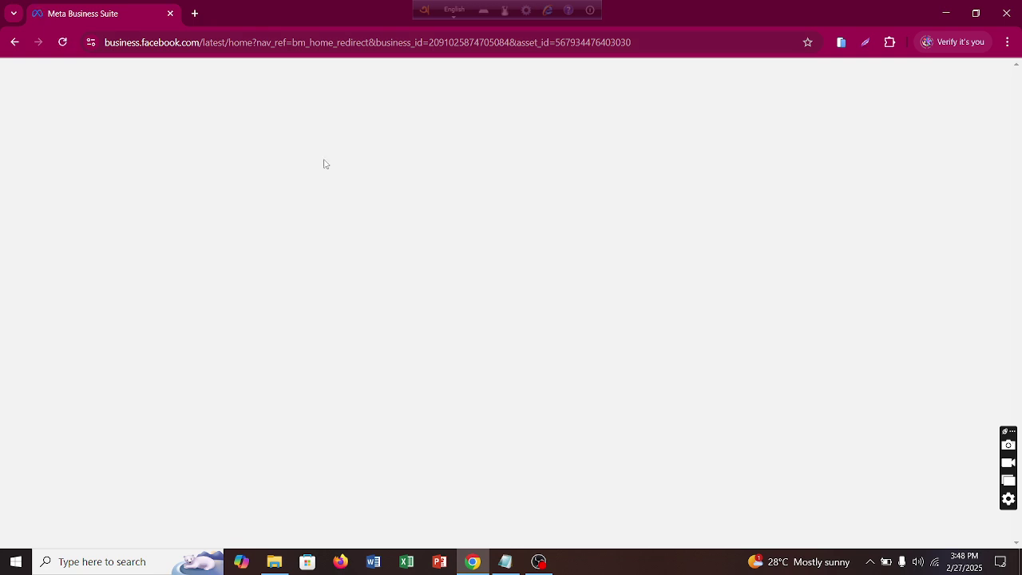
key("ctrl+t")
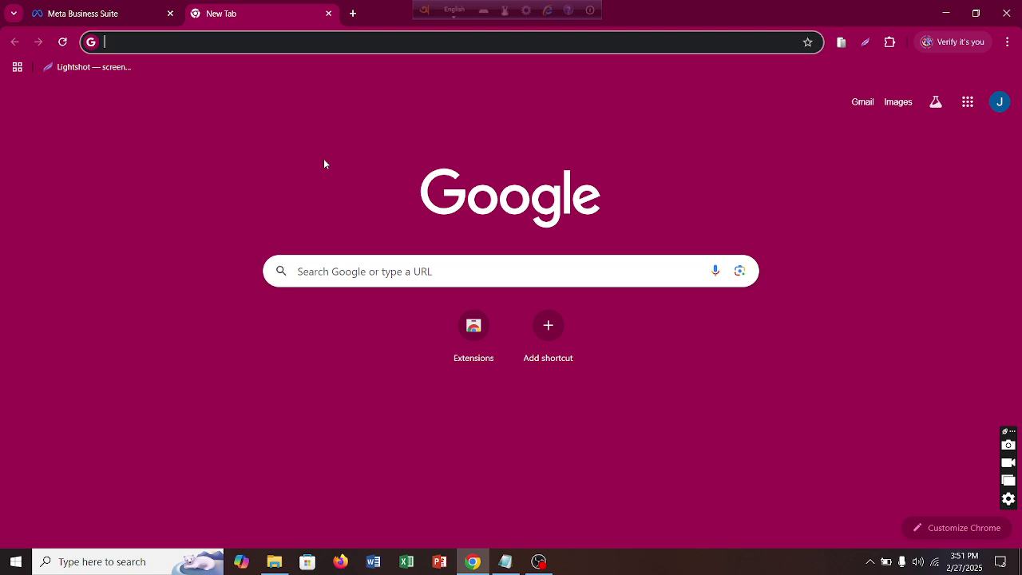
Switch back to the Meta Business Suite tab showing the Amader Bazar home dashboard.
left_click(57, 5)
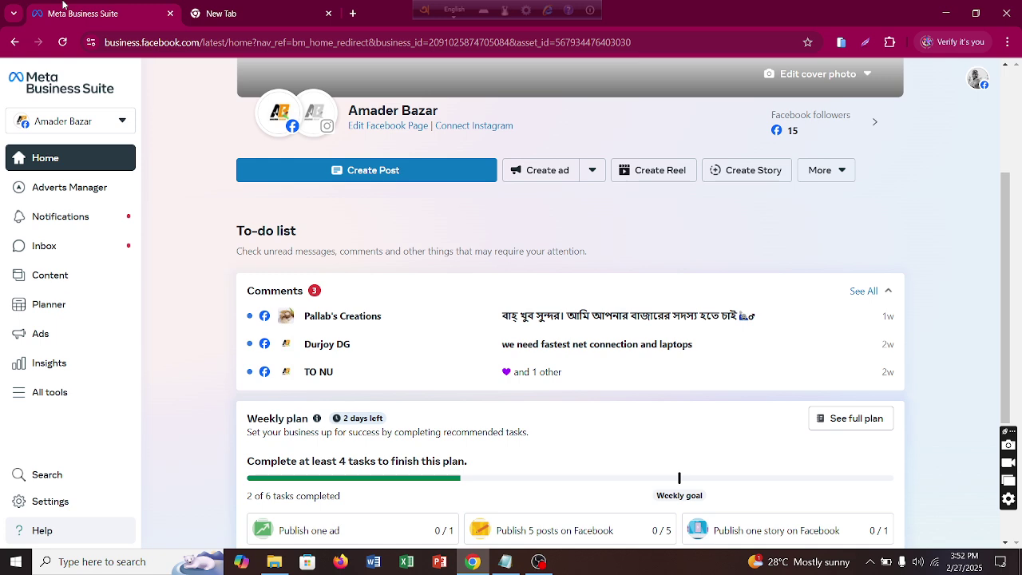
scroll(445, 364, "down", 3)
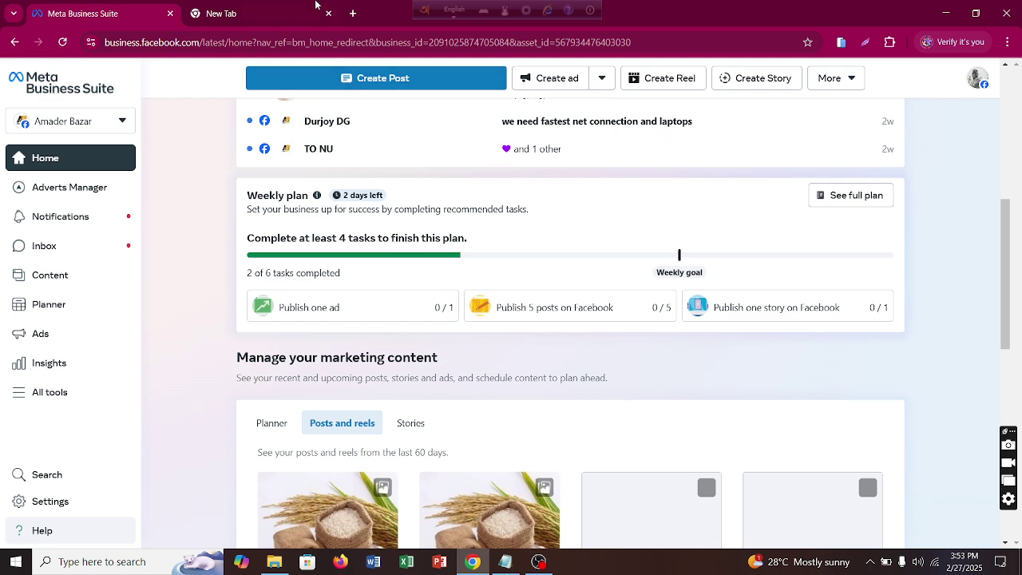
Search Google for 'Plumbing' from the new tab.
left_click(291, 5)
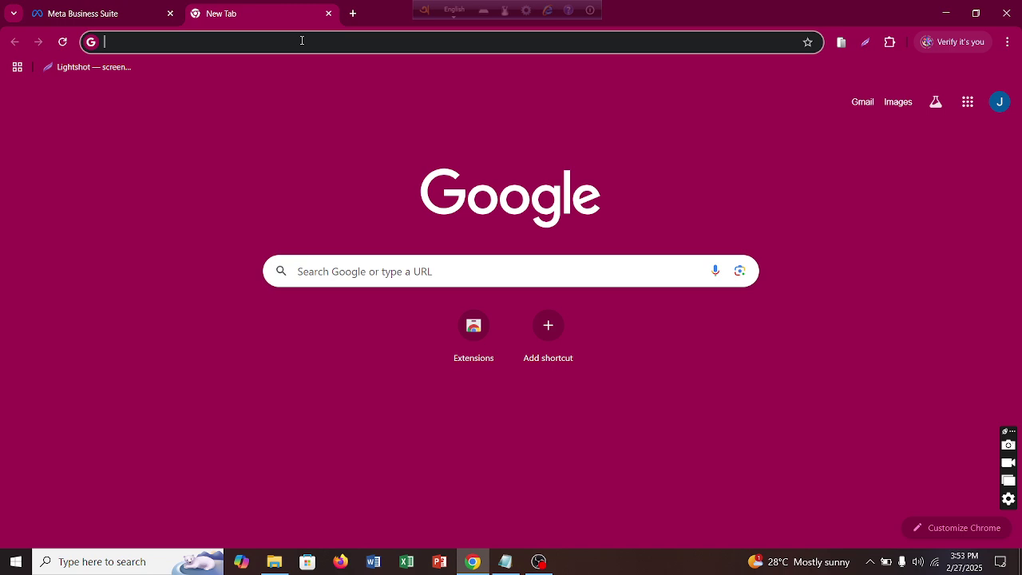
type("Plub")
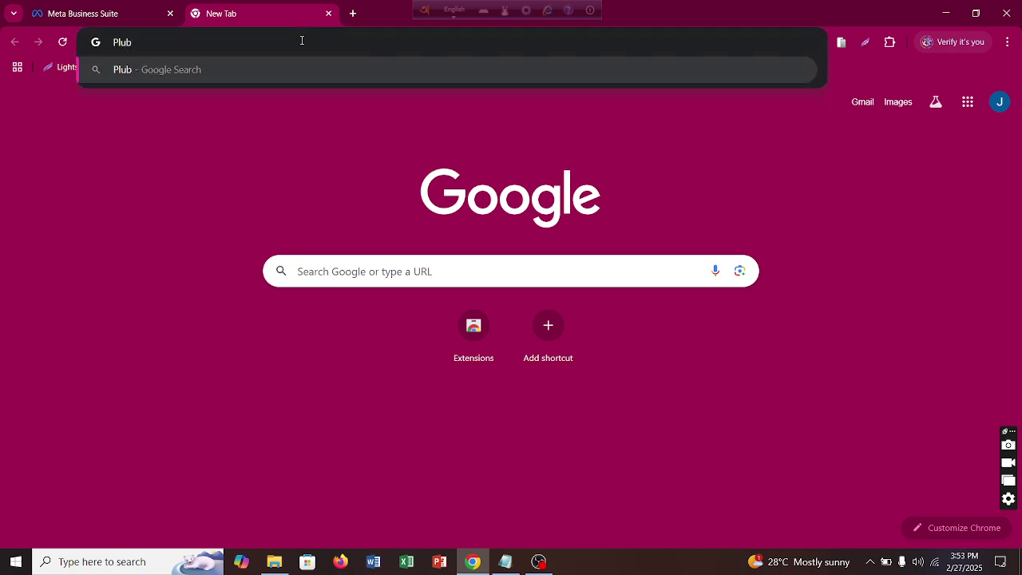
key("BackSpace")
type("mibin")
key("BackSpace")
key("BackSpace")
key("BackSpace")
key("BackSpace")
type("bing")
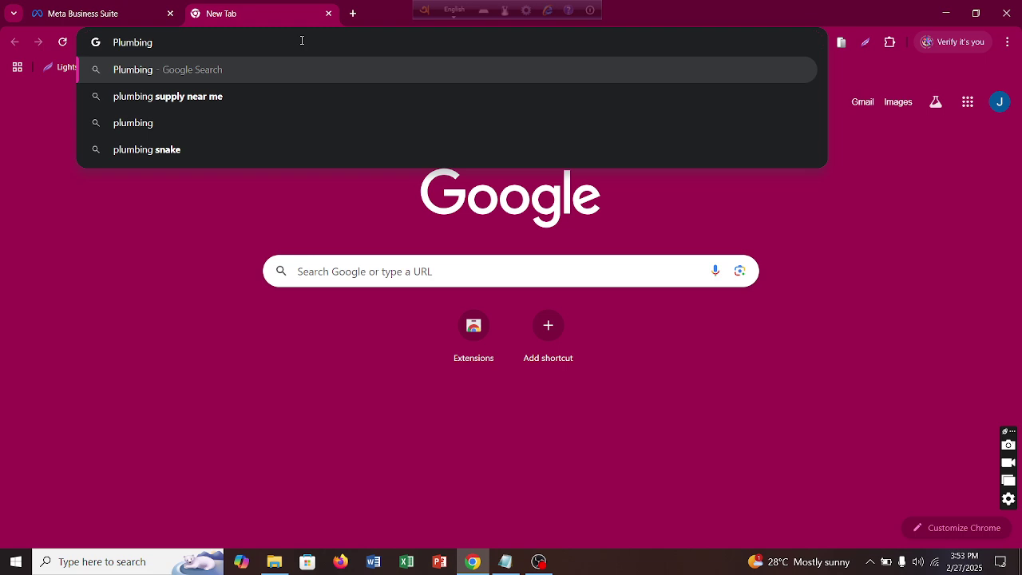
key("Return")
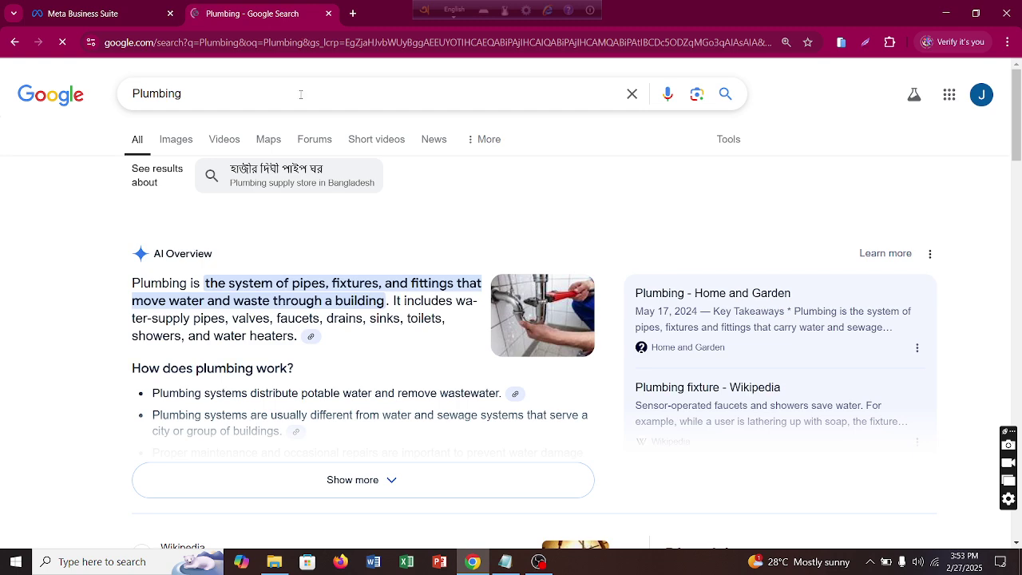
scroll(370, 221, "down", 3)
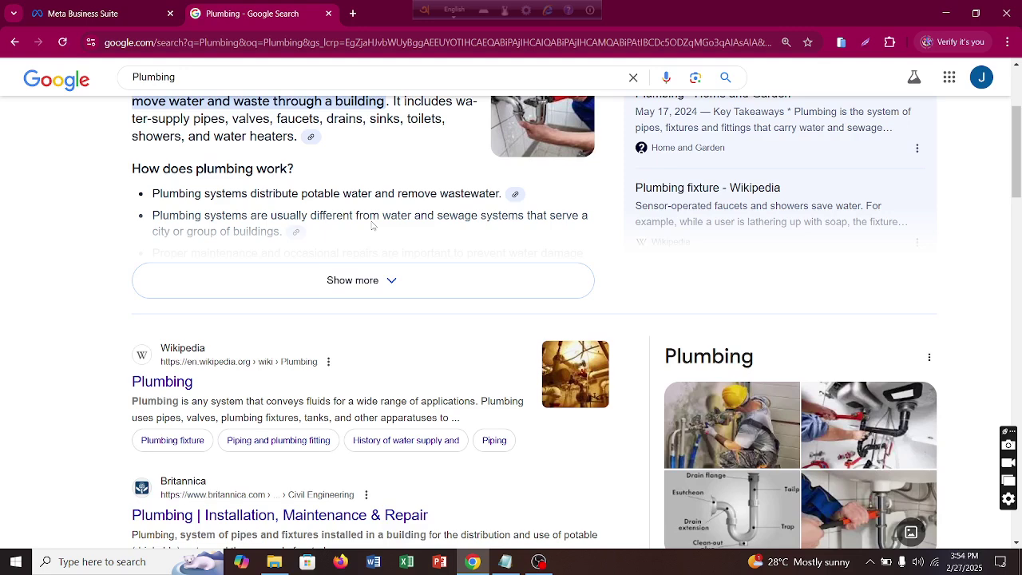
scroll(371, 226, "down", 2)
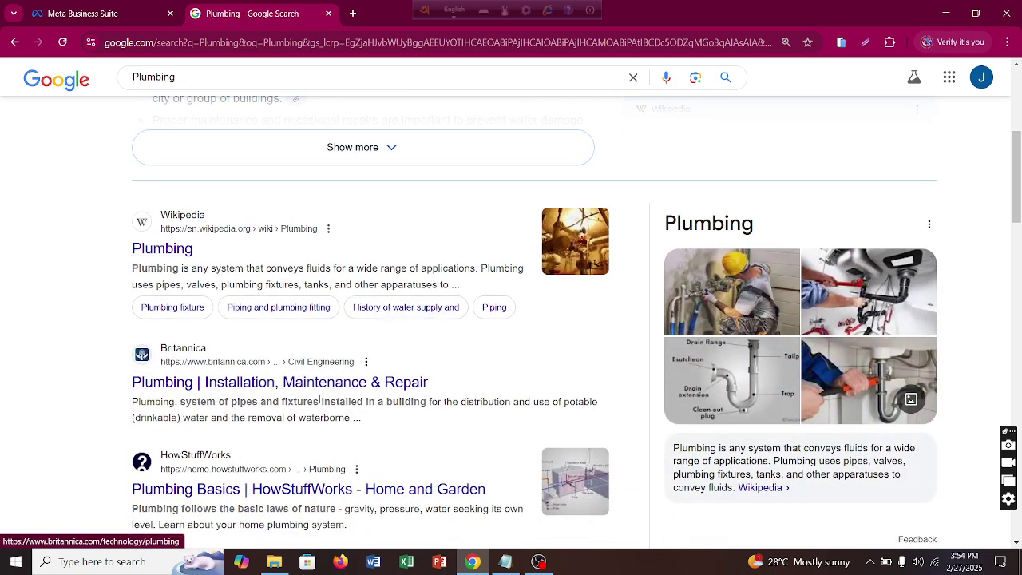
scroll(354, 312, "down", 2)
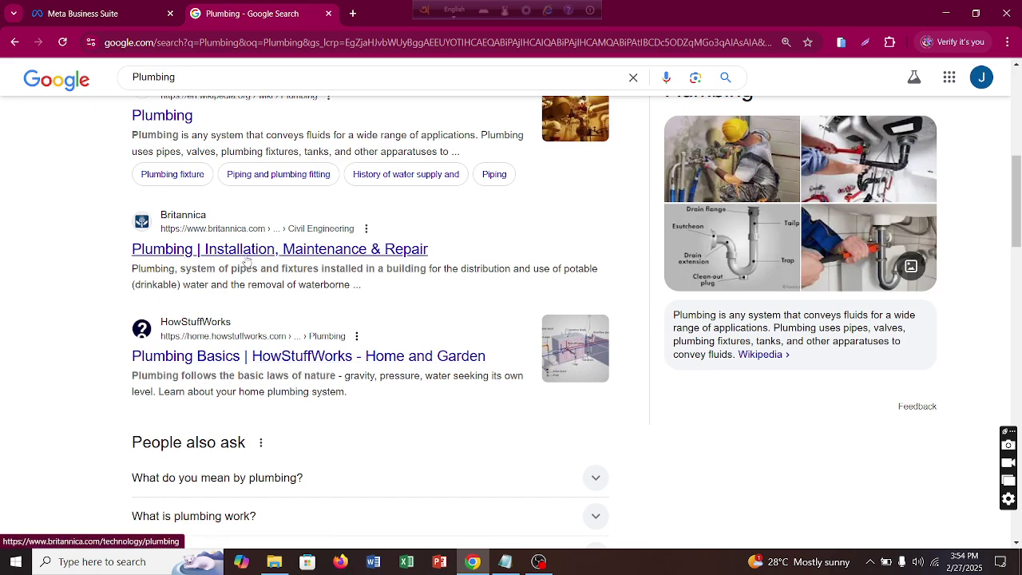
scroll(247, 262, "up", 2)
scroll(174, 260, "up", 2)
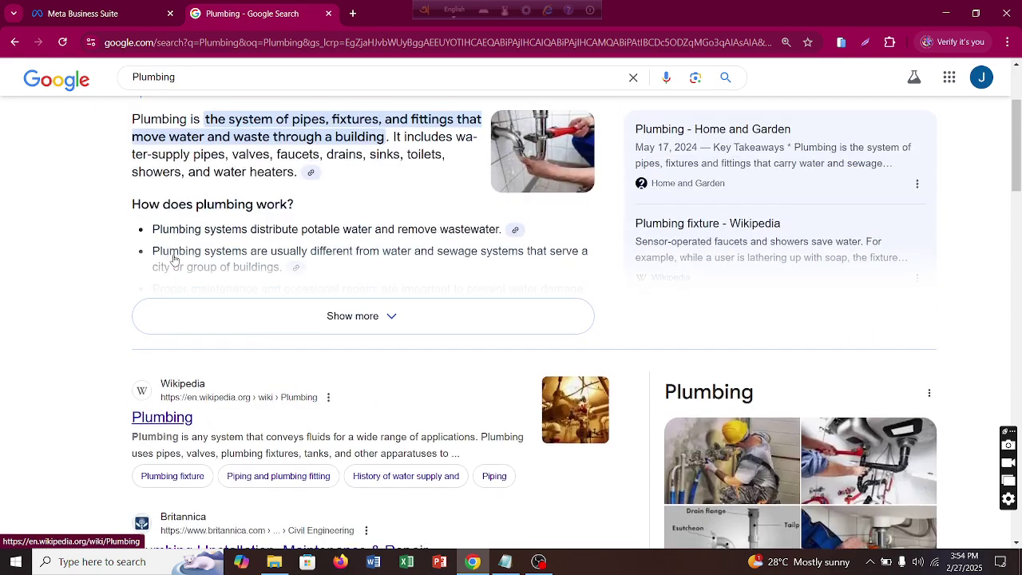
scroll(174, 261, "up", 2)
scroll(174, 260, "down", 3)
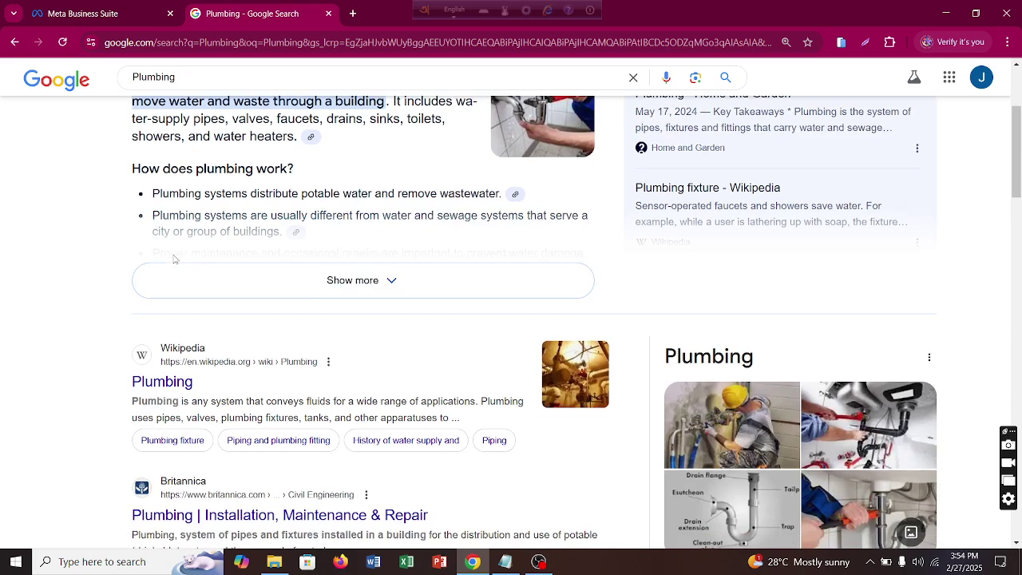
Expand the Plumbing AI Overview and read through its sections down to the related video.
left_click(368, 279)
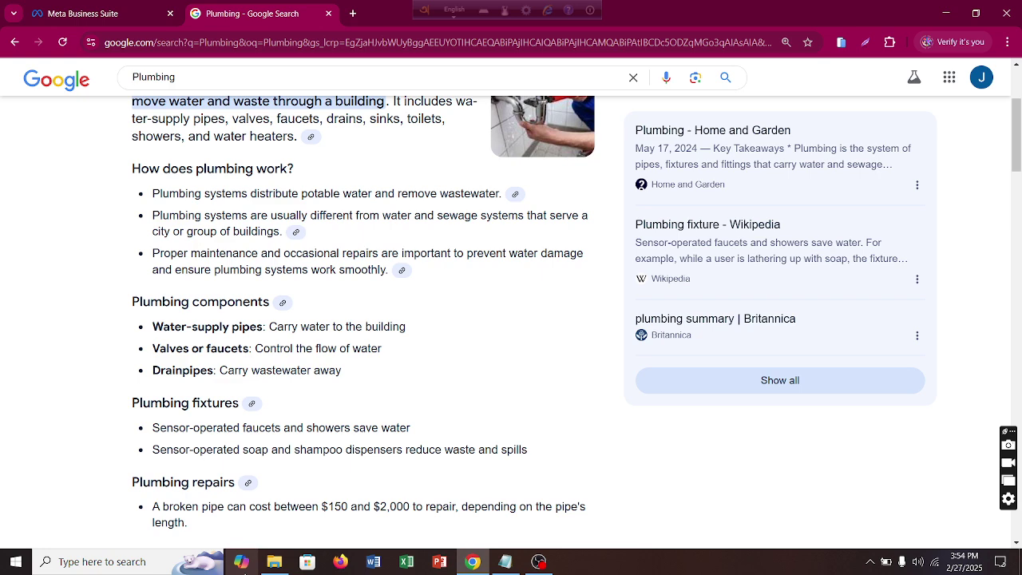
scroll(280, 383, "down", 4)
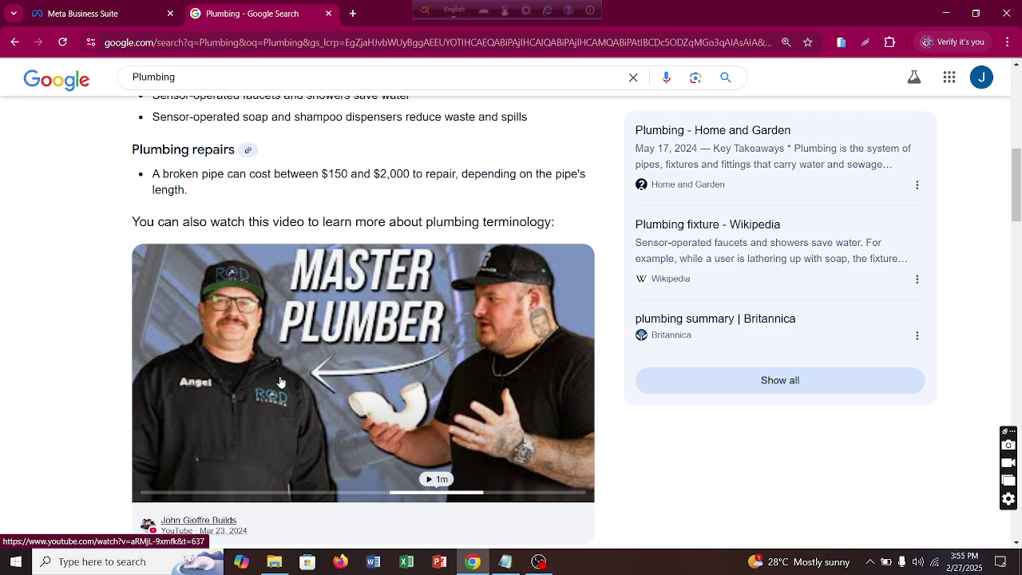
scroll(306, 377, "up", 8)
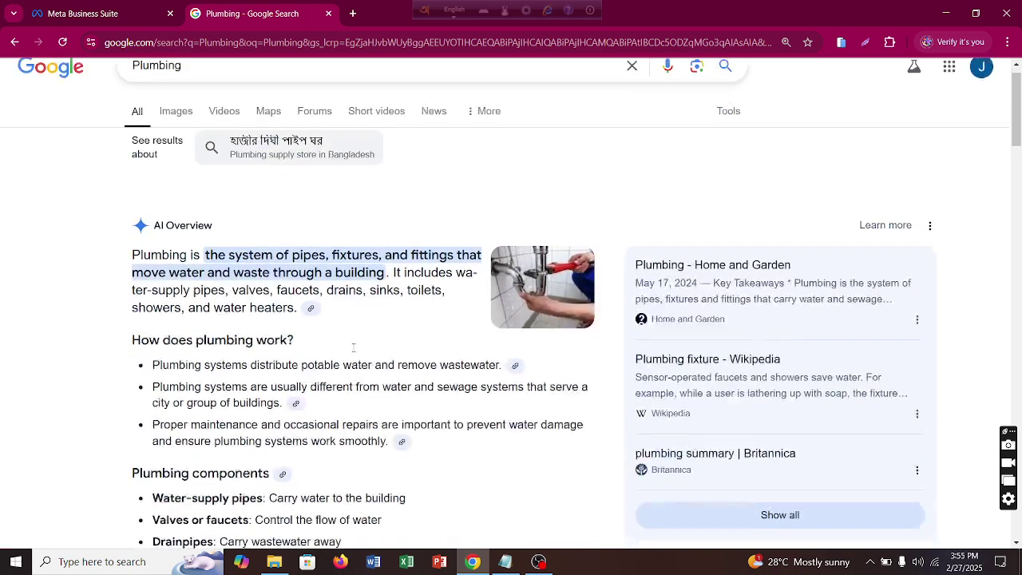
scroll(354, 348, "down", 12)
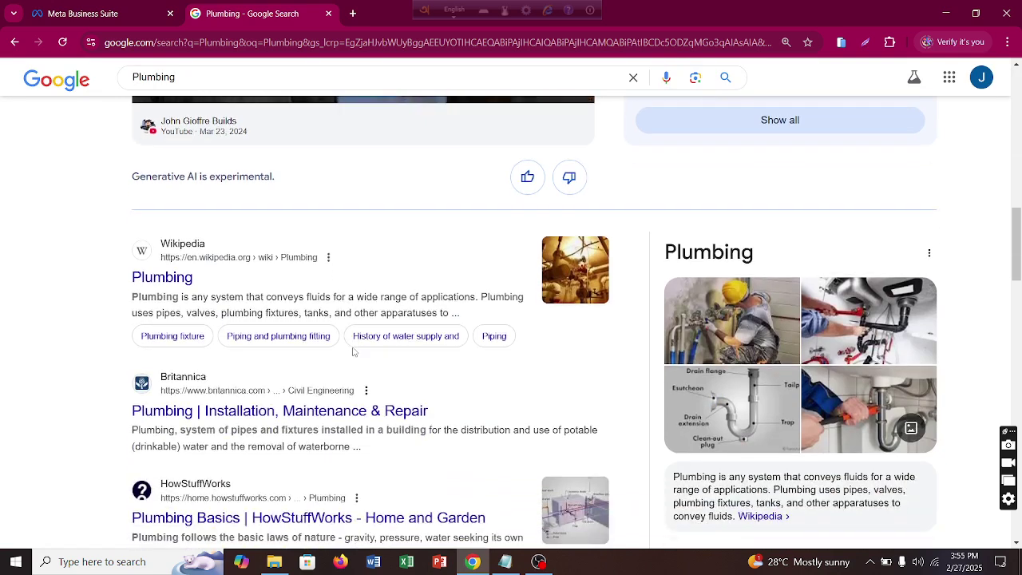
Open the Britannica plumbing article, go to the Britannica home page, and open new tabs.
scroll(354, 352, "down", 2)
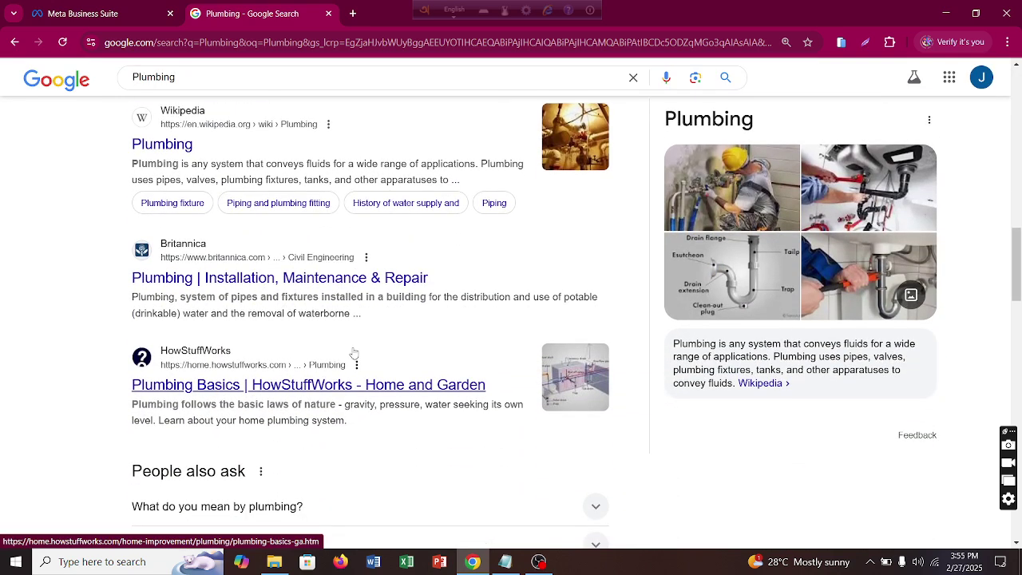
left_click(311, 289)
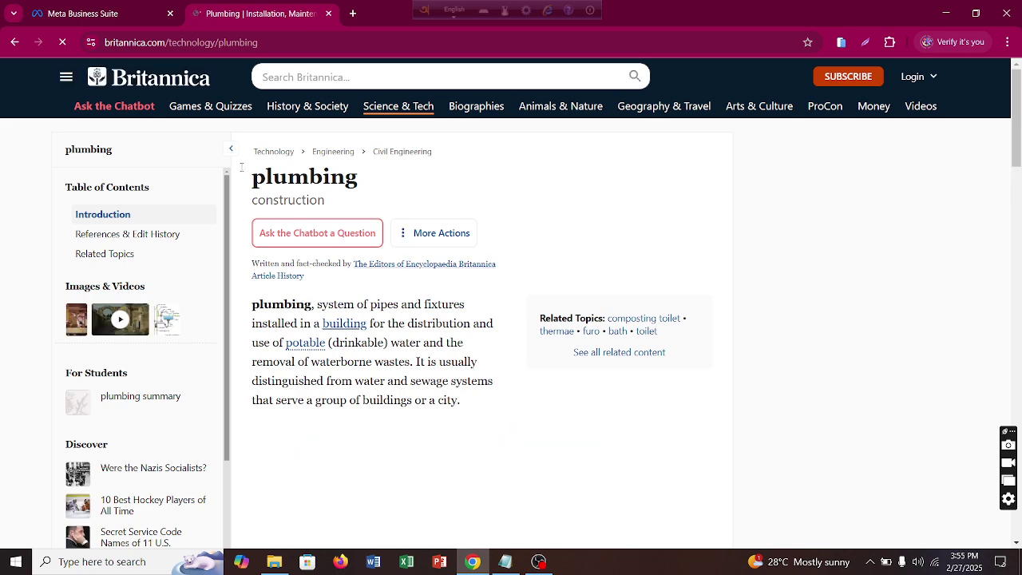
left_click(124, 81)
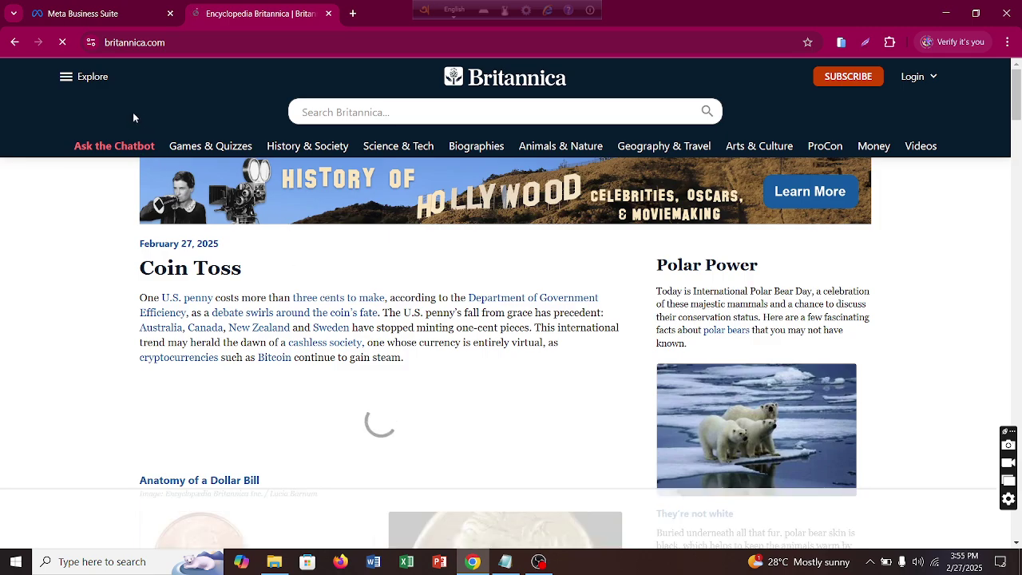
scroll(127, 259, "down", 5)
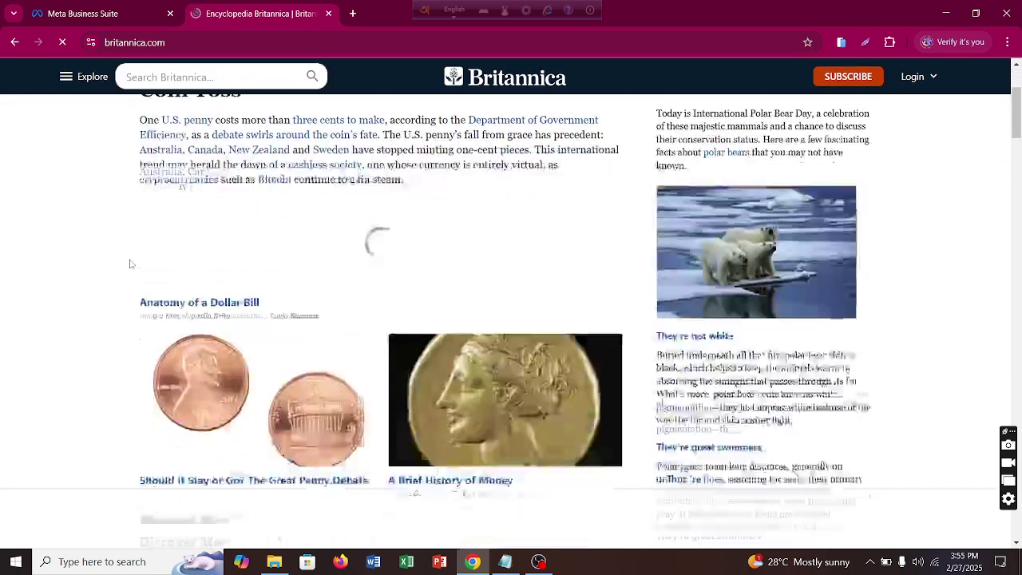
scroll(130, 263, "up", 4)
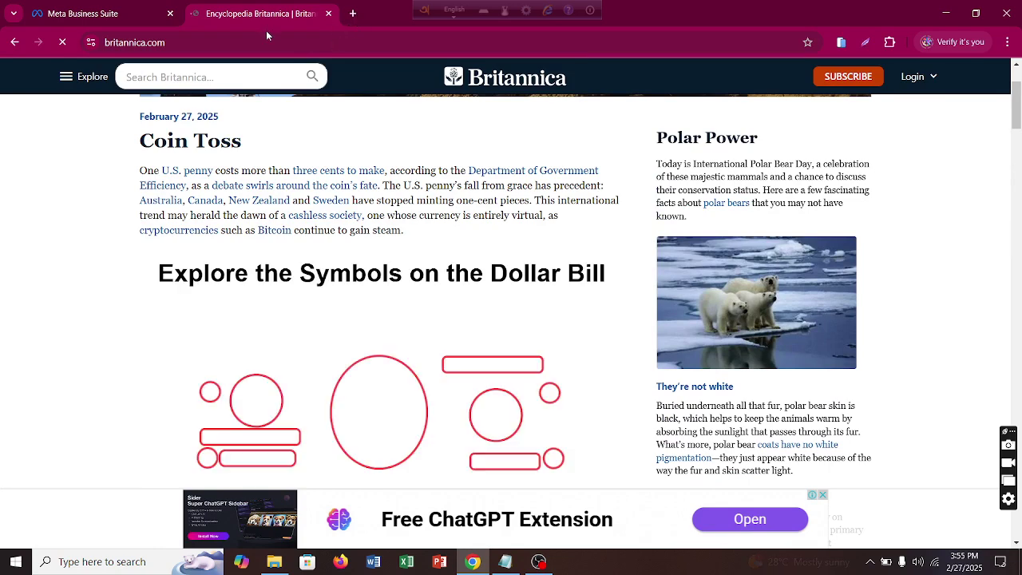
key("ctrl+t")
key("ctrl+t")
key("ctrl+t")
Search Google for 'baby shoe' from the address bar.
left_click(349, 43)
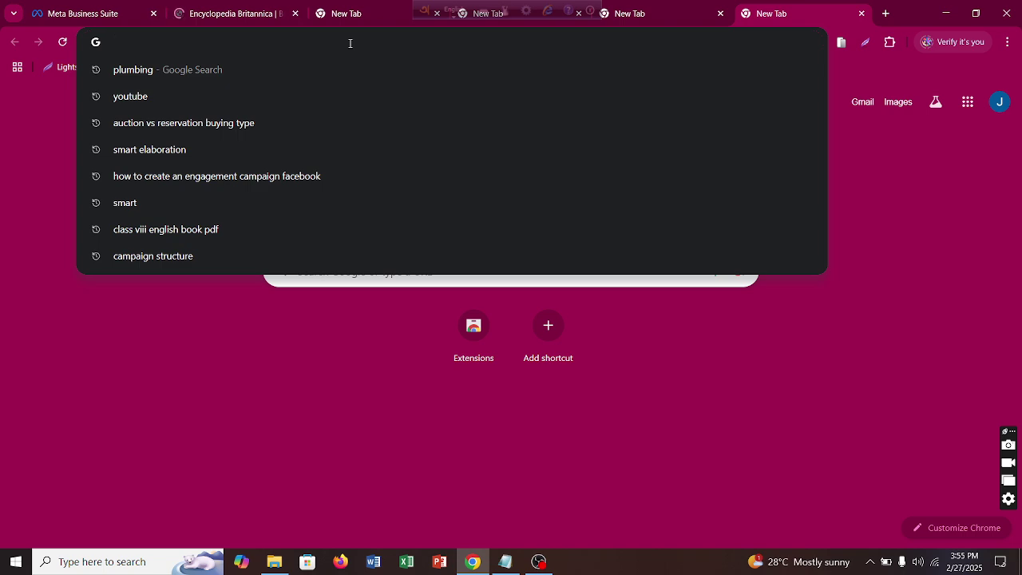
type("babya")
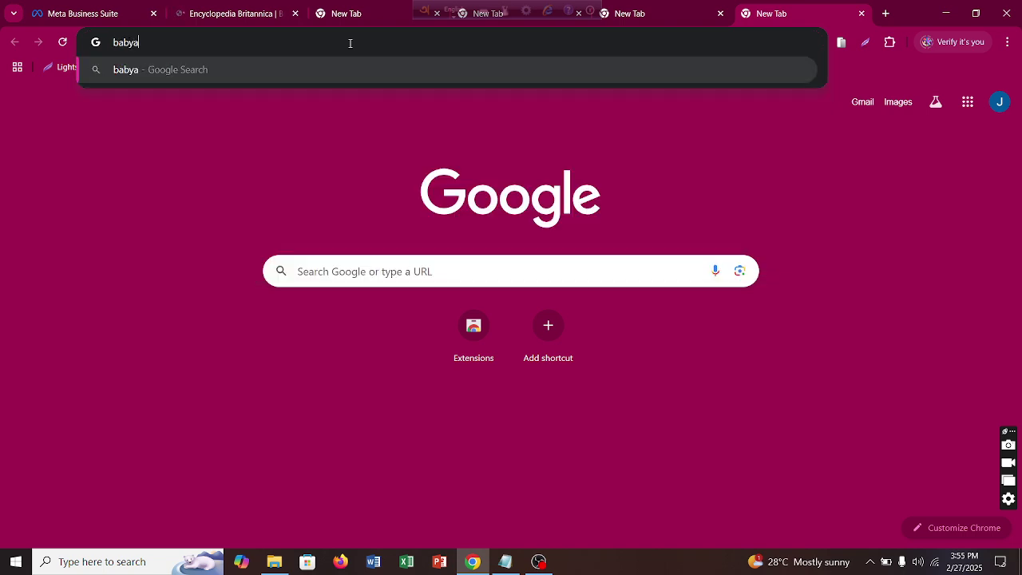
key("BackSpace")
key("BackSpace")
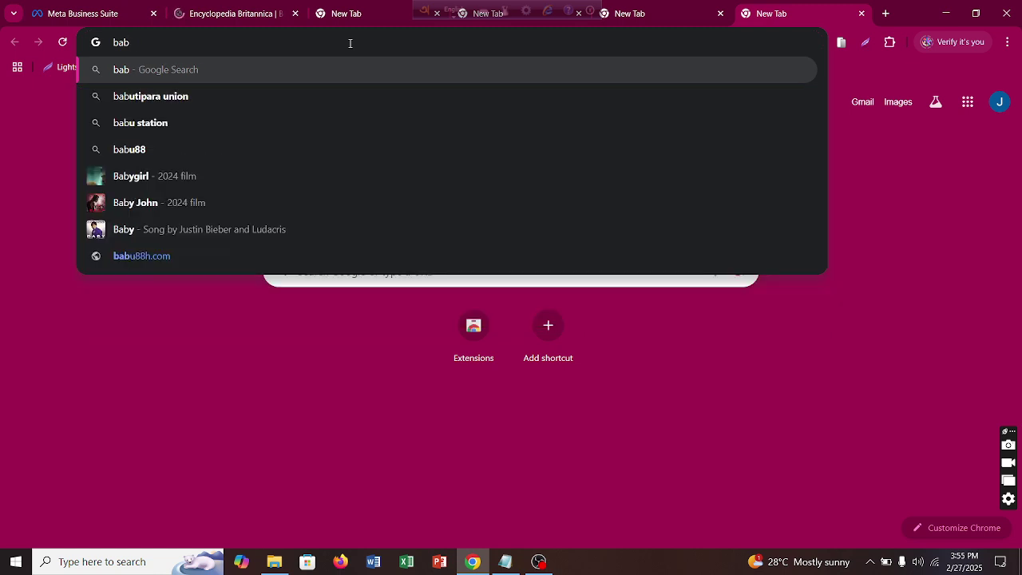
type("y")
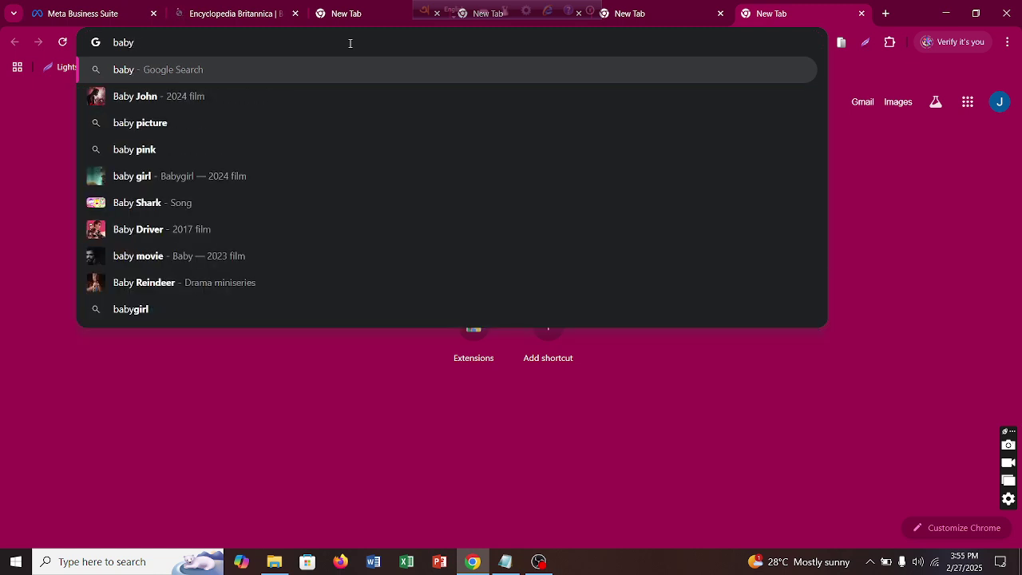
type(" shoe")
key("BackSpace")
key("BackSpace")
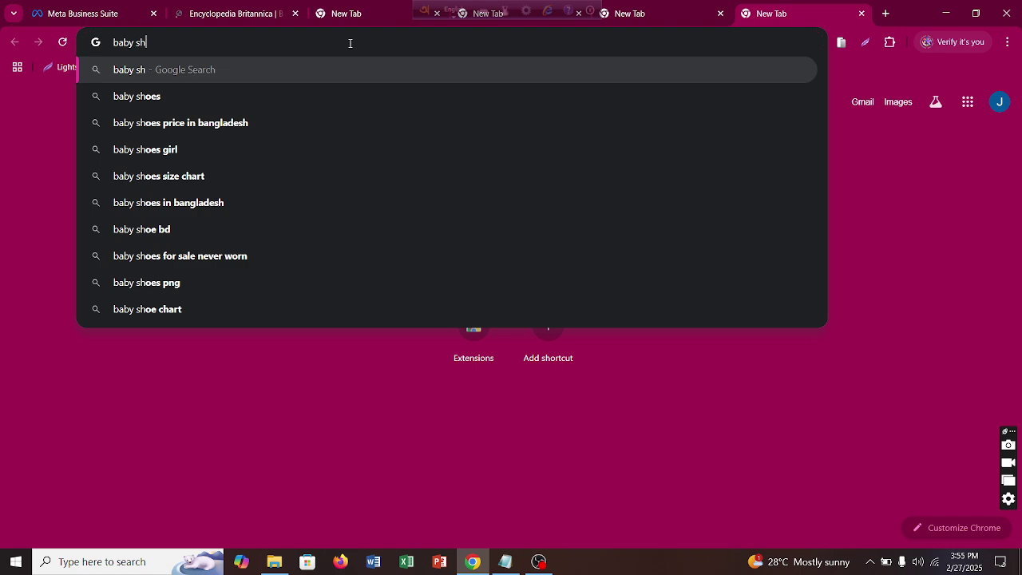
type("oe")
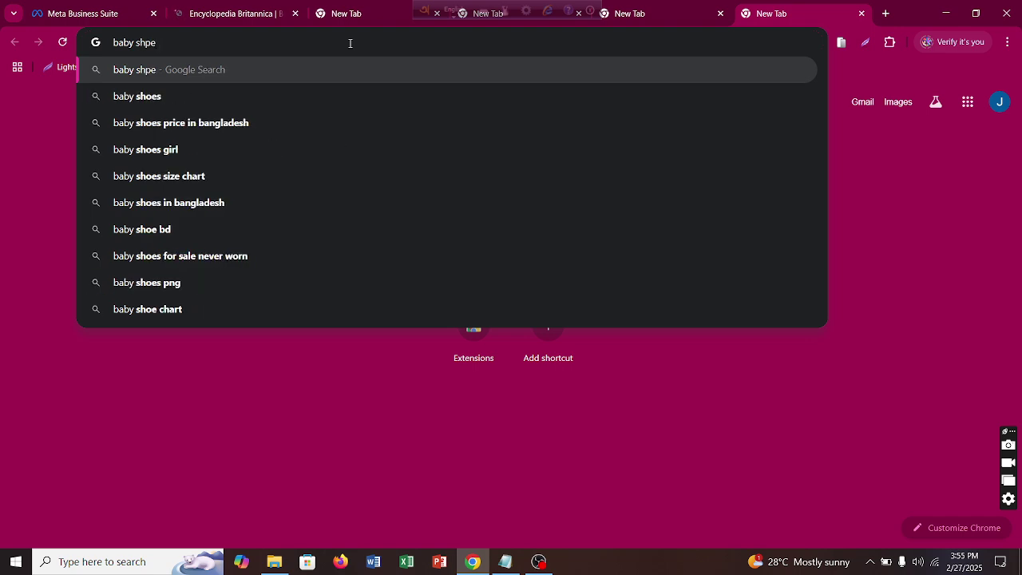
key("BackSpace")
key("BackSpace")
type("o")
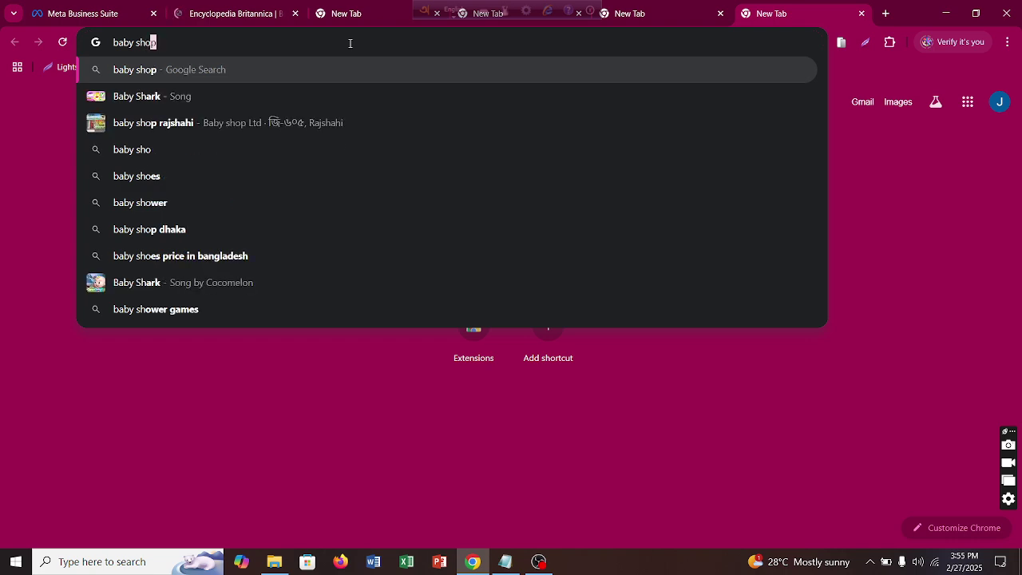
type("e")
key("Return")
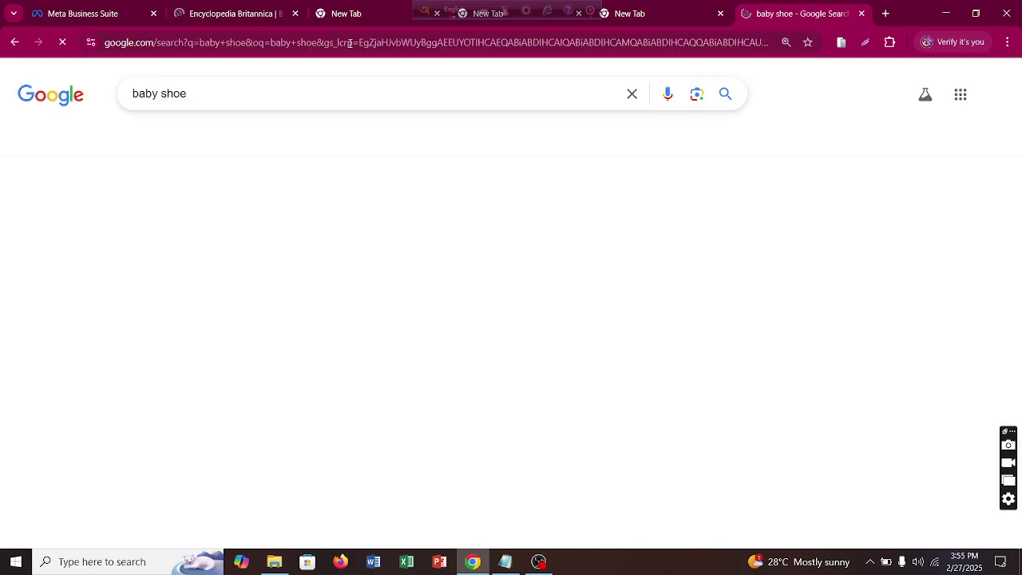
Open the Babygleebd.com result and browse the baby-shoe shop home page.
scroll(305, 328, "down", 3)
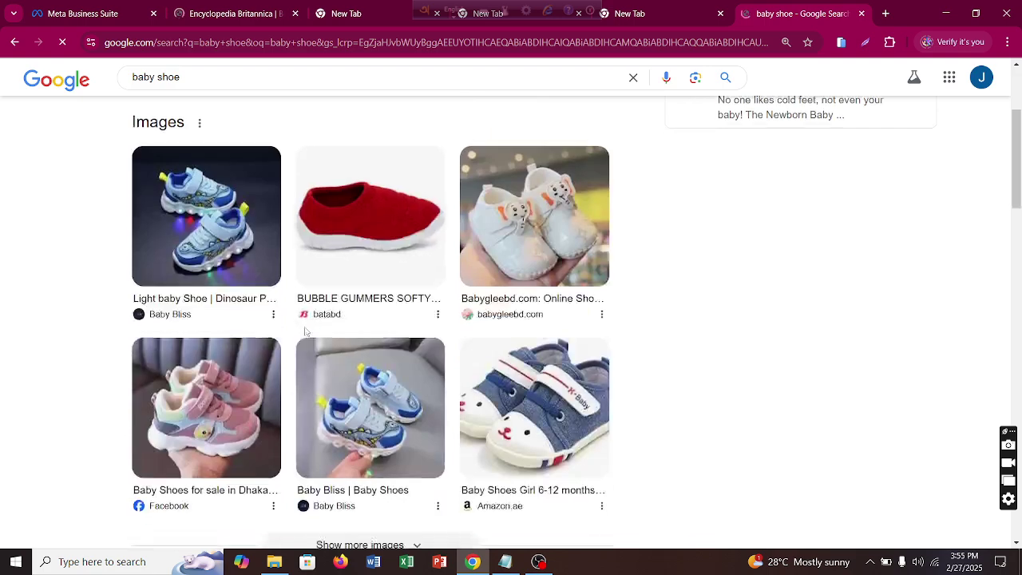
scroll(304, 331, "down", 5)
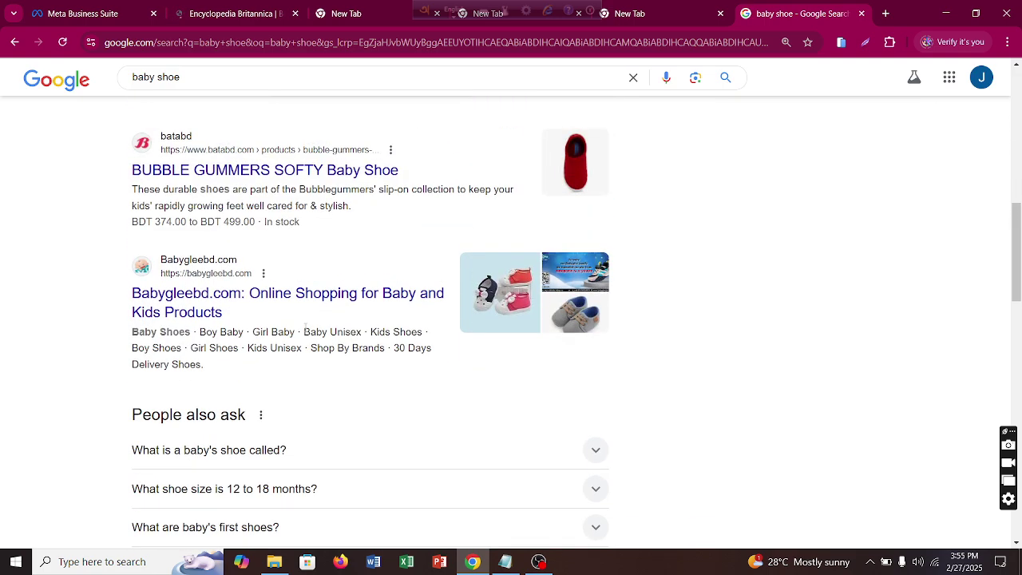
left_click(305, 302)
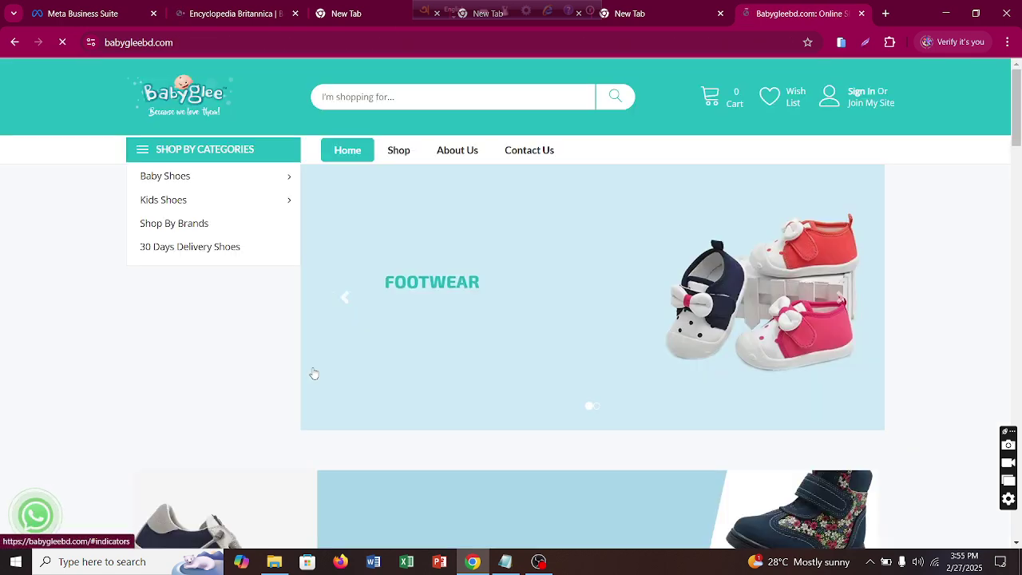
scroll(314, 374, "down", 5)
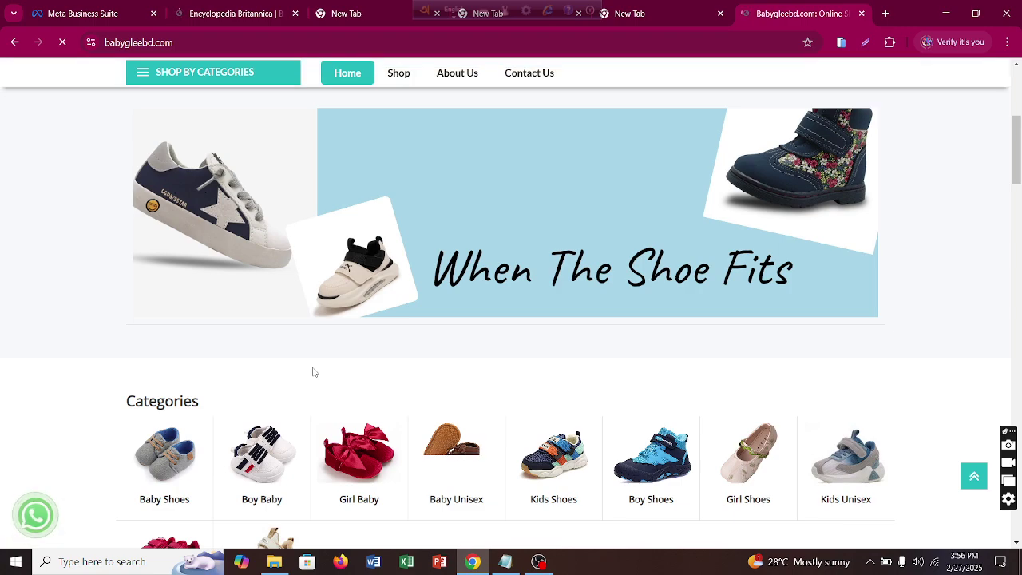
scroll(314, 373, "down", 6)
scroll(313, 373, "up", 8)
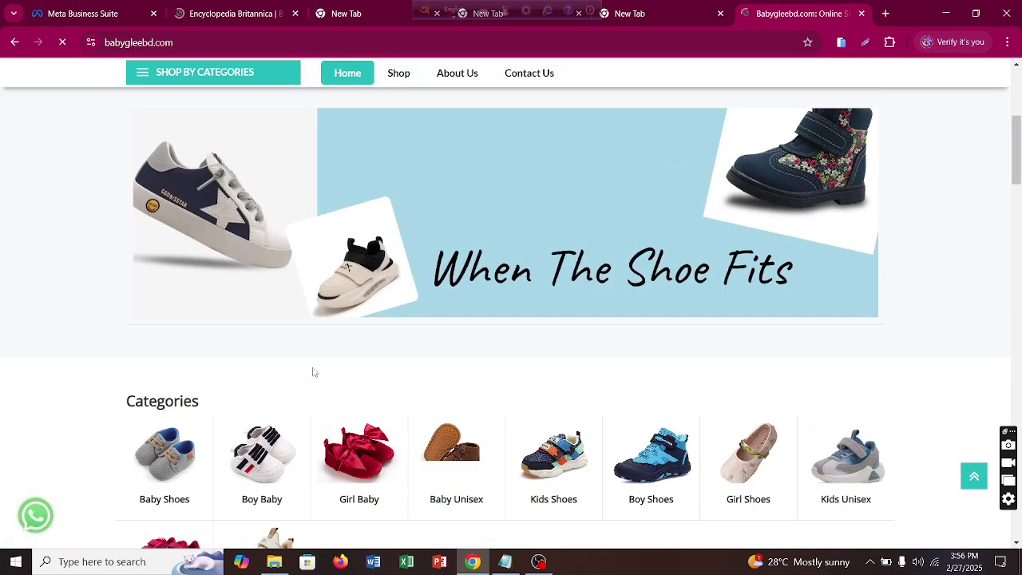
scroll(568, 293, "up", 5)
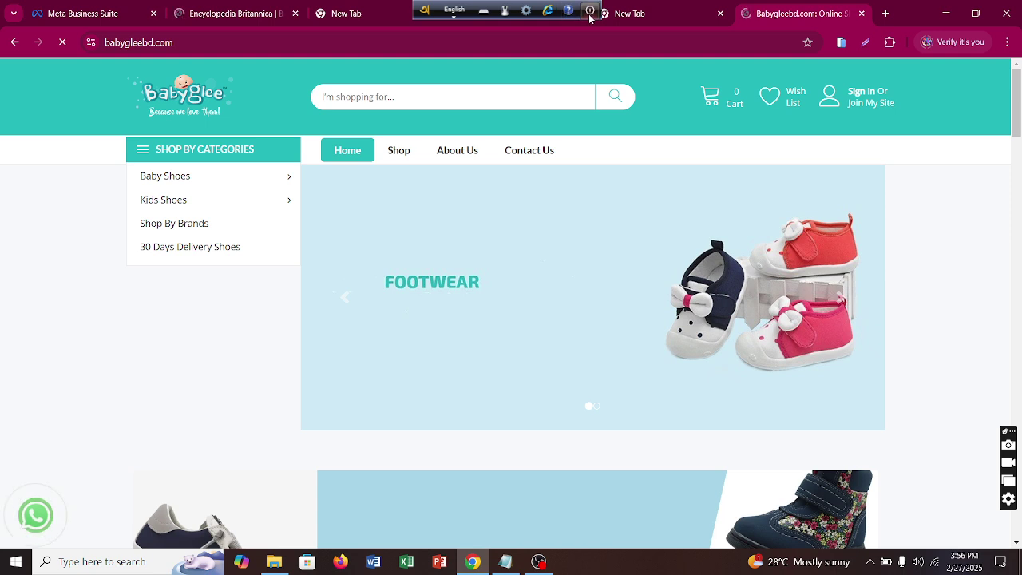
left_click(588, 10)
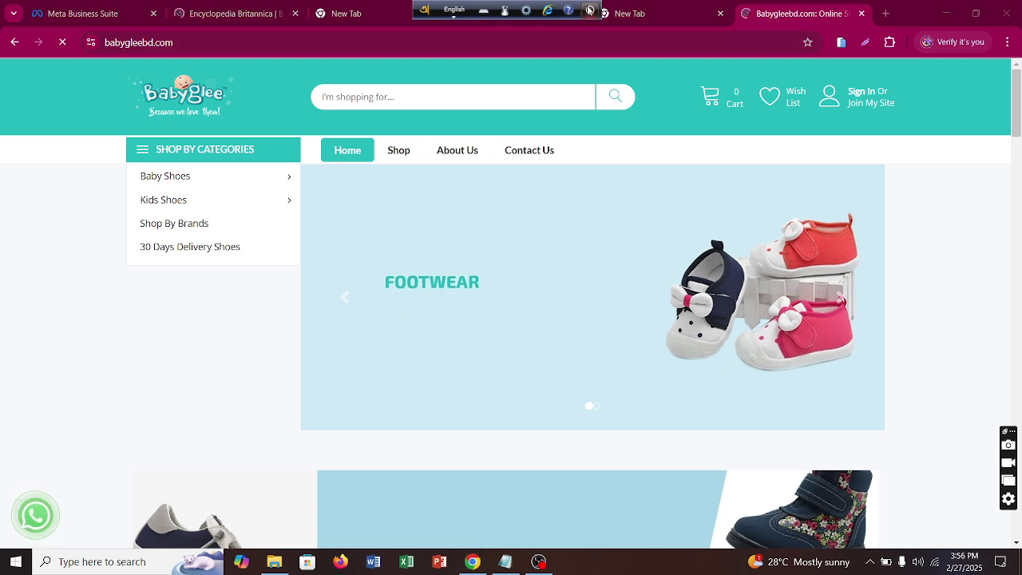
Search Google for 'Web agency' and open the Awwwards 'Best Web Agencies Websites' result.
left_click(647, 14)
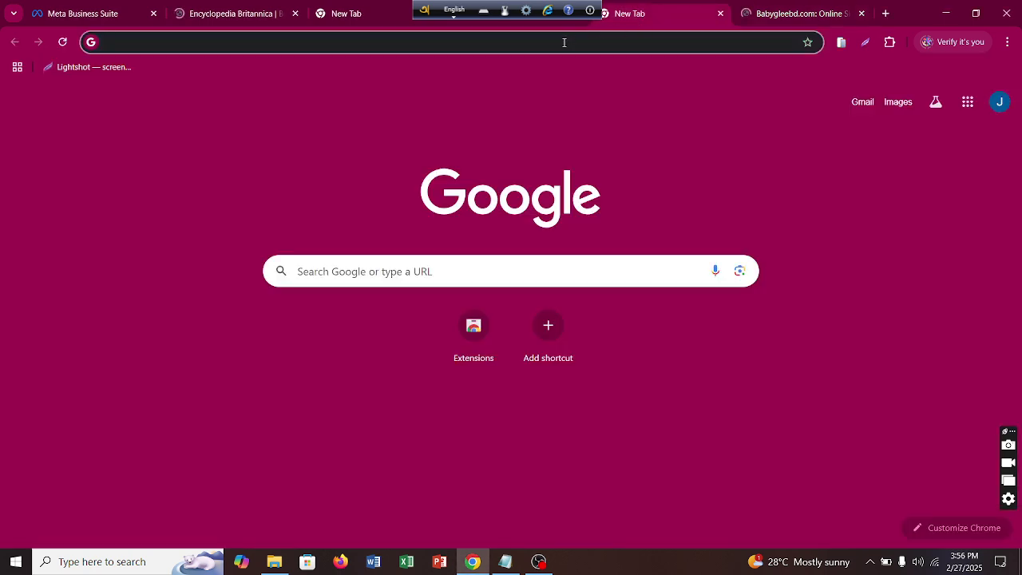
type("hero s")
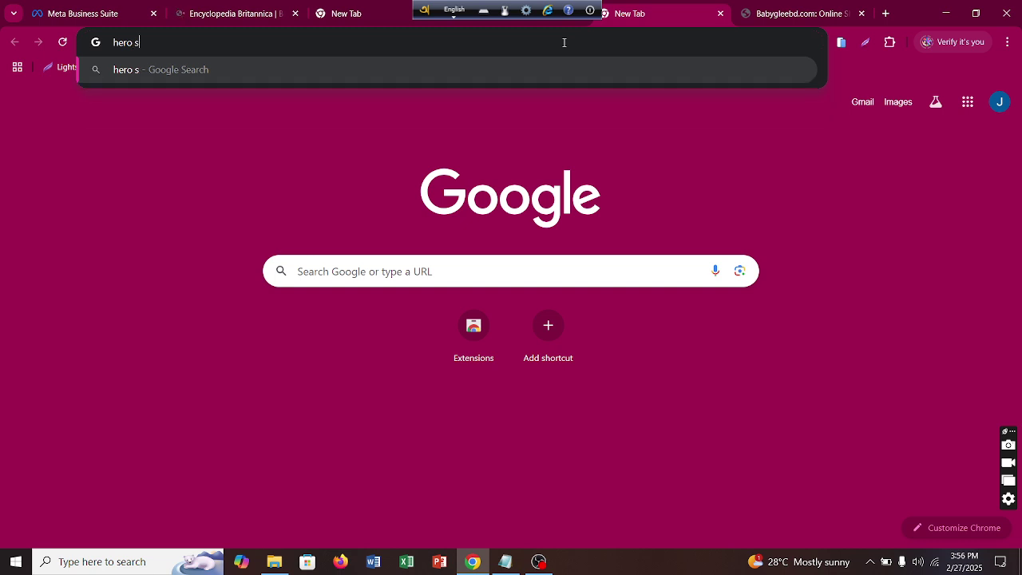
type("ection c")
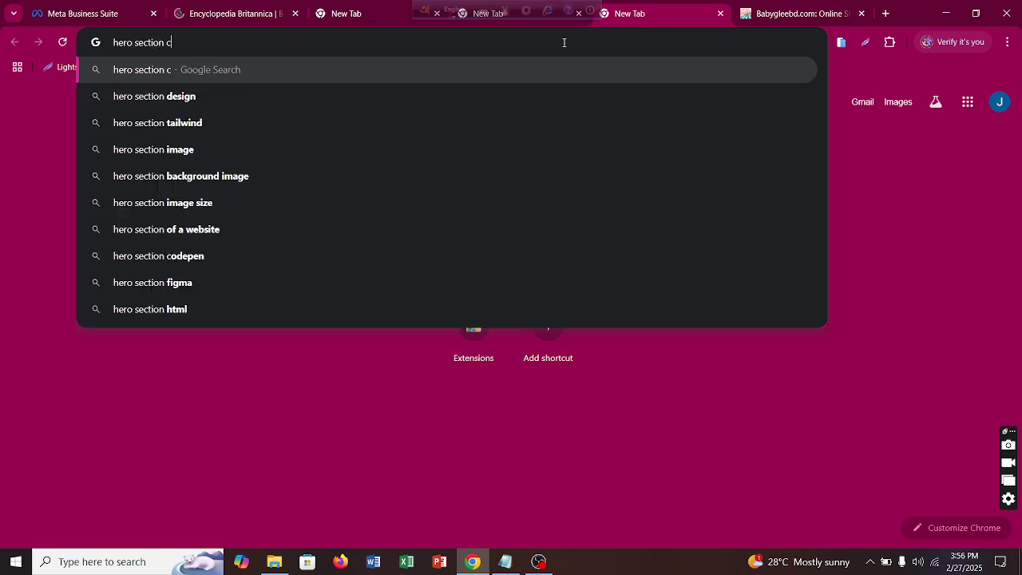
type("onte")
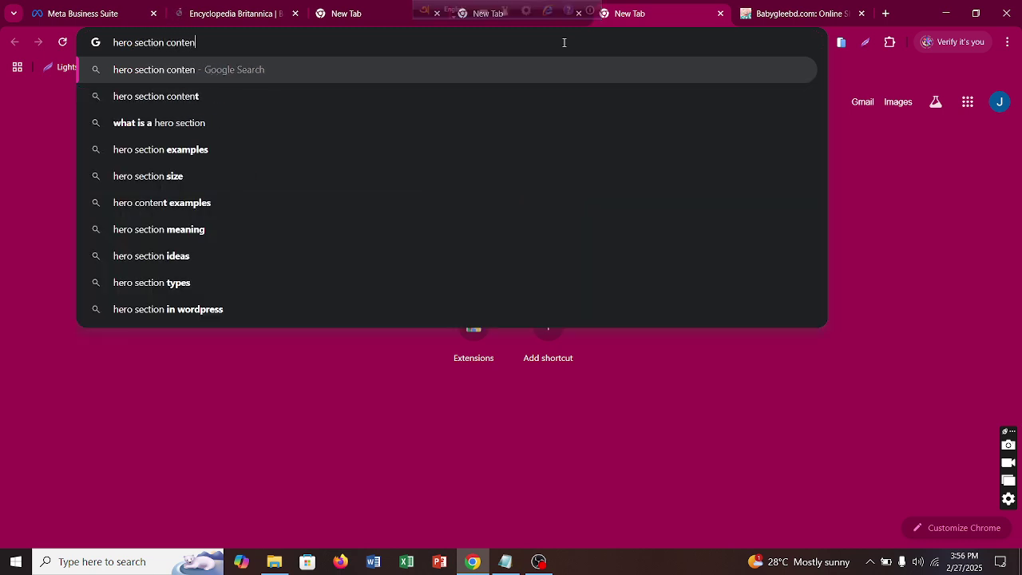
key("ctrl+a")
key("BackSpace")
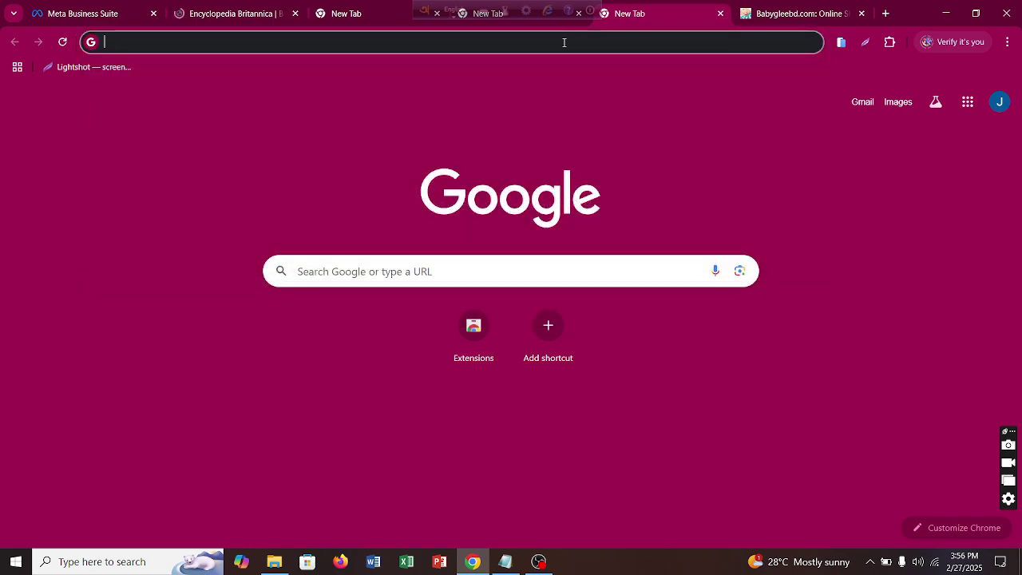
type("Web agency")
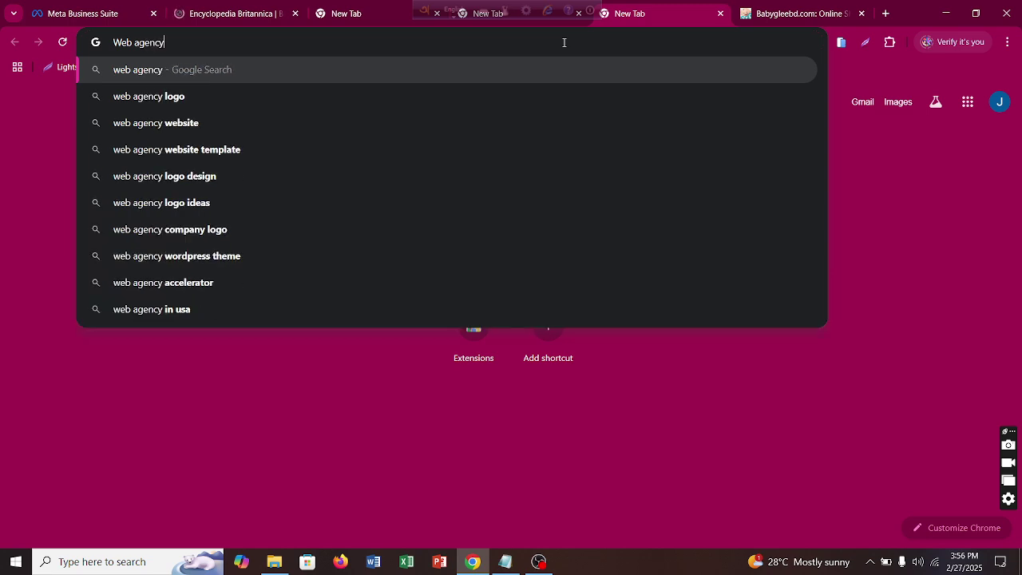
key("Return")
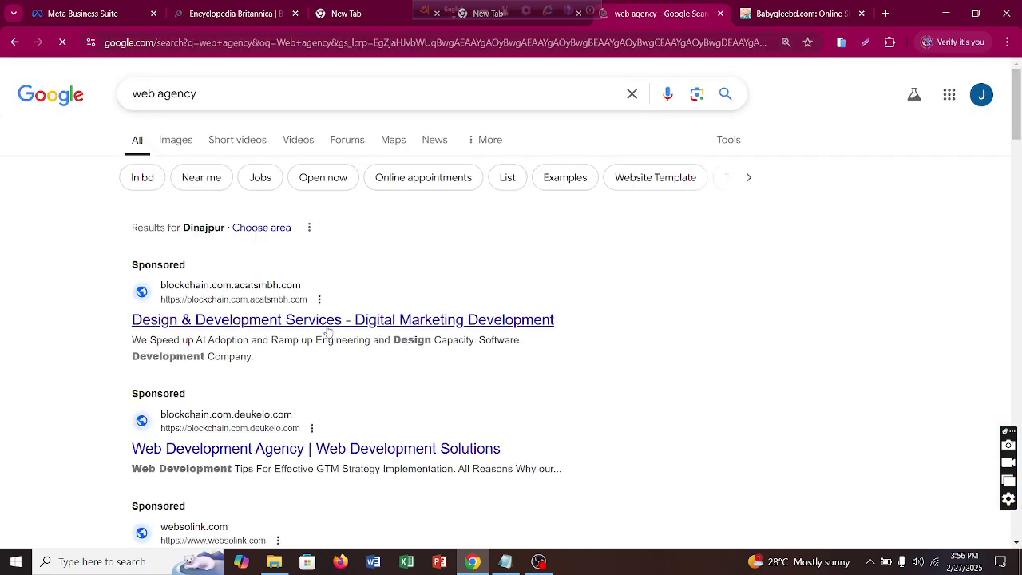
scroll(290, 451, "down", 3)
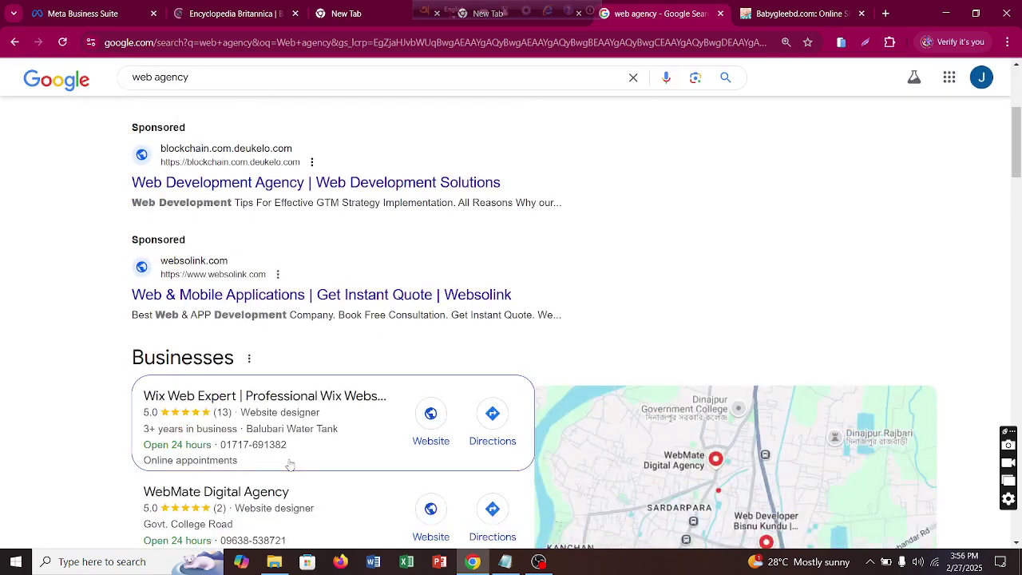
scroll(290, 465, "down", 6)
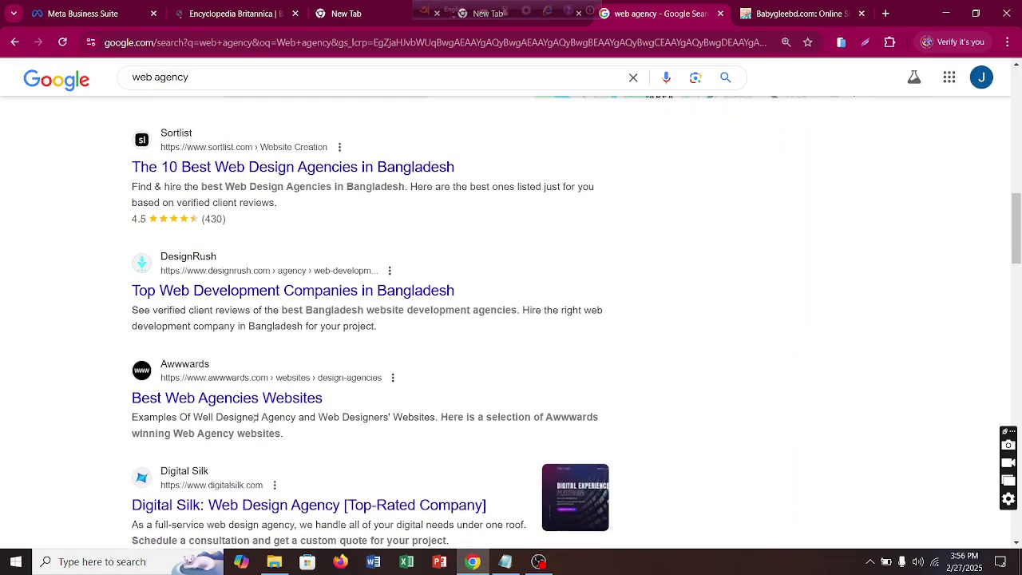
left_click(250, 402)
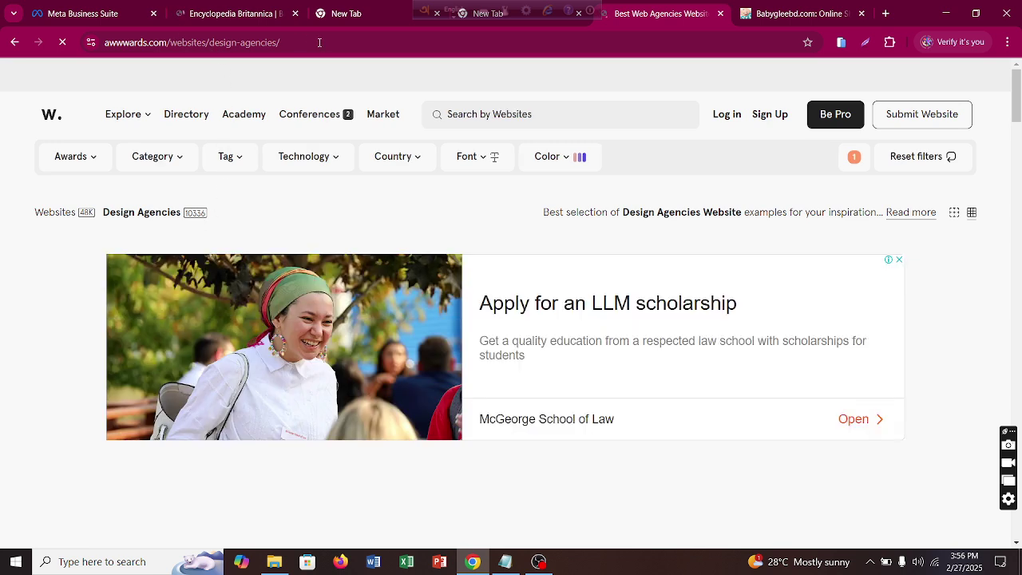
Trim the page address down to awwwards.com and load the Awwwards home page.
double_click(326, 43)
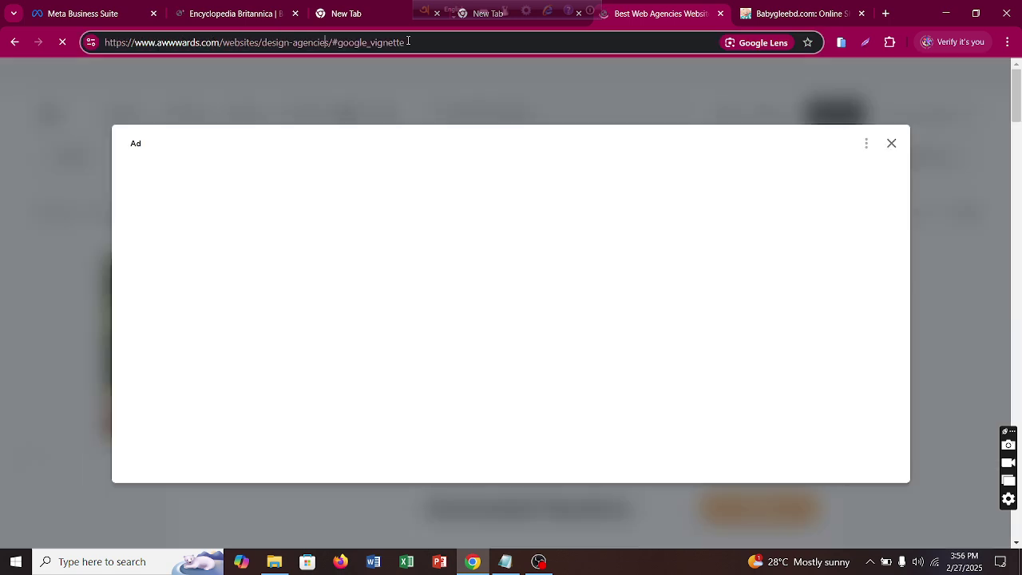
left_click_drag(408, 41, 226, 42)
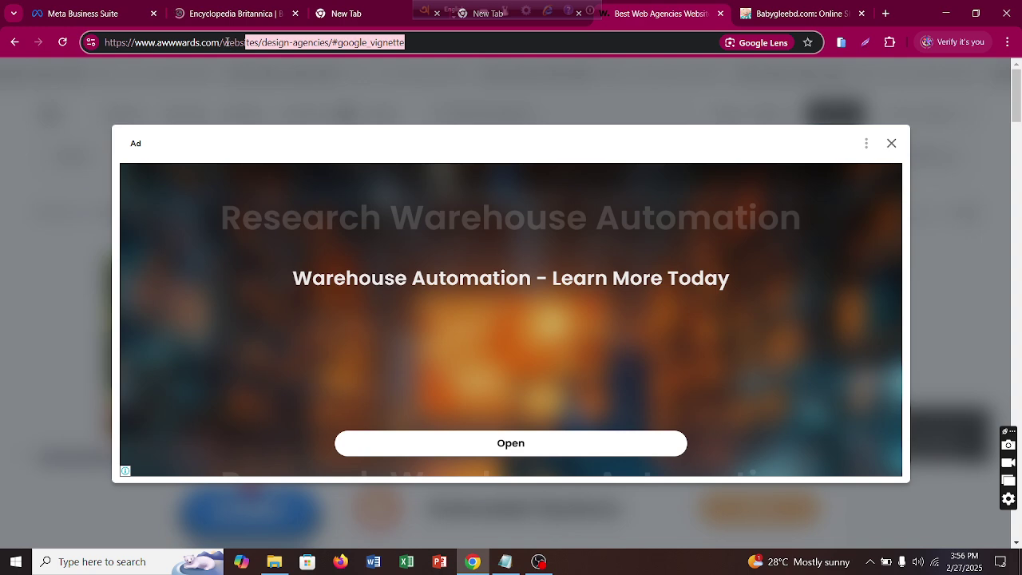
left_click(227, 42)
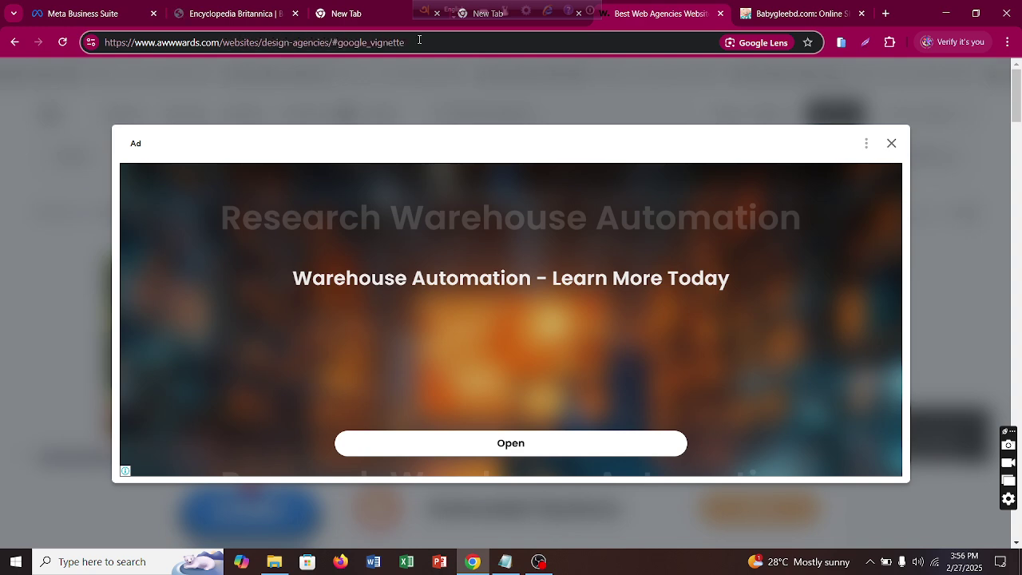
key("BackSpace")
key("BackSpace")
key("BackSpace")
key("BackSpace")
key("BackSpace")
key("BackSpace")
key("BackSpace")
key("BackSpace")
key("BackSpace")
key("BackSpace")
key("BackSpace")
key("BackSpace")
key("BackSpace")
key("BackSpace")
key("BackSpace")
key("BackSpace")
key("BackSpace")
key("BackSpace")
key("BackSpace")
key("BackSpace")
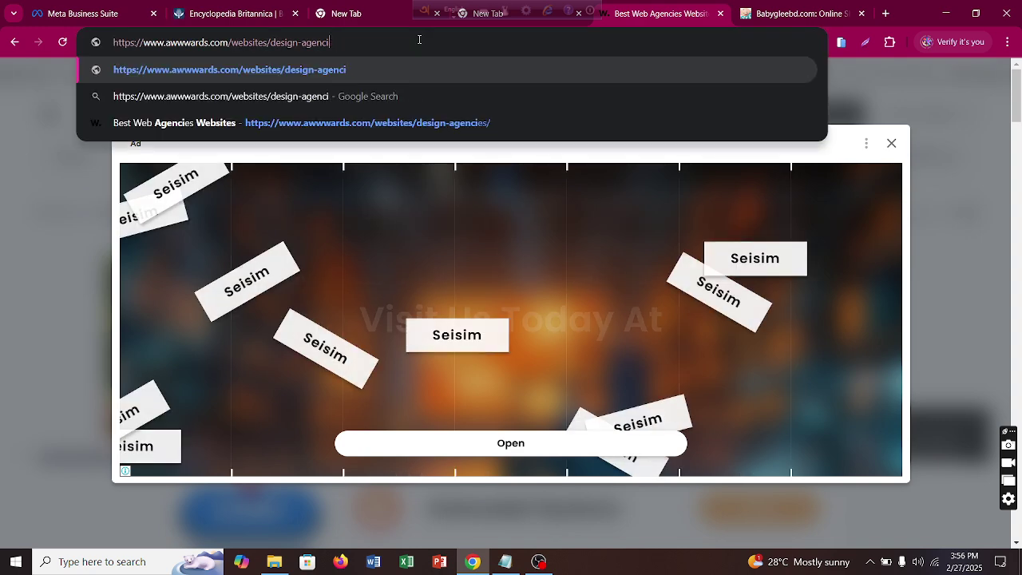
key("BackSpace")
key("BackSpace")
key("BackSpace")
key("BackSpace")
key("BackSpace")
key("BackSpace")
key("BackSpace")
key("BackSpace")
key("BackSpace")
key("BackSpace")
key("BackSpace")
key("BackSpace")
key("BackSpace")
key("BackSpace")
key("BackSpace")
key("BackSpace")
key("BackSpace")
key("BackSpace")
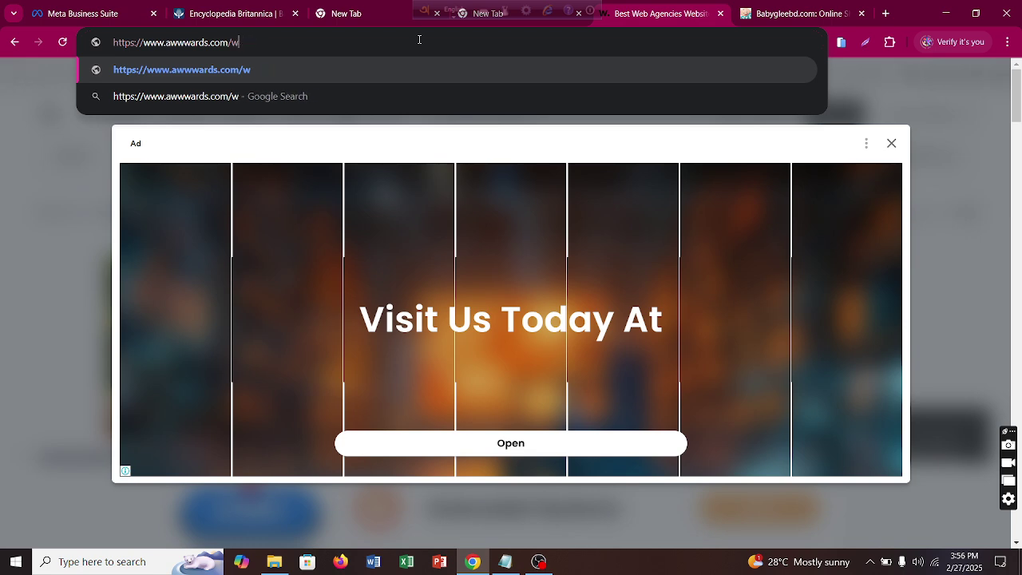
key("BackSpace")
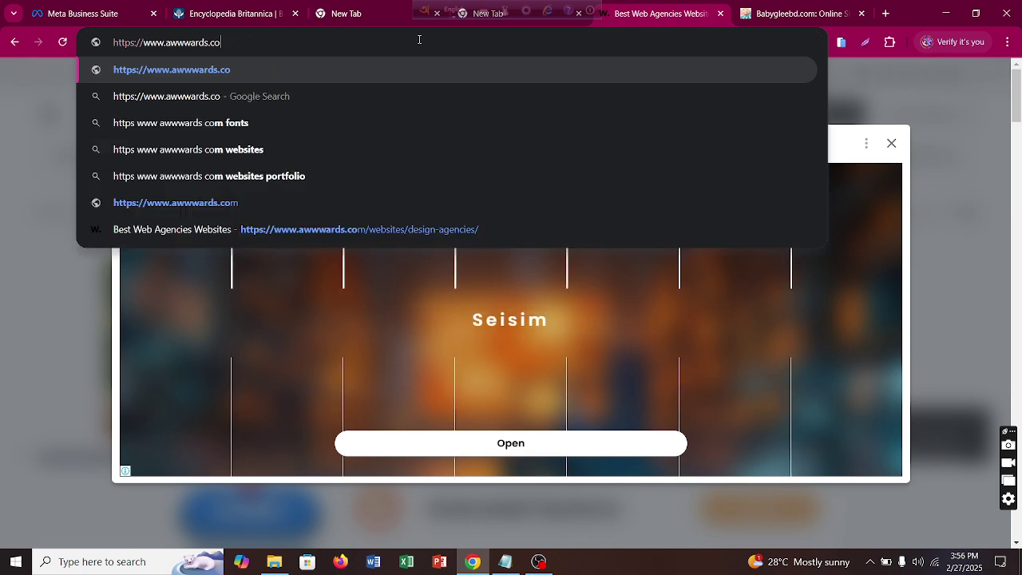
type("m")
key("Return")
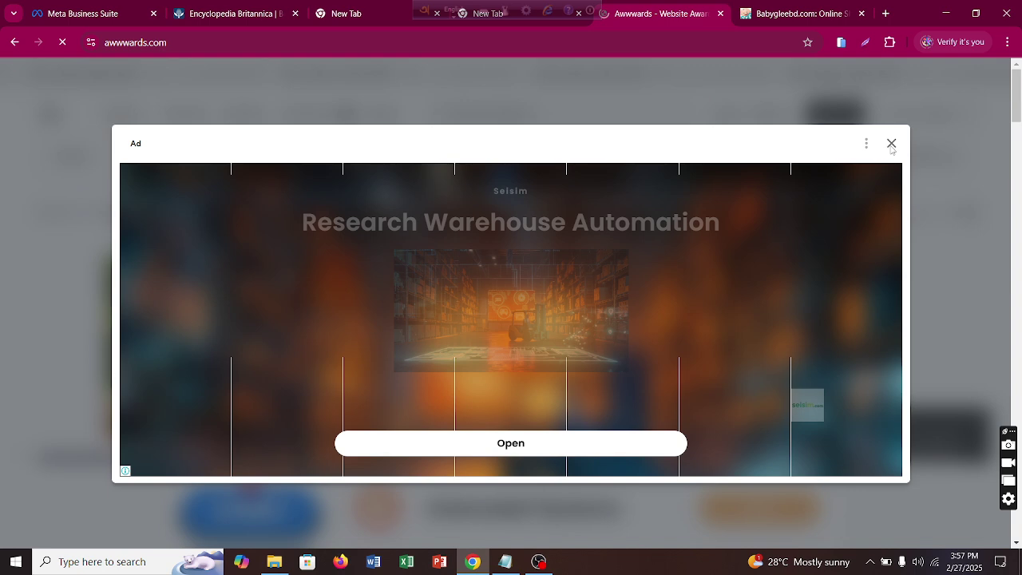
Exit the language toolbar and go back to the 'web agency' search results.
left_click(590, 13)
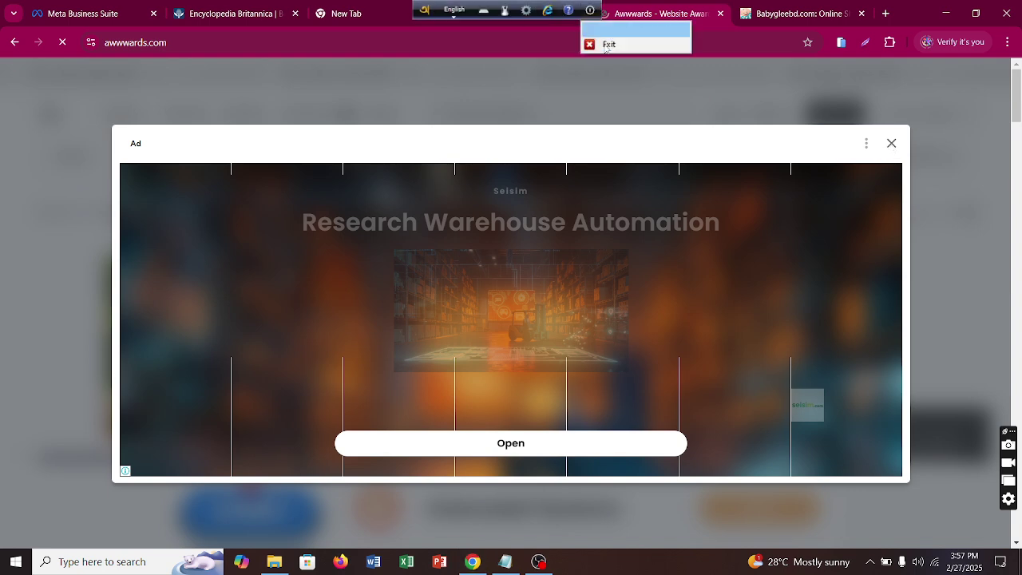
left_click(613, 50)
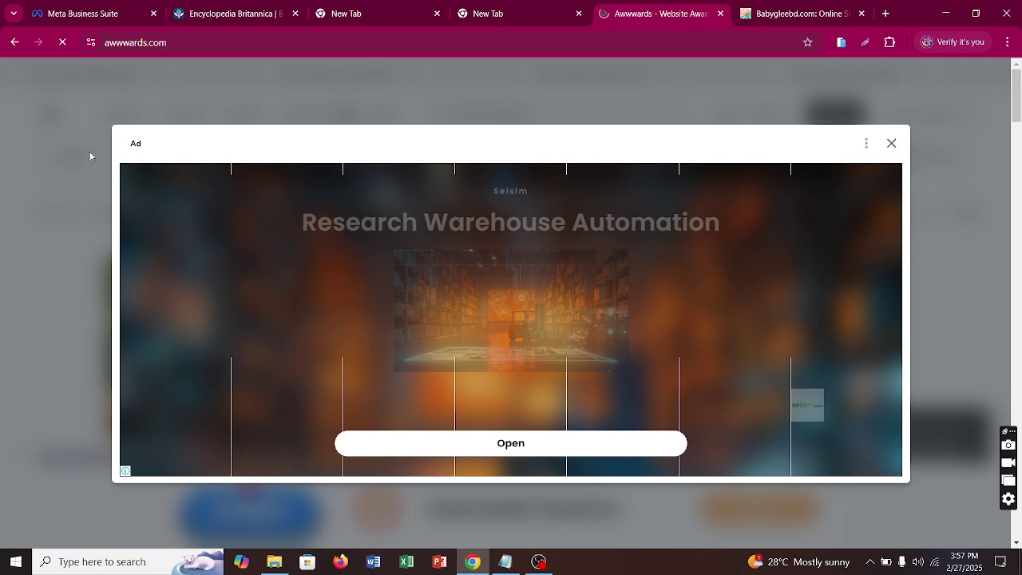
key("alt+Left")
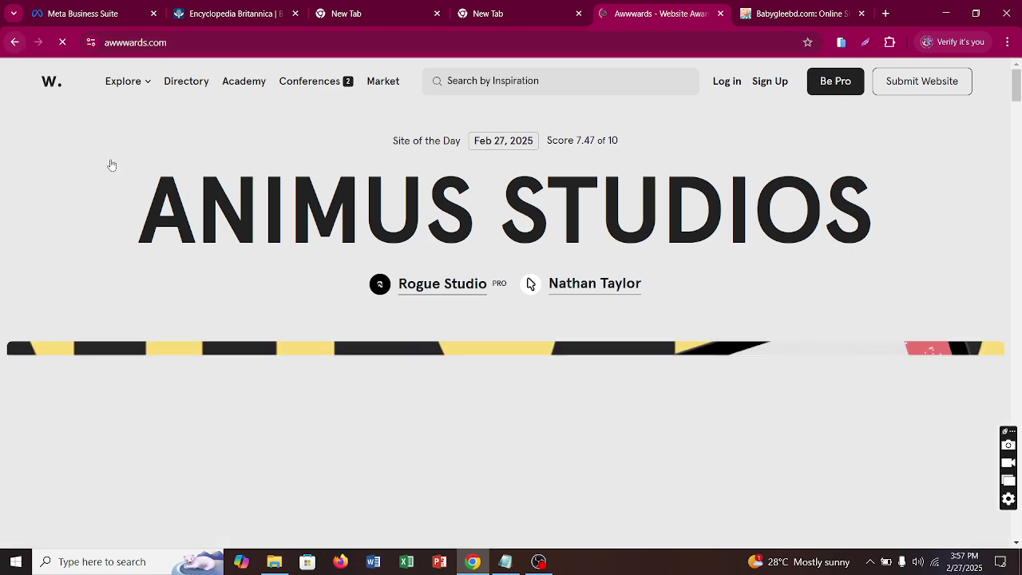
key("alt+Left")
Open the Blocksy Web Agency search result in a new tab.
scroll(174, 402, "down", 6)
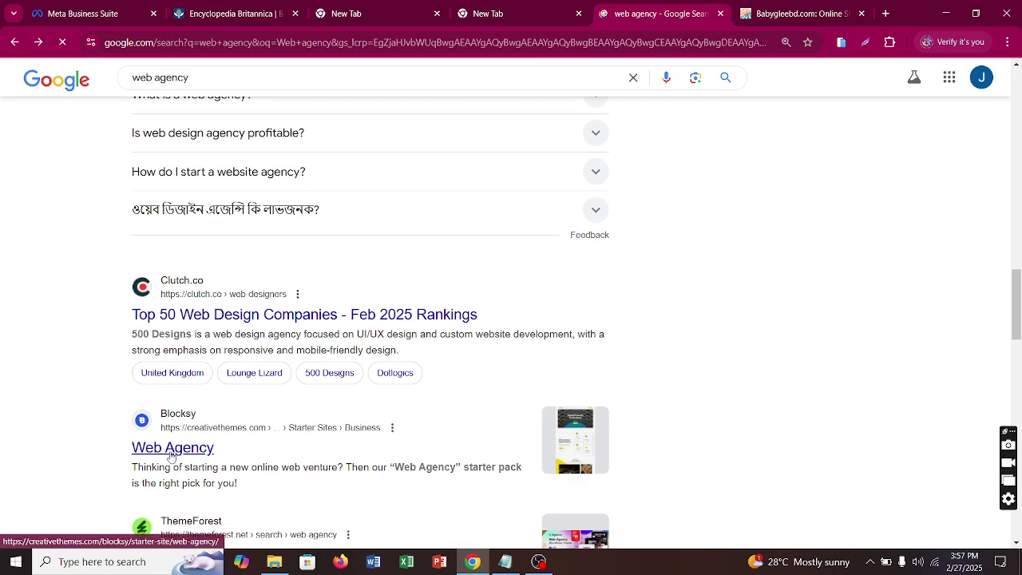
scroll(173, 446, "down", 1)
scroll(171, 452, "up", 1)
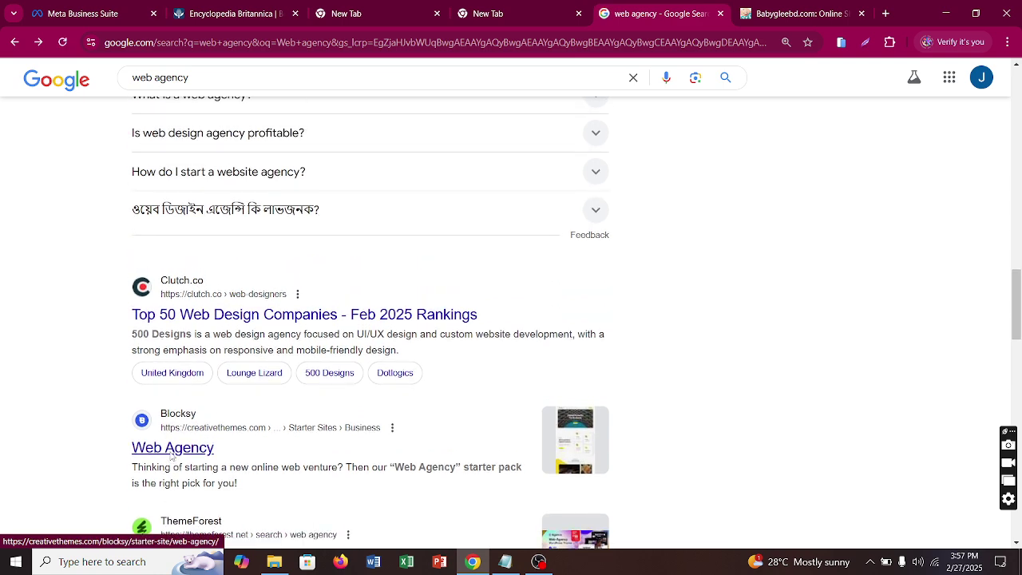
right_click(171, 452)
left_click(238, 288)
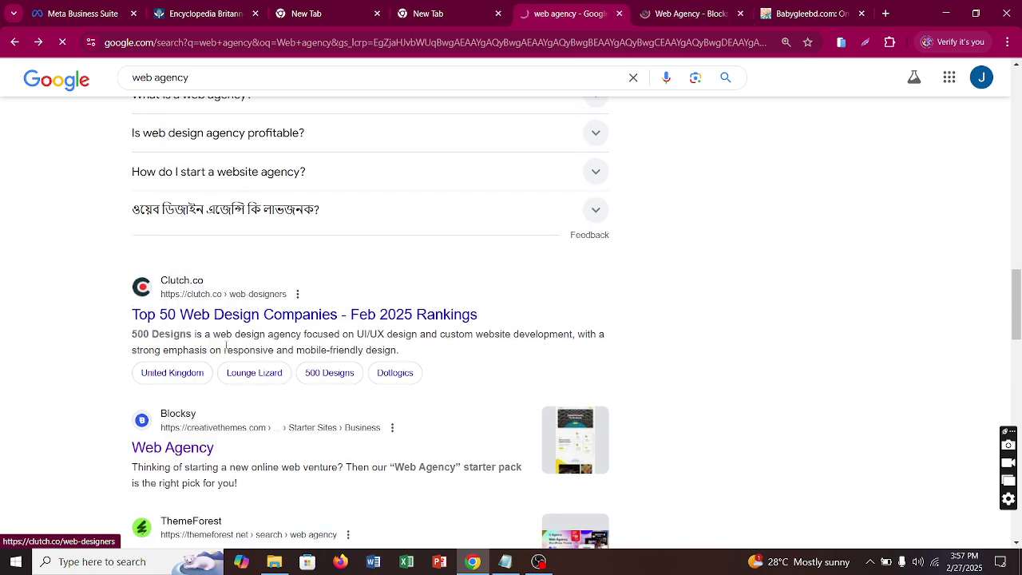
Open Clutch's top web design companies list and Lounge Lizard's website in new tabs.
scroll(222, 359, "up", 3)
scroll(218, 364, "down", 3)
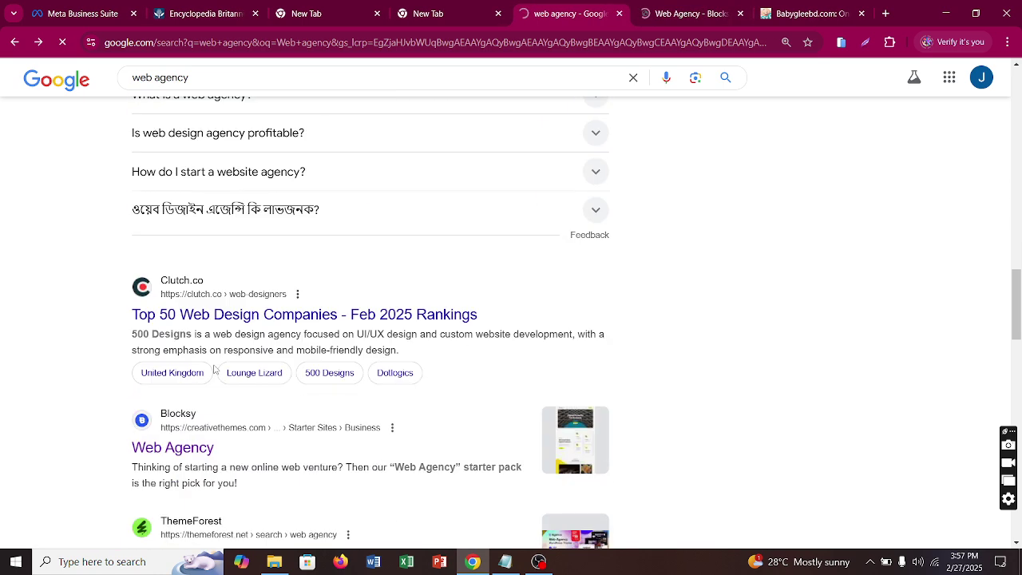
right_click(229, 313)
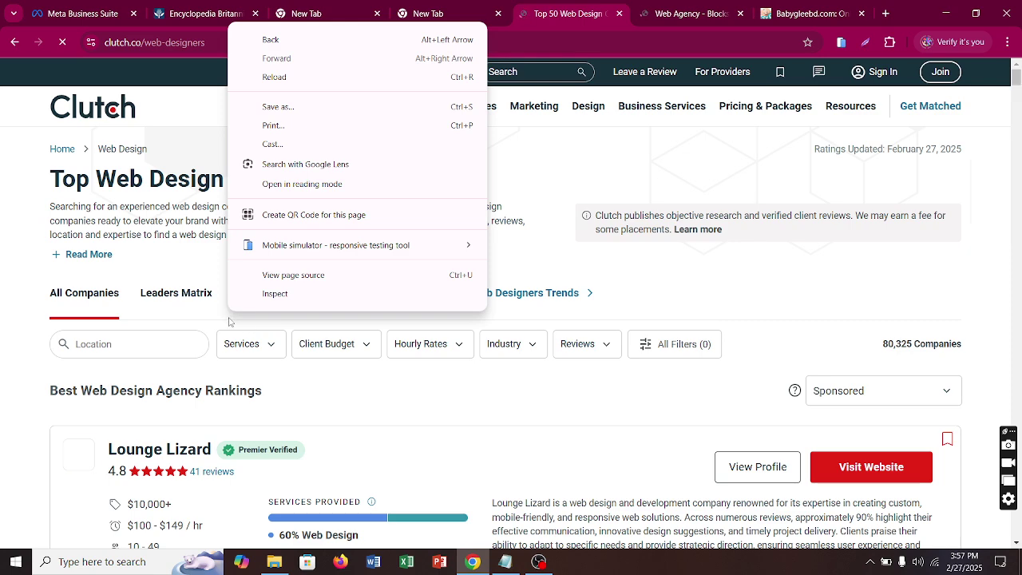
left_click(564, 399)
scroll(563, 399, "down", 2)
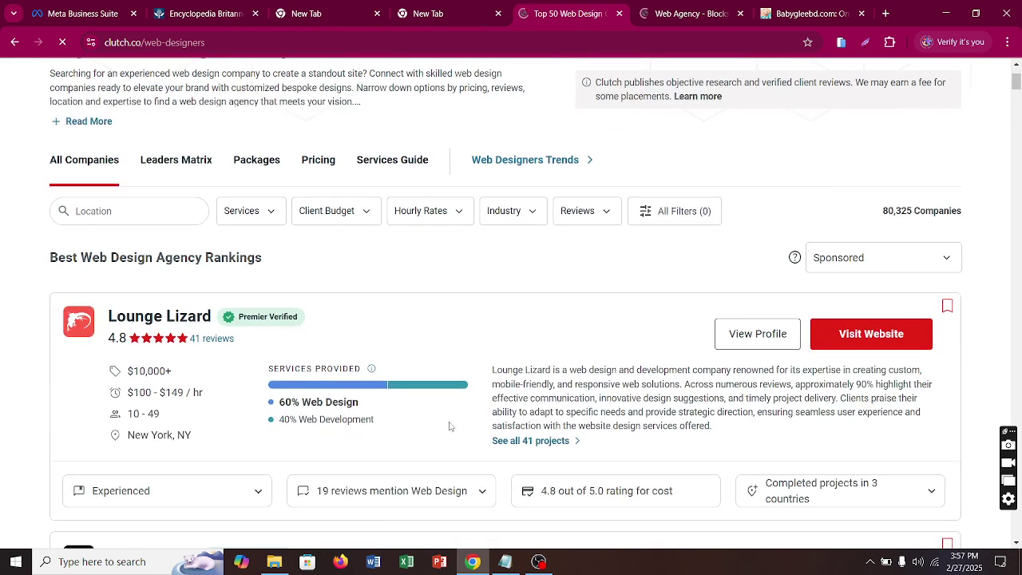
left_click(620, 402)
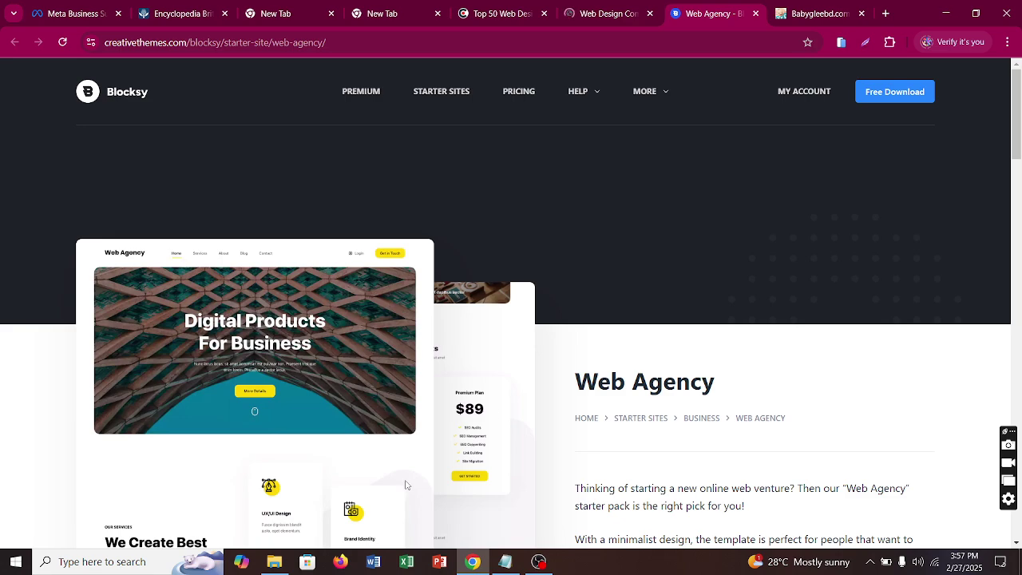
scroll(439, 371, "down", 3)
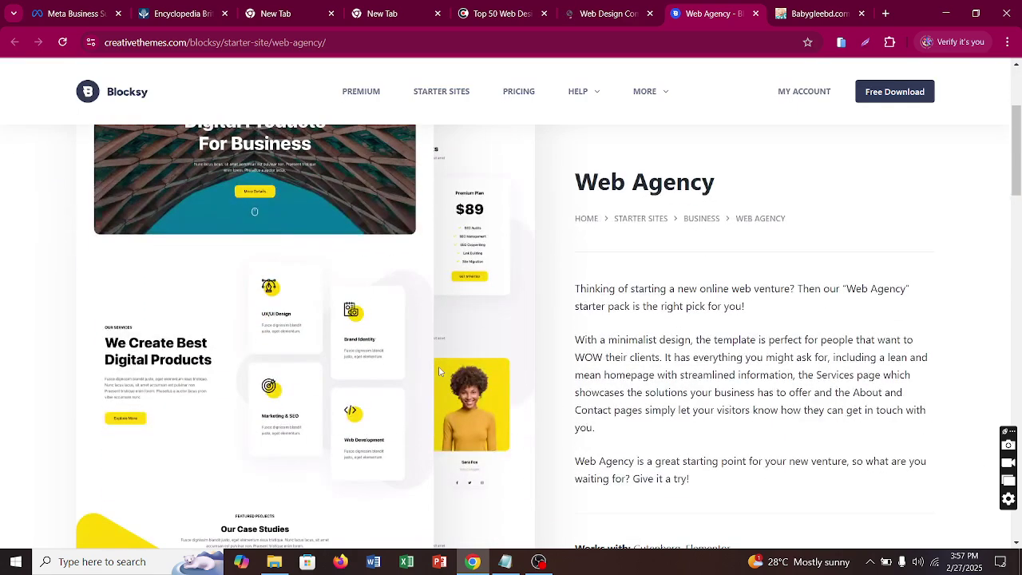
scroll(439, 371, "up", 3)
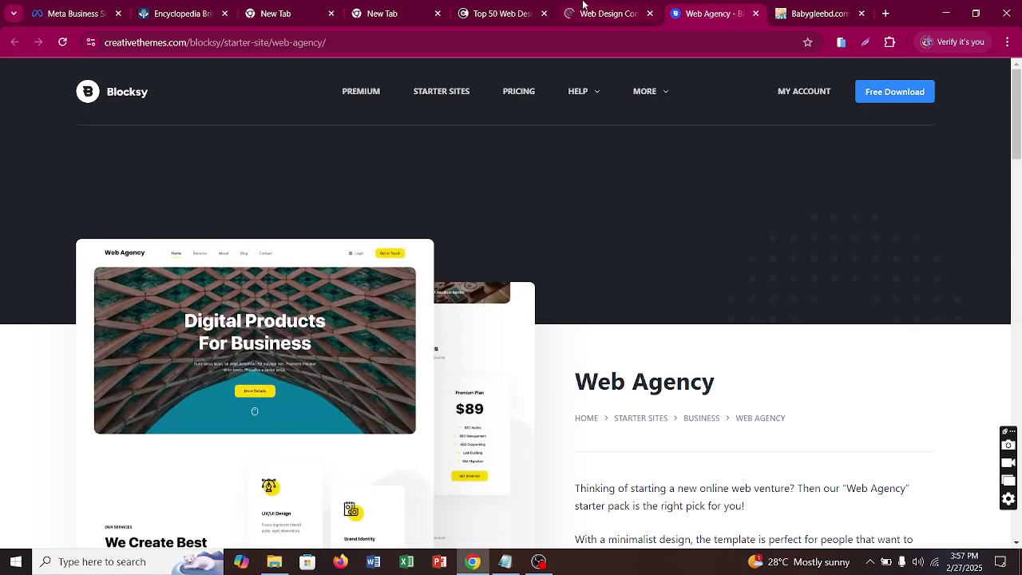
Switch to the Lounge Lizard tab and read its hero heading and About Us section.
left_click(583, 5)
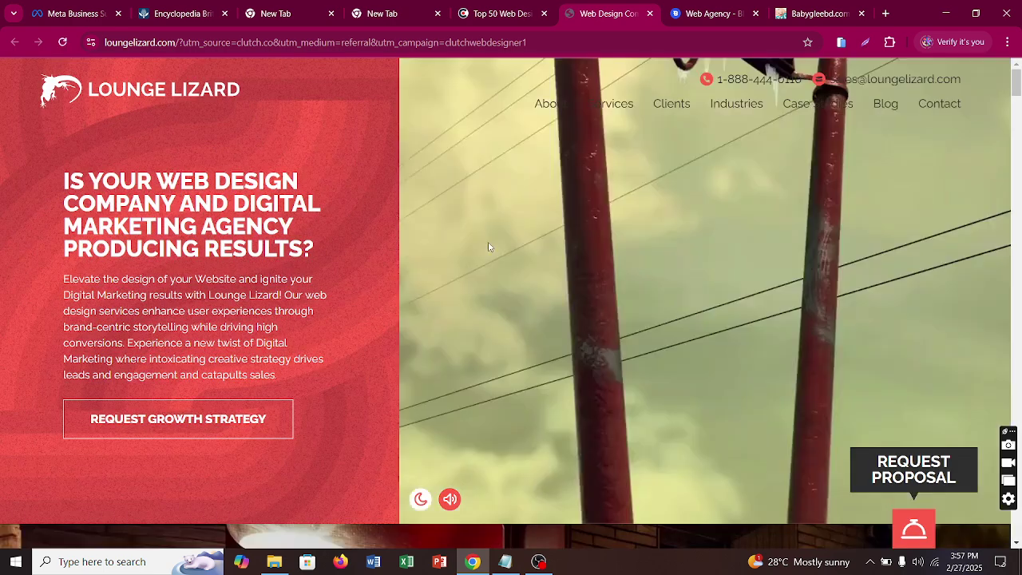
scroll(489, 246, "down", 4)
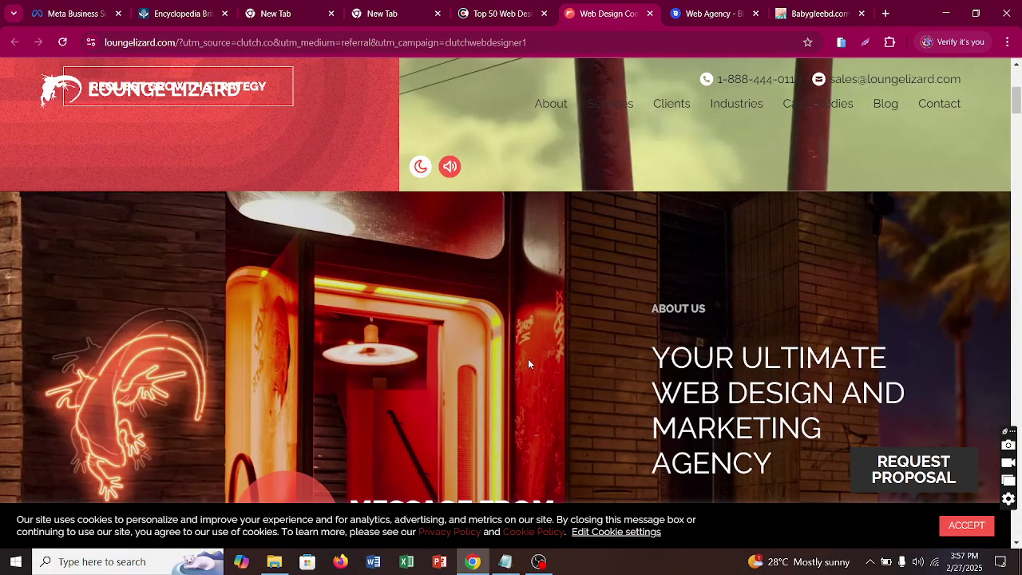
scroll(527, 363, "up", 4)
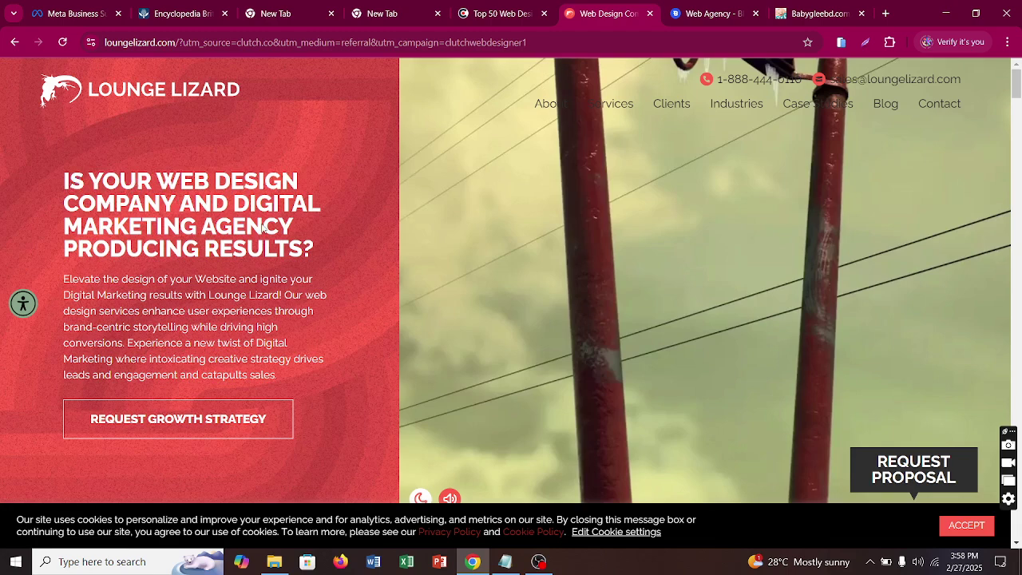
left_click_drag(214, 181, 281, 182)
left_click(259, 272)
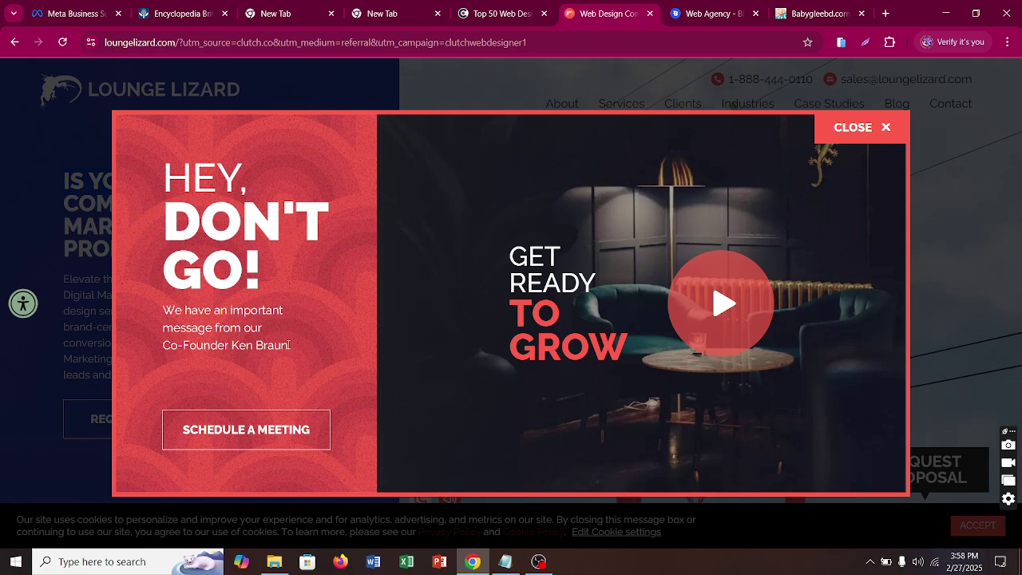
Close the 'Hey, Don't Go!' popup to reveal Lounge Lizard's hero section and cookie notice.
left_click_drag(292, 349, 147, 313)
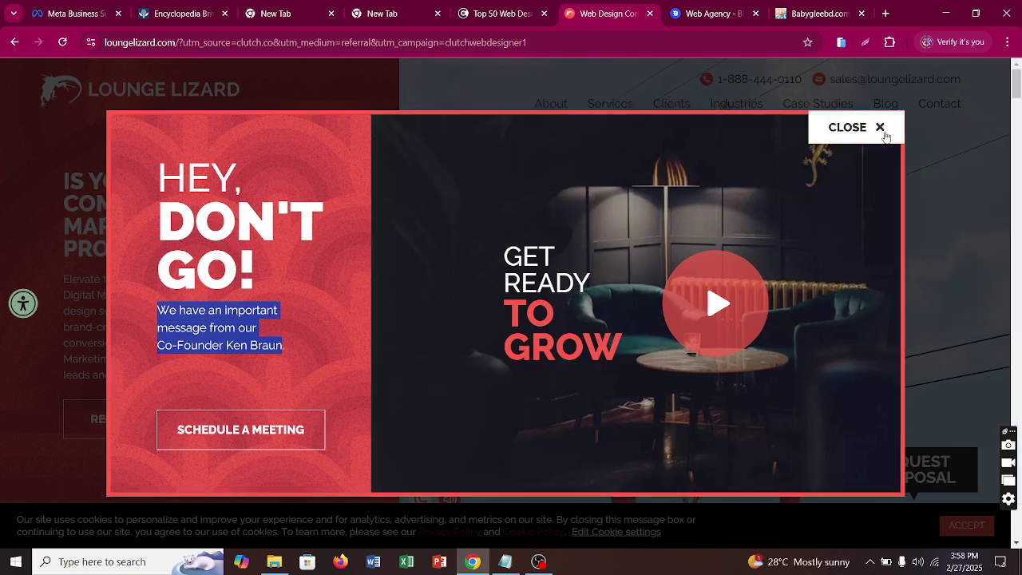
left_click(884, 131)
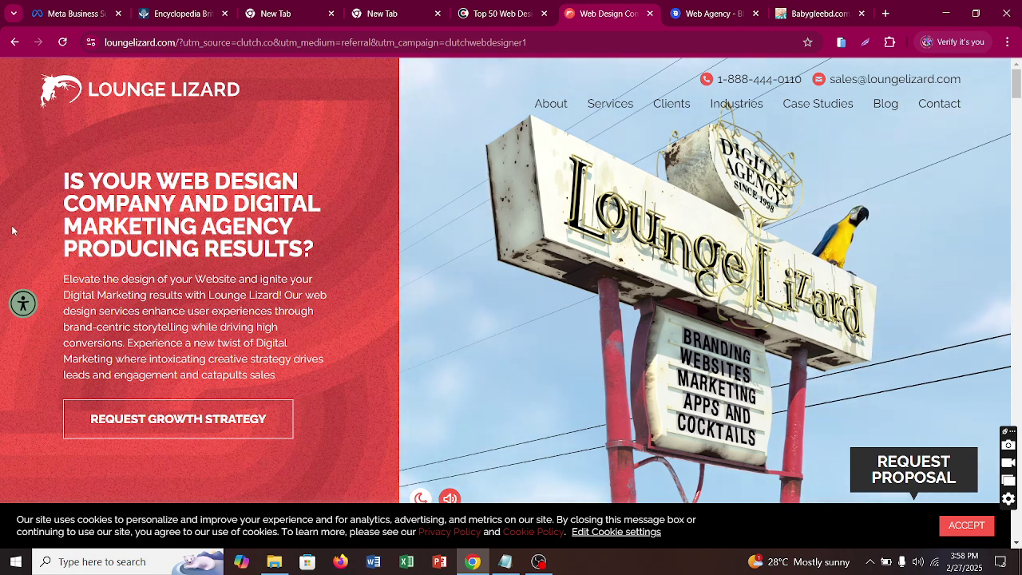
left_click_drag(62, 183, 423, 239)
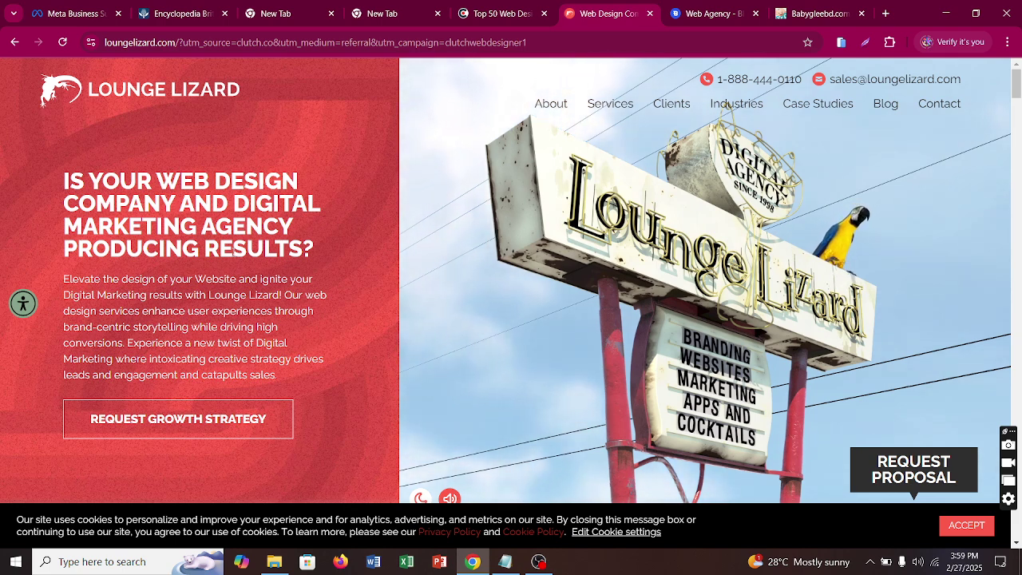
scroll(206, 237, "down", 2)
scroll(206, 237, "up", 2)
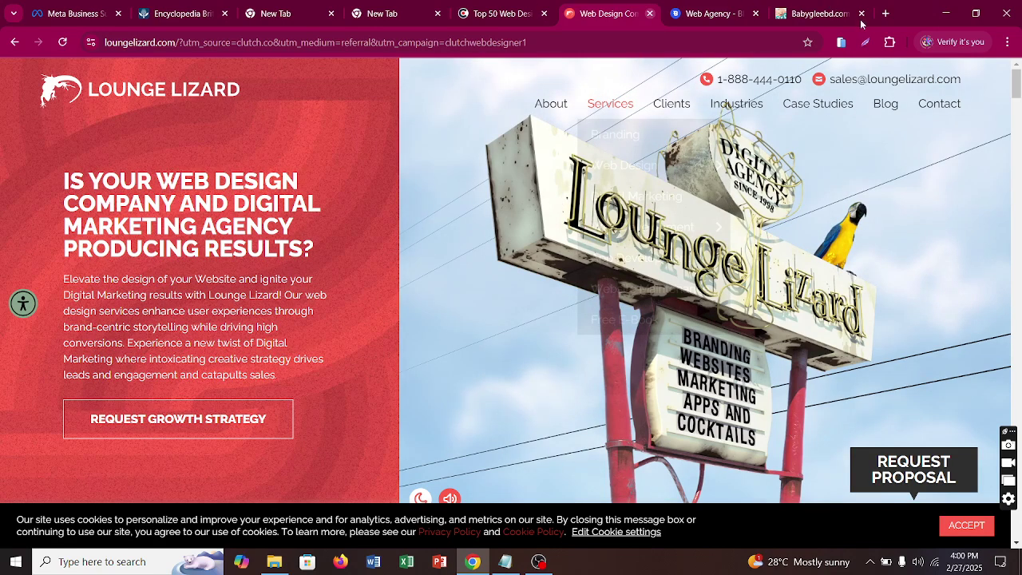
Close the Lounge Lizard tab and search for 'seopage1' in a new tab.
key("ctrl+w")
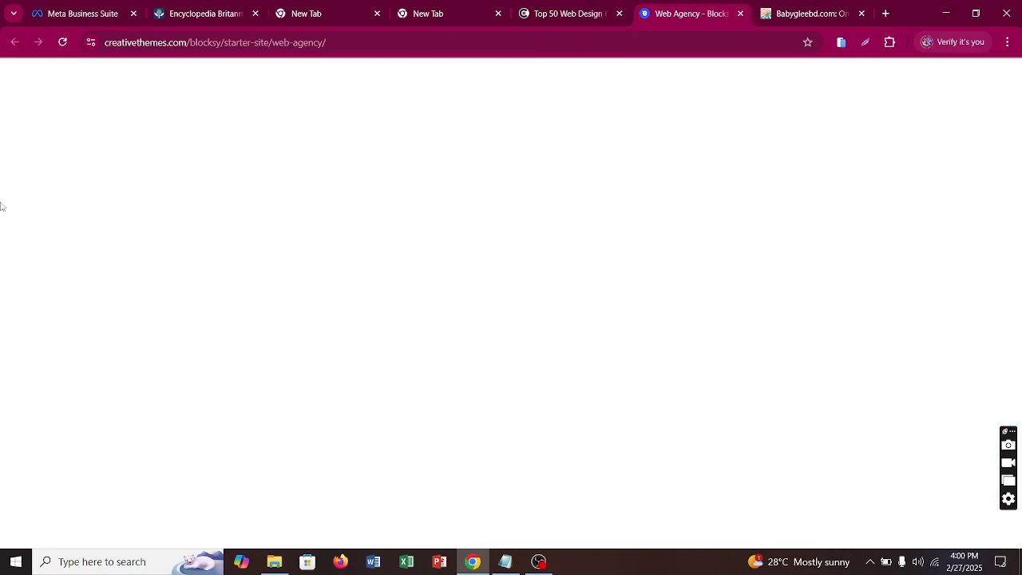
key("ctrl+t")
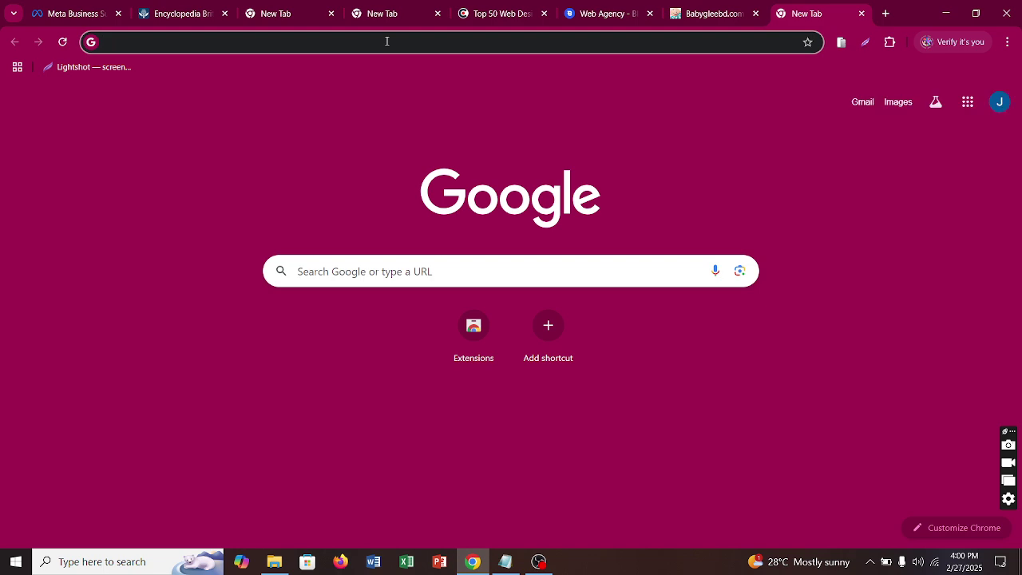
type("seopage1")
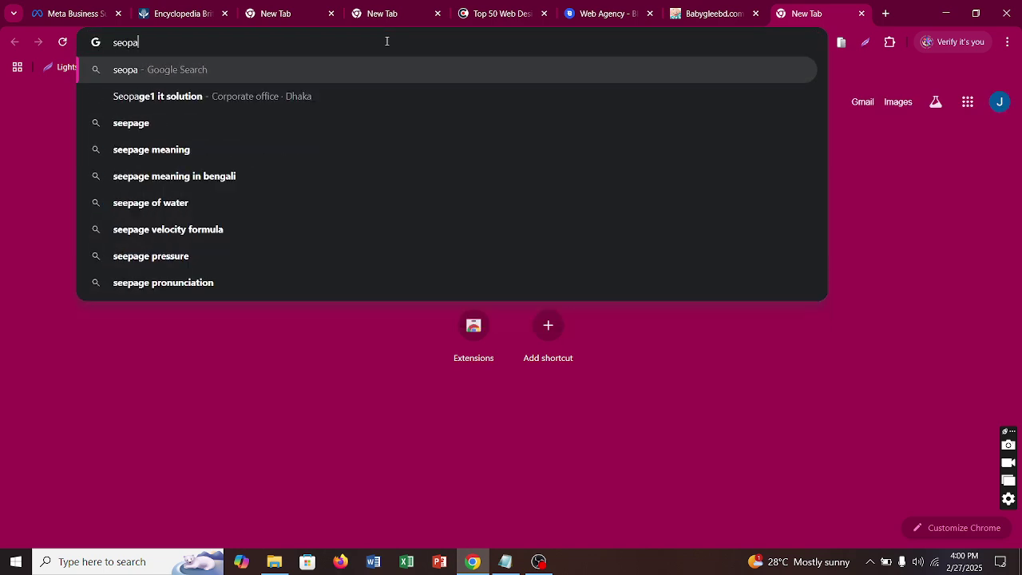
key("Return")
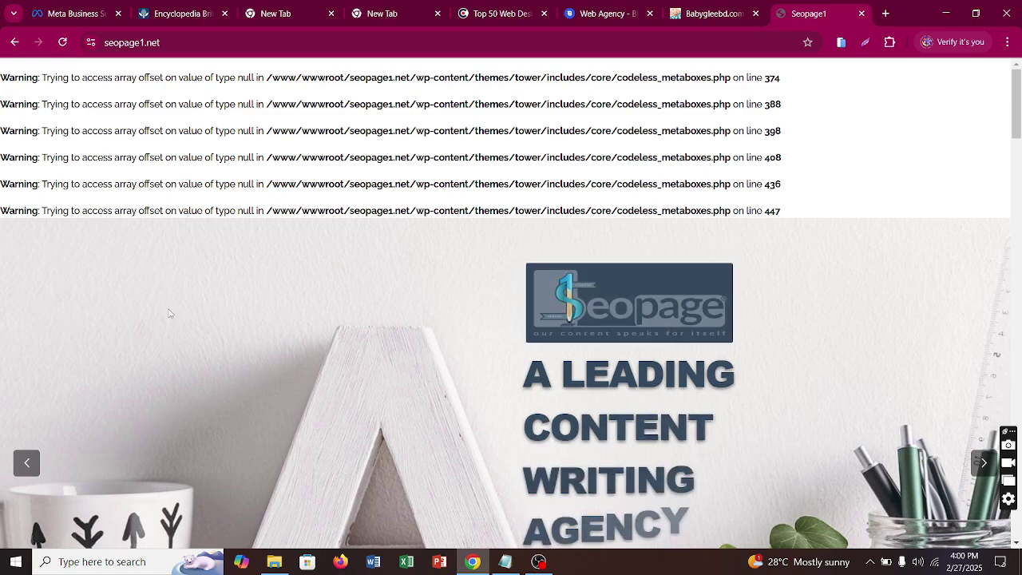
Browse the seopage1.net homepage through its content features, Who We Are history and Latest News.
scroll(168, 313, "down", 5)
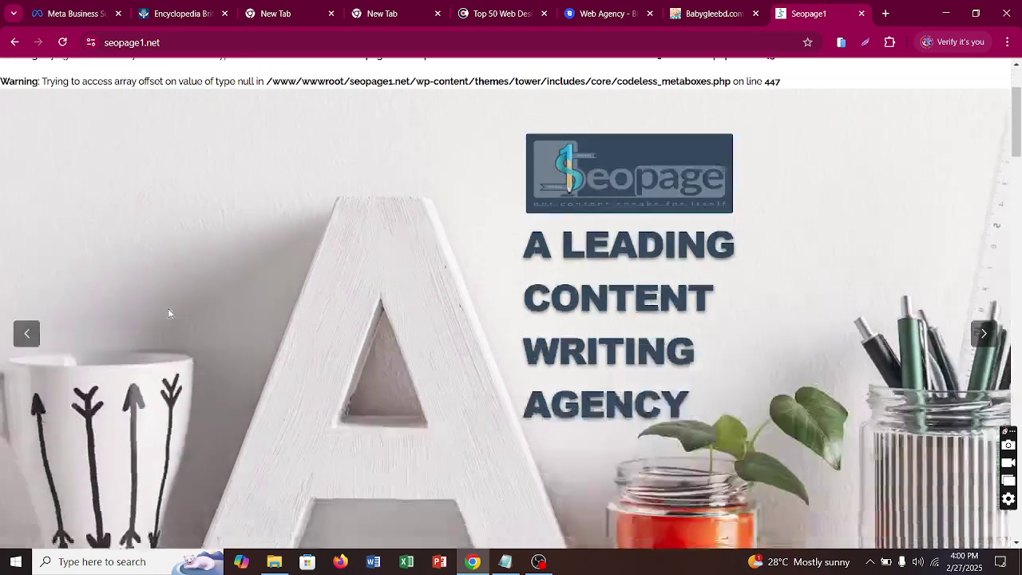
scroll(169, 313, "up", 3)
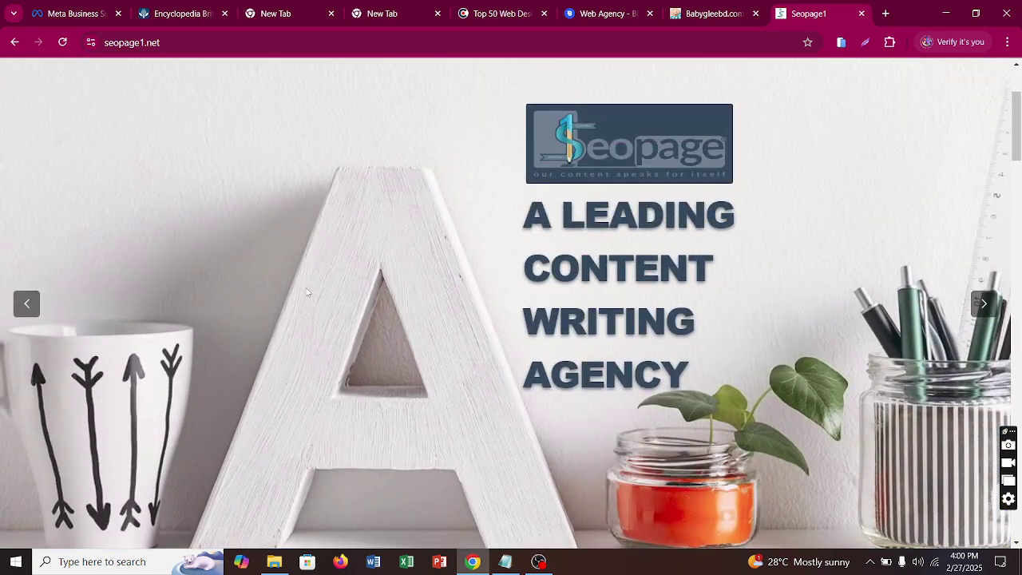
scroll(641, 379, "down", 5)
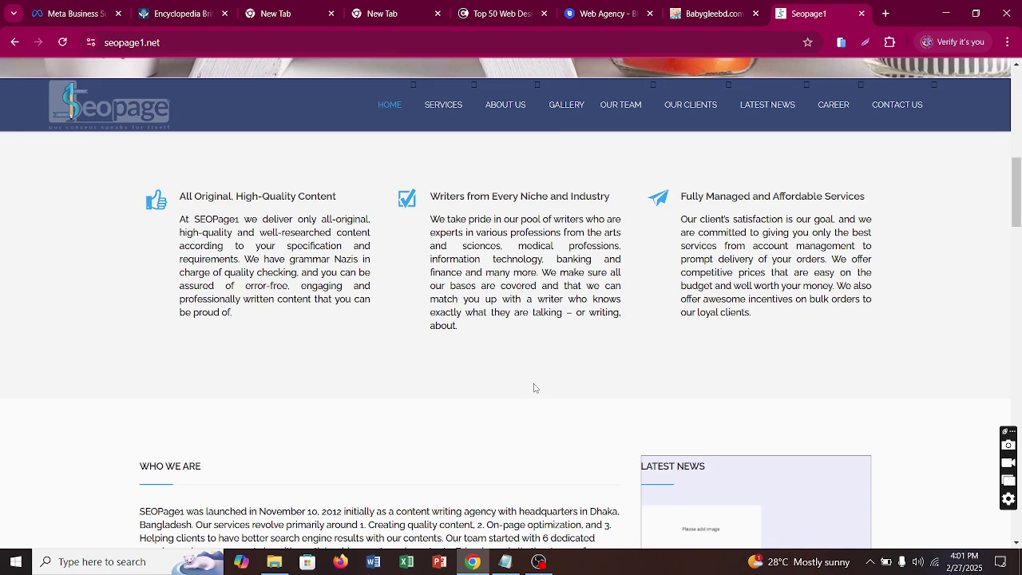
scroll(535, 388, "down", 1)
scroll(535, 388, "up", 1)
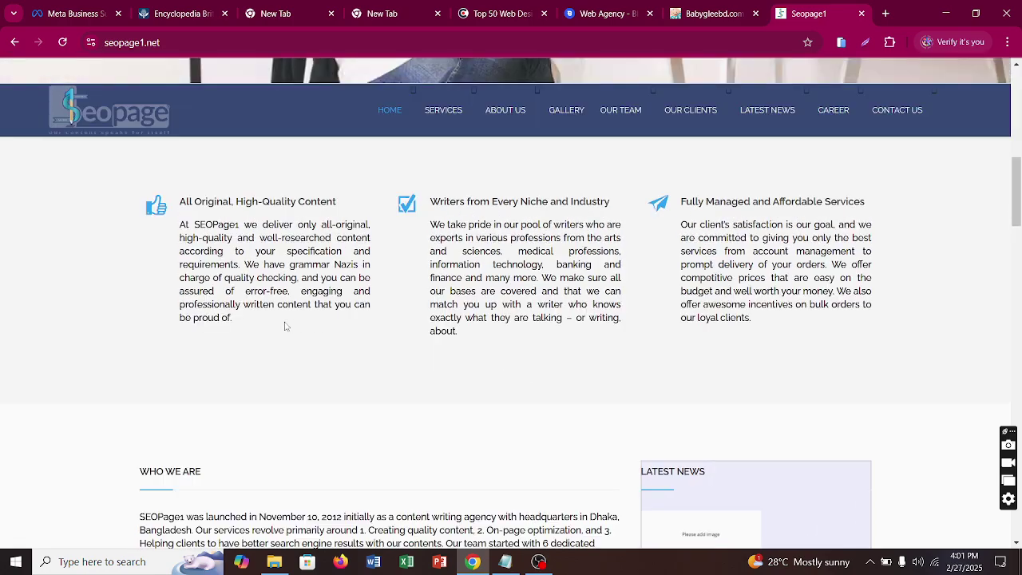
left_click_drag(222, 320, 141, 225)
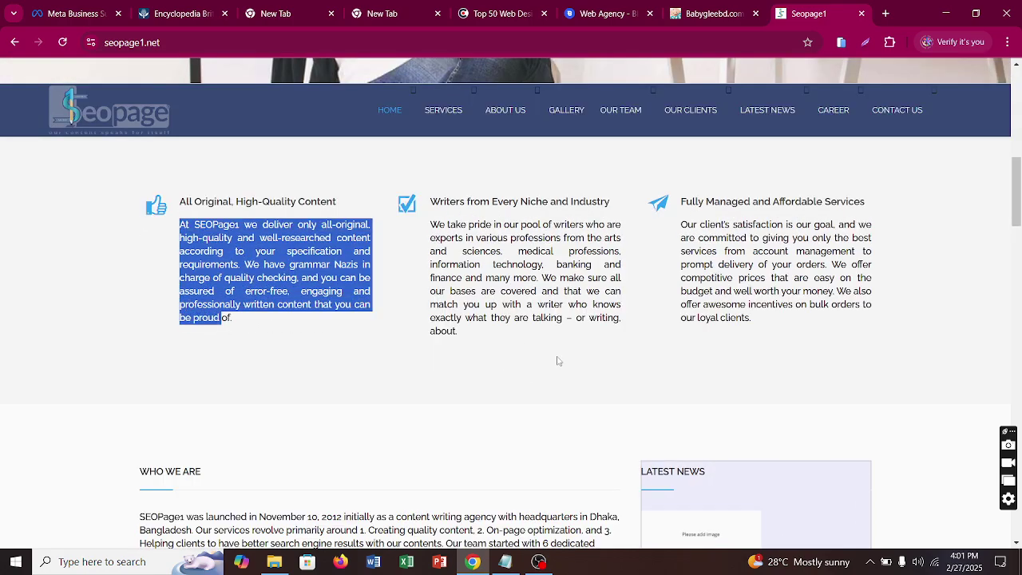
scroll(437, 291, "down", 4)
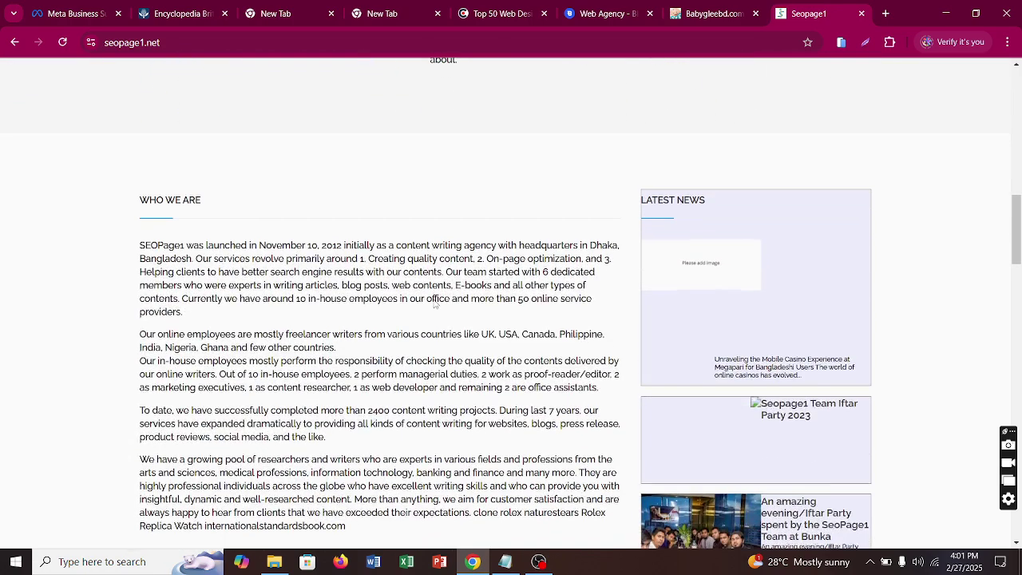
scroll(434, 304, "down", 4)
scroll(434, 303, "up", 12)
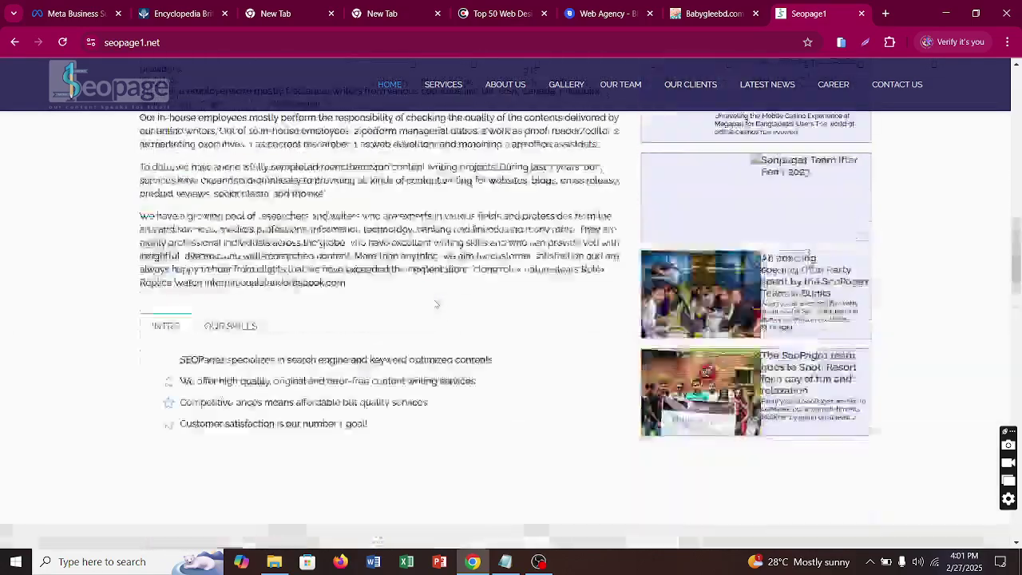
scroll(433, 304, "up", 2)
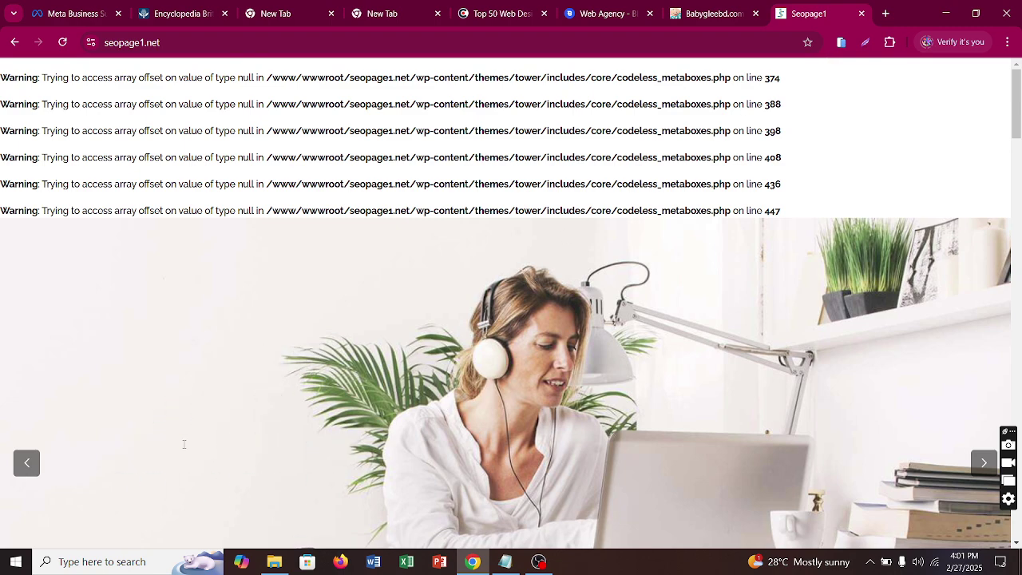
scroll(184, 445, "down", 2)
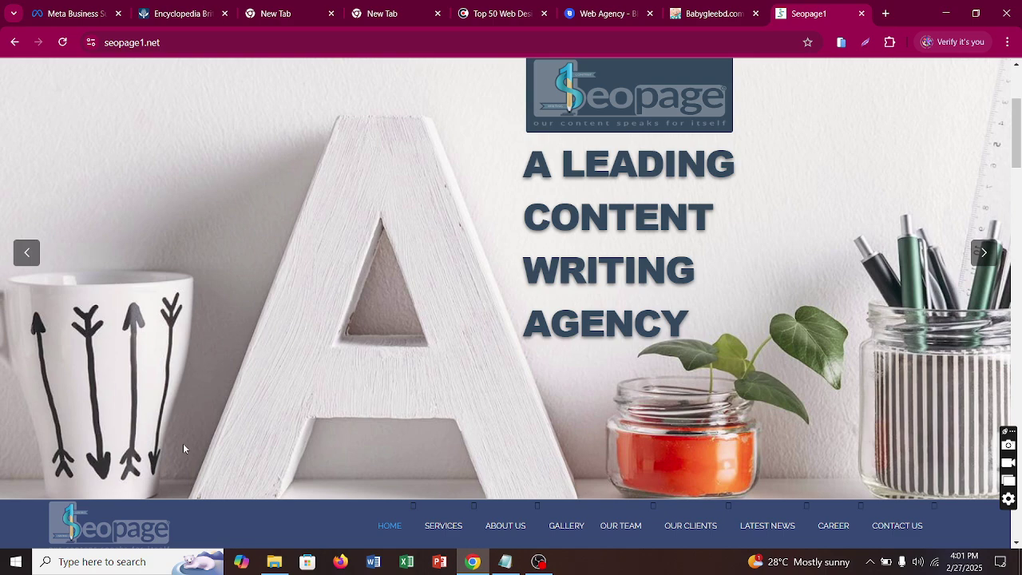
scroll(1, 459, "down", 2)
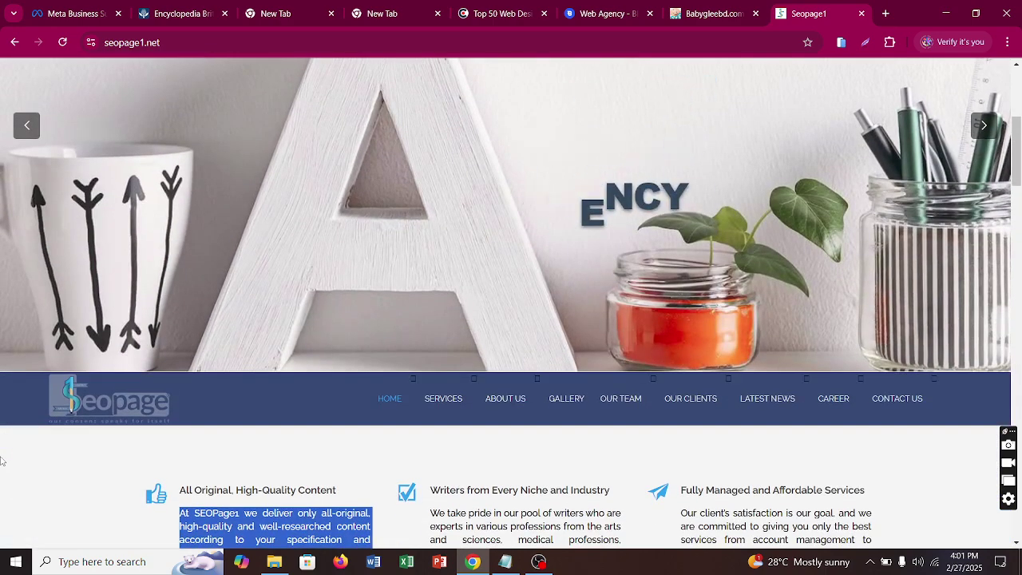
scroll(1, 459, "down", 5)
scroll(1, 459, "down", 2)
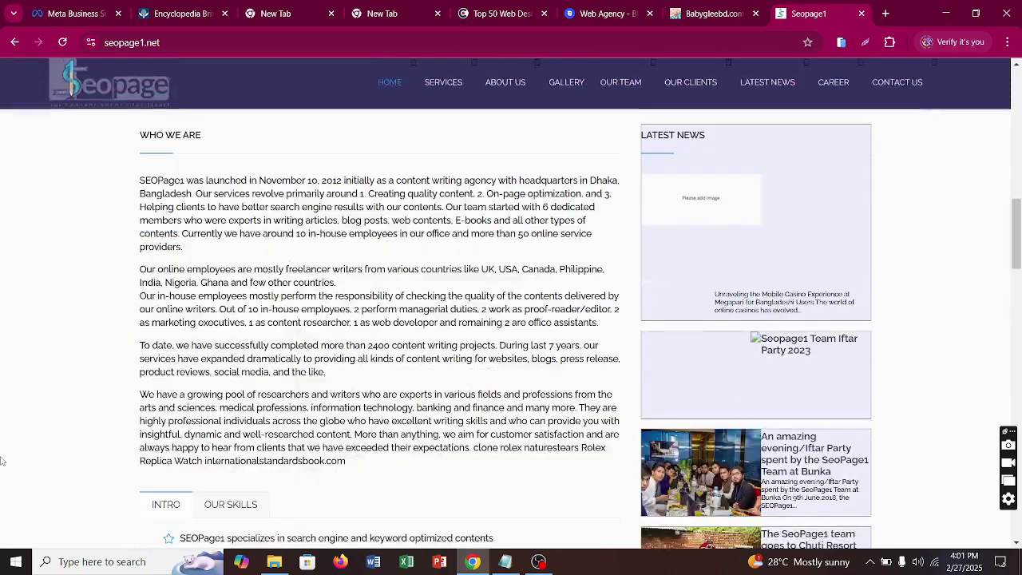
scroll(2, 460, "down", 2)
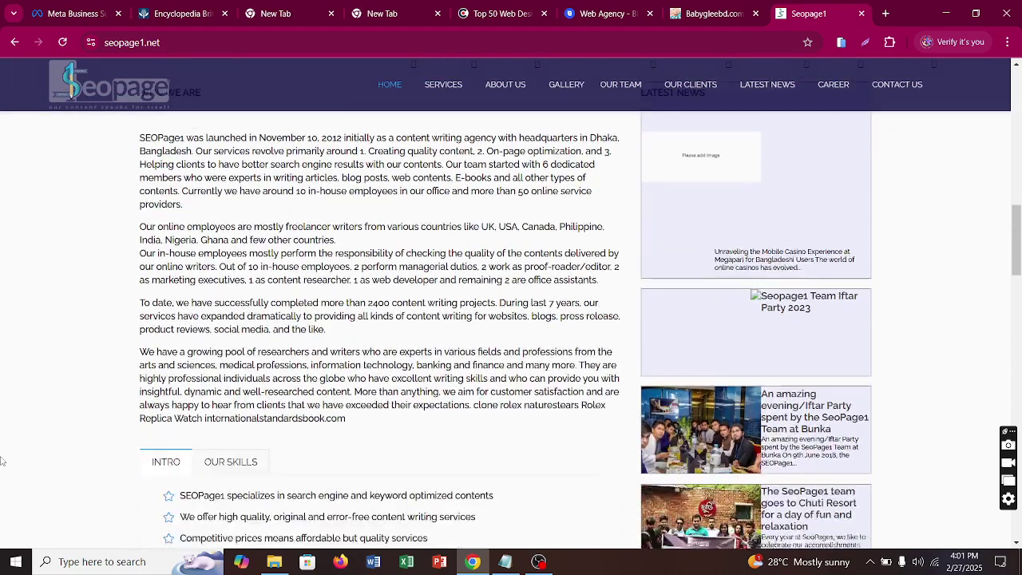
Close the Seopage1, Babygleebd, Blocksy, Top 50 Web Design Companies and duplicate New Tab tabs.
left_click(862, 13)
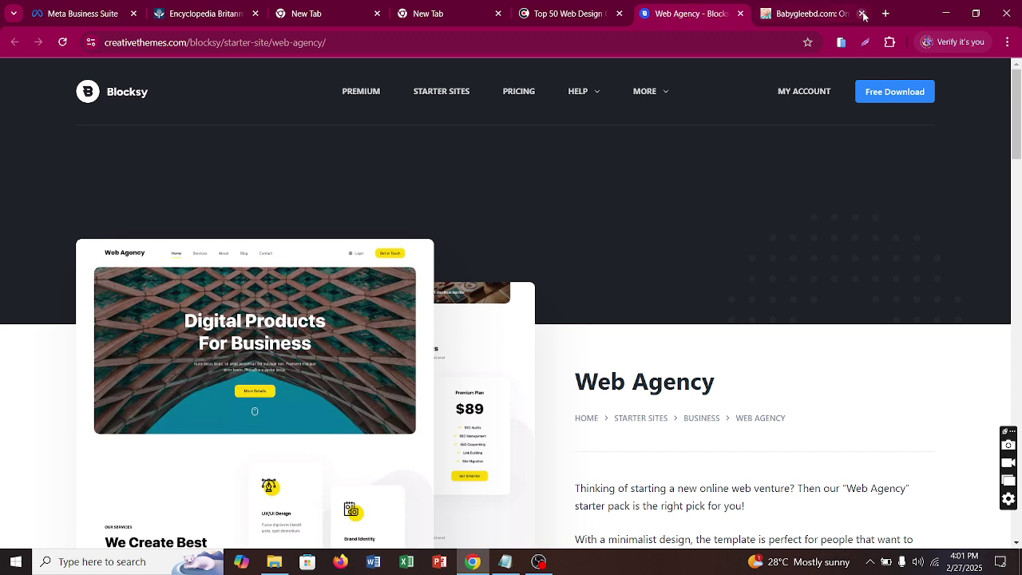
left_click(862, 14)
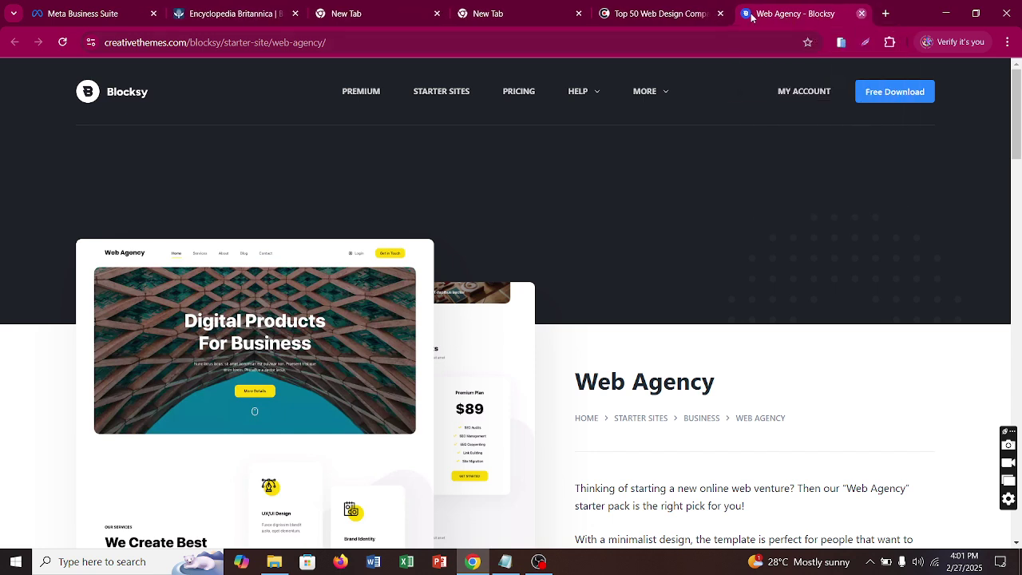
key("ctrl+w")
left_click(803, 14)
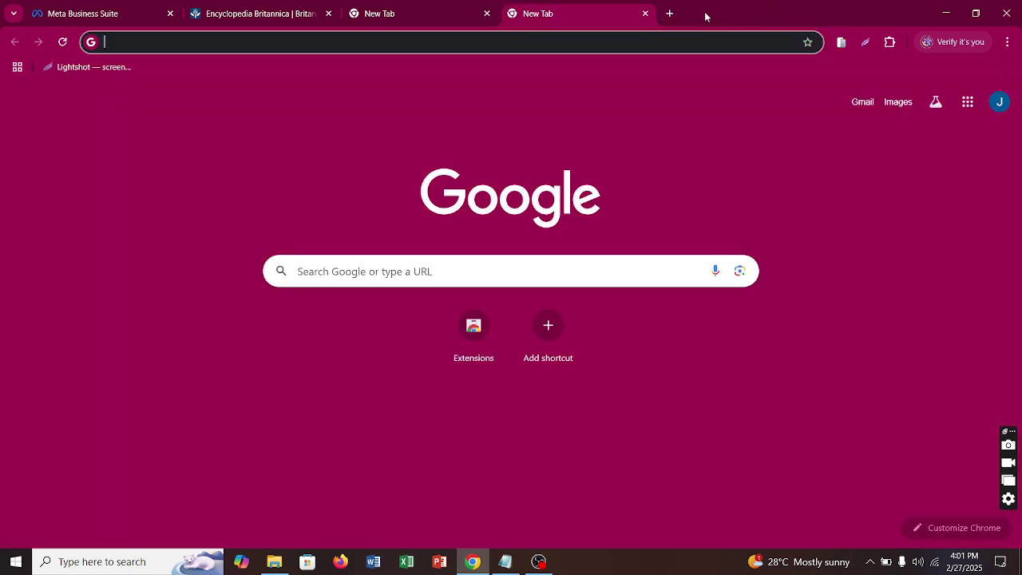
left_click(404, 5)
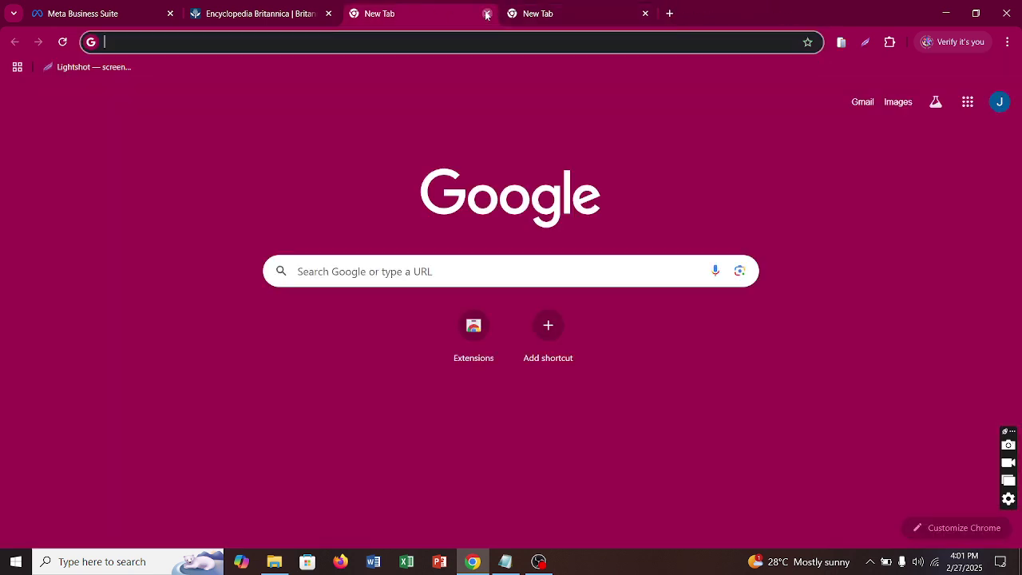
left_click(486, 13)
Load pantheon.io in the remaining new tab.
type("pan")
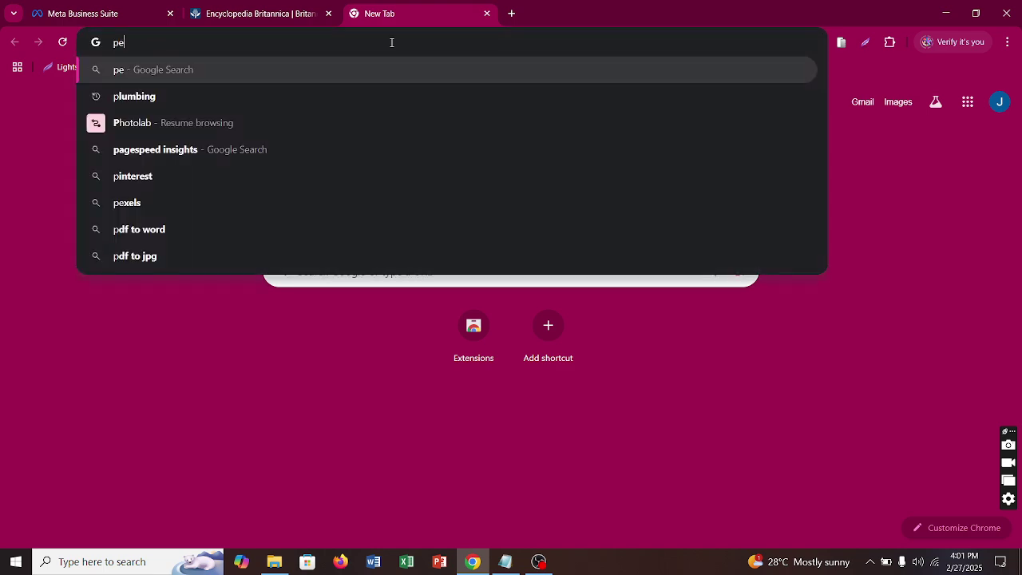
type("theo")
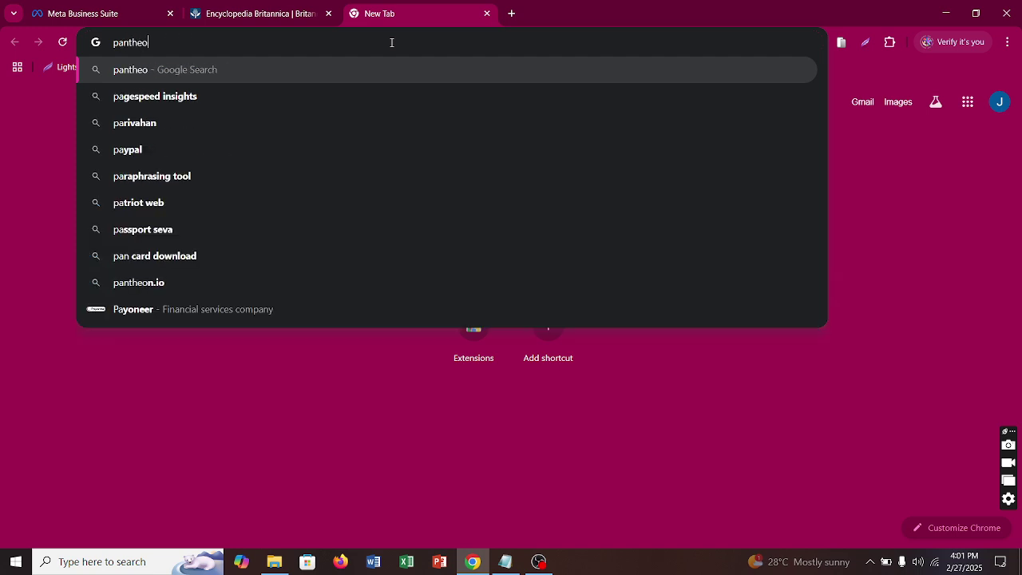
type("n.io")
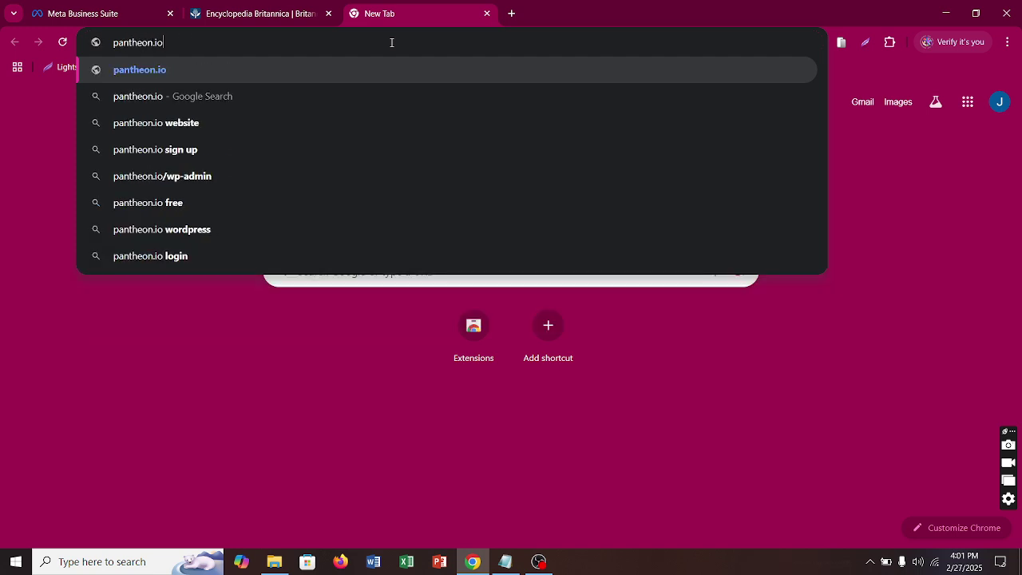
key("Return")
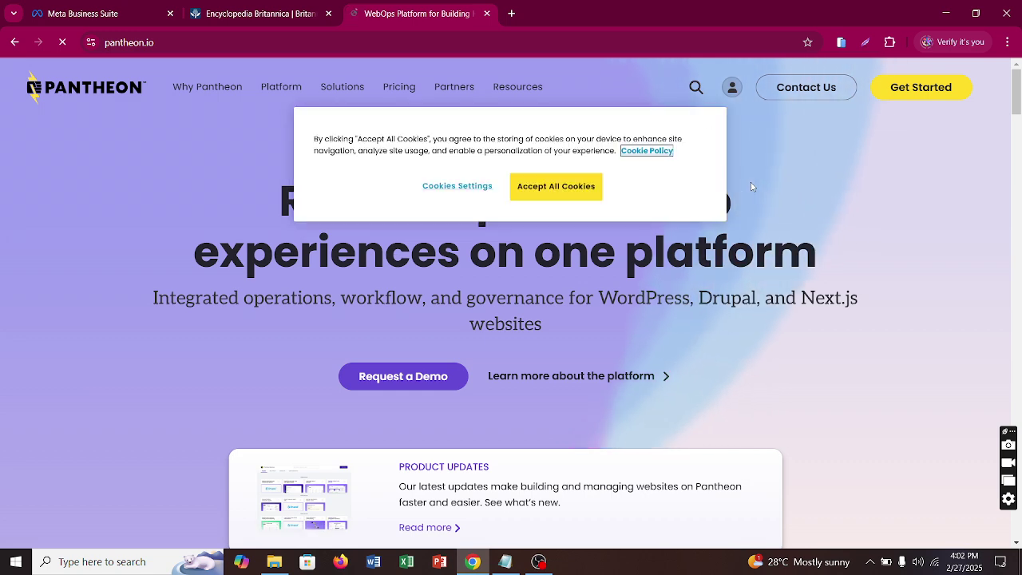
left_click(887, 94)
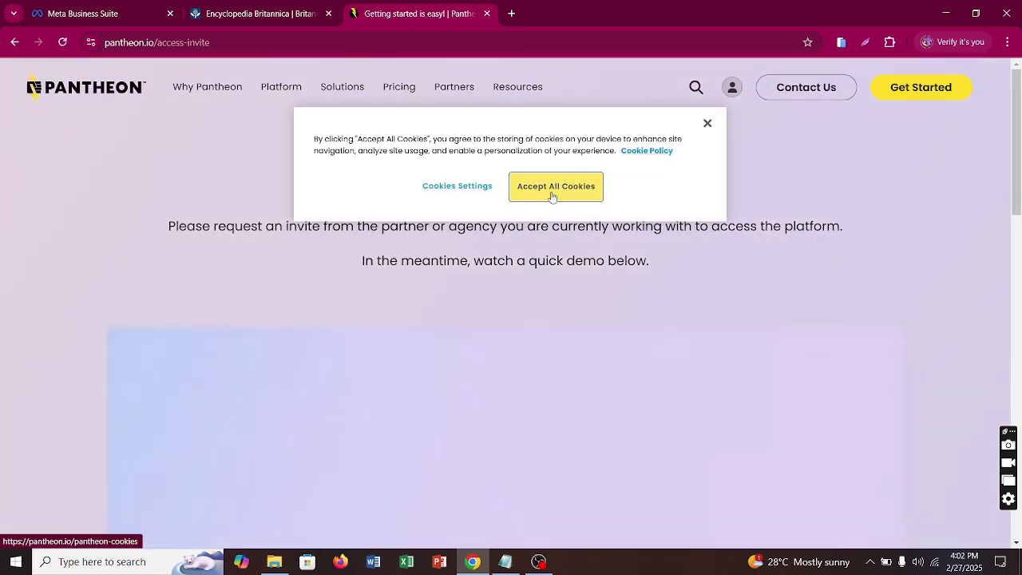
left_click(553, 195)
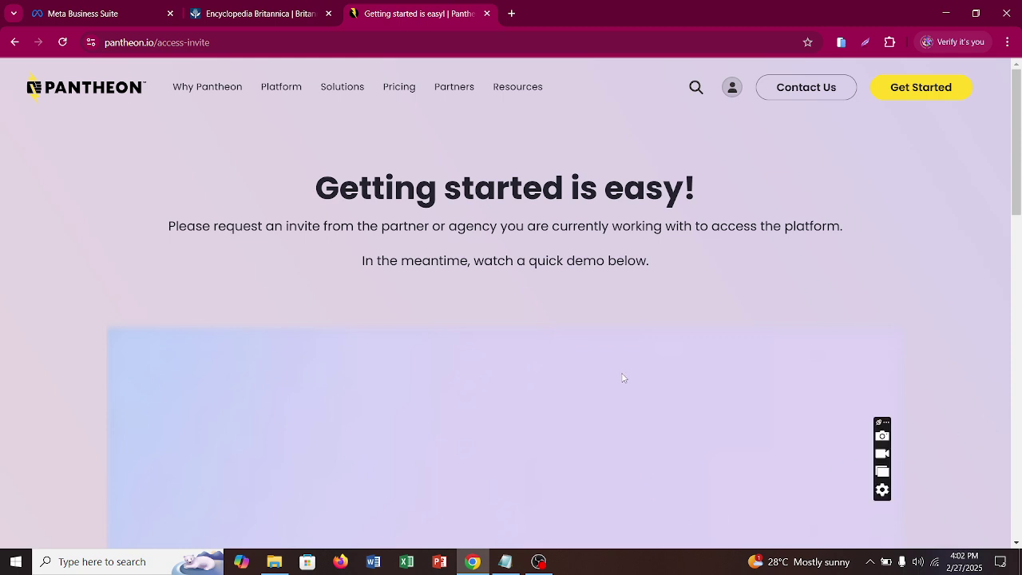
scroll(639, 336, "down", 5)
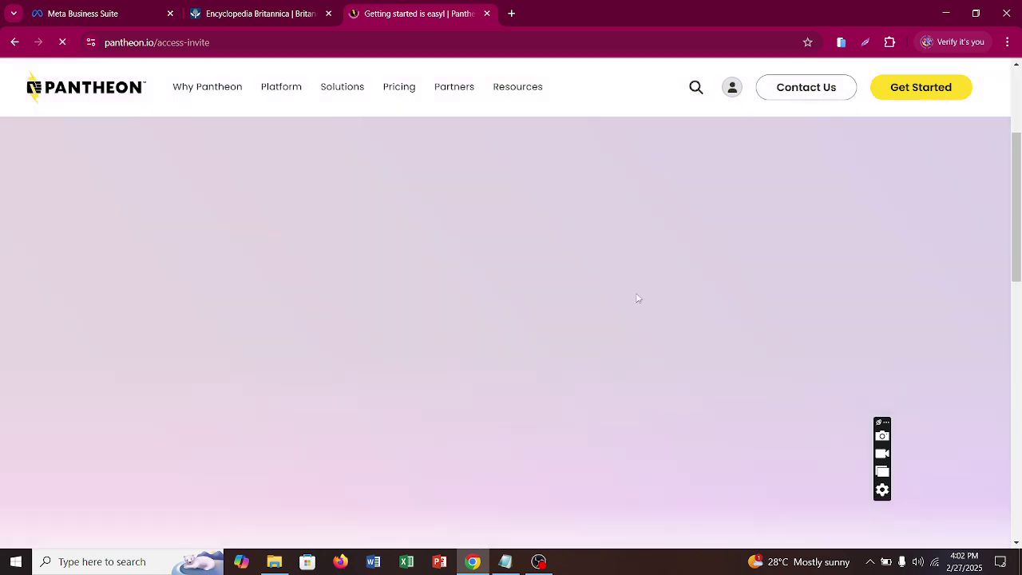
scroll(637, 298, "up", 5)
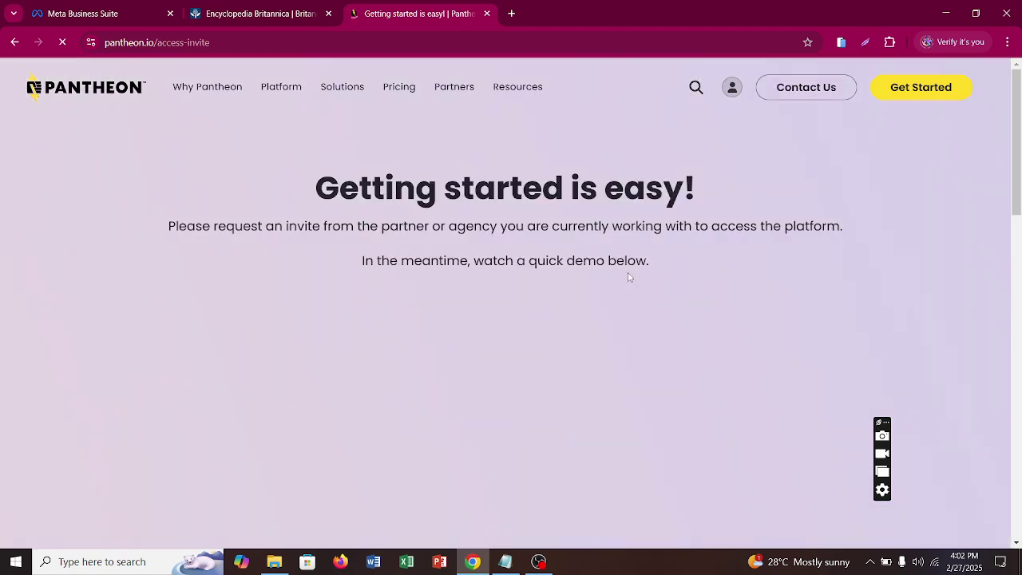
scroll(613, 314, "down", 3)
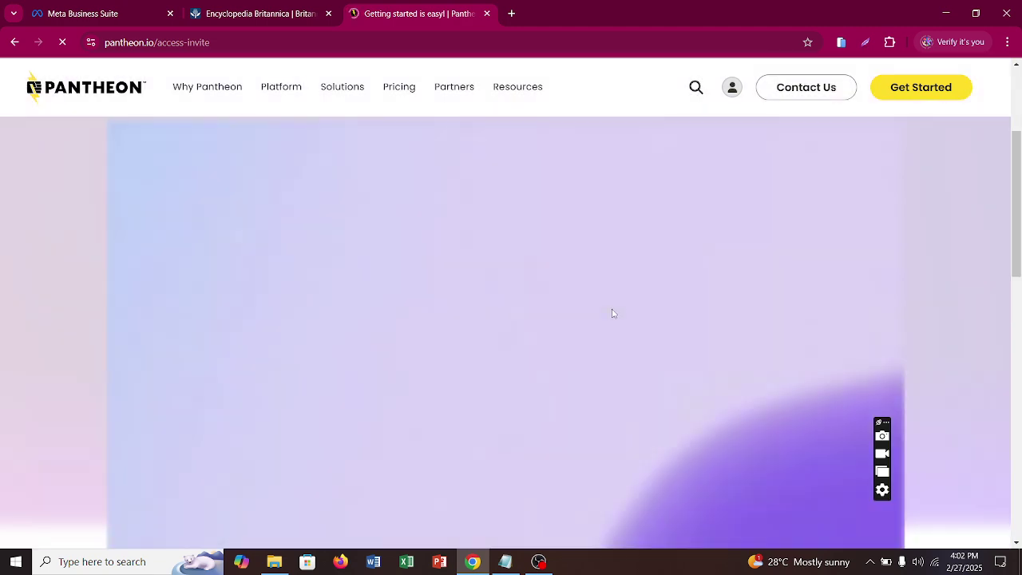
scroll(613, 314, "down", 5)
scroll(613, 314, "up", 4)
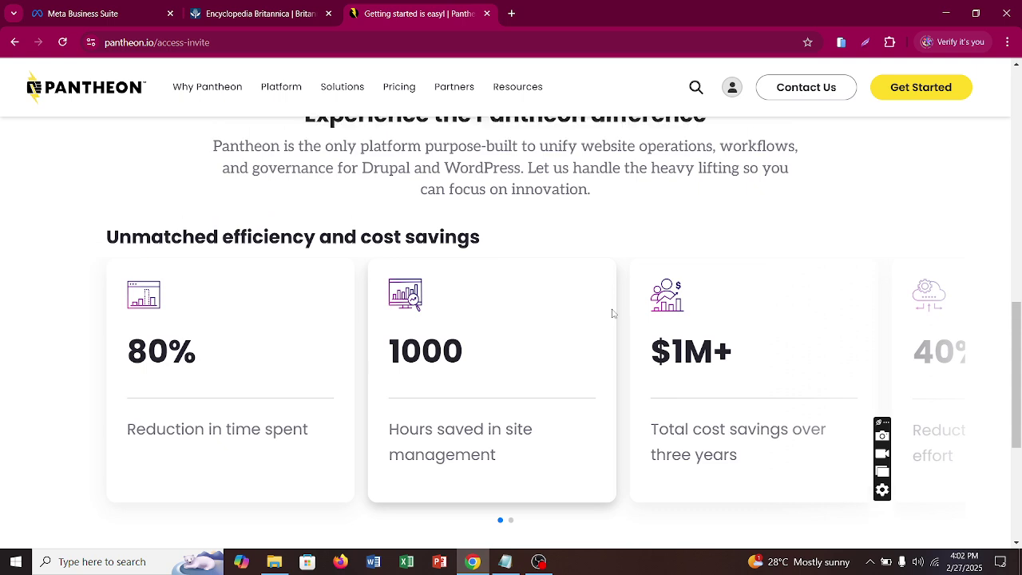
scroll(612, 313, "up", 6)
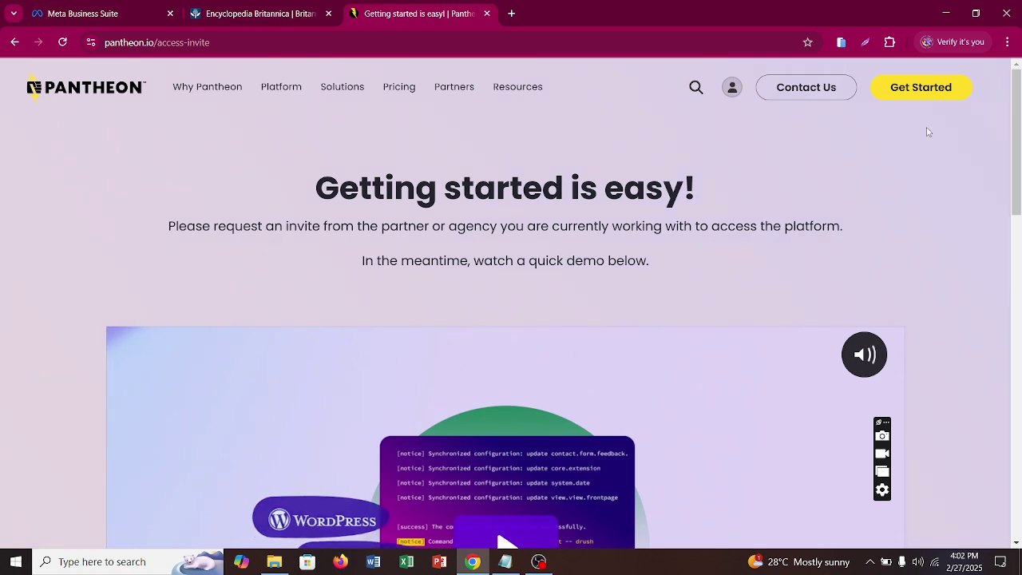
left_click(939, 87)
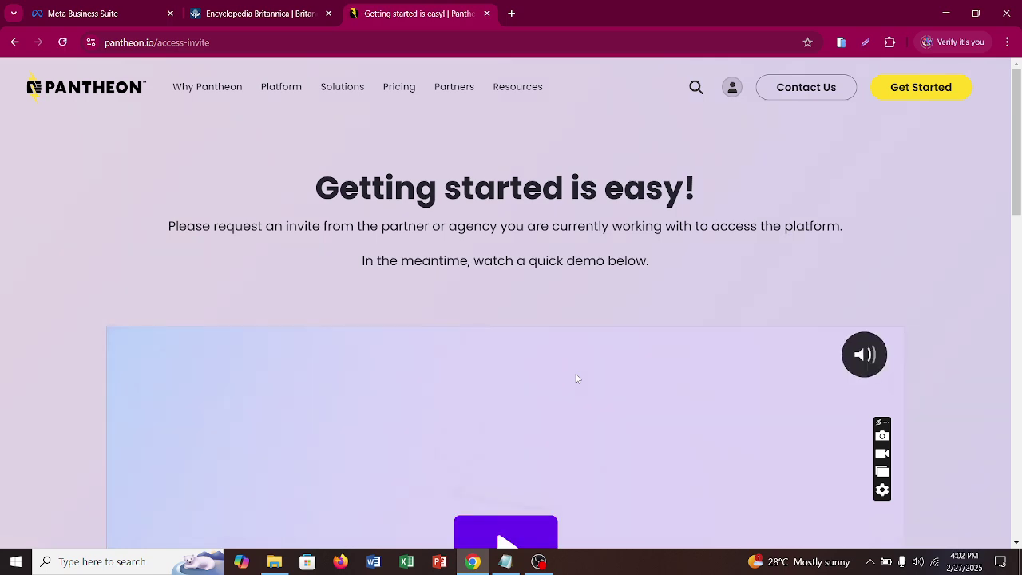
scroll(578, 379, "down", 3)
scroll(578, 378, "down", 5)
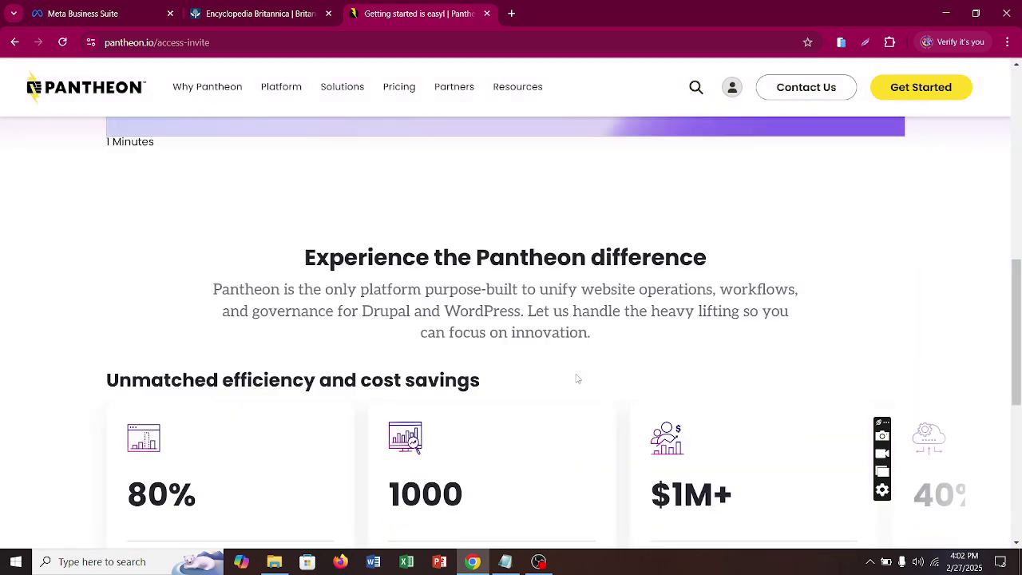
scroll(577, 379, "down", 5)
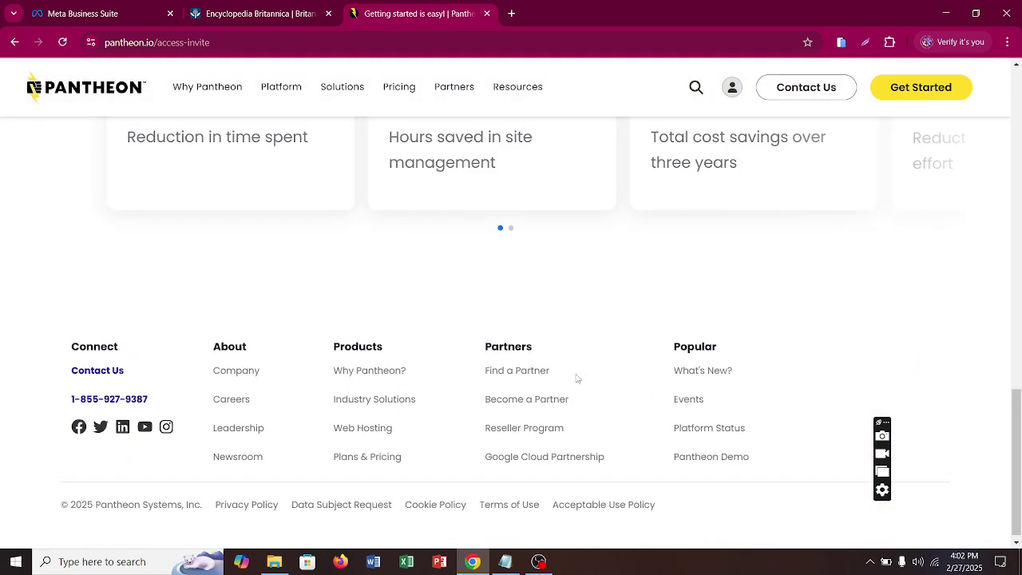
scroll(578, 379, "up", 10)
scroll(577, 379, "up", 2)
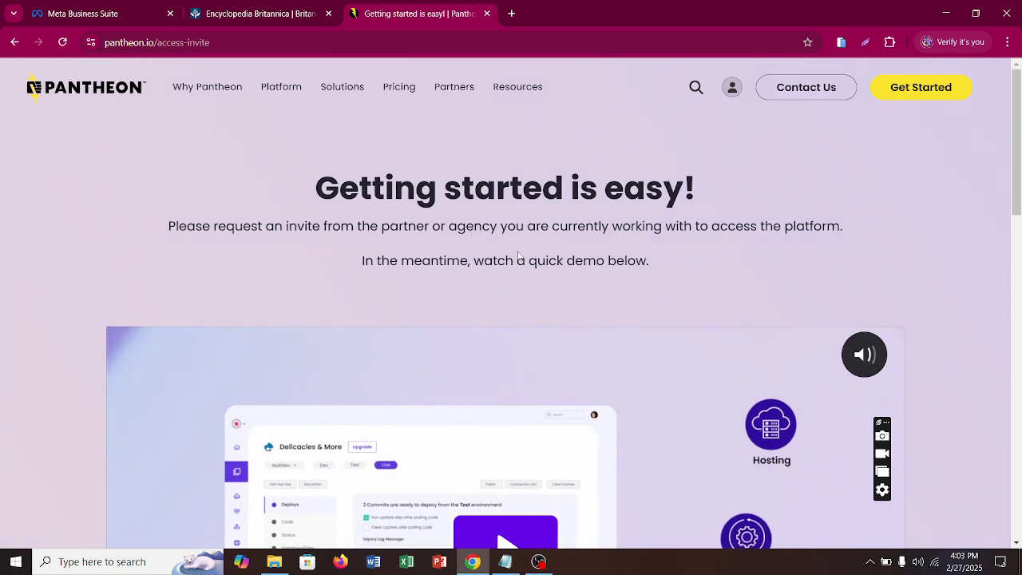
scroll(491, 317, "down", 1)
scroll(490, 317, "down", 3)
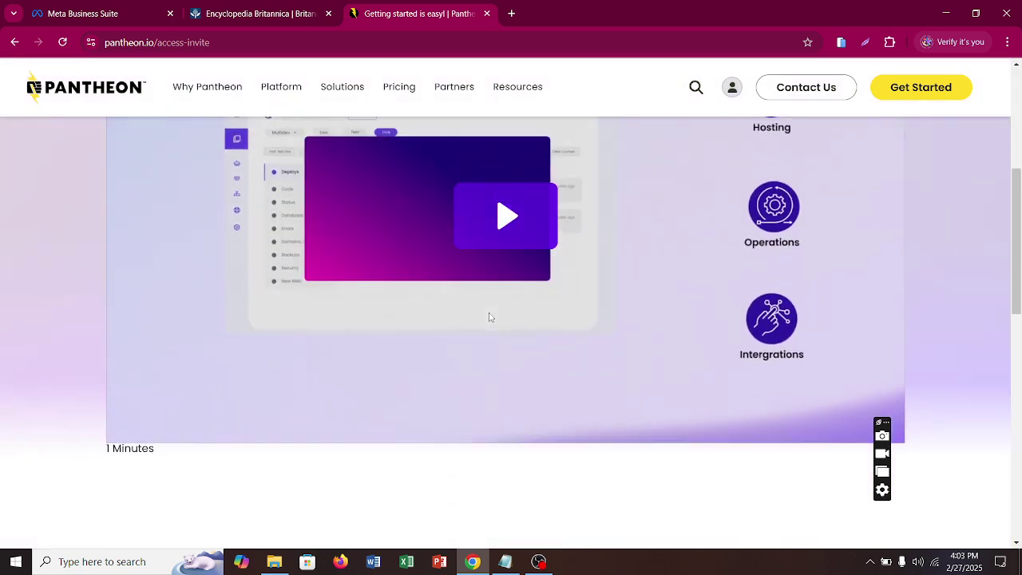
scroll(491, 317, "down", 2)
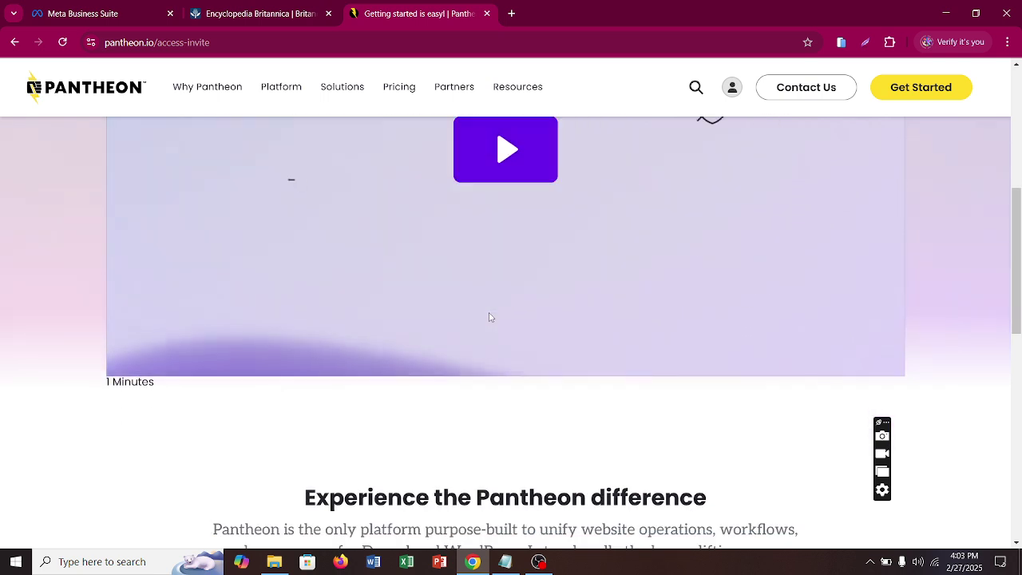
scroll(490, 317, "down", 1)
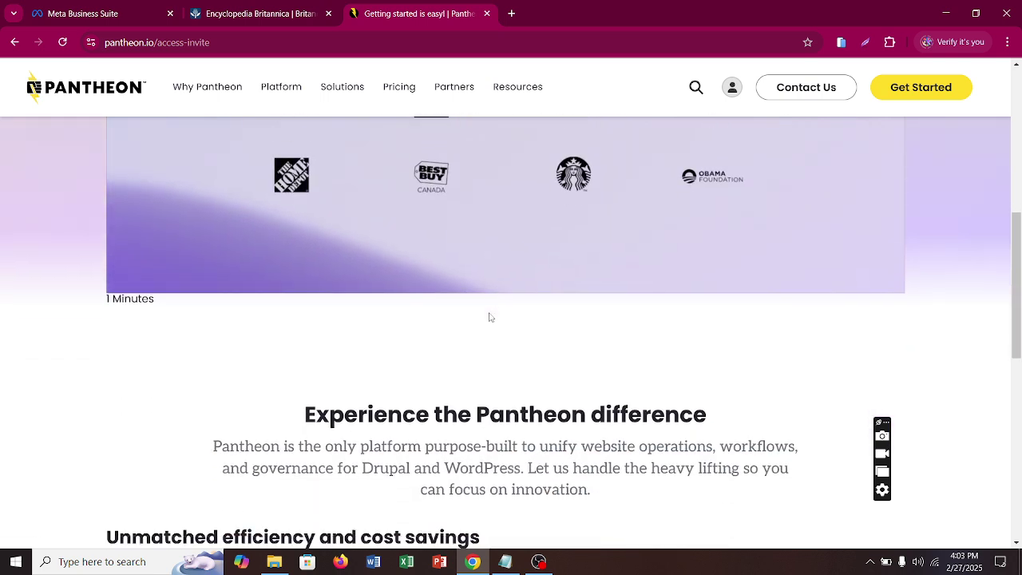
scroll(491, 317, "up", 3)
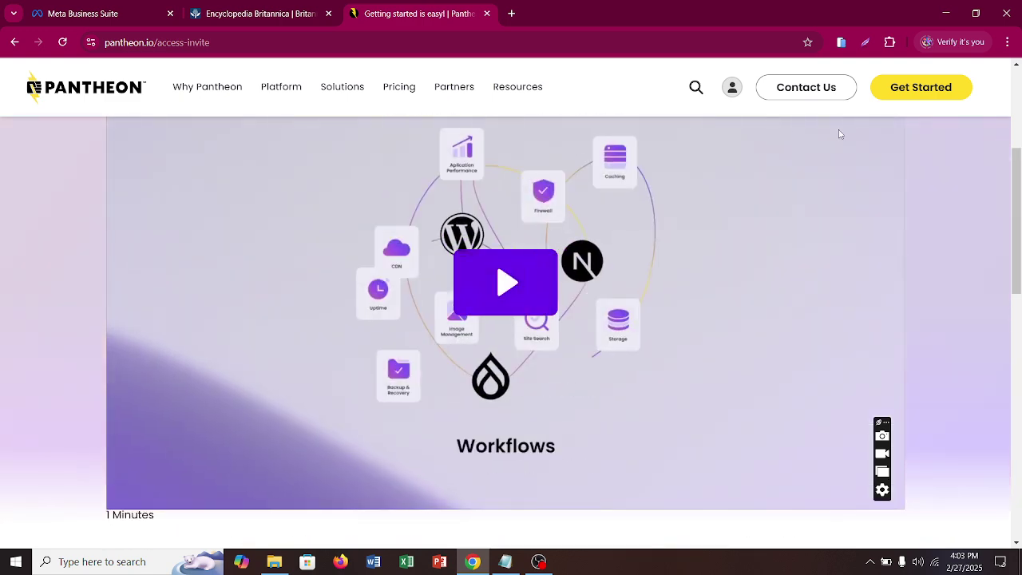
left_click(912, 97)
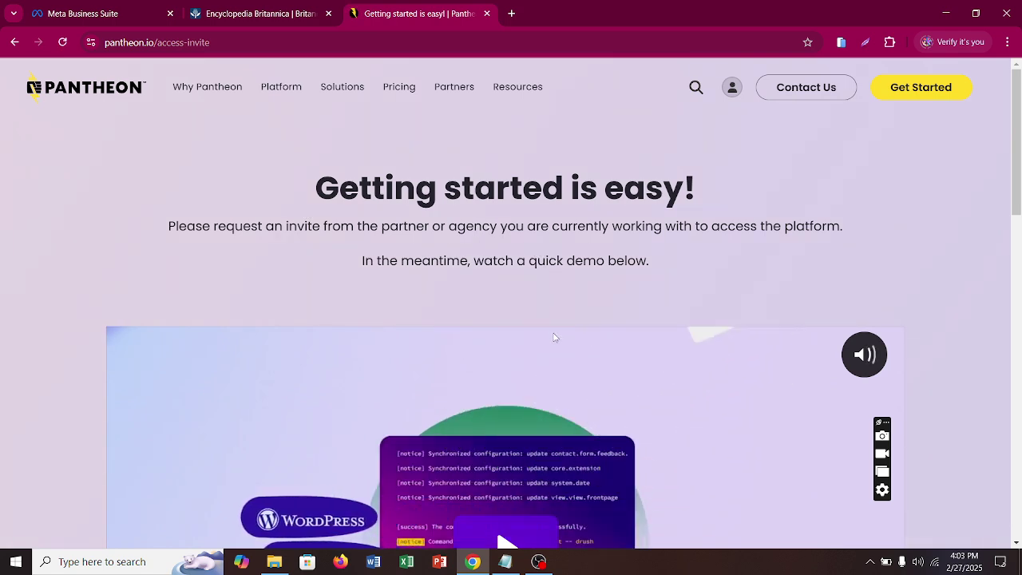
scroll(555, 337, "down", 6)
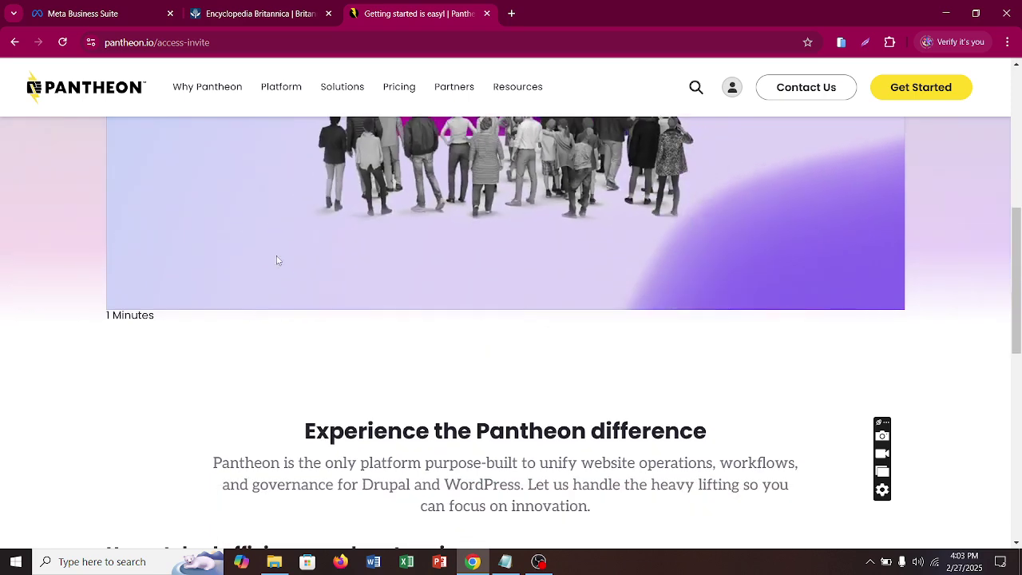
scroll(431, 248, "up", 2)
scroll(424, 261, "down", 2)
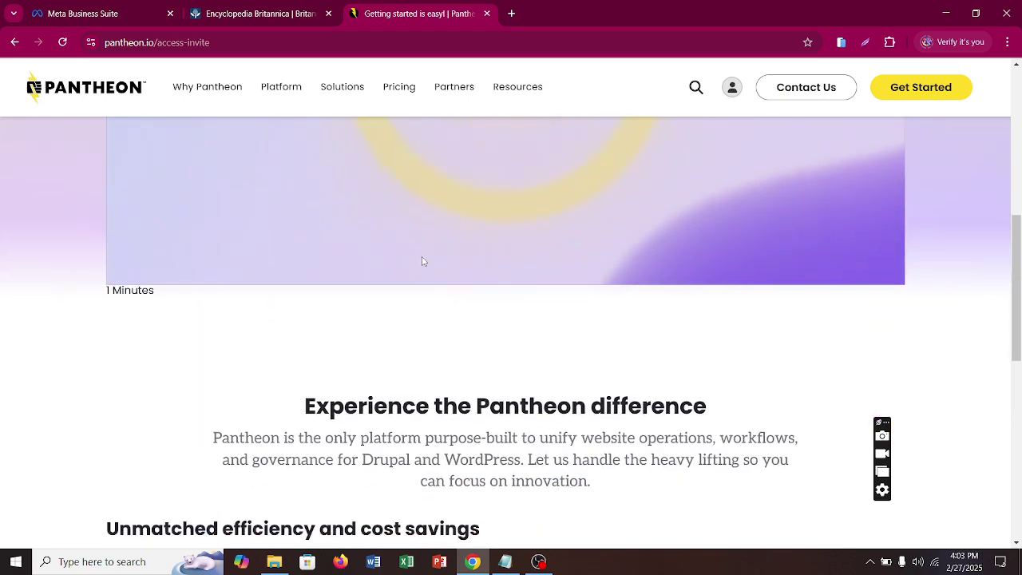
scroll(424, 261, "down", 5)
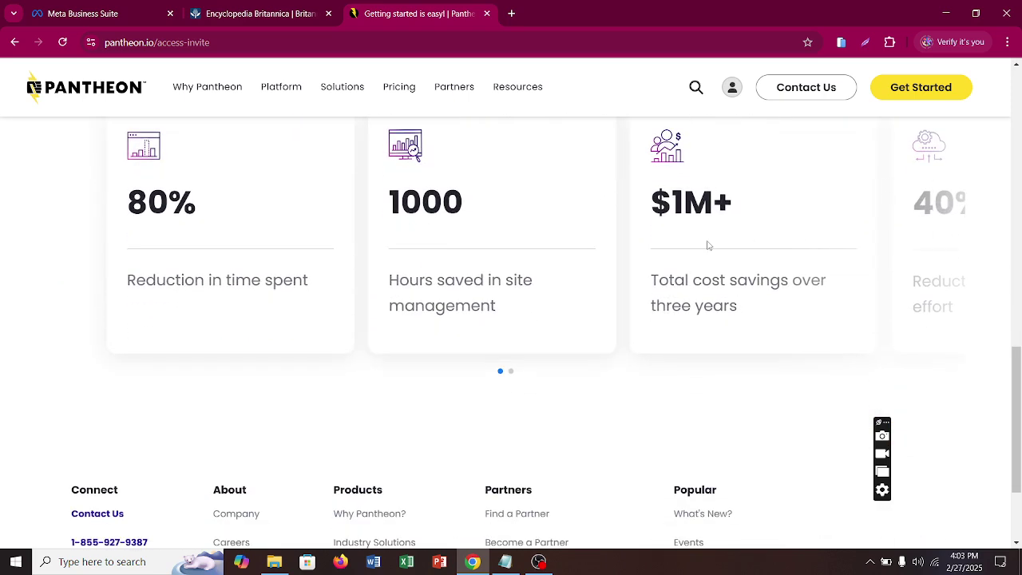
scroll(707, 245, "up", 15)
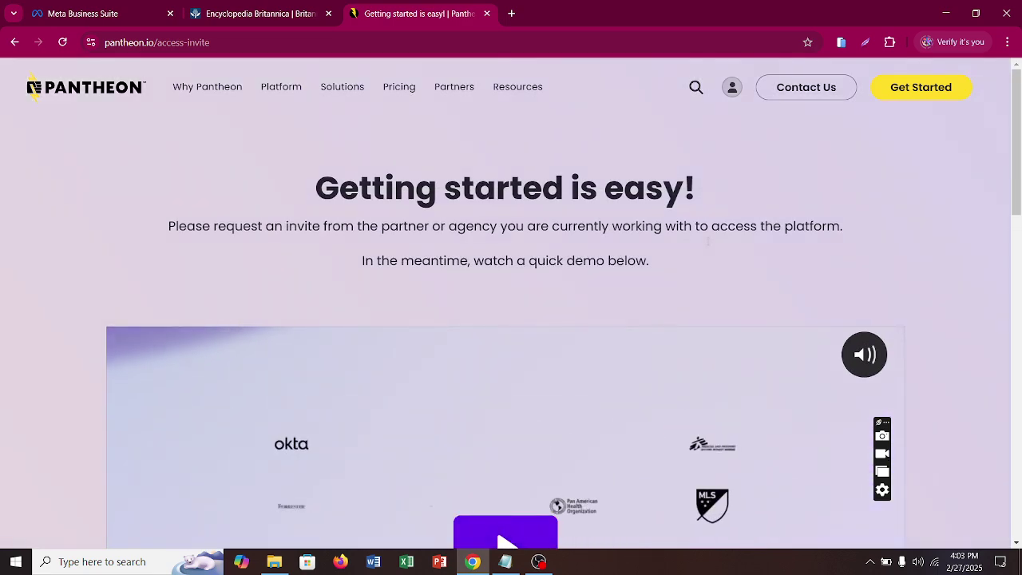
Go to Pantheon's login page and choose Connect with Google.
left_click(734, 91)
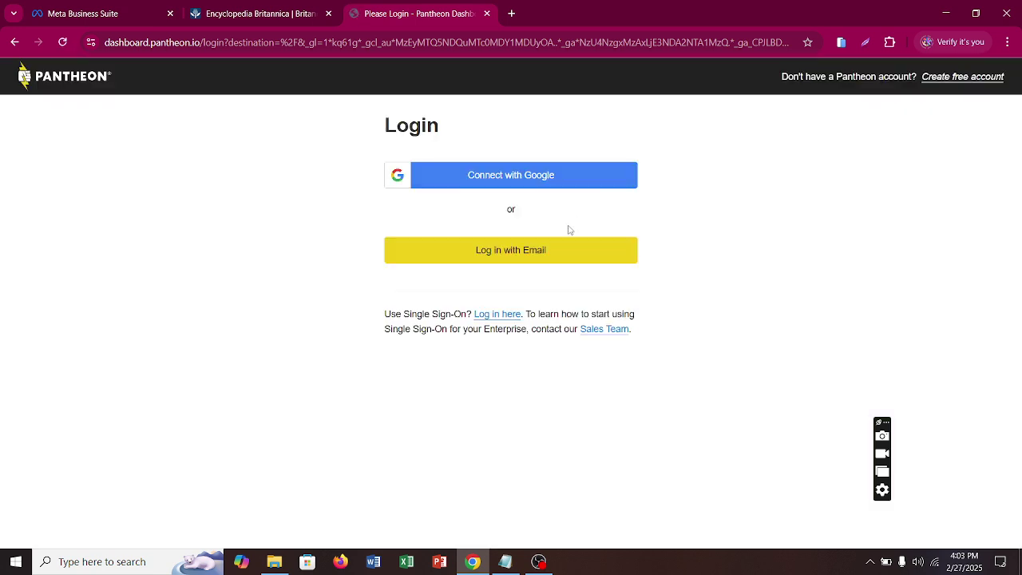
left_click(525, 184)
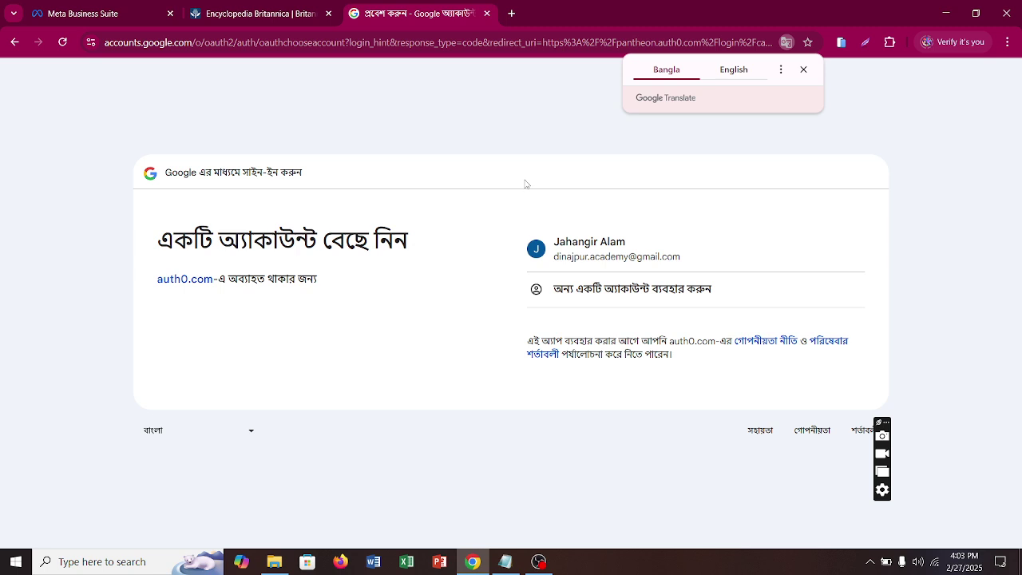
Choose 'Use another account' and submit the saved account e-mail address.
left_click(643, 289)
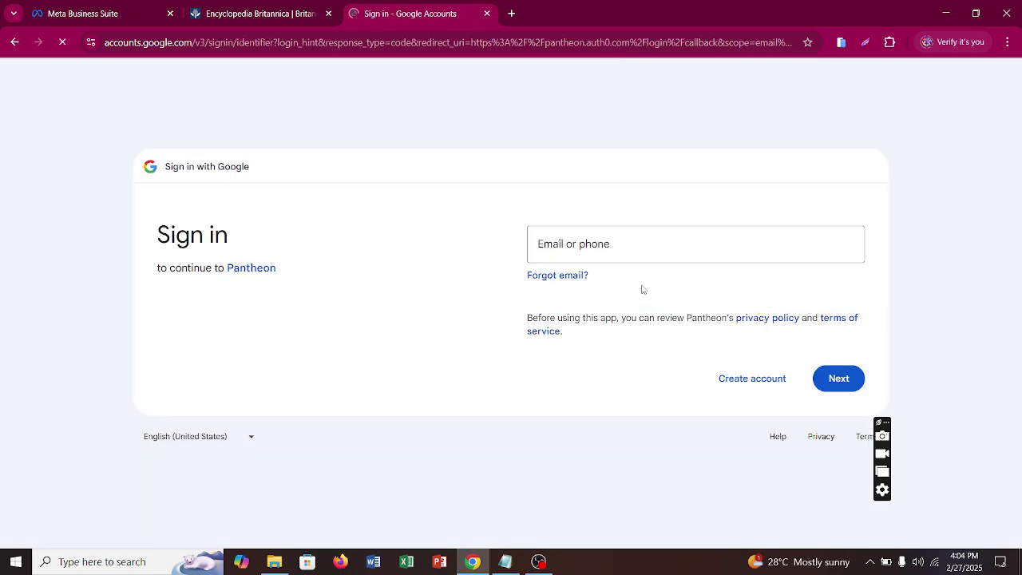
left_click(604, 242)
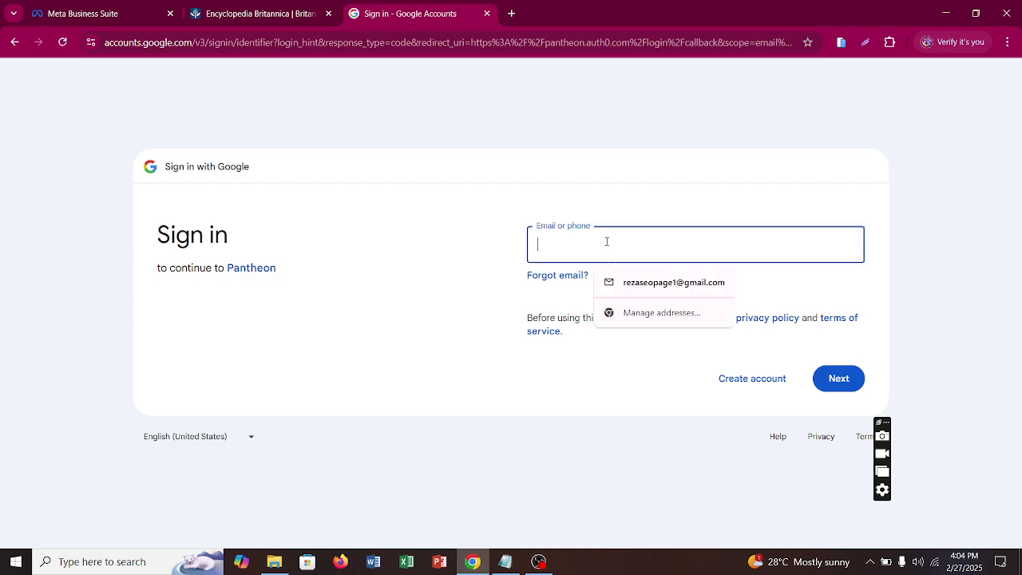
left_click(639, 289)
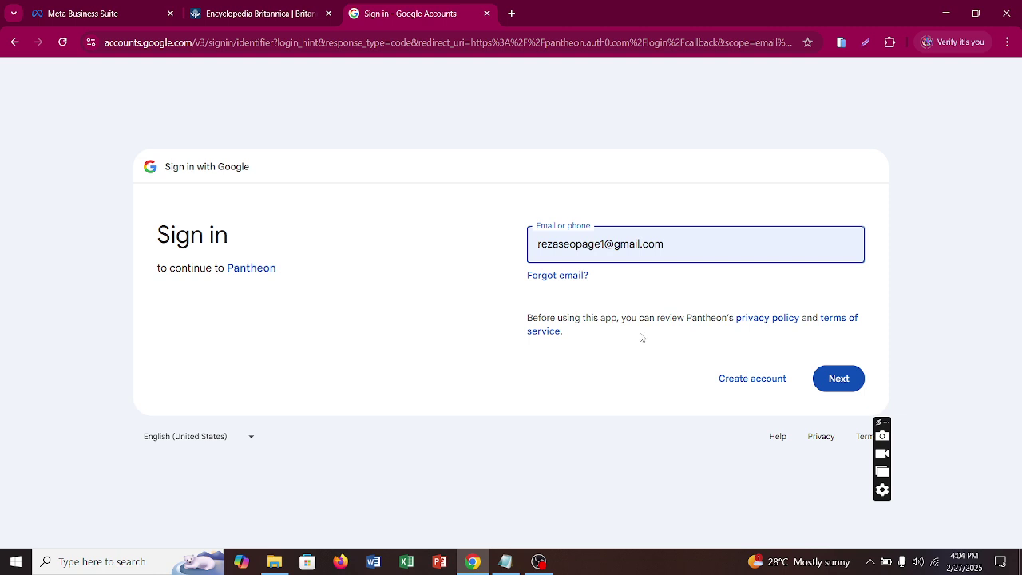
key("Return")
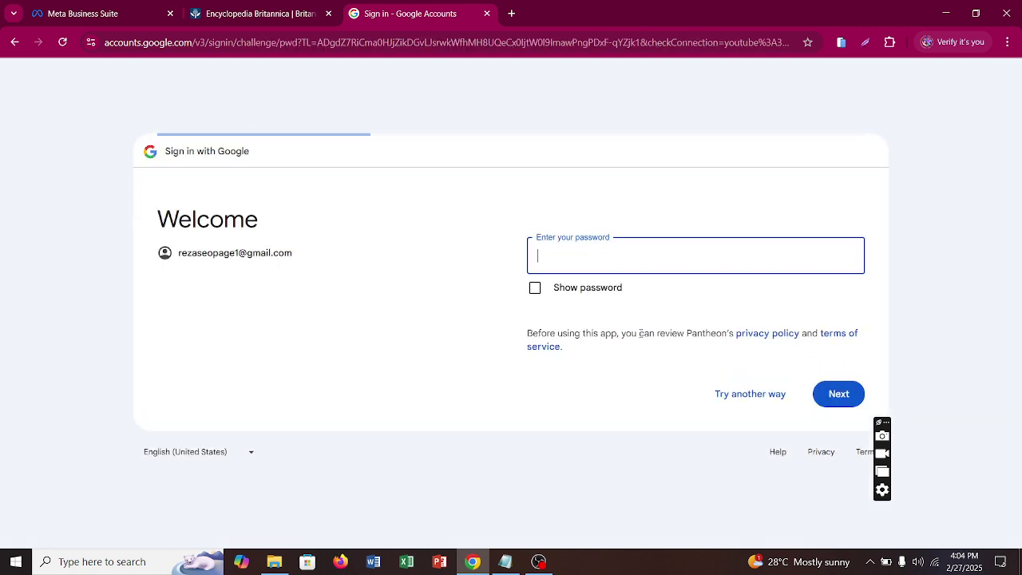
Turn on Show password and type the account password.
left_click(533, 289)
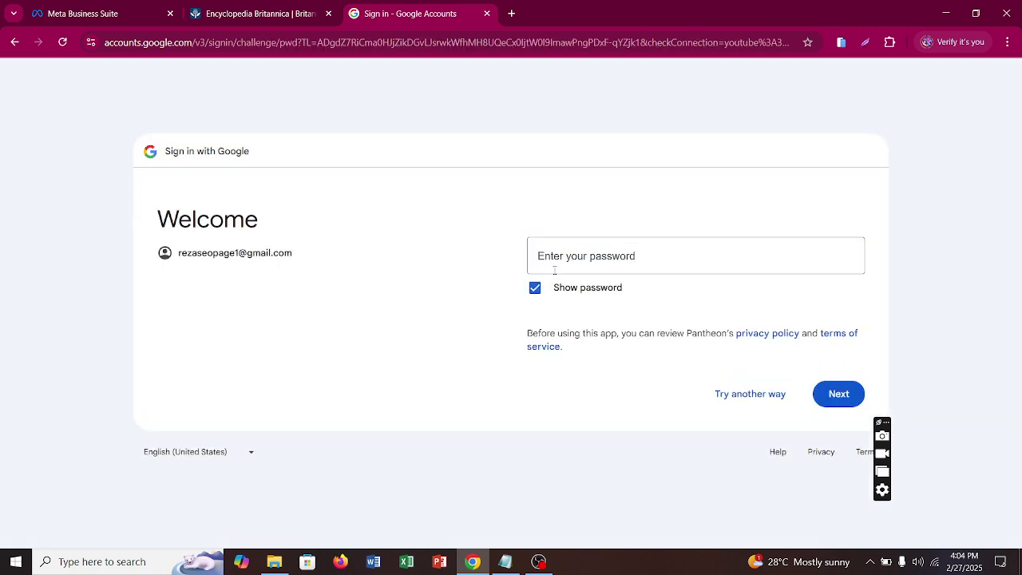
left_click(554, 270)
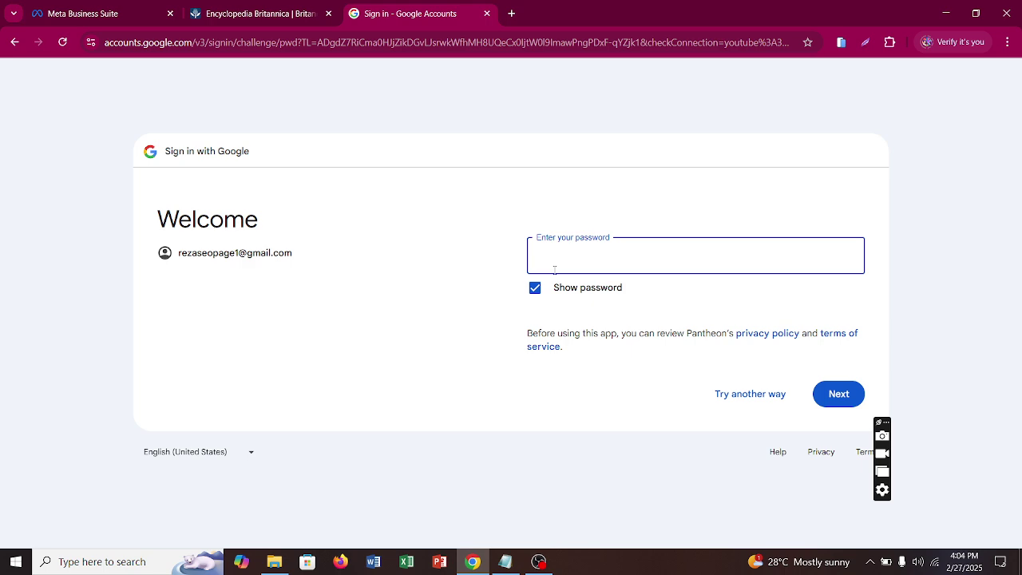
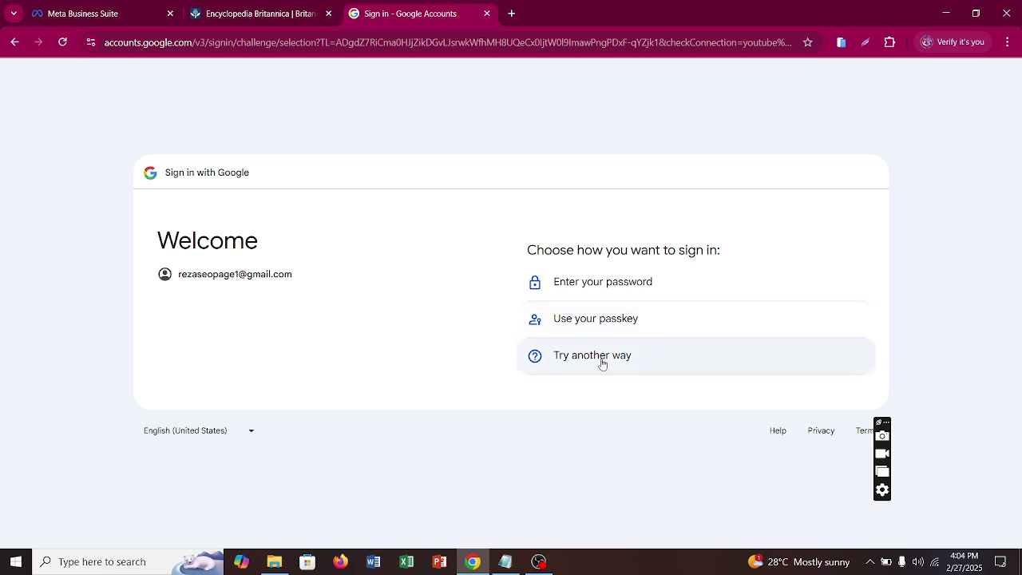
Try signing in with the passkey saved on this computer, then cancel the Windows security check.
left_click(618, 322)
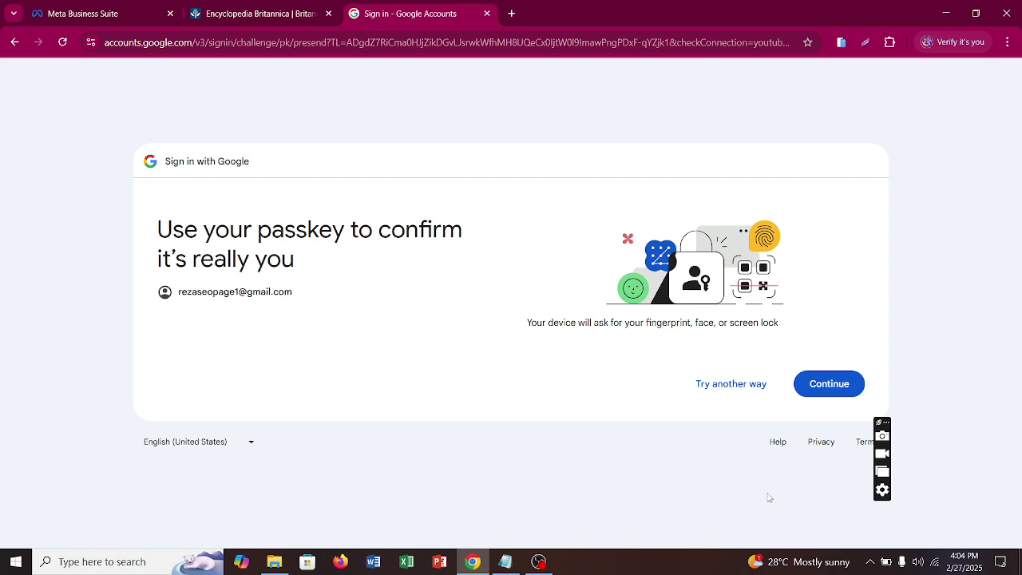
left_click(859, 386)
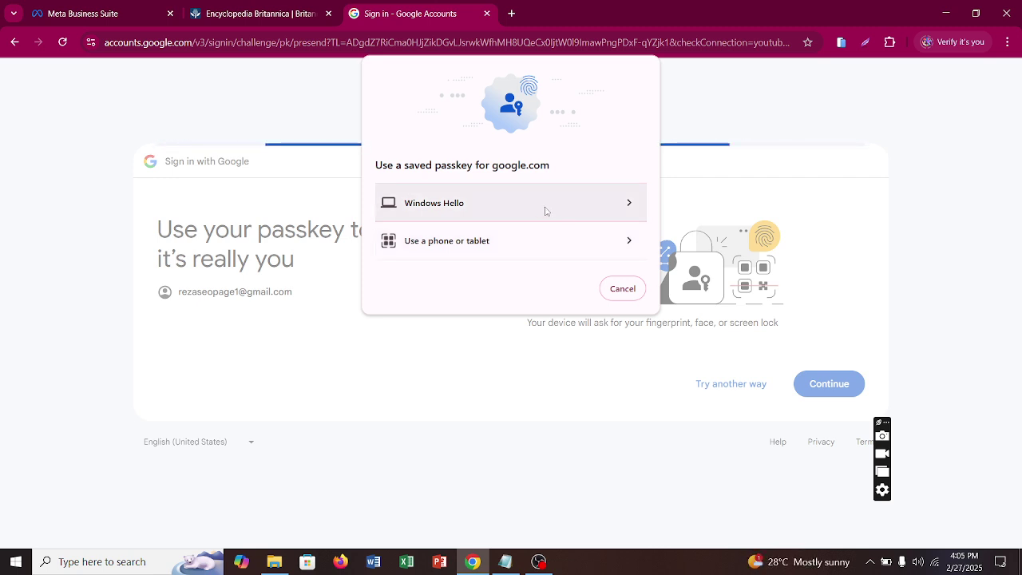
left_click(545, 210)
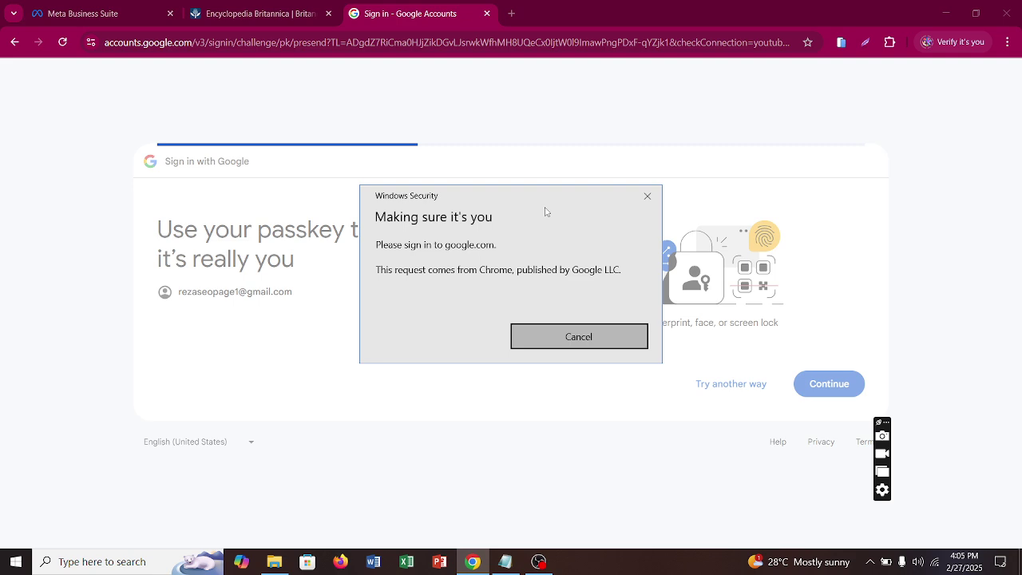
left_click(548, 332)
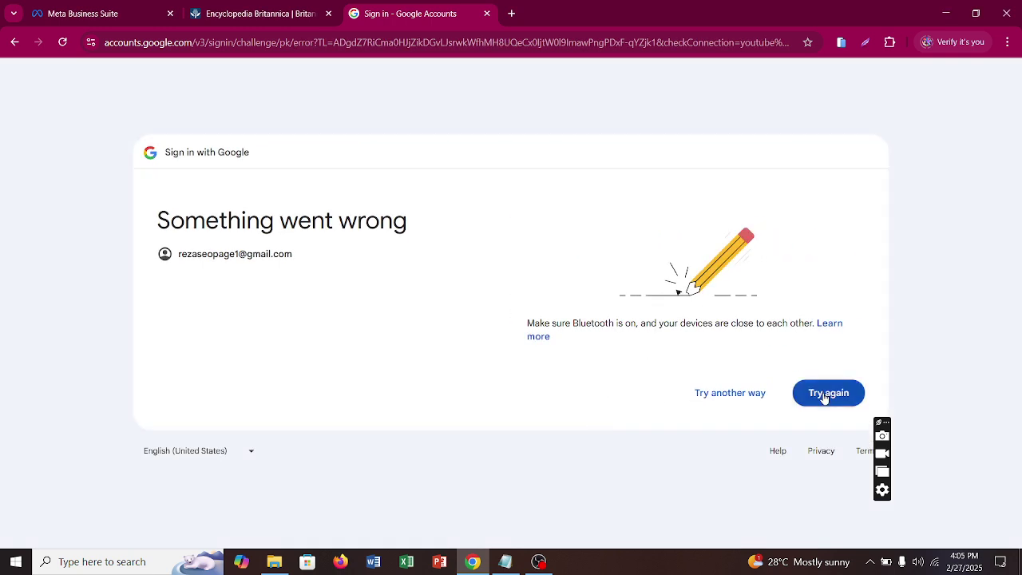
left_click(825, 397)
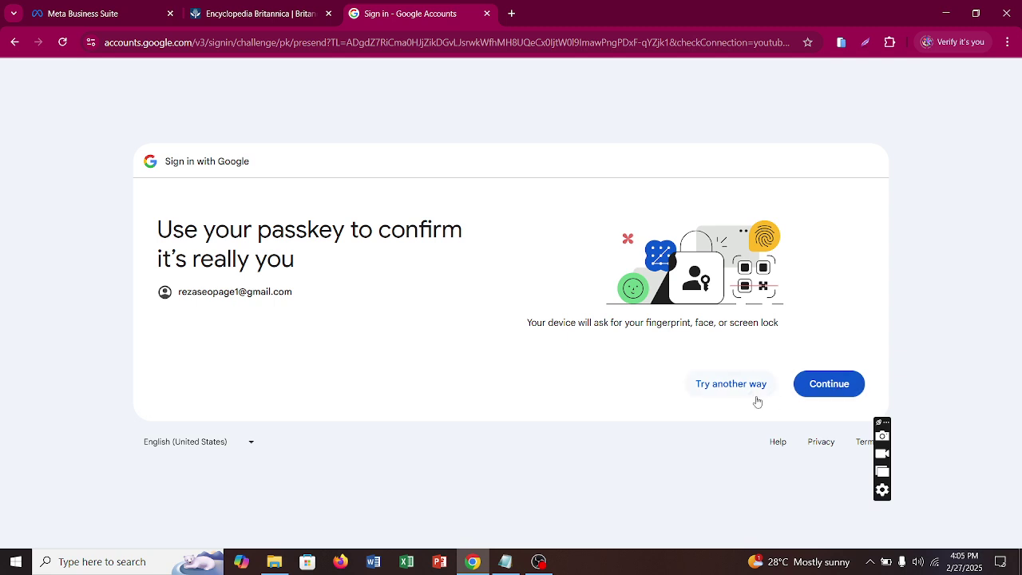
Return to the sign-in methods and pick the passkey option again to reach the device chooser.
left_click(725, 384)
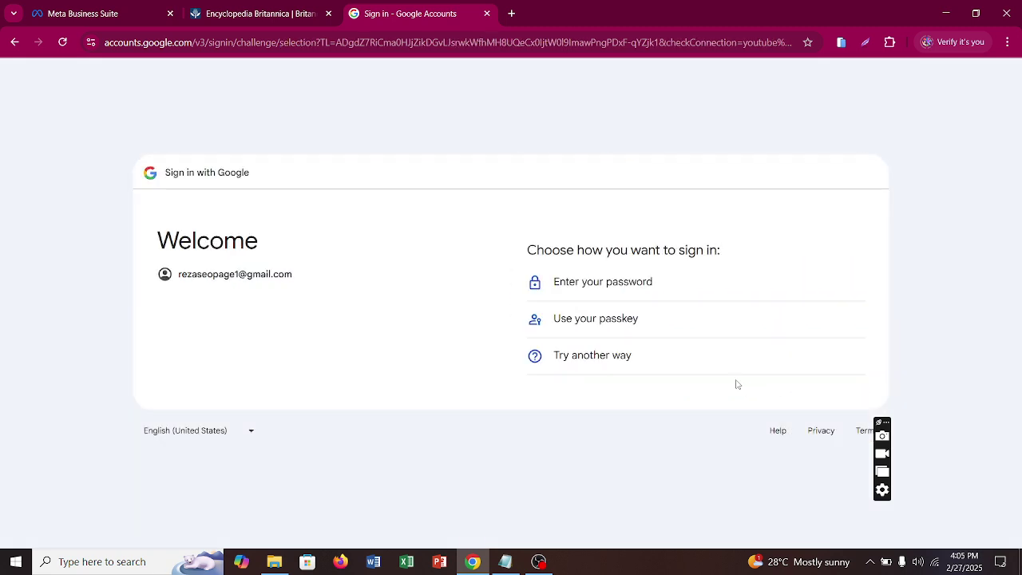
left_click(651, 331)
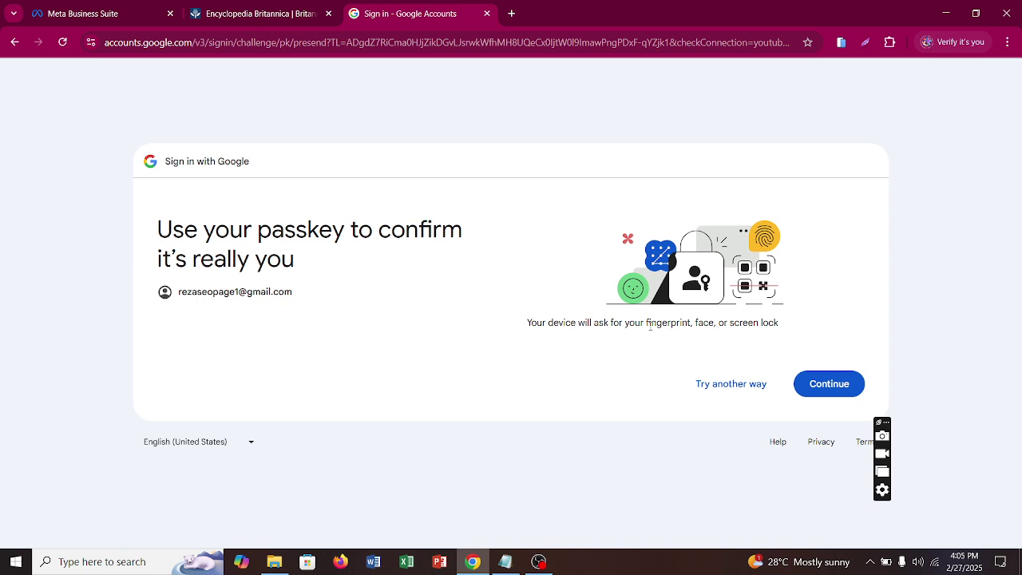
left_click(827, 383)
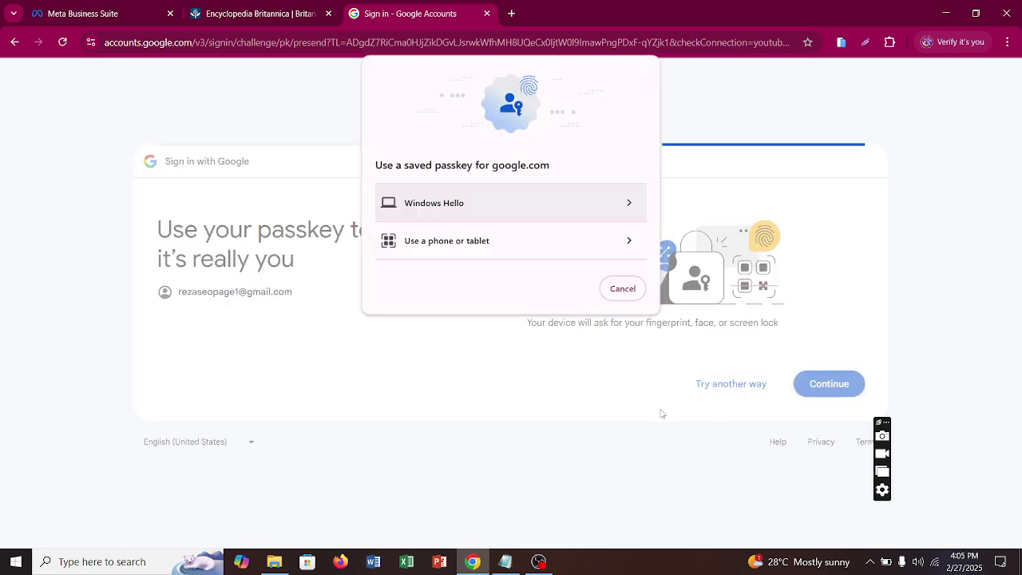
Attempt a phone or tablet passkey via QR code, then cancel it and choose Try another way.
left_click(520, 252)
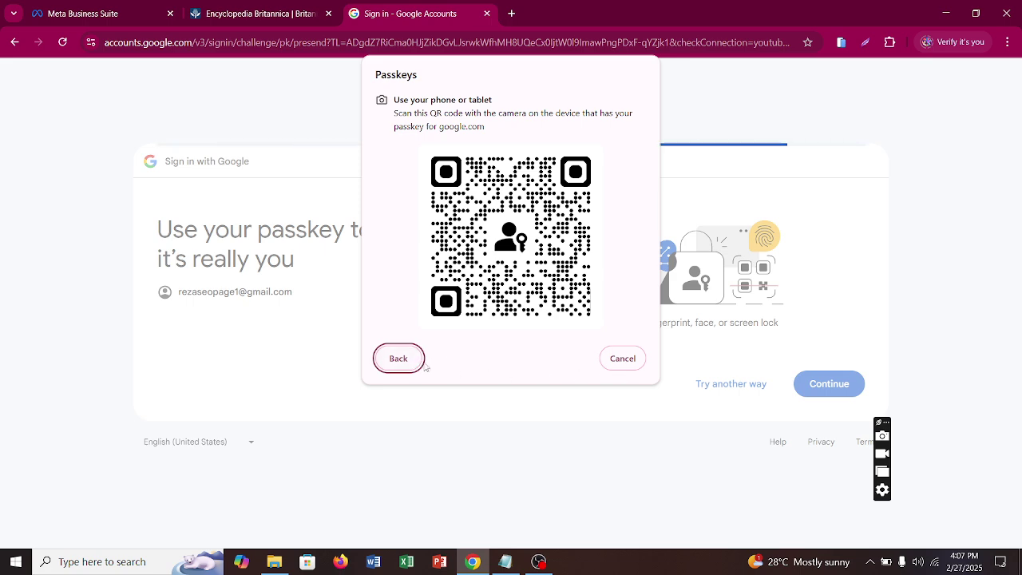
left_click(398, 358)
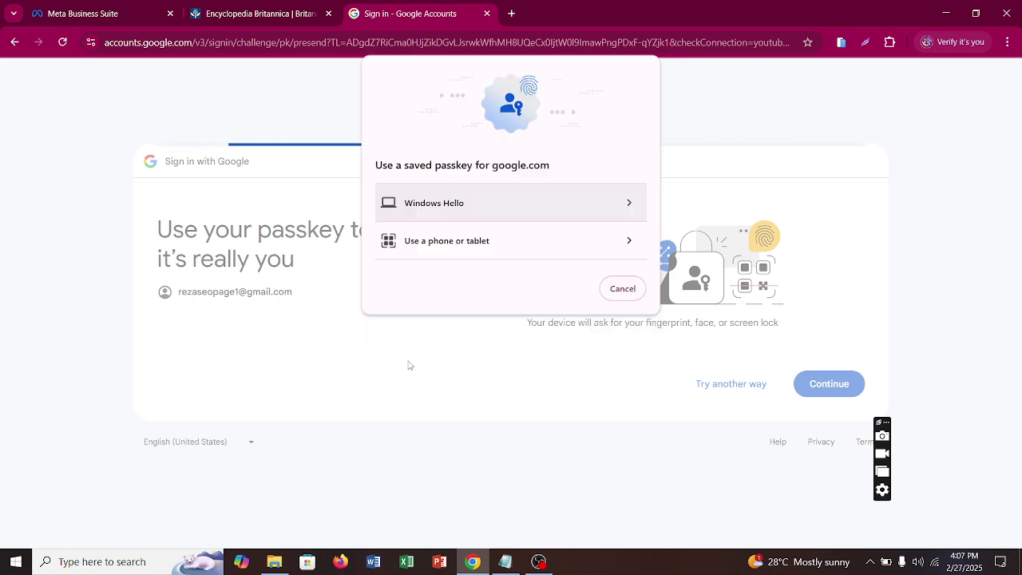
left_click(533, 248)
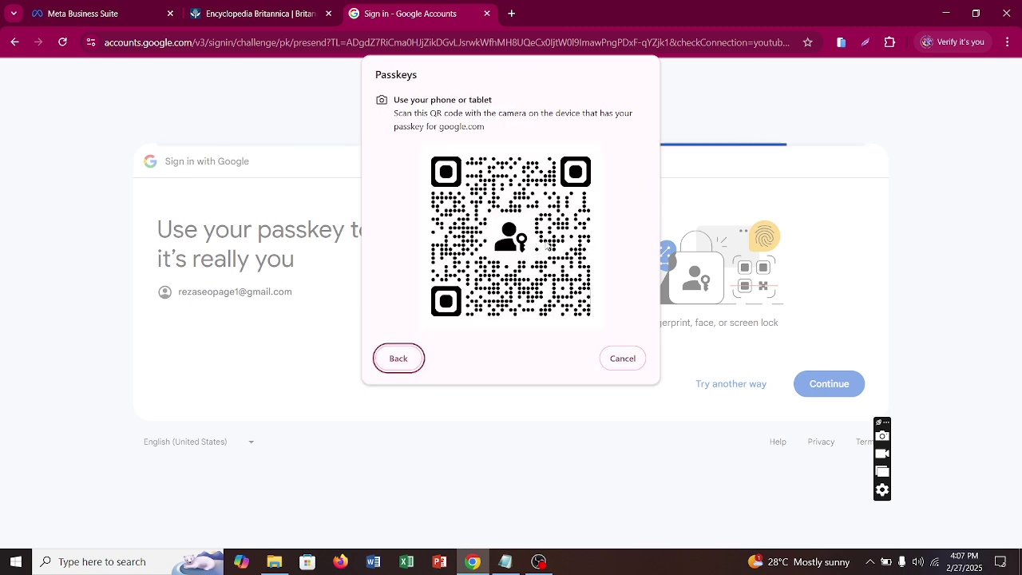
left_click(399, 358)
left_click(635, 250)
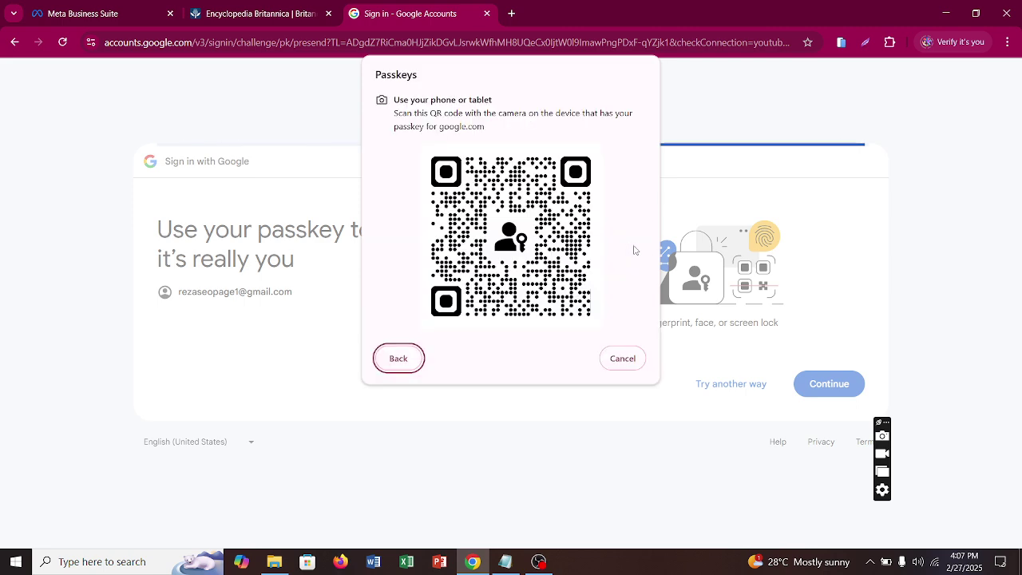
left_click(621, 357)
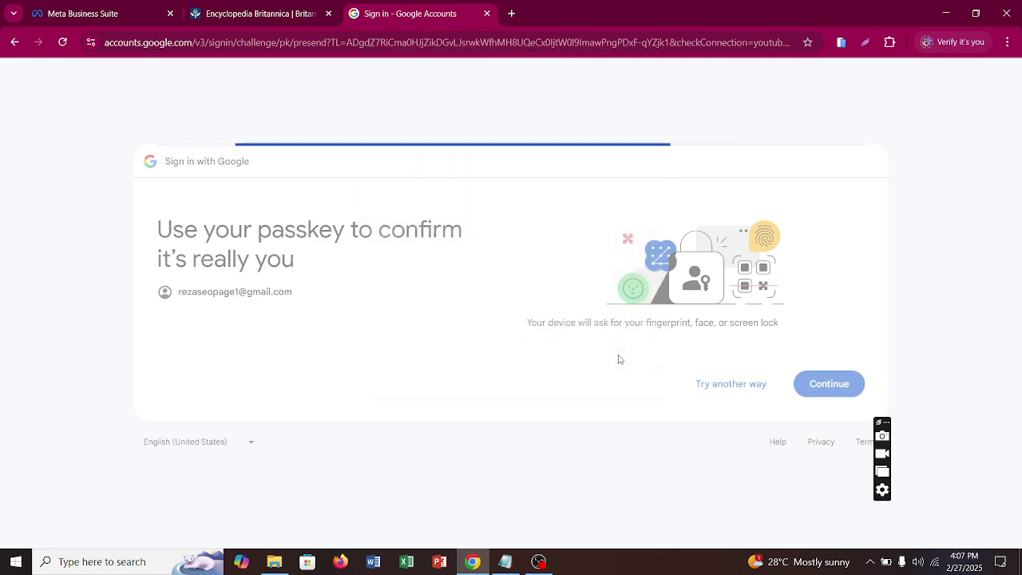
left_click(731, 394)
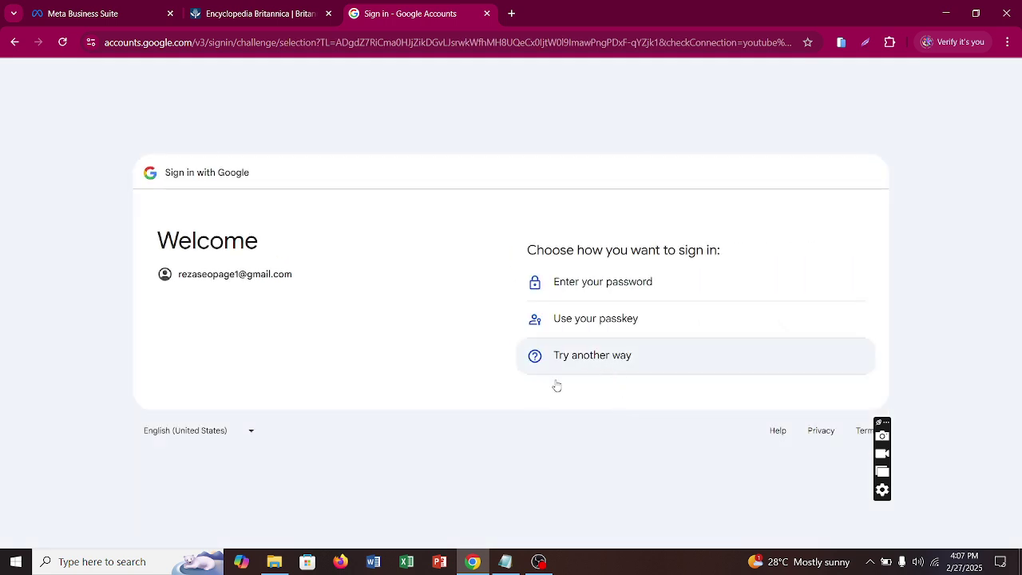
Request a text-message verification code to the phone and submit the received 6-digit code.
left_click(607, 365)
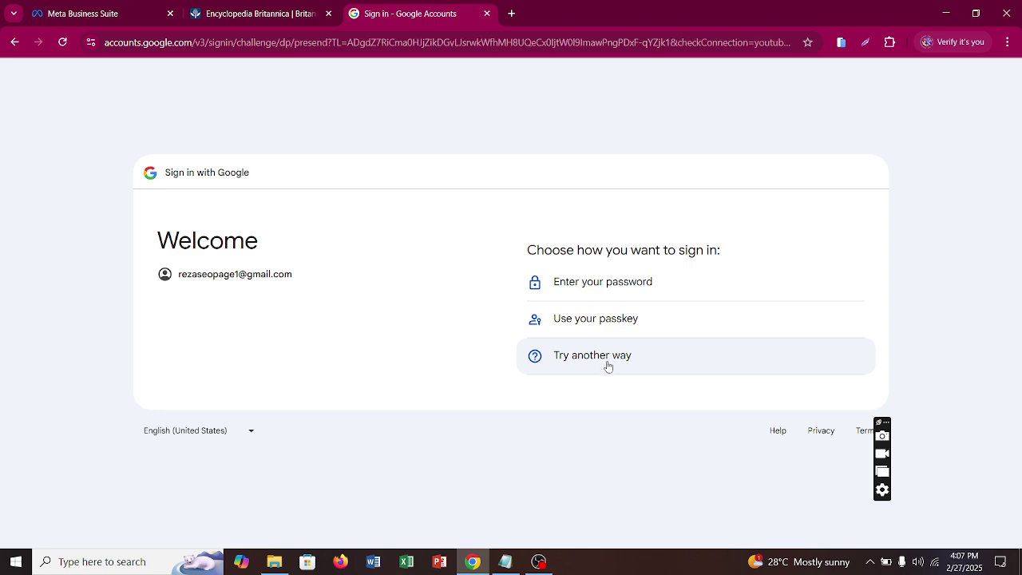
left_click(744, 471)
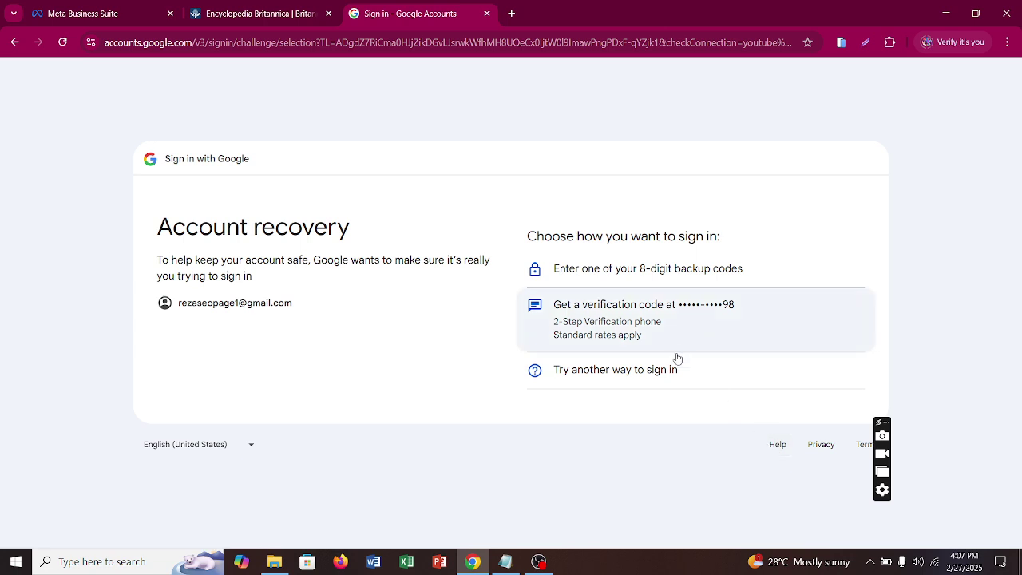
left_click(662, 331)
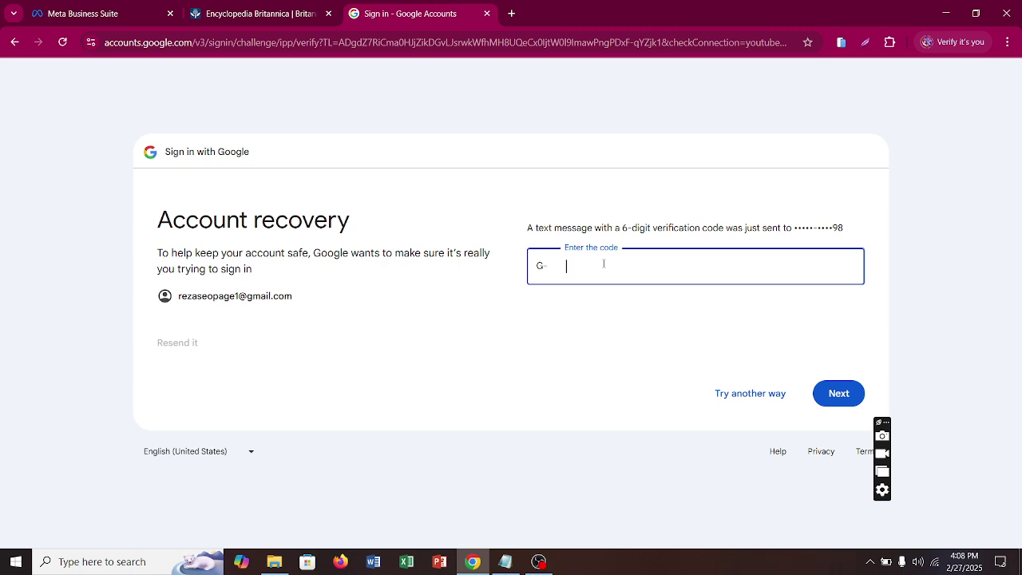
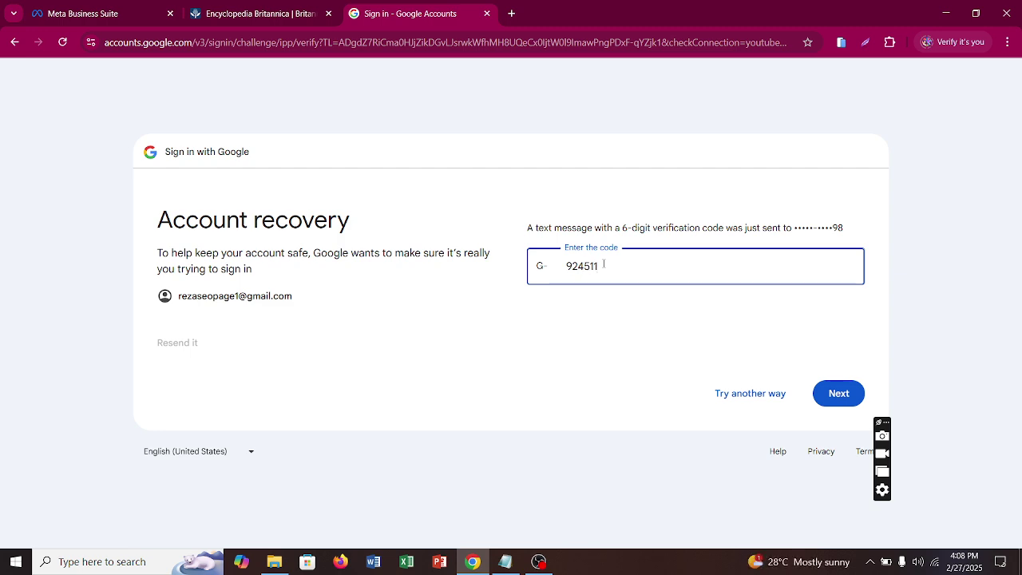
left_click(859, 416)
left_click(856, 401)
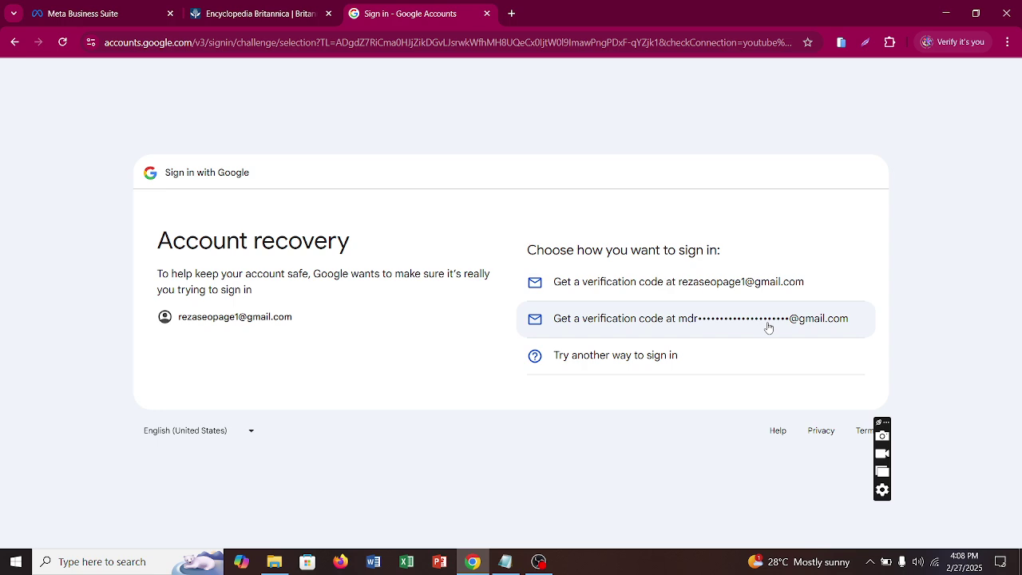
Verify with the code sent by e-mail and continue without updating the password.
left_click(713, 286)
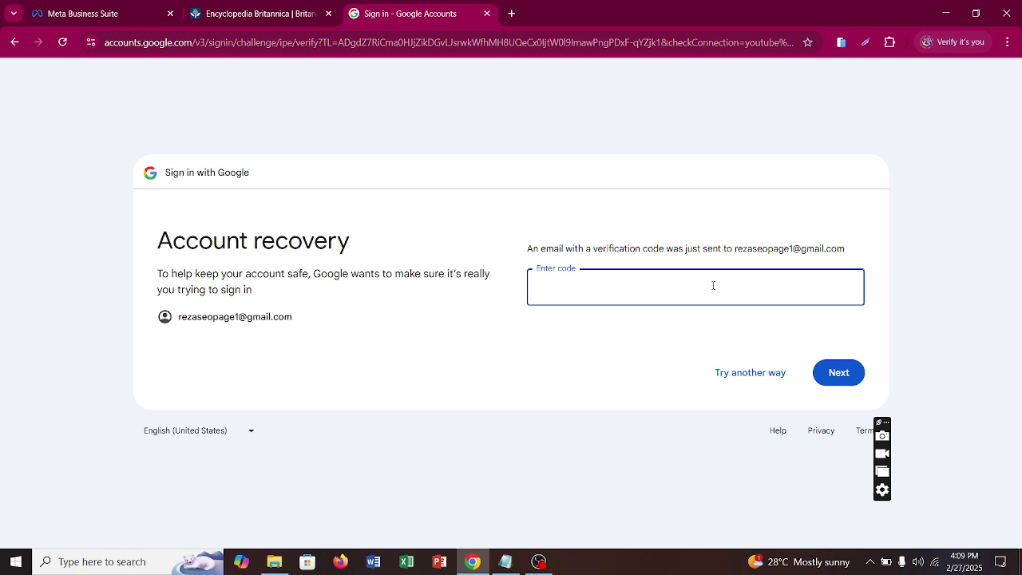
left_click(856, 376)
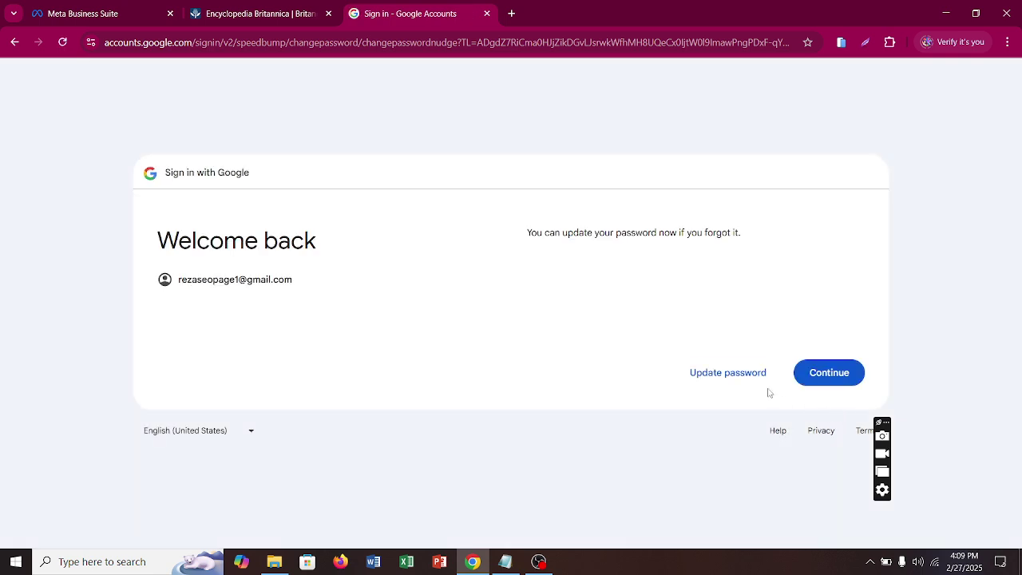
left_click(840, 381)
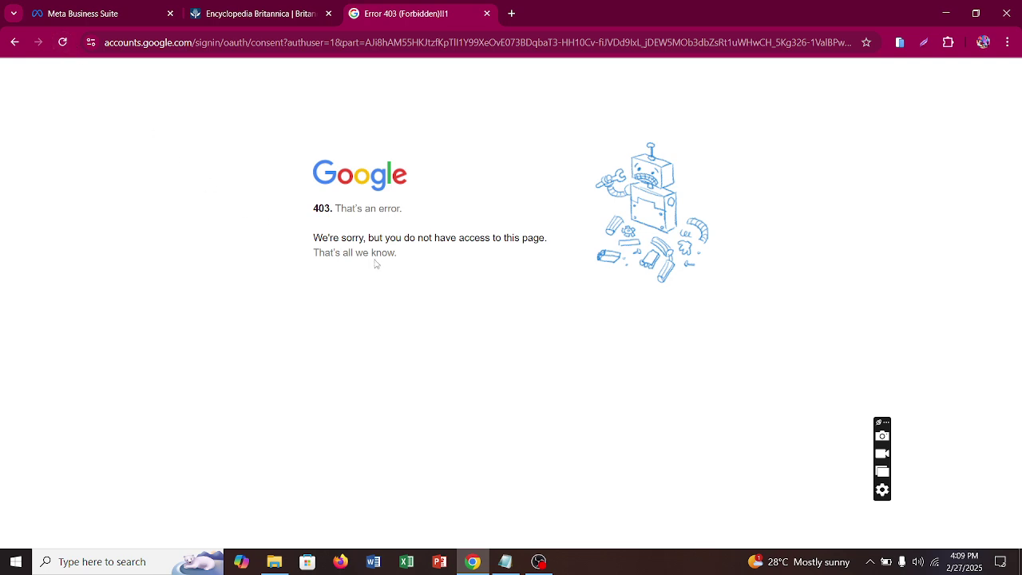
Go back from the 403 page and sign in to auth0.com with the second Google account.
left_click(15, 44)
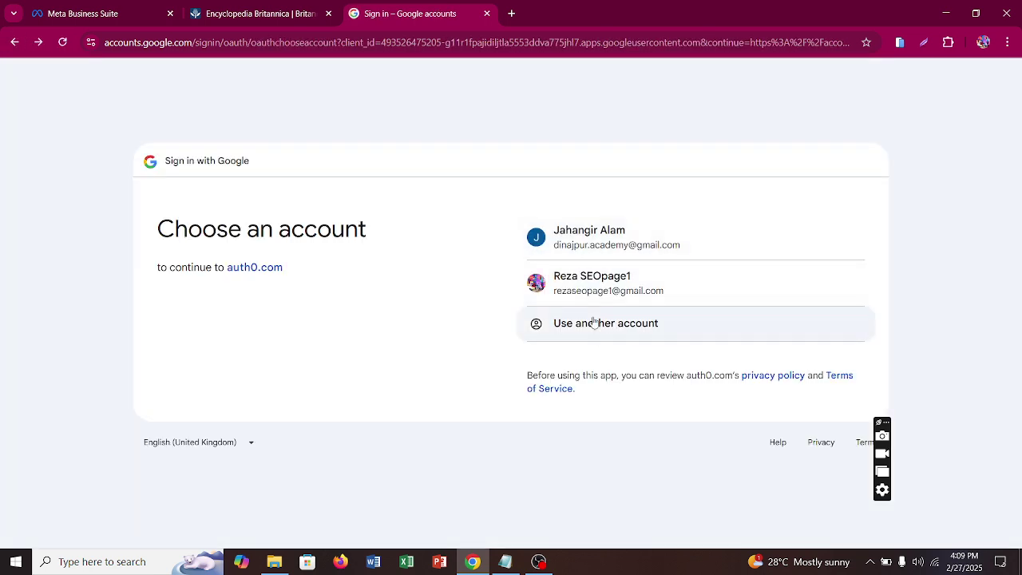
left_click(591, 295)
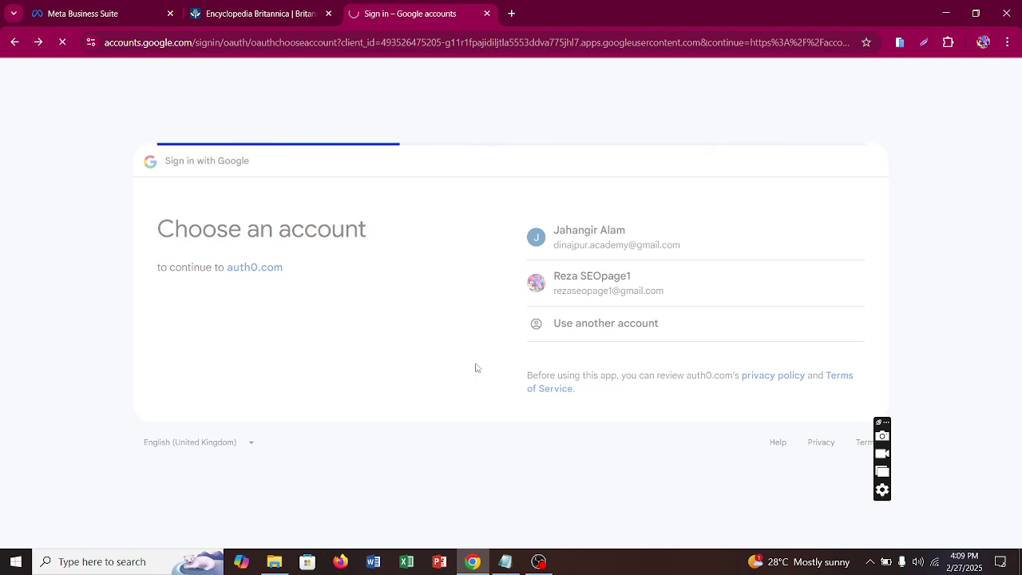
left_click(830, 371)
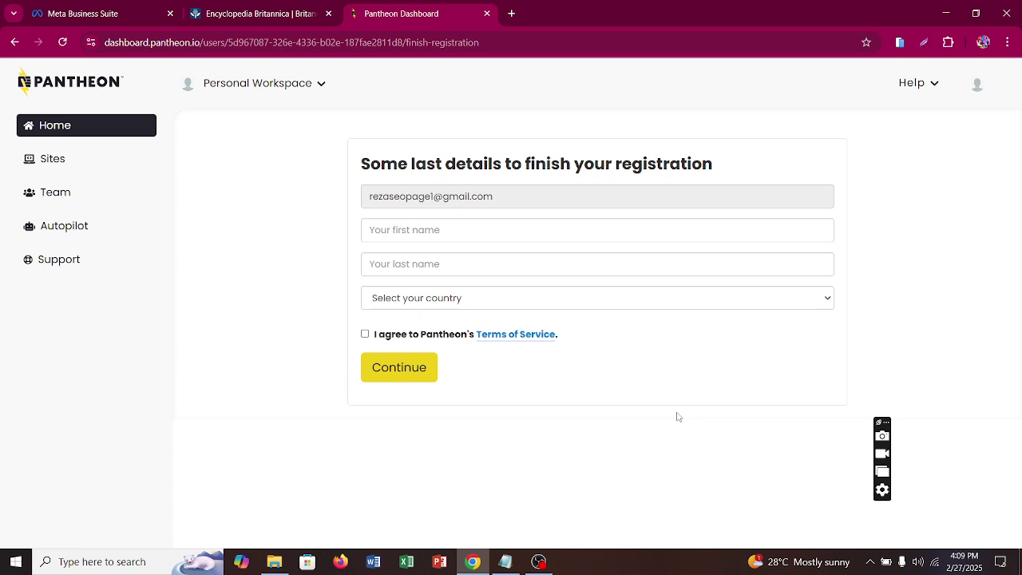
Autofill first and last name, set country to Bangladesh, accept marketing and Terms of Service, and submit.
left_click(495, 227)
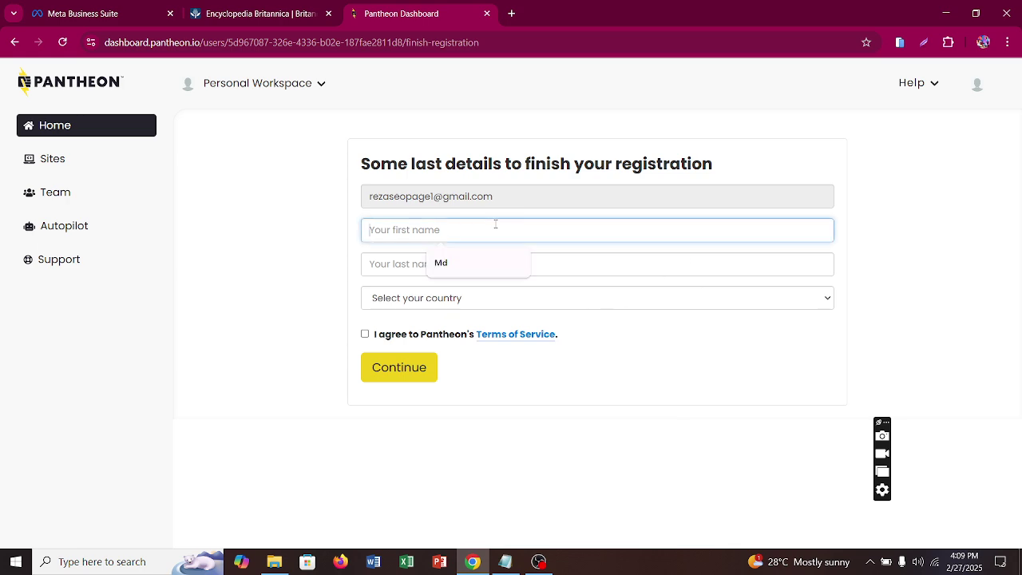
left_click(467, 261)
left_click(454, 264)
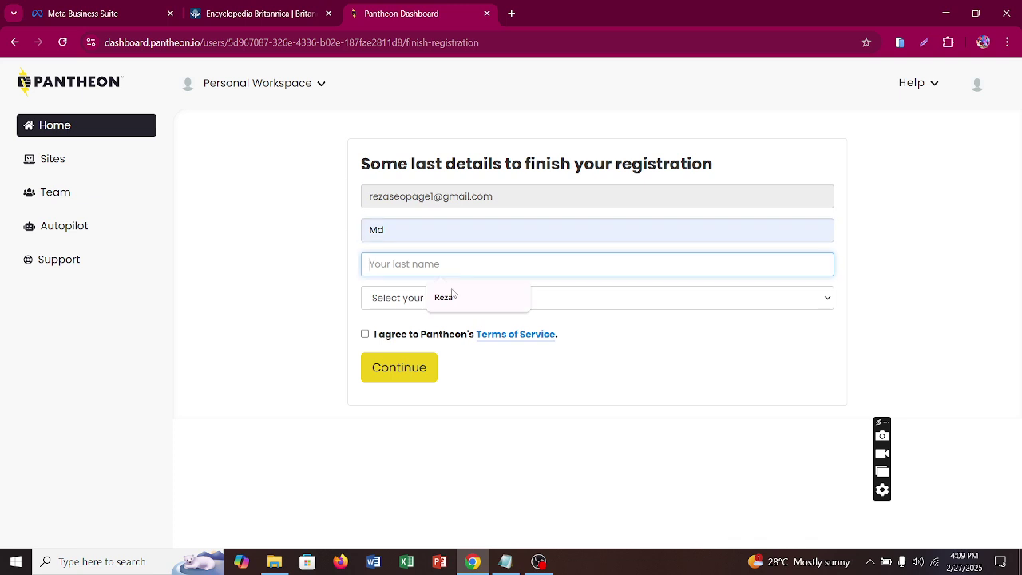
left_click(443, 298)
left_click(428, 308)
scroll(416, 231, "down", 2)
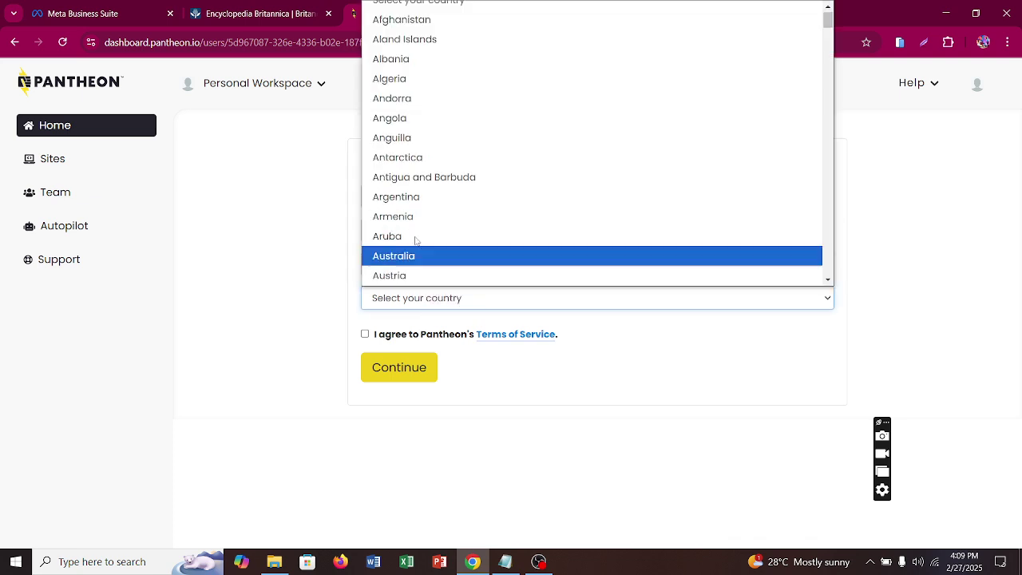
scroll(419, 213, "down", 2)
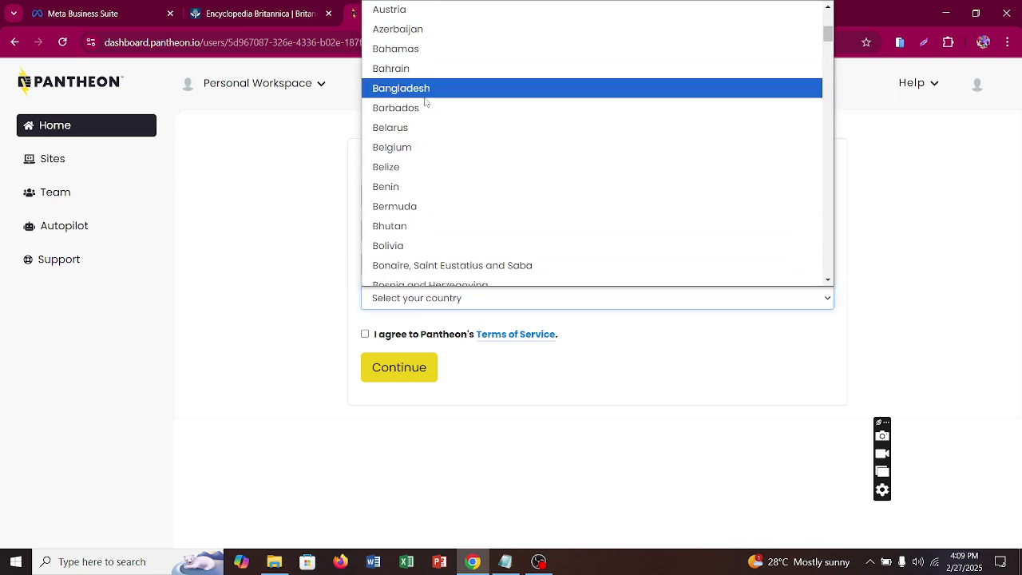
left_click(425, 97)
left_click(365, 326)
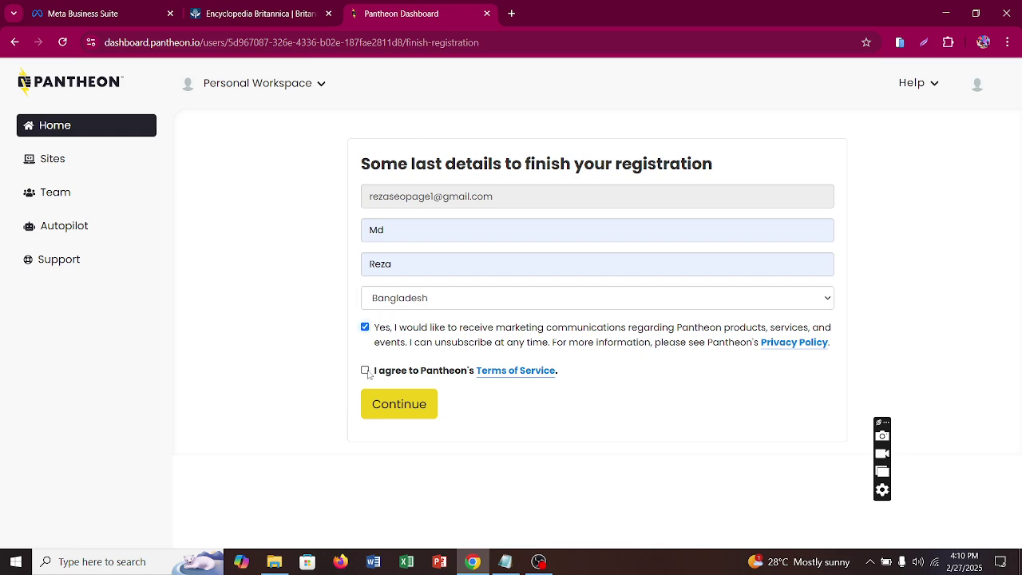
left_click(365, 370)
left_click(401, 401)
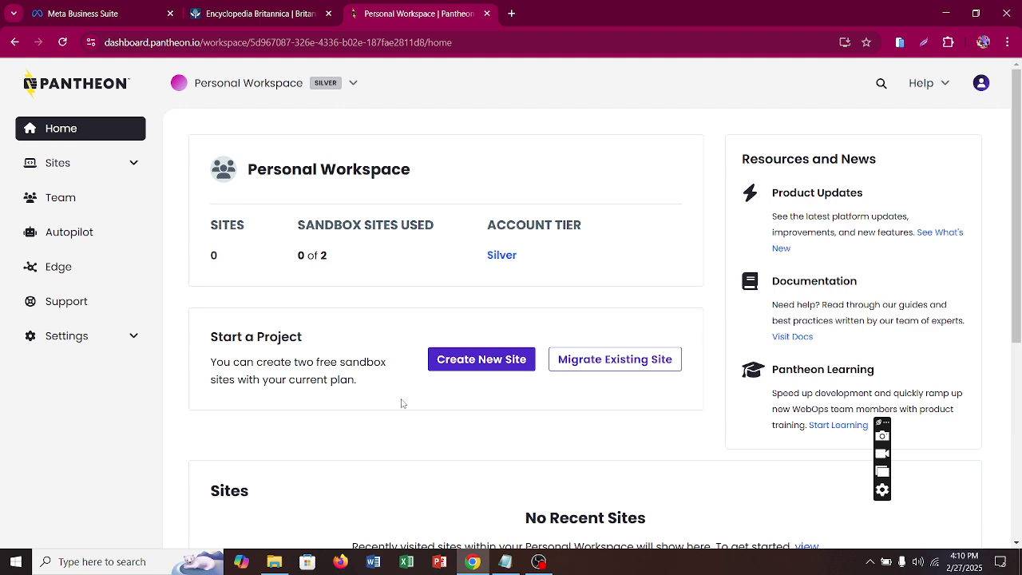
Open the Personal Workspace Sites page showing Create a Free Site.
left_click(75, 175)
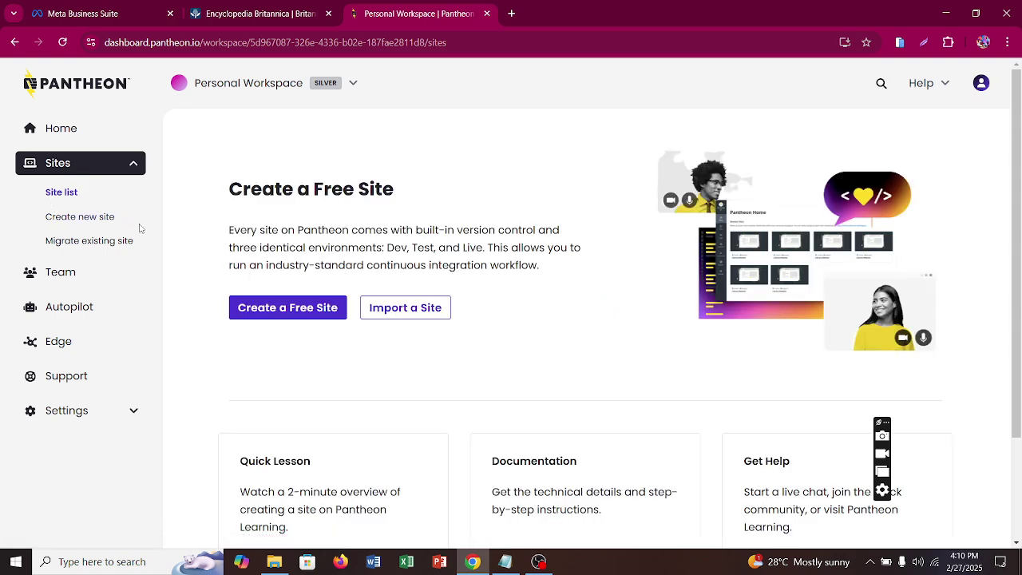
scroll(312, 422, "down", 3)
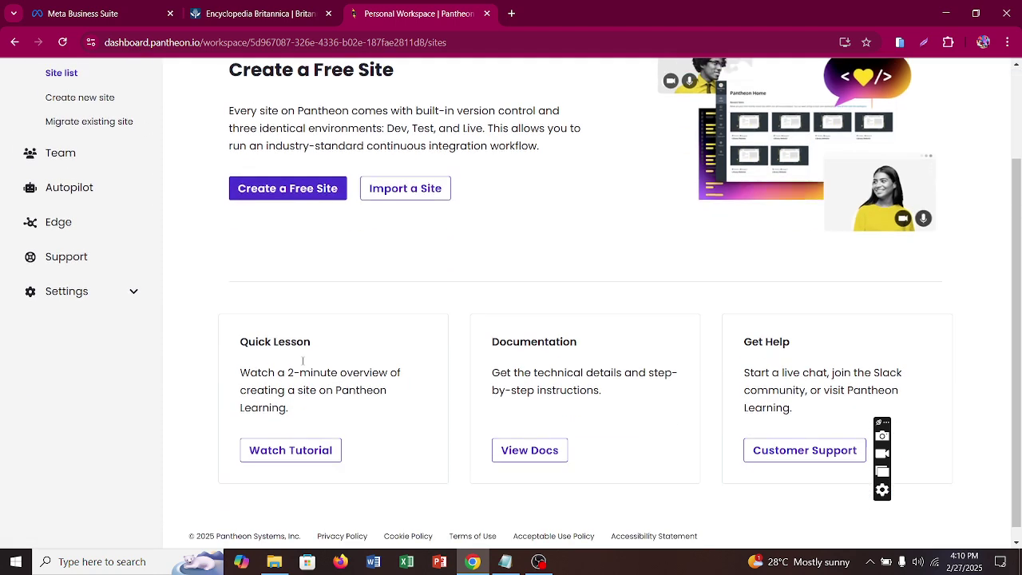
scroll(479, 393, "up", 3)
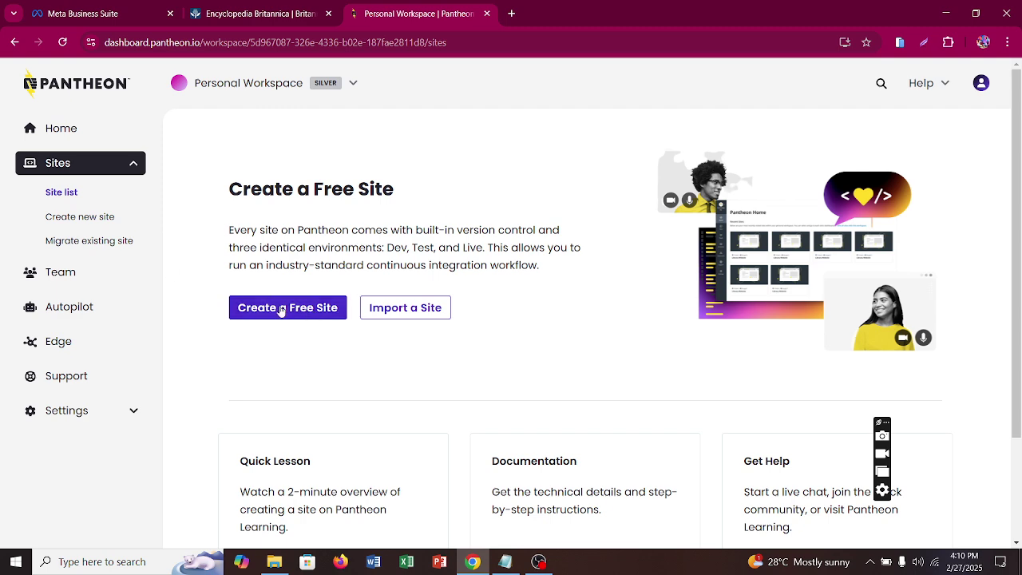
Start a new free site from the empty Personal Workspace sites list.
left_click(290, 317)
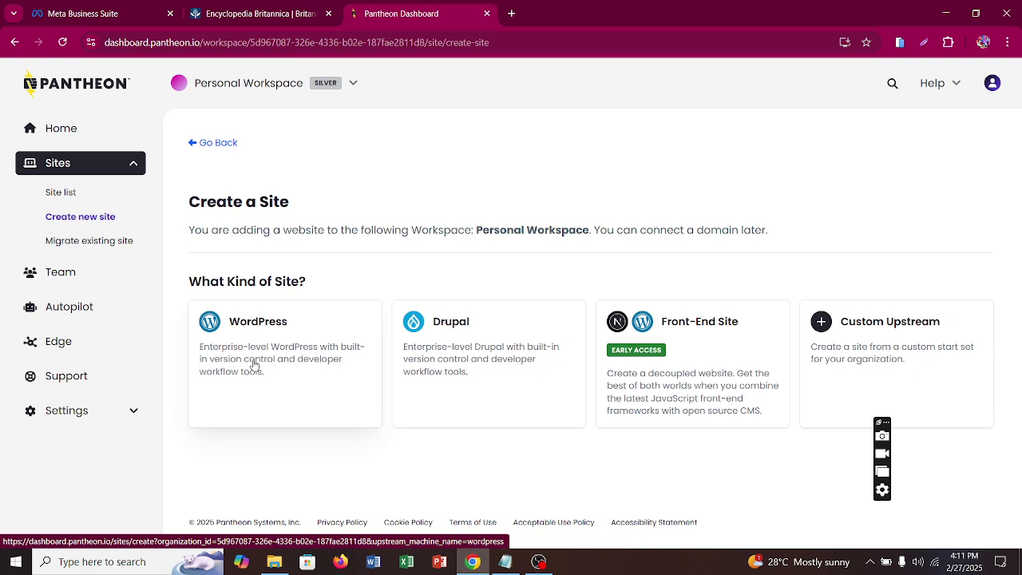
Choose WordPress and name the new site amaderbazar in the United States region.
left_click(254, 365)
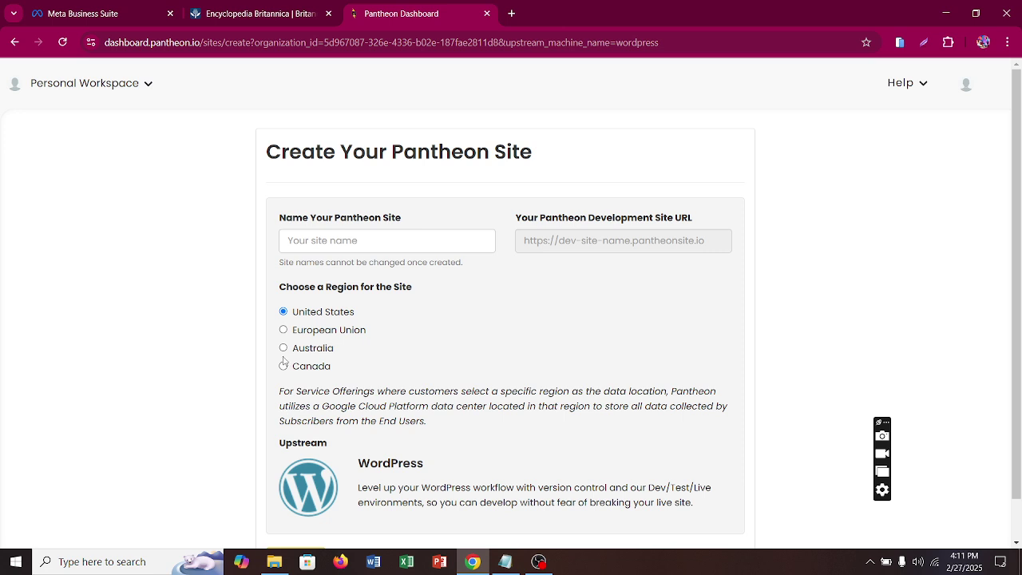
left_click(404, 245)
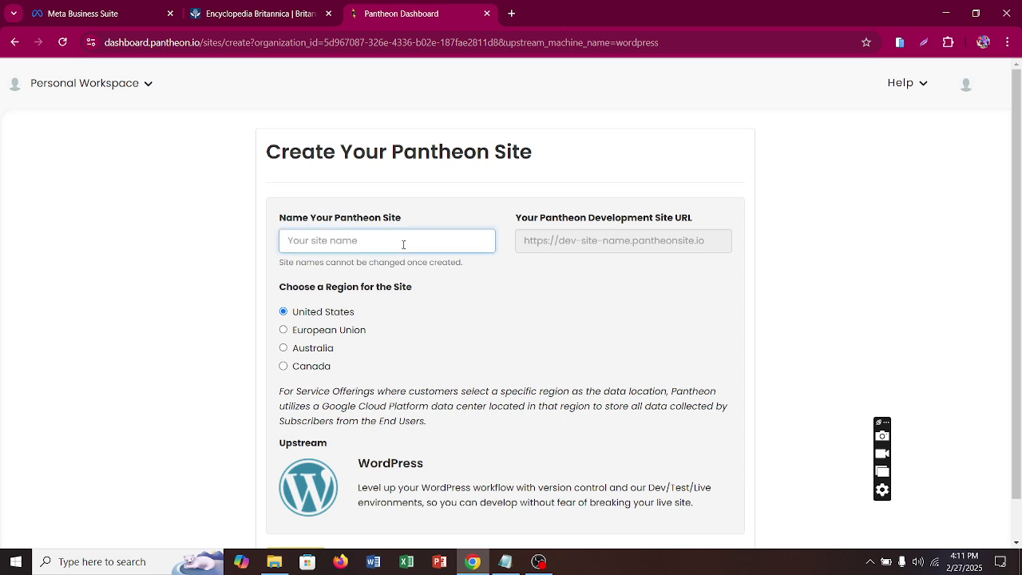
type("amad")
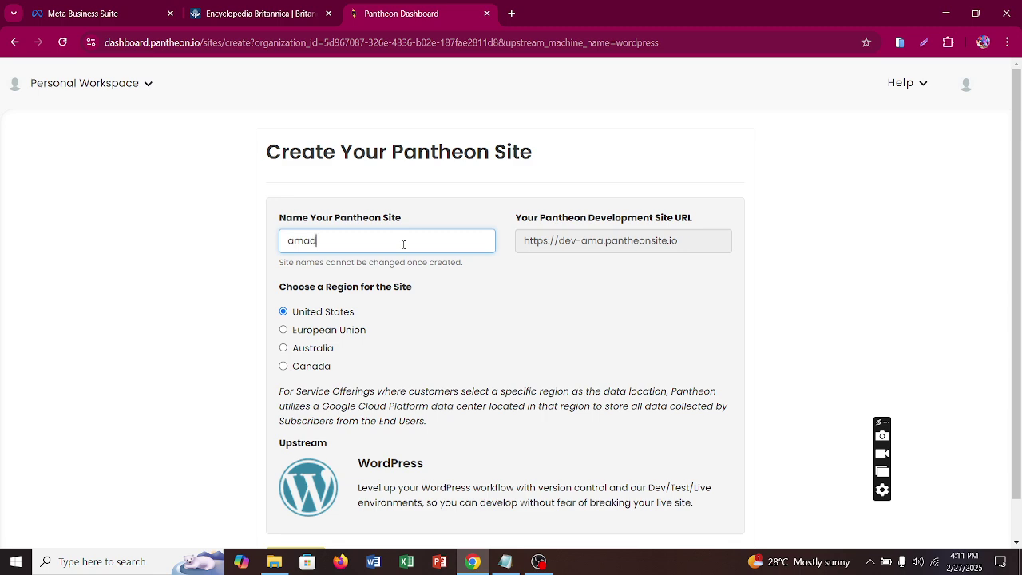
type("erb")
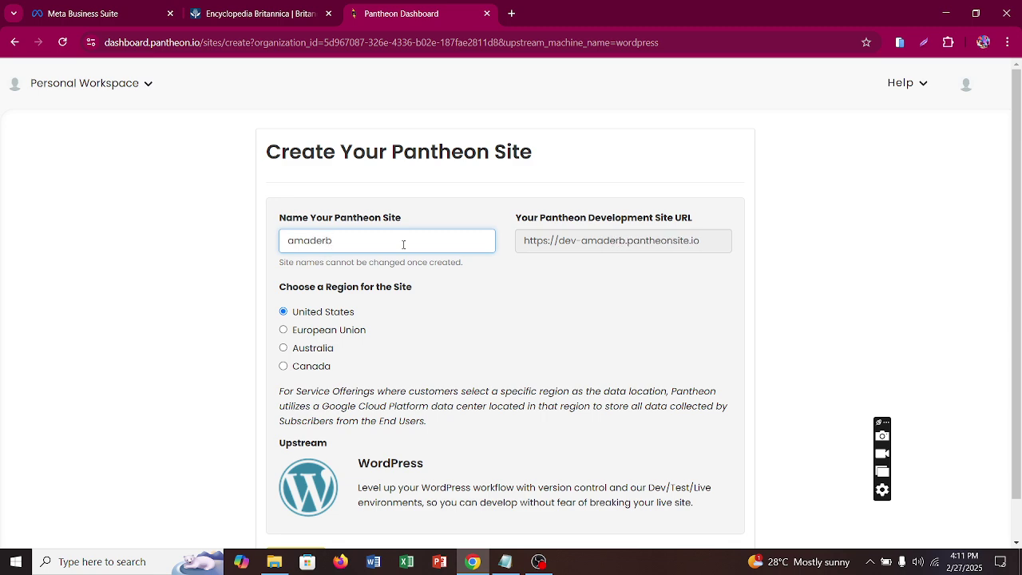
type("azar")
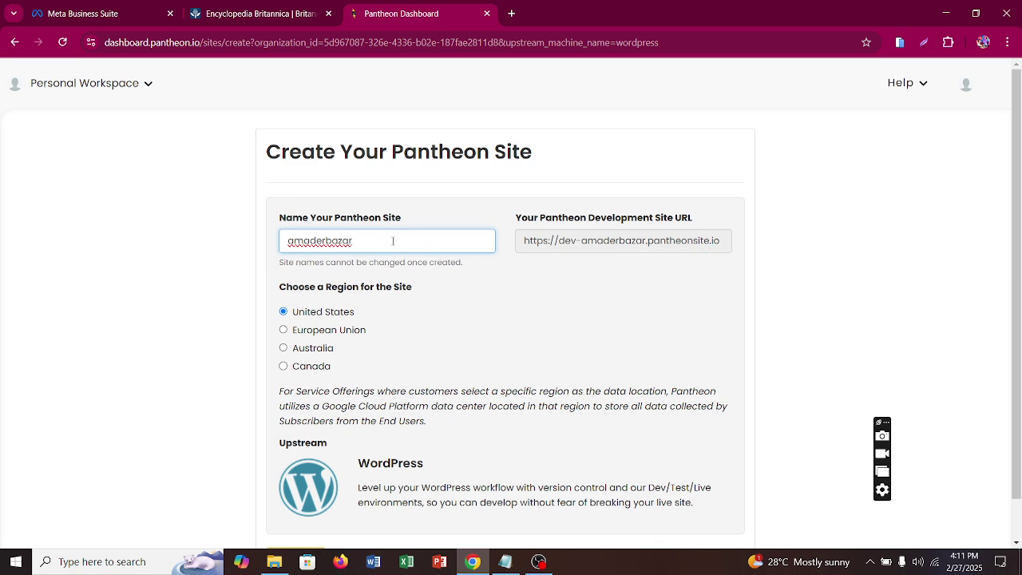
left_click_drag(368, 246, 286, 239)
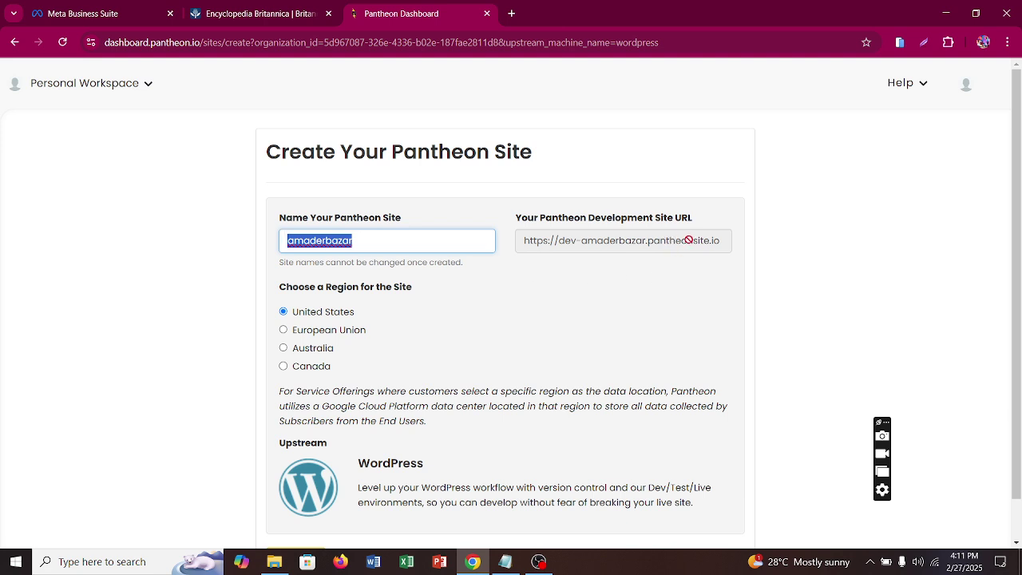
scroll(702, 242, "down", 1)
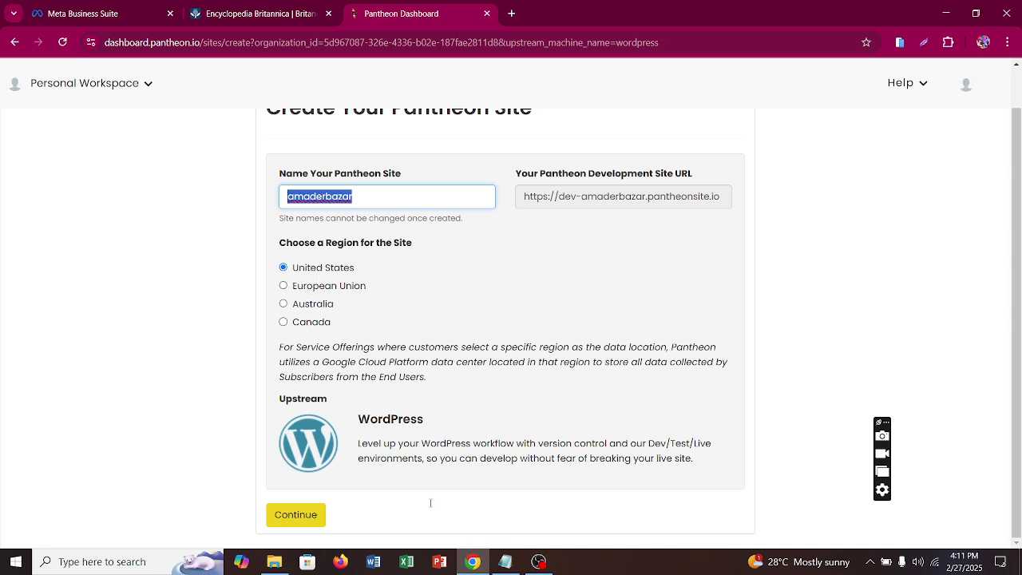
Submit amaderbazar, and after the 'already exists' error change the name to amaderbazarkbd.
left_click(312, 521)
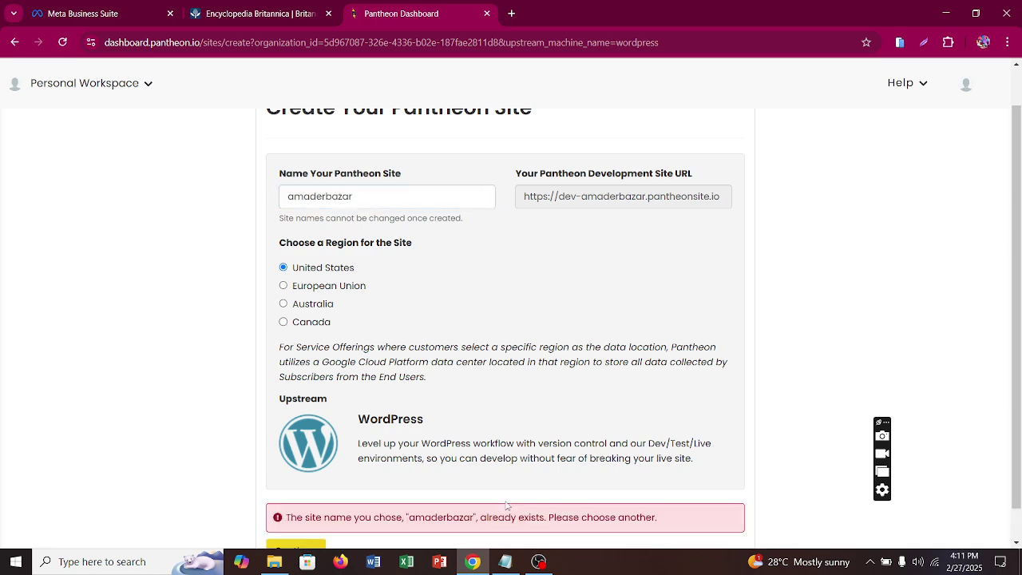
scroll(507, 505, "down", 1)
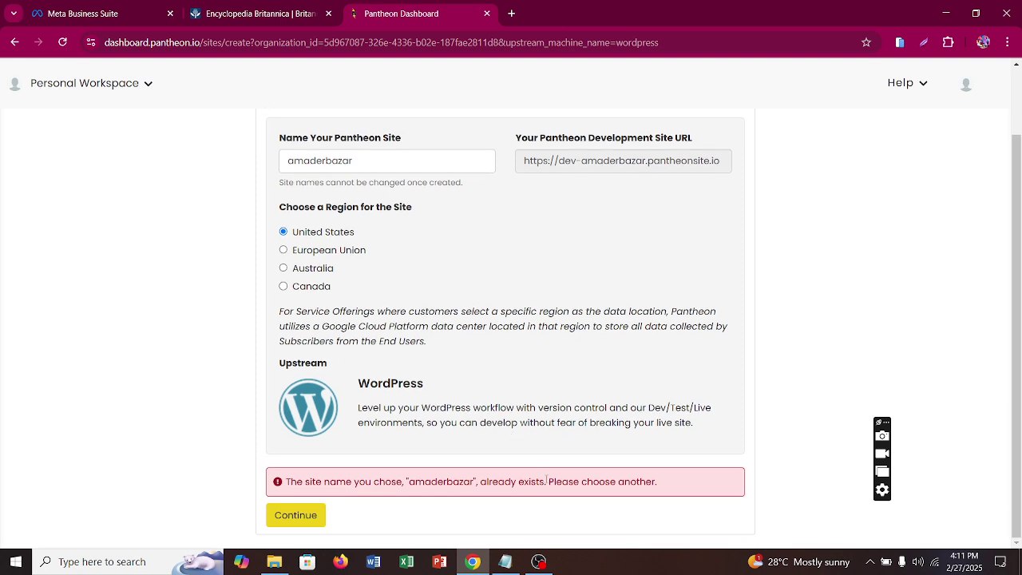
double_click(379, 163)
left_click(380, 164)
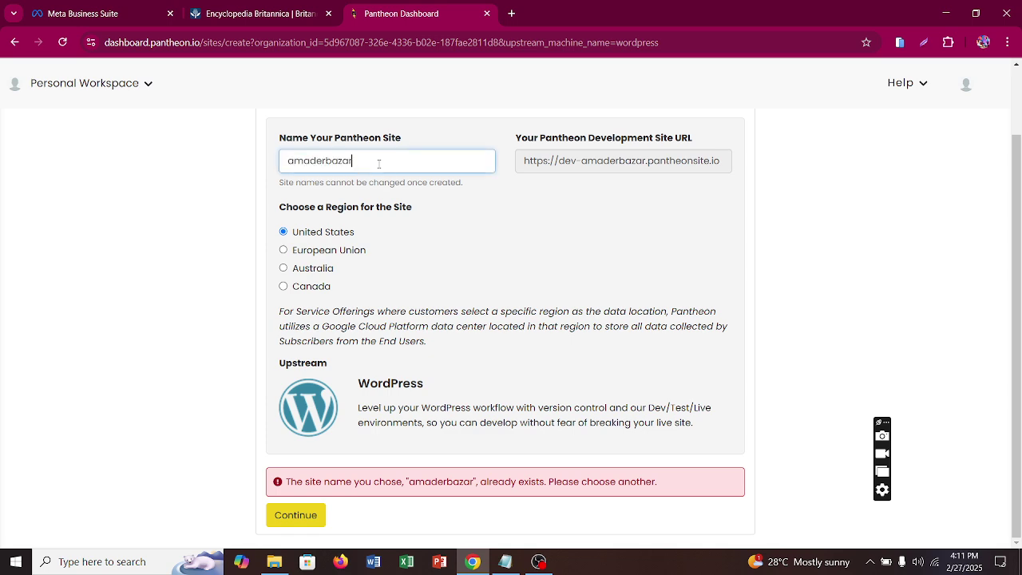
type(".")
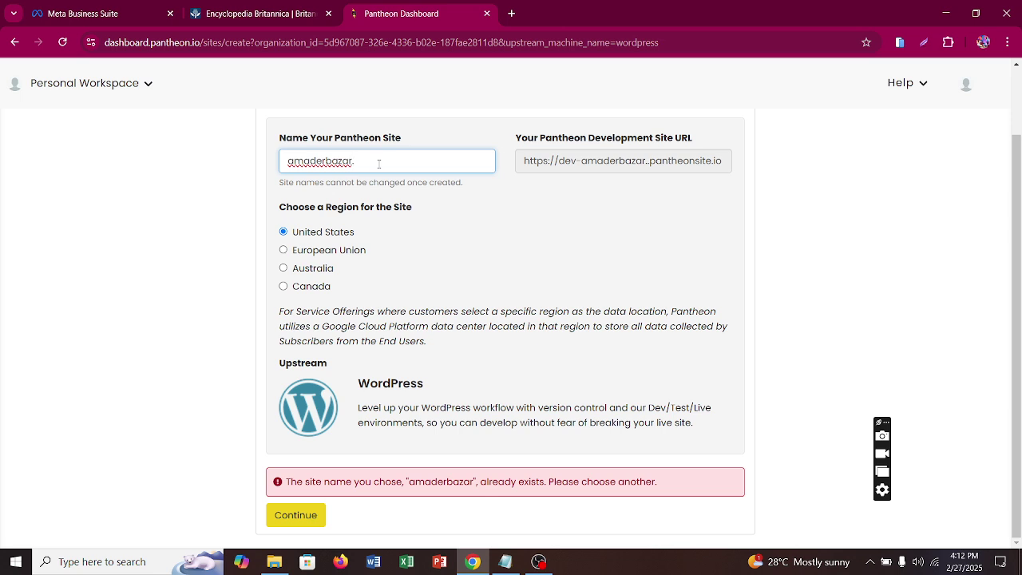
type("com")
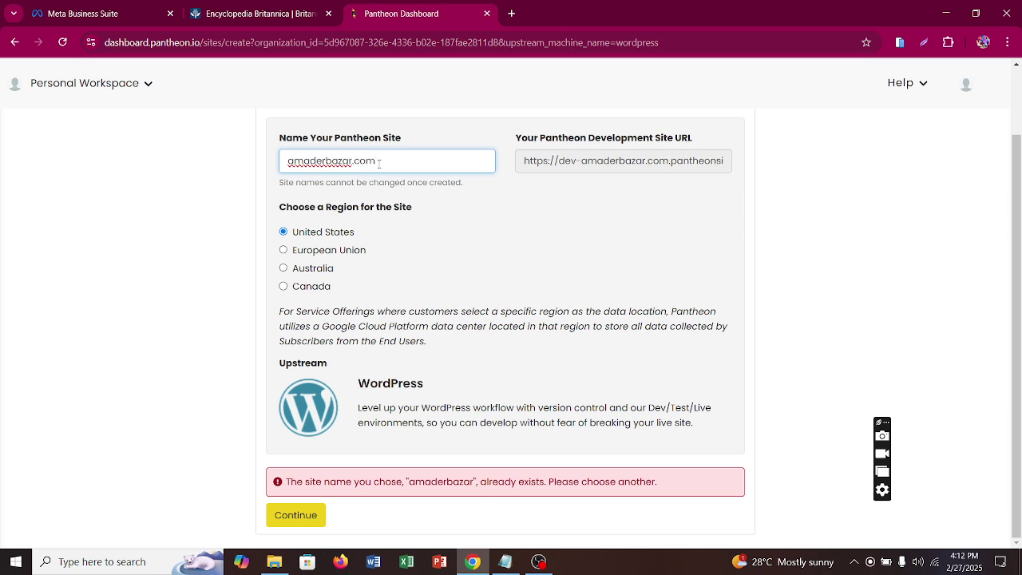
key("BackSpace")
key("BackSpace")
key("BackSpace")
key("BackSpace")
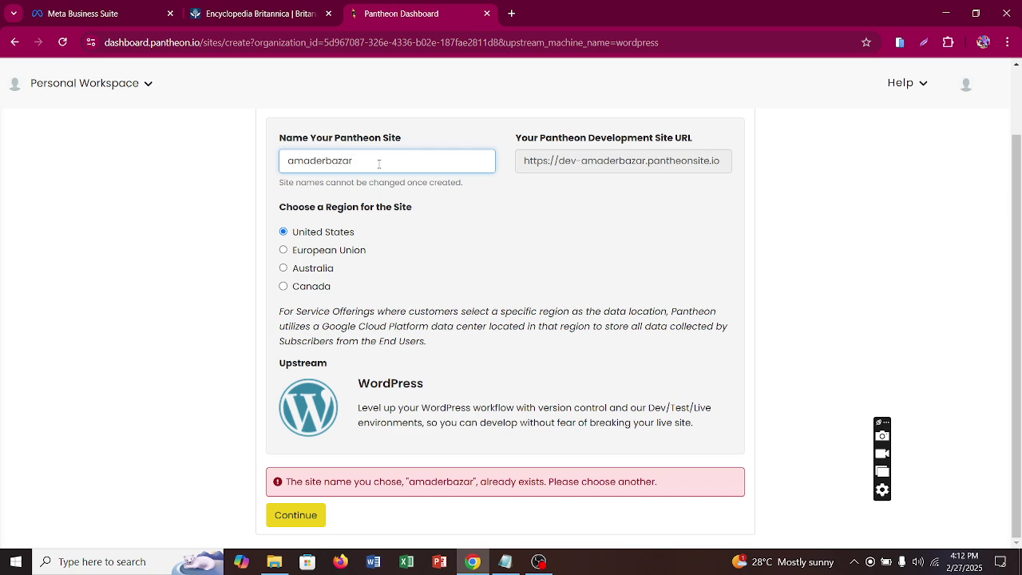
type("k")
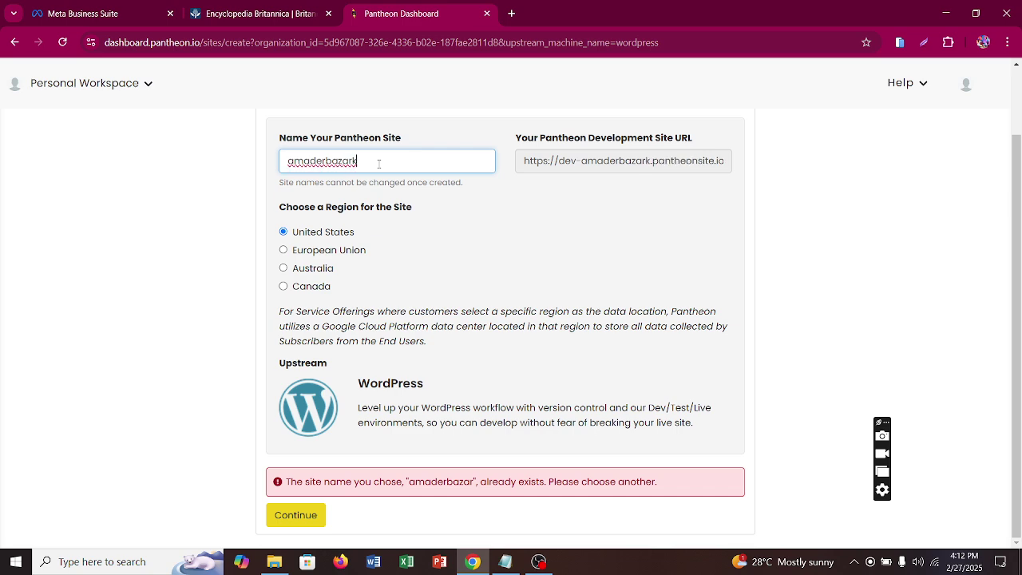
type("bd")
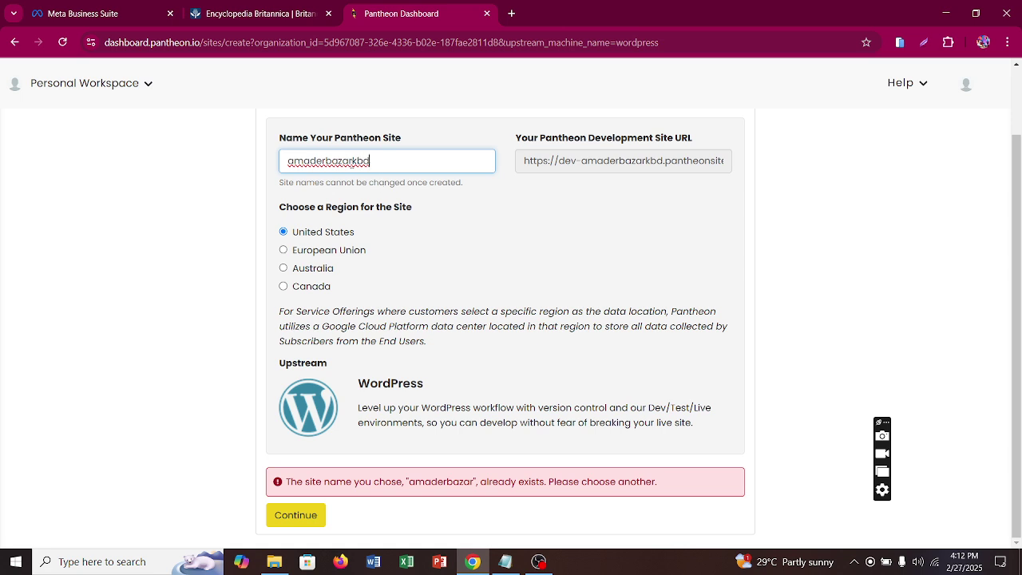
left_click_drag(352, 160, 268, 171)
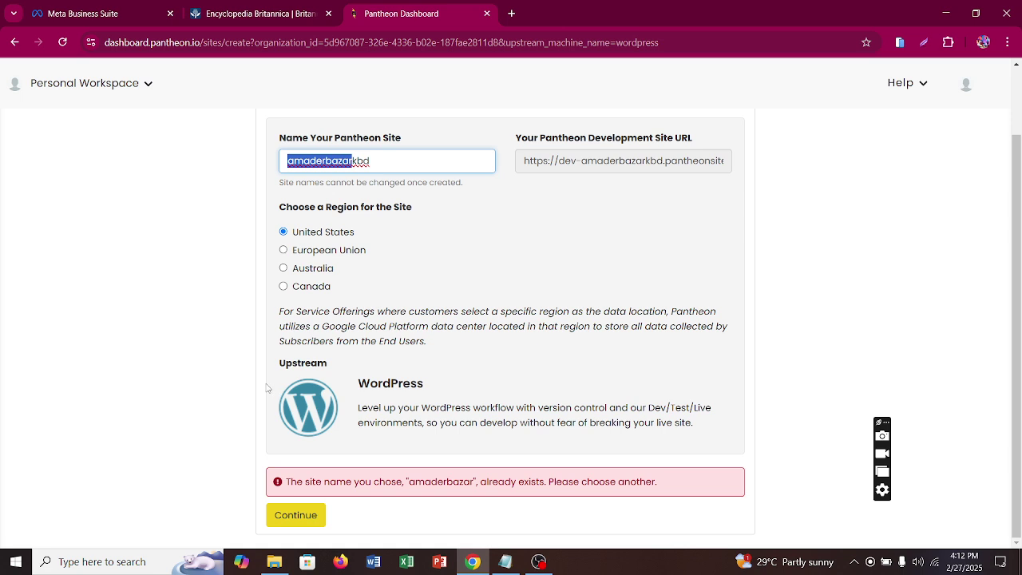
Submit the amaderbazarkbd site and wait until Deploying WordPress shows Complete!
left_click(303, 513)
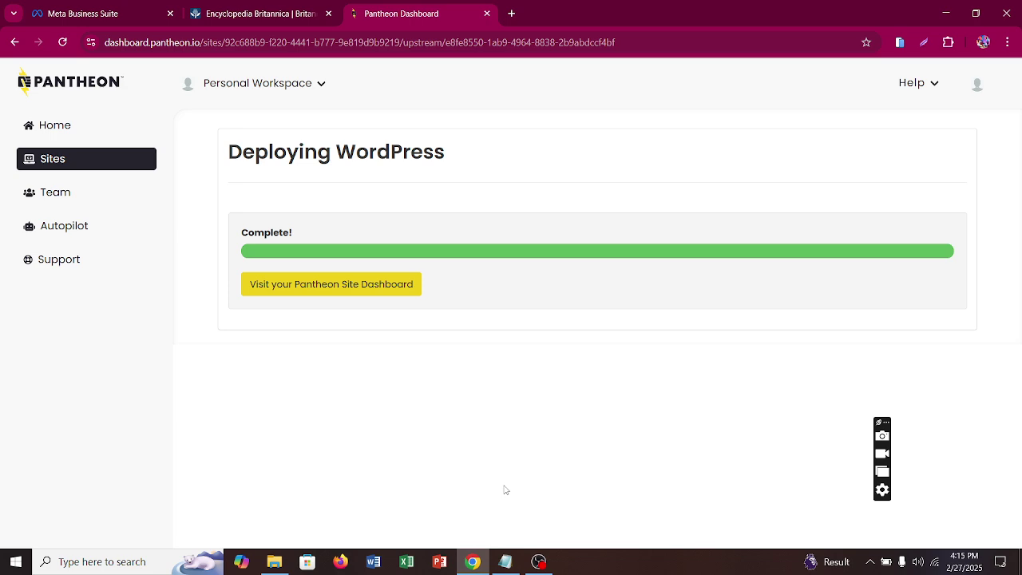
Open the amaderbazarkbd site dashboard in Pantheon, landing on the Dev environment.
left_click(356, 285)
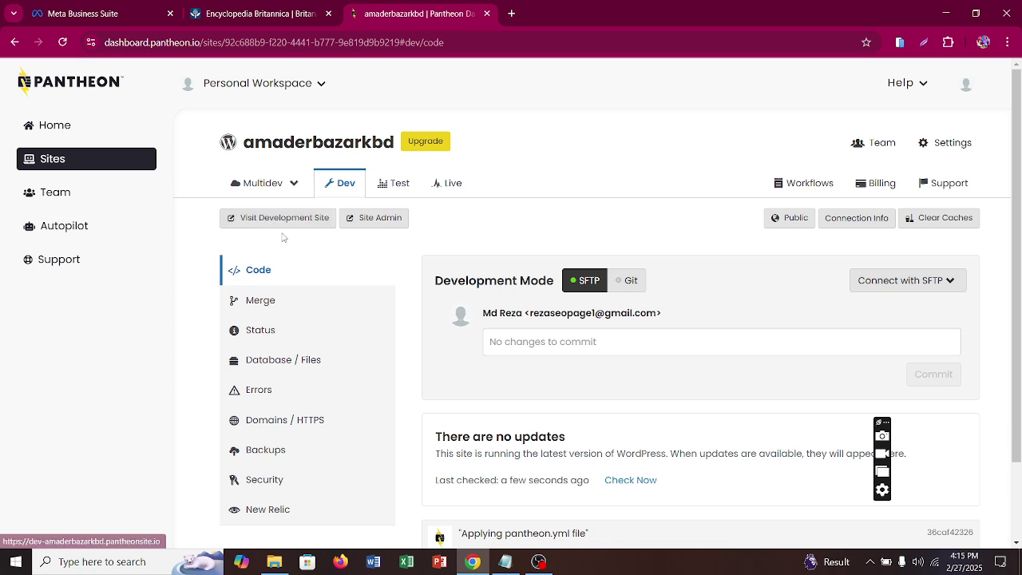
Launch Site Admin for dev-amaderbazarkbd.pantheonsite.io to reach the WordPress install language page.
left_click(387, 232)
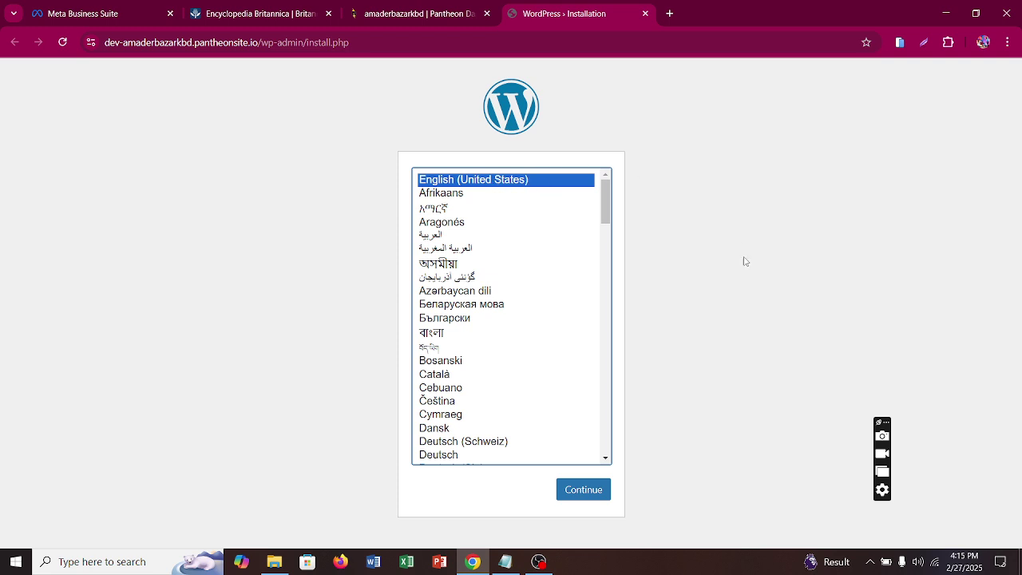
Keep English (United States), then enter the site title Amader Bazar and a username.
left_click(584, 489)
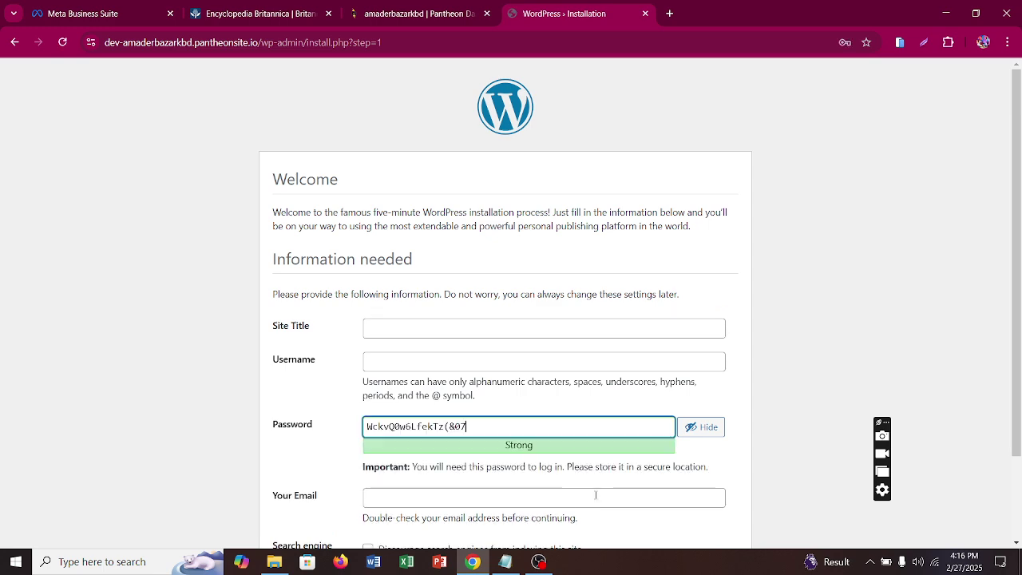
scroll(596, 495, "down", 2)
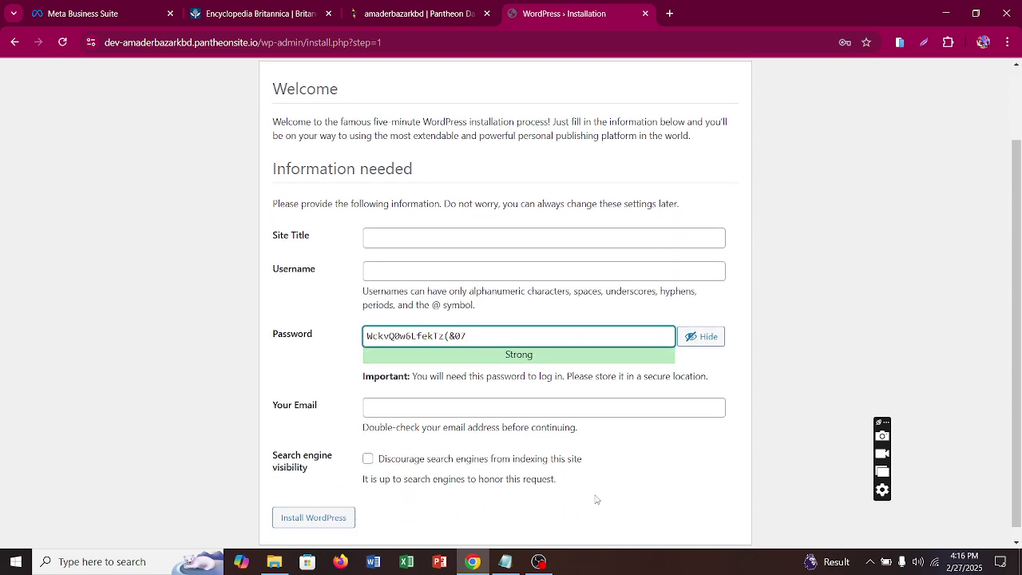
left_click(429, 223)
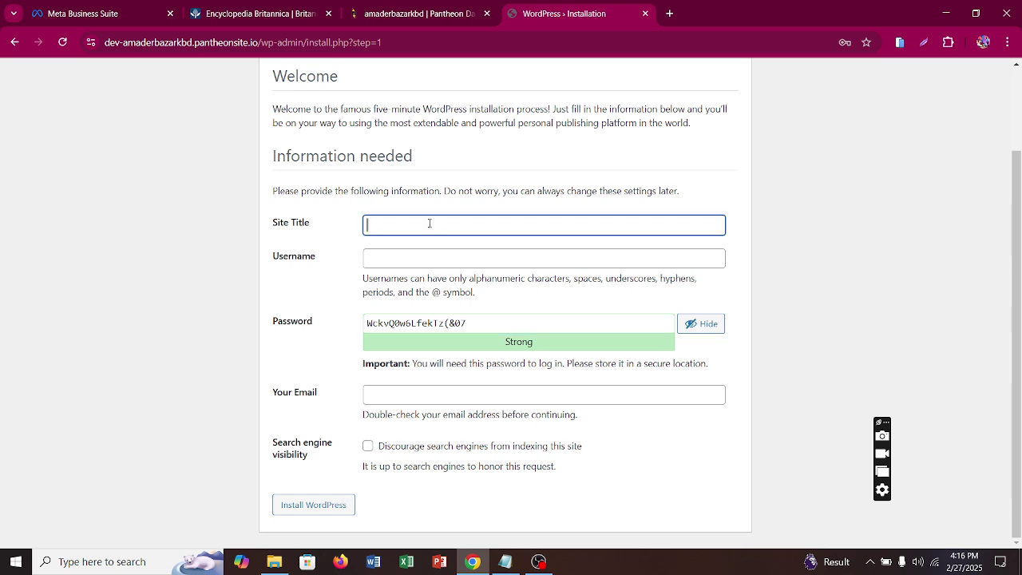
type("Amadrer Bazar")
left_click(453, 261)
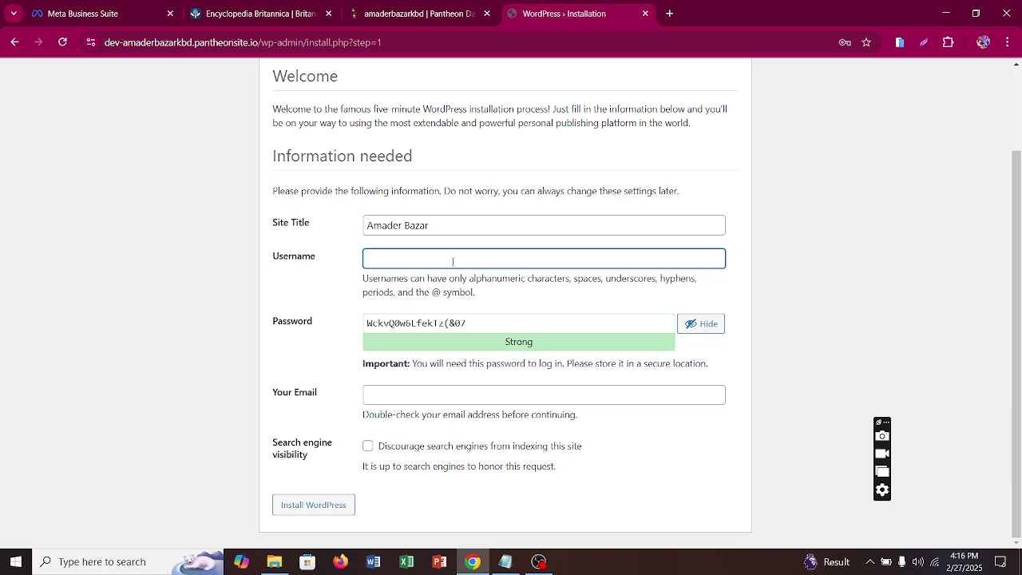
type("Reza")
Change the username to admin and replace the generated password with a simple one.
left_click_drag(489, 323, 345, 325)
type("\\")
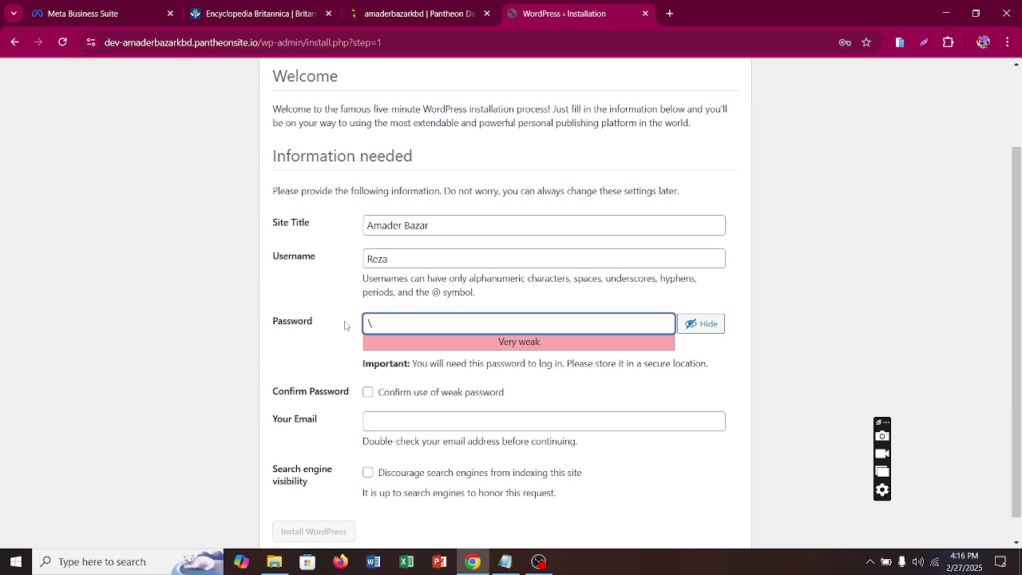
key("BackSpace")
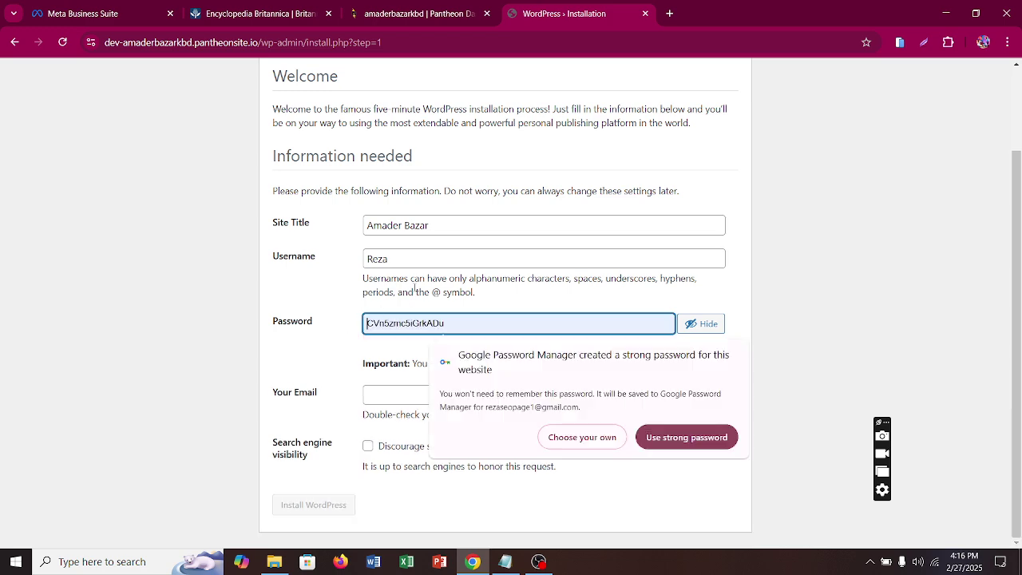
left_click_drag(412, 260, 341, 267)
type("ad")
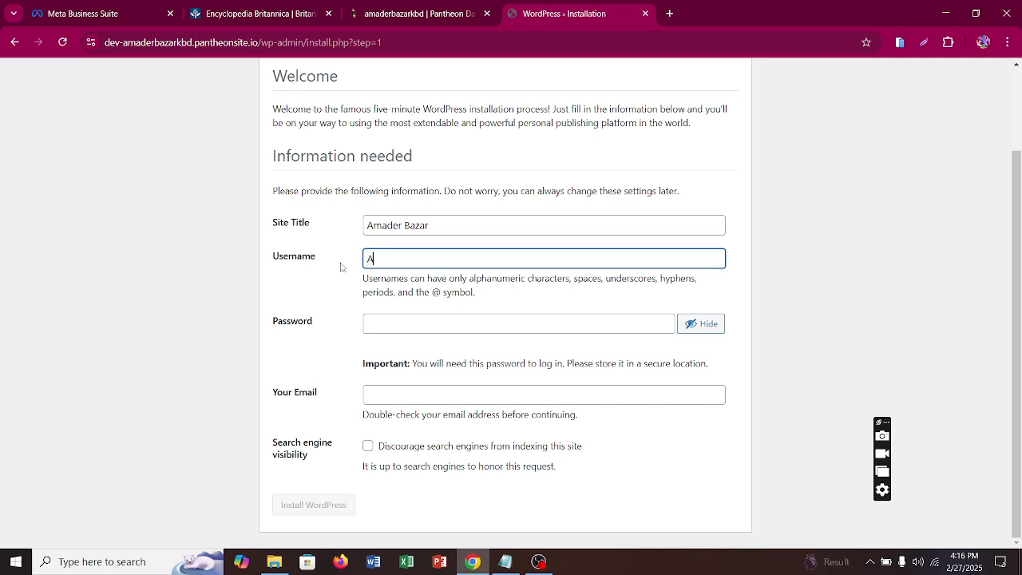
type("min")
left_click(379, 320)
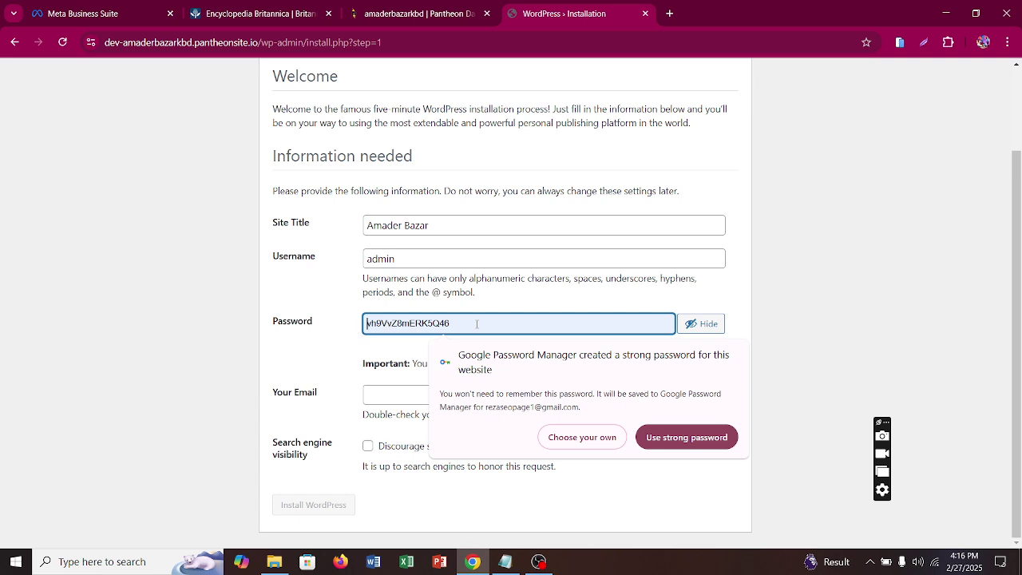
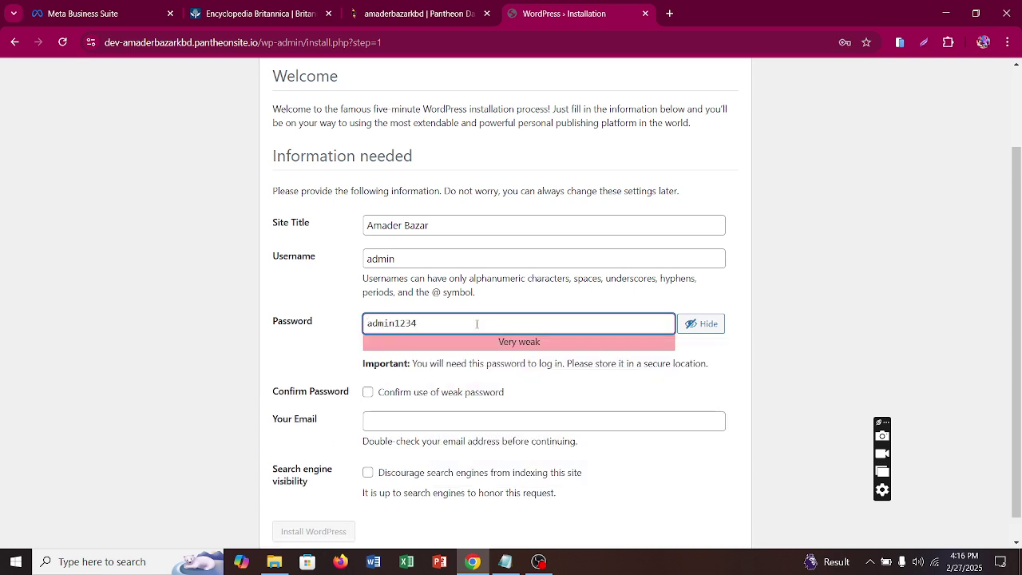
Tick 'Confirm use of weak password' and dismiss the e-mail autofill suggestions.
scroll(545, 466, "down", 1)
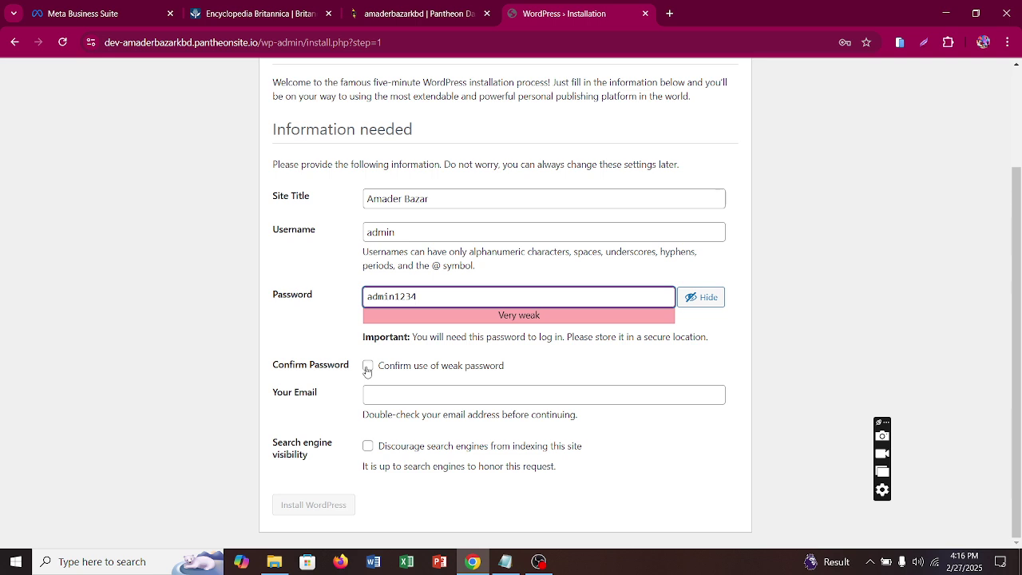
left_click(368, 368)
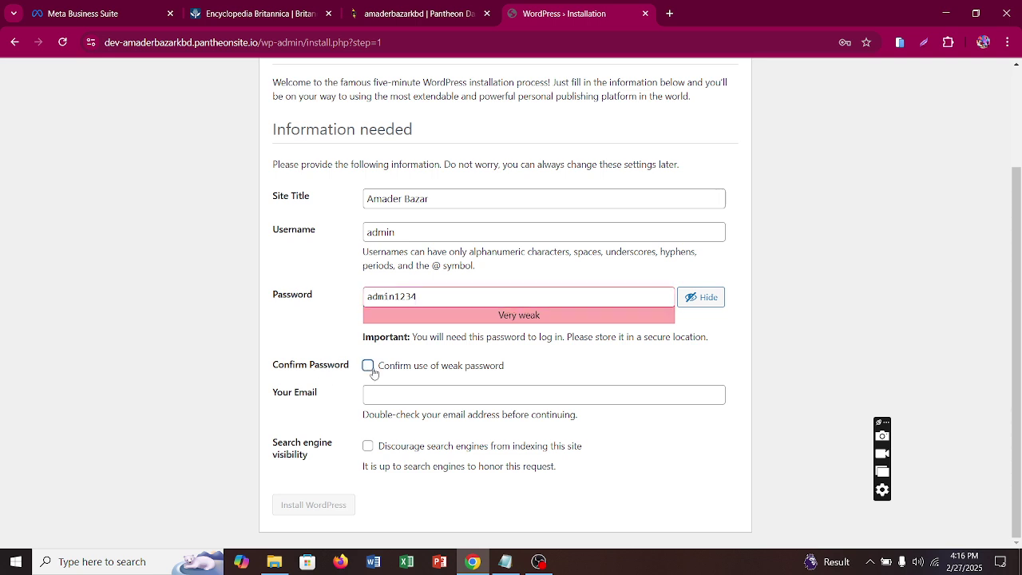
left_click(368, 367)
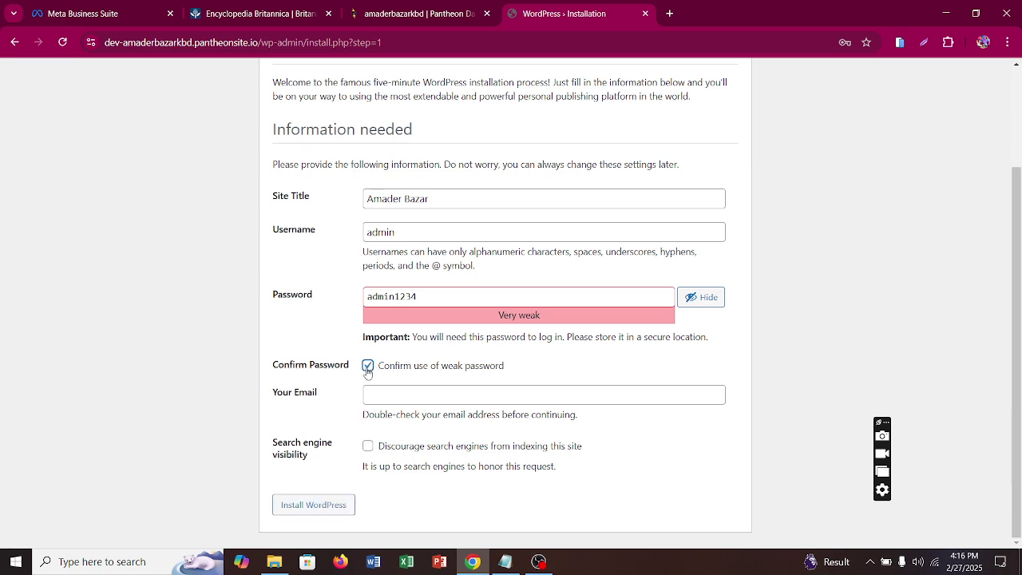
left_click(368, 371)
left_click(367, 371)
left_click(394, 397)
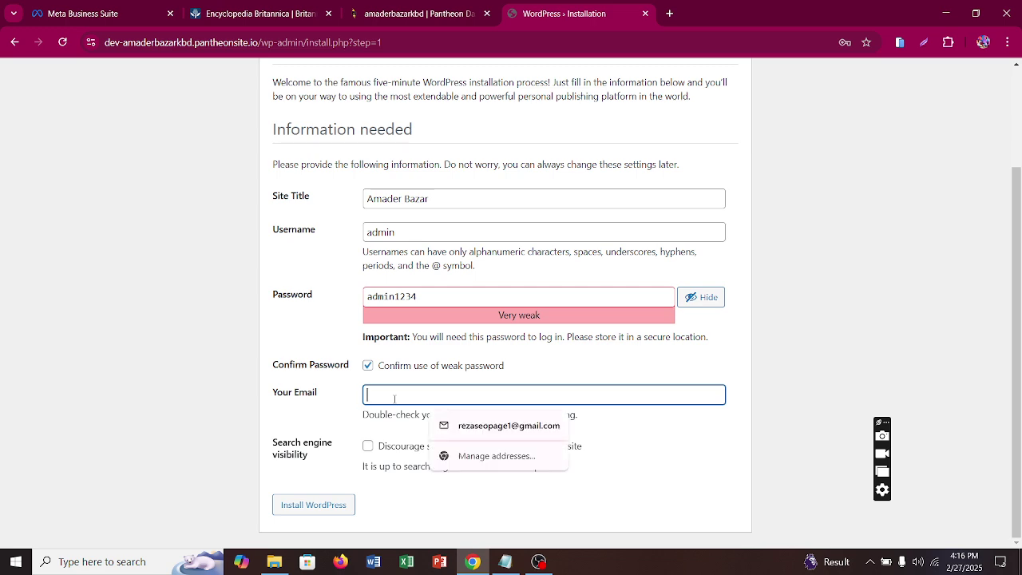
left_click(345, 423)
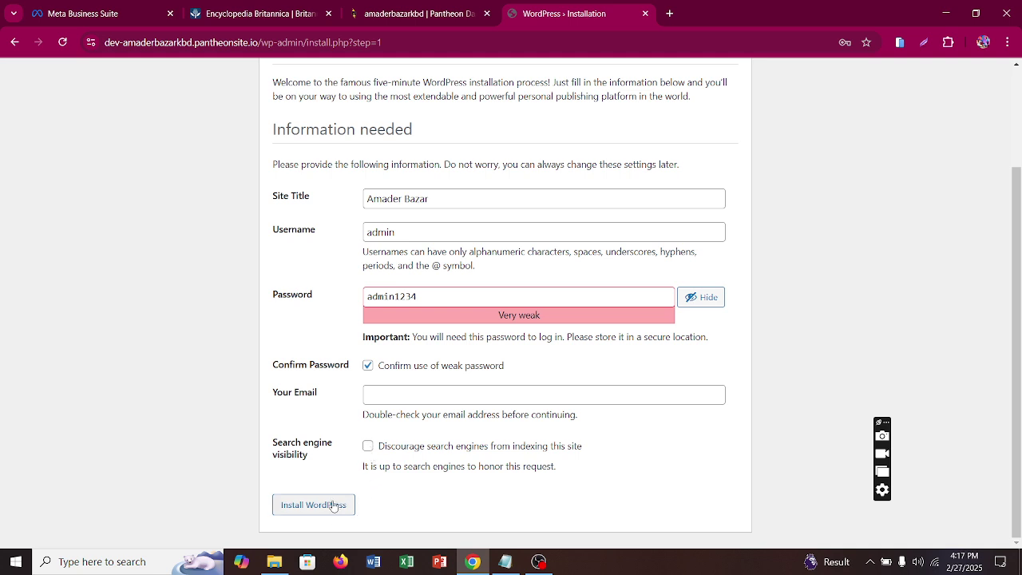
Try installing, then fill the missing Your Email field with the saved admin address.
left_click(334, 506)
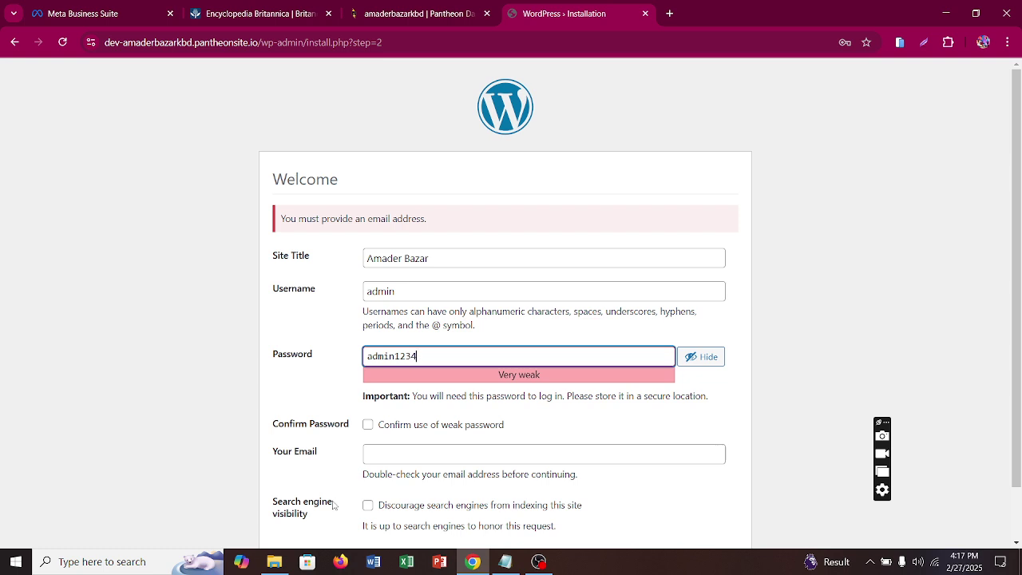
scroll(332, 500, "down", 1)
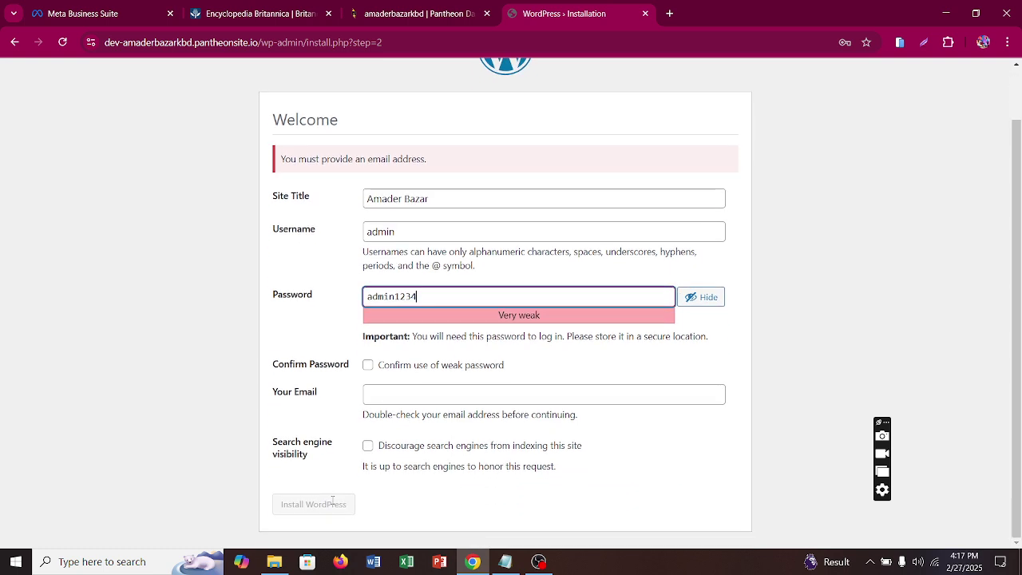
left_click(467, 392)
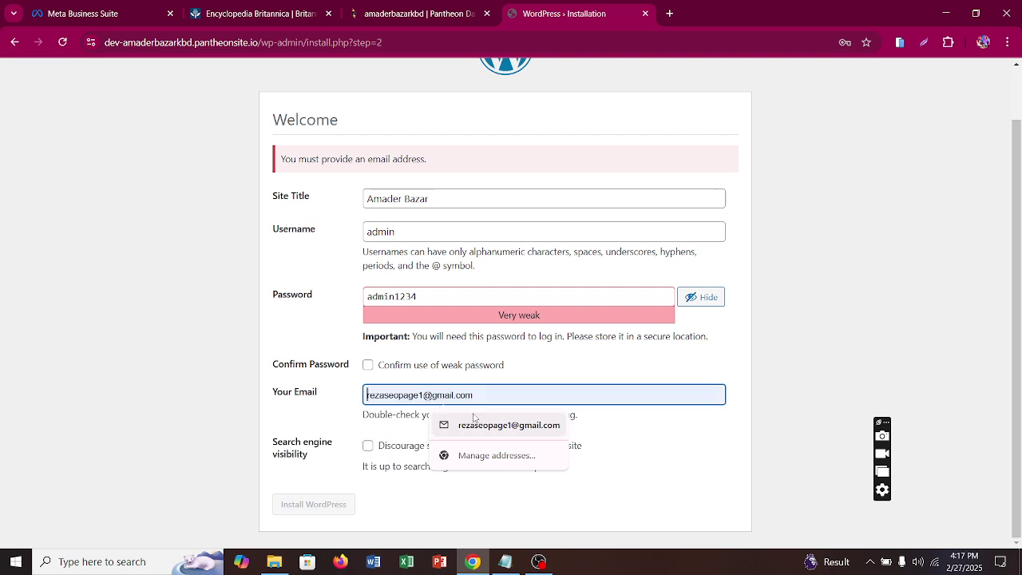
left_click(479, 425)
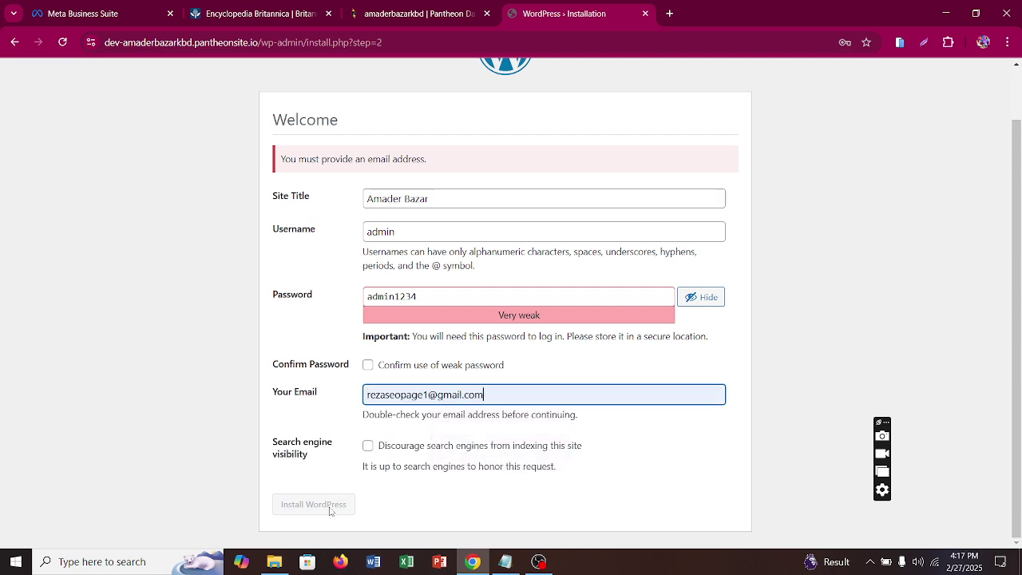
Strengthen the password to Medium with a capital and symbols, and run Install WordPress again.
left_click(459, 293)
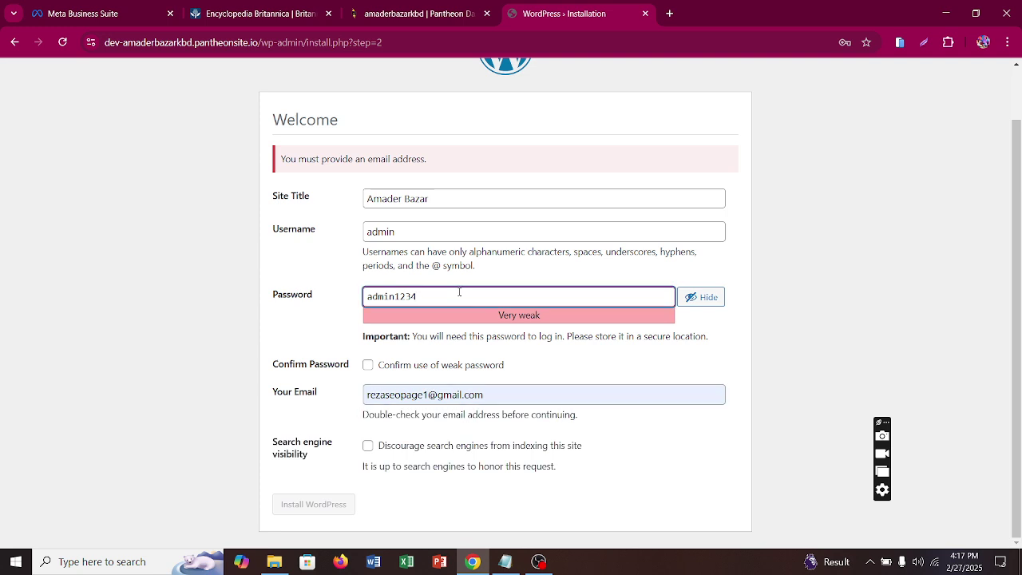
type("!@")
key("BackSpace")
key("BackSpace")
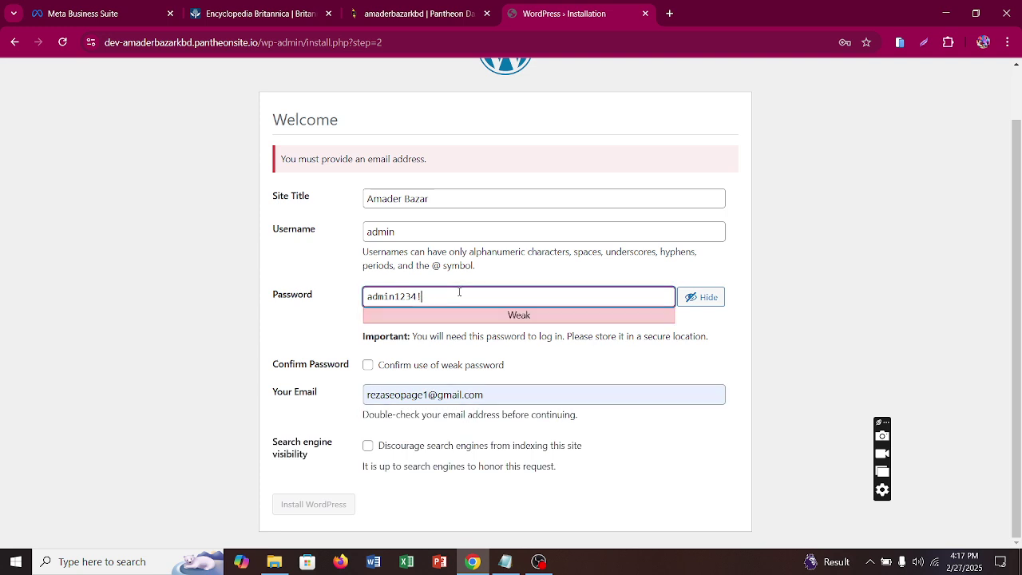
left_click(375, 299)
key("BackSpace")
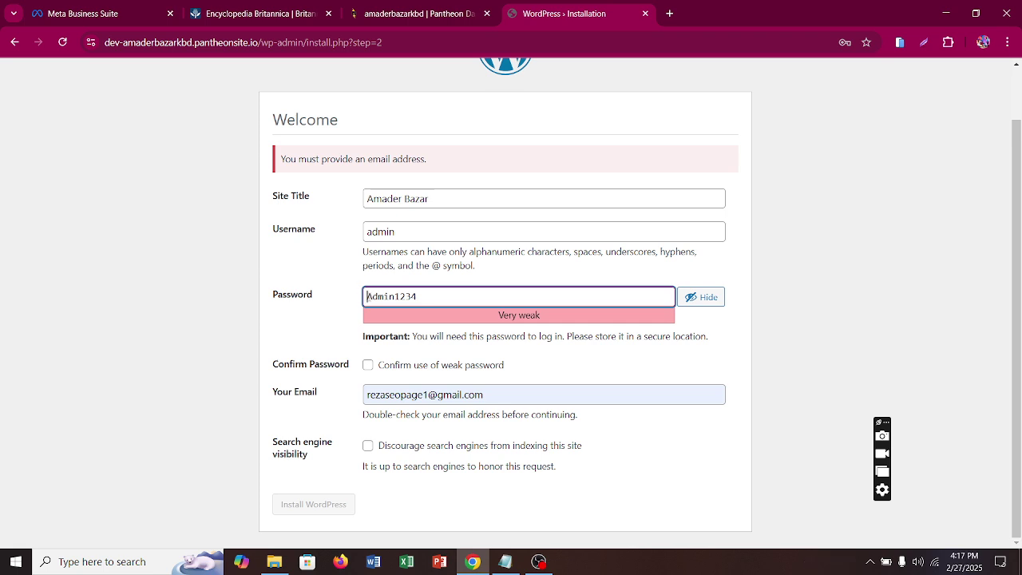
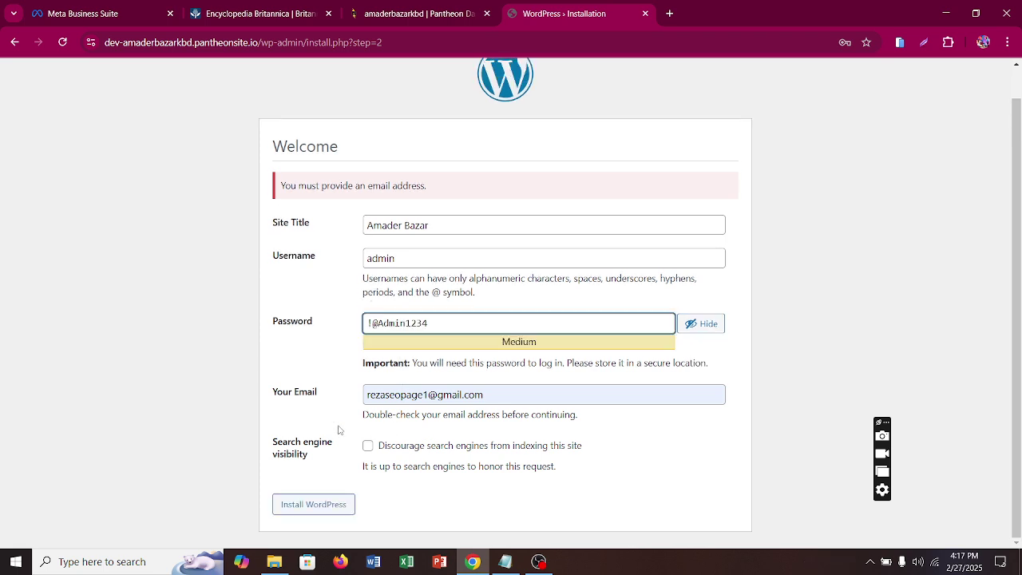
left_click(313, 506)
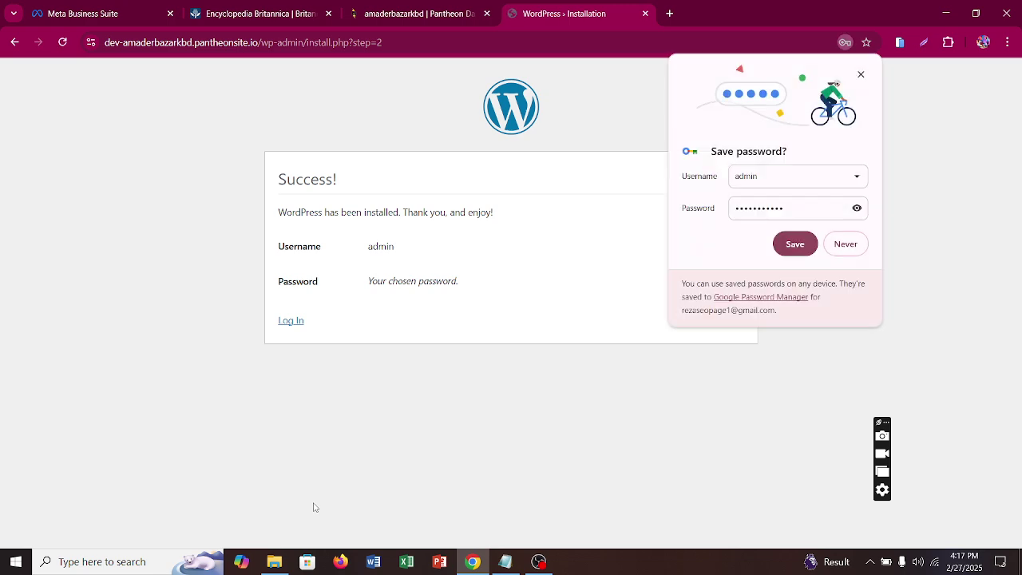
Save the admin login in Chrome, then sign in as admin with Remember Me ticked.
left_click(795, 244)
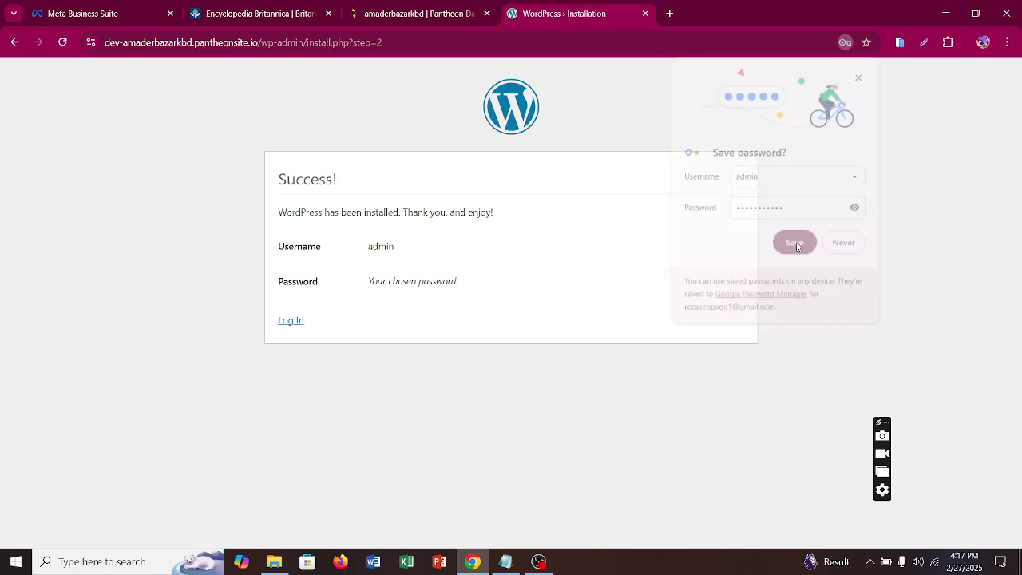
left_click(293, 321)
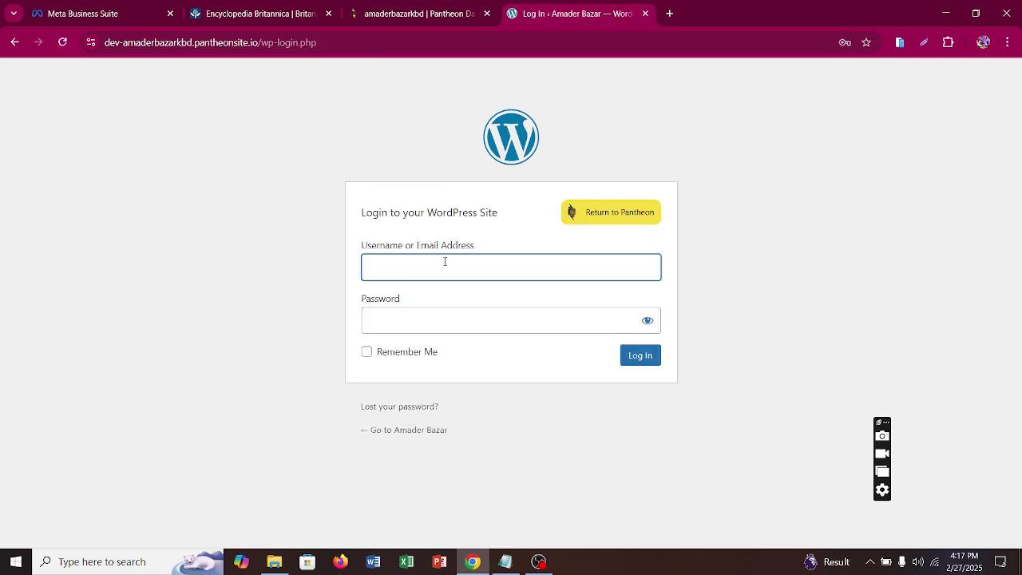
left_click(445, 262)
left_click(367, 352)
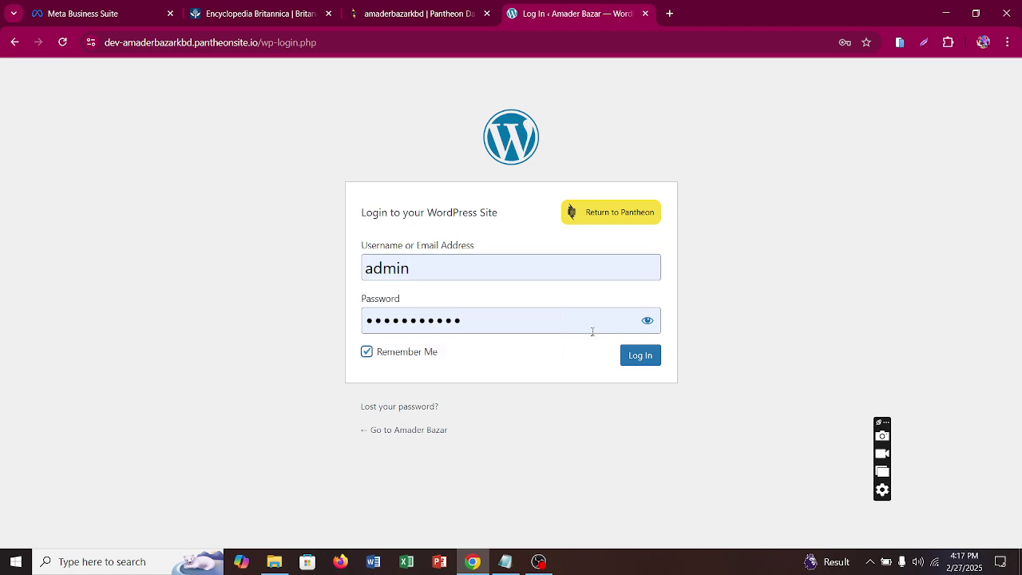
left_click(646, 320)
left_click(640, 354)
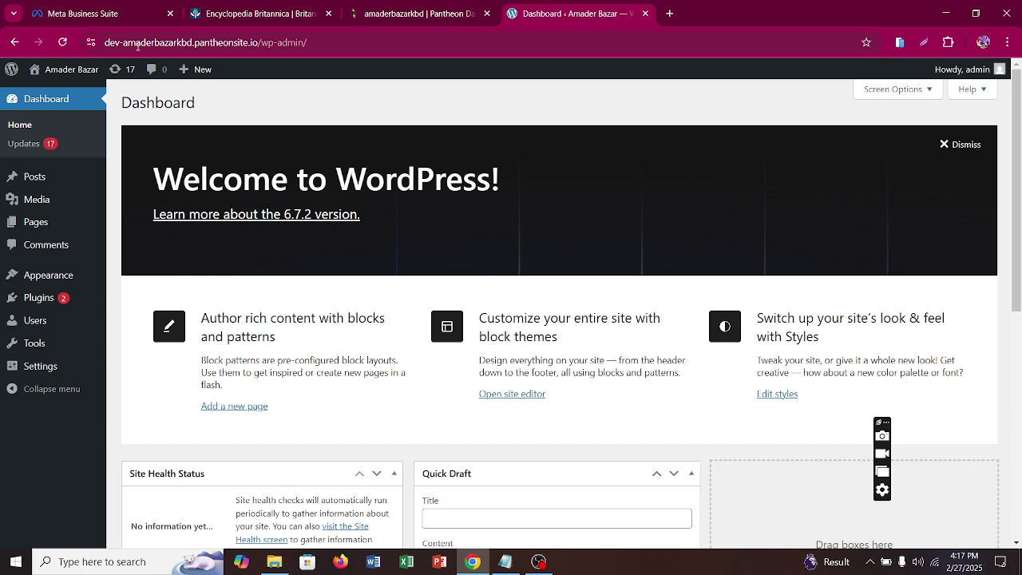
Open the live Amader Bazar site in a new tab, view its homepage, and close the Pantheon tab.
mouse_move(66, 73)
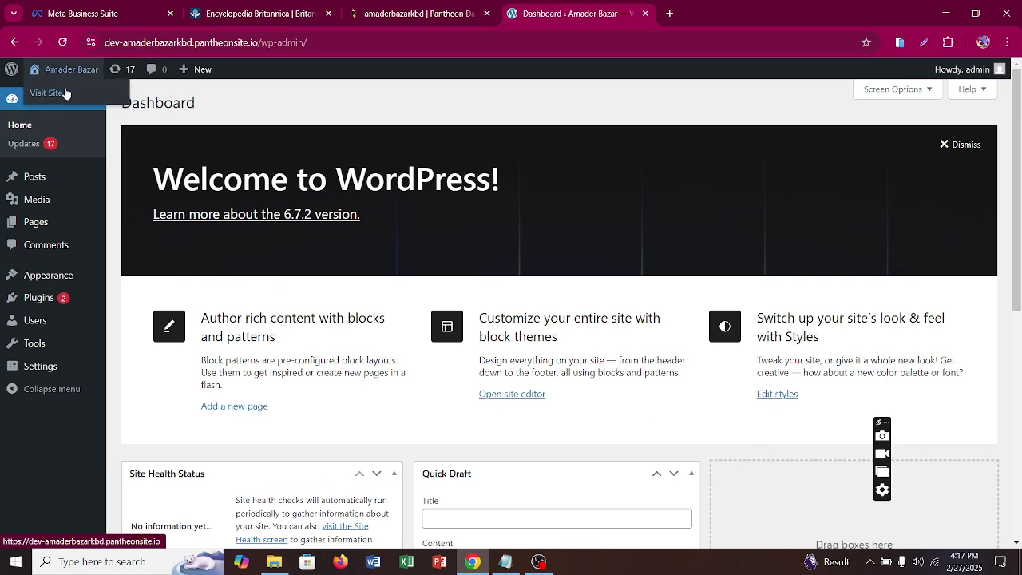
right_click(65, 93)
left_click(120, 105)
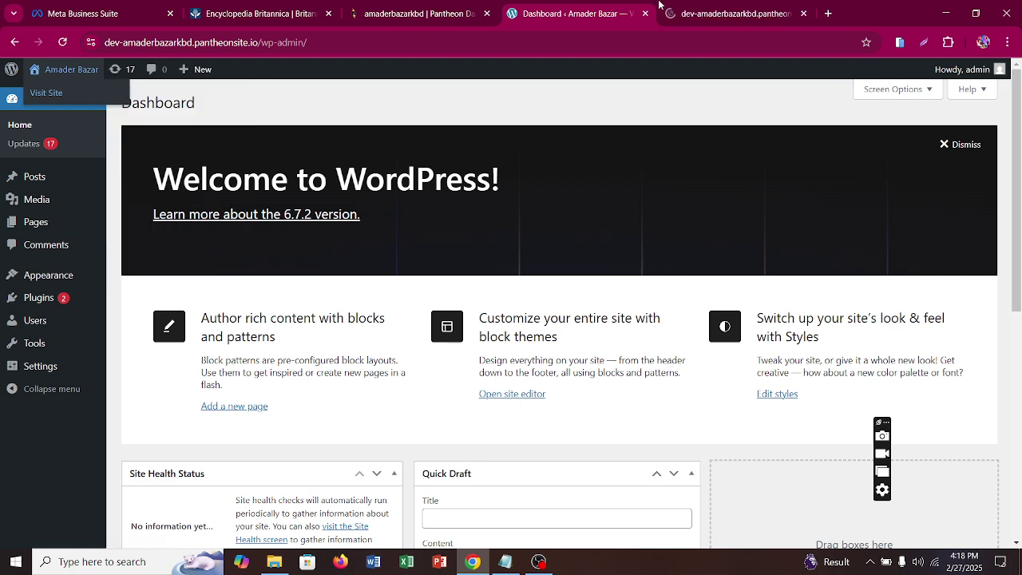
left_click(733, 4)
scroll(472, 315, "down", 3)
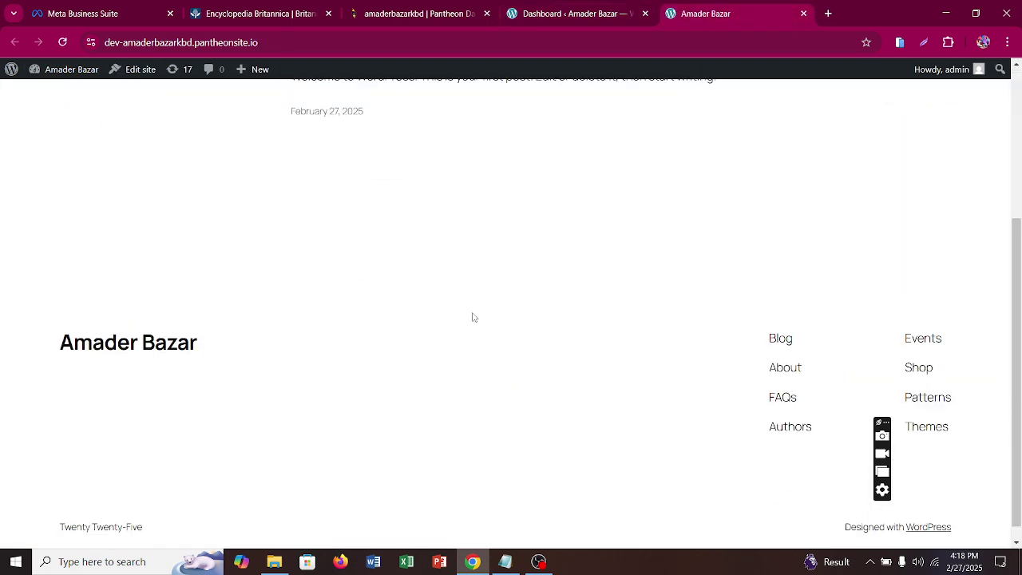
scroll(472, 315, "up", 3)
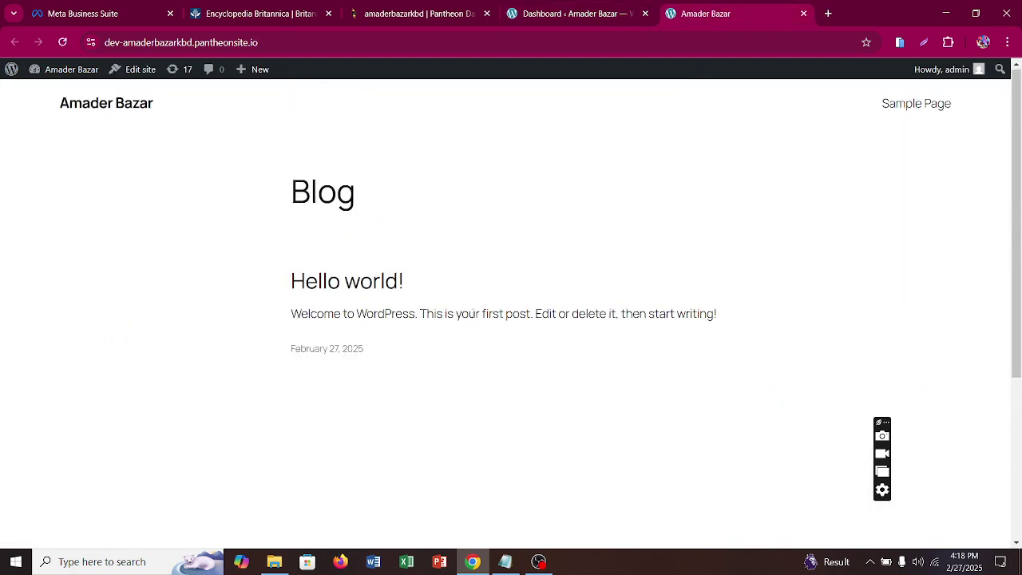
left_click(480, 18)
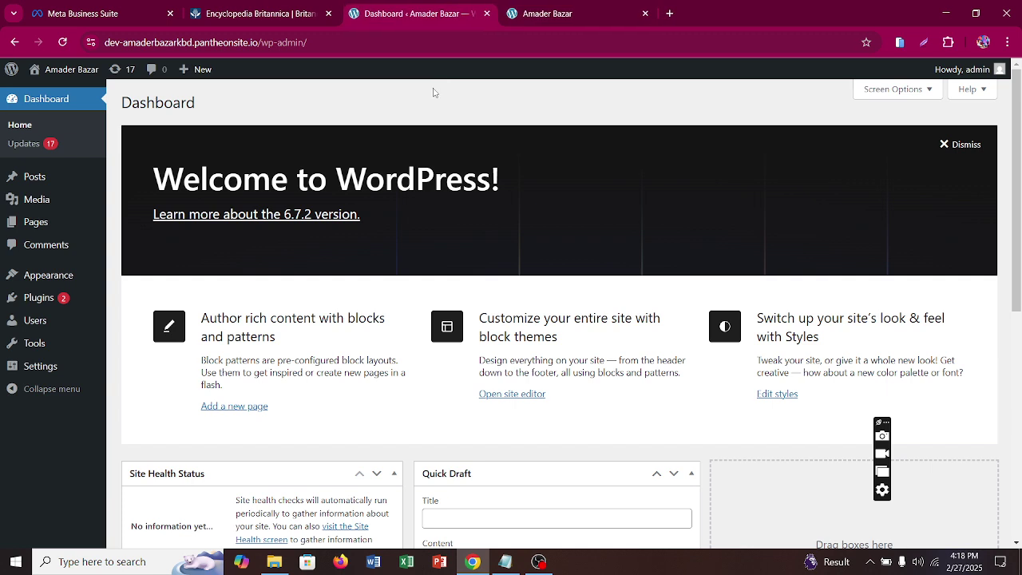
left_click(486, 13)
Update both Akismet and Hello Dolly plugins, then go back to the WordPress Updates page.
left_click(45, 147)
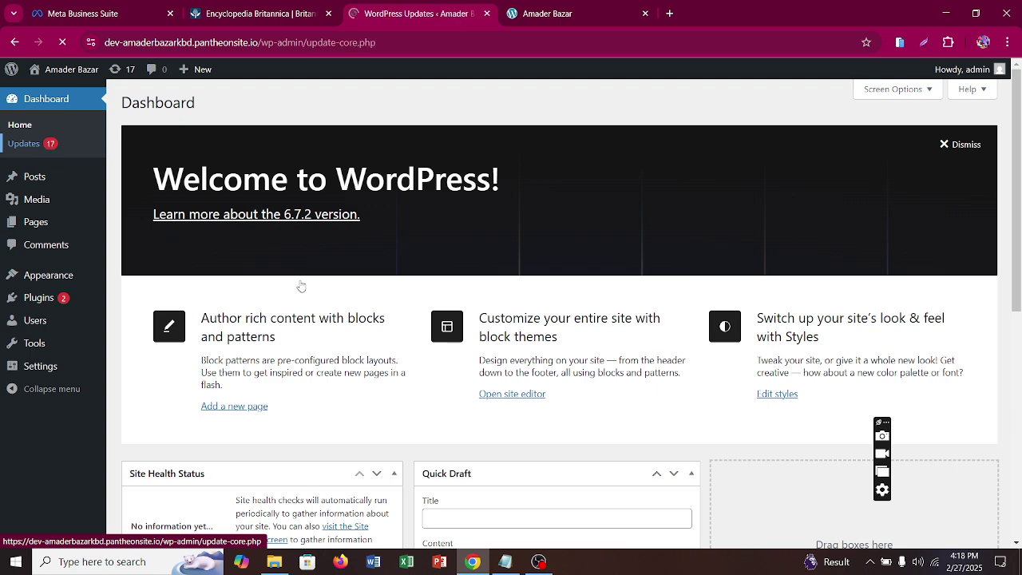
scroll(301, 285, "down", 3)
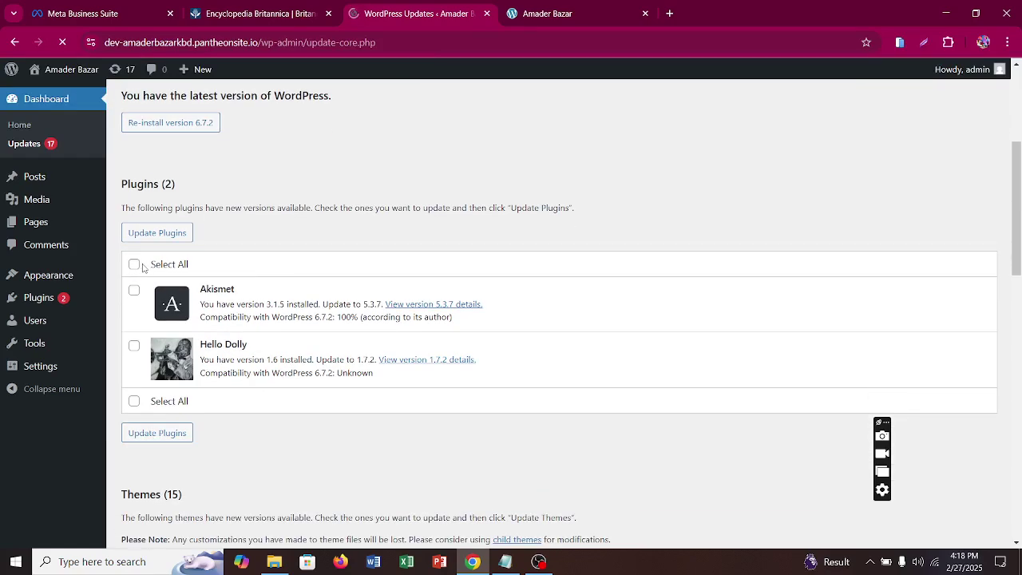
left_click(133, 263)
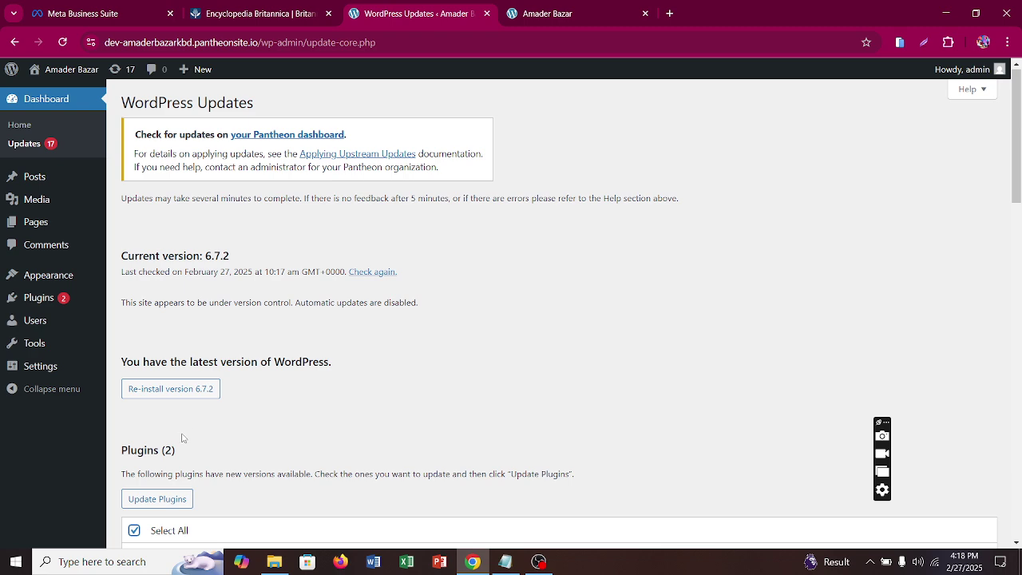
scroll(189, 414, "down", 2)
left_click(157, 299)
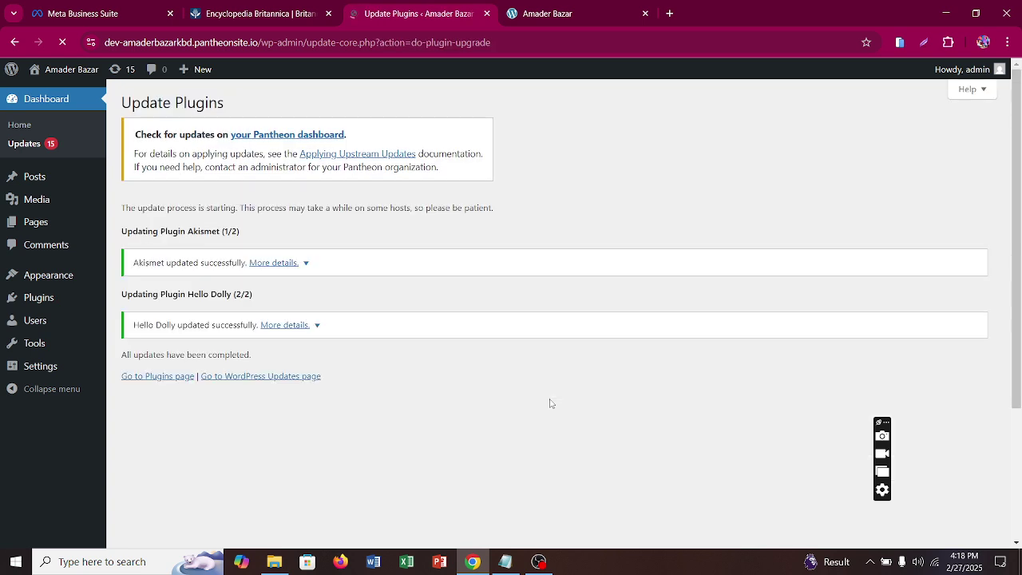
left_click(45, 152)
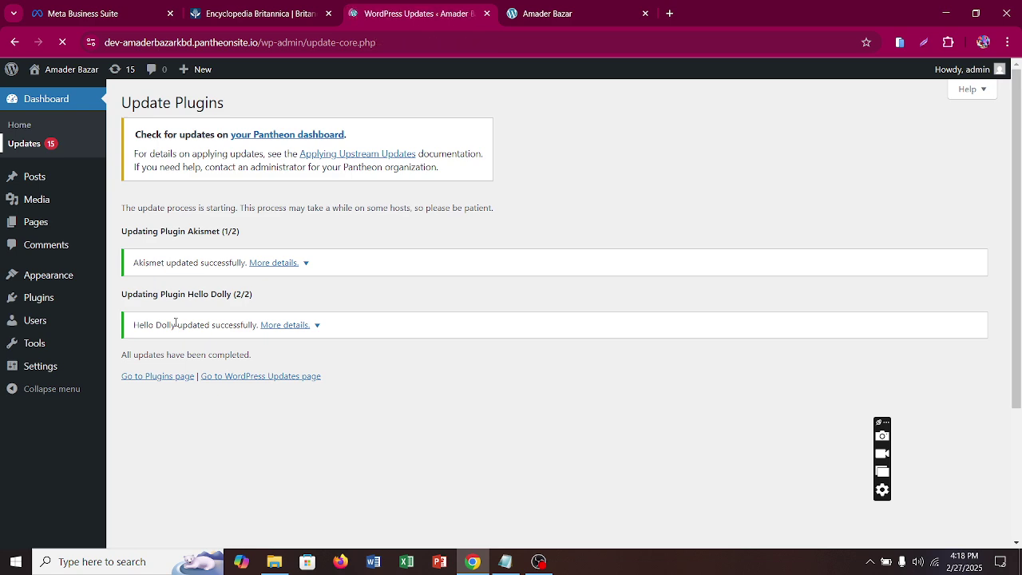
scroll(317, 373, "down", 5)
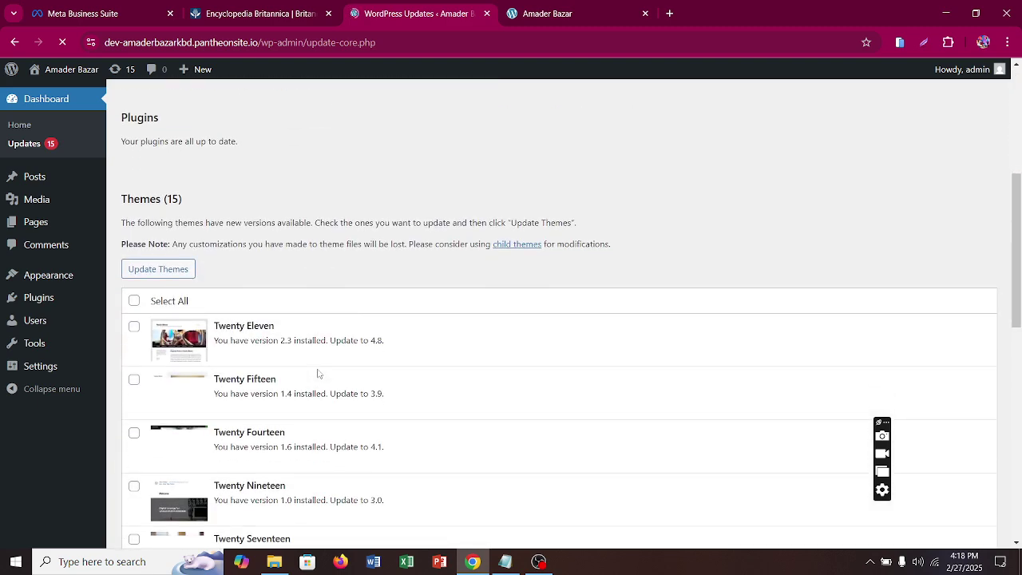
Select all 15 themes in the Themes section and run Update Themes.
scroll(317, 374, "down", 1)
left_click(134, 234)
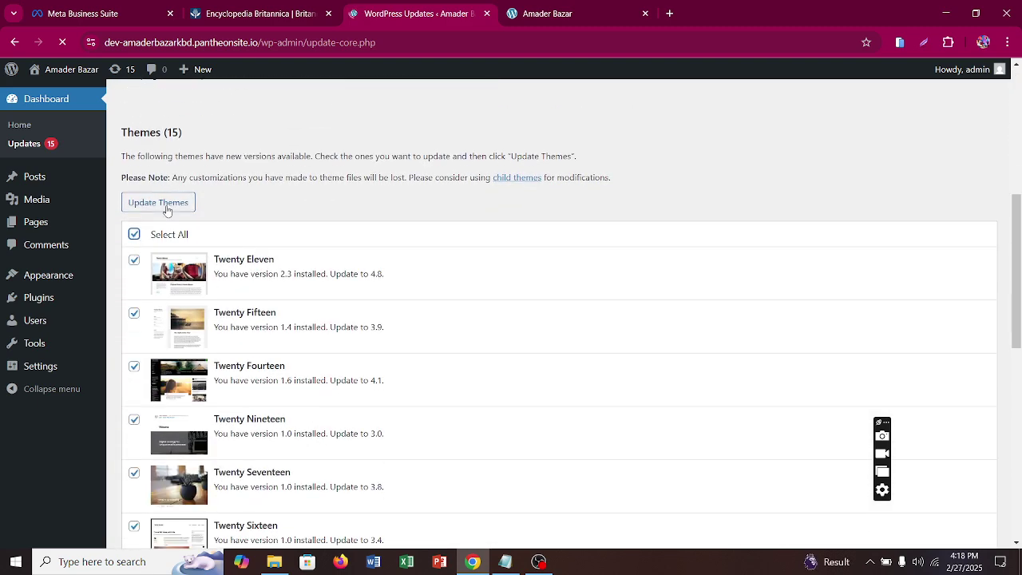
left_click(165, 206)
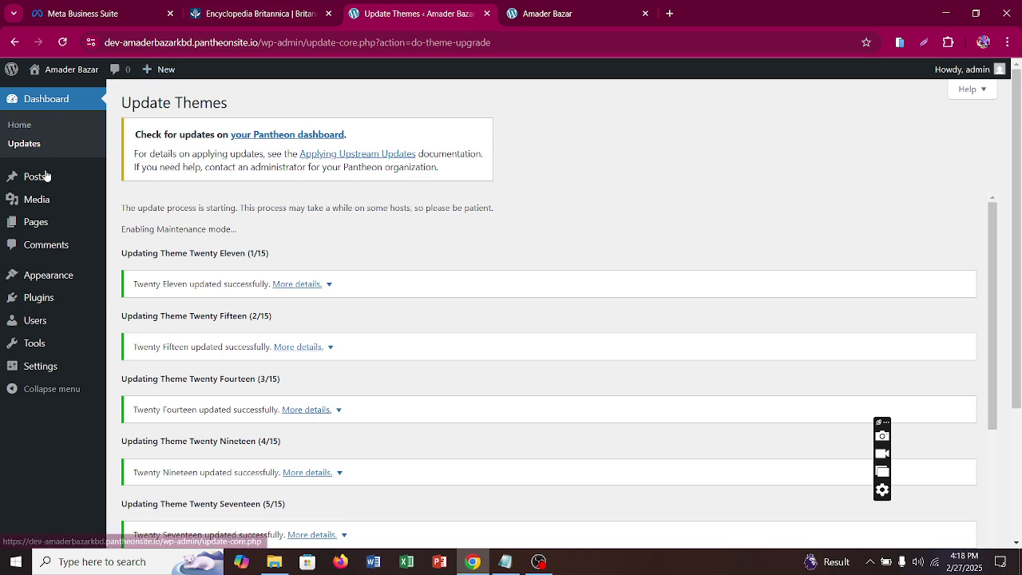
mouse_move(67, 274)
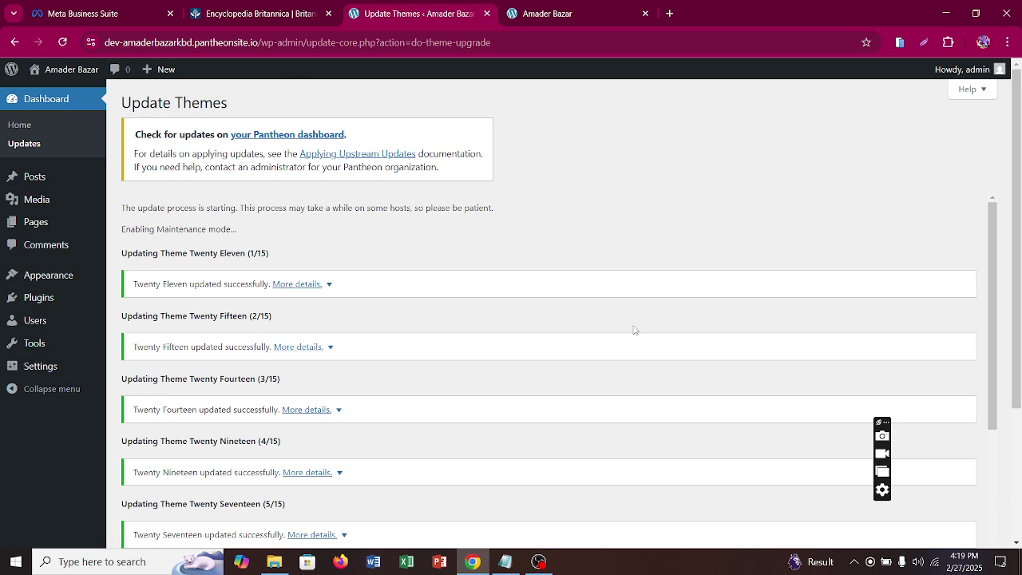
Open Appearance > Themes in a new tab and switch to it.
mouse_move(35, 182)
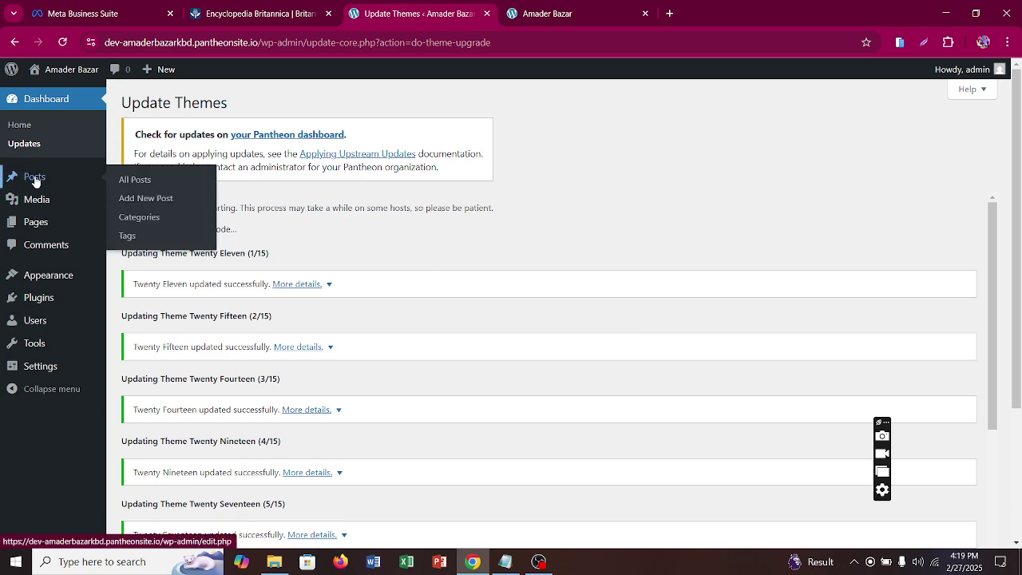
mouse_move(50, 208)
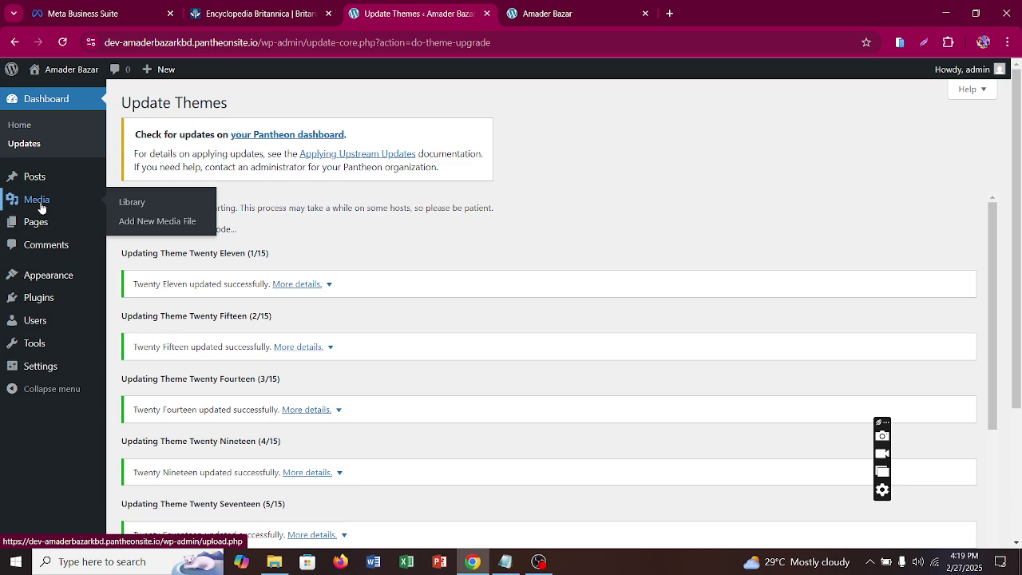
mouse_move(26, 230)
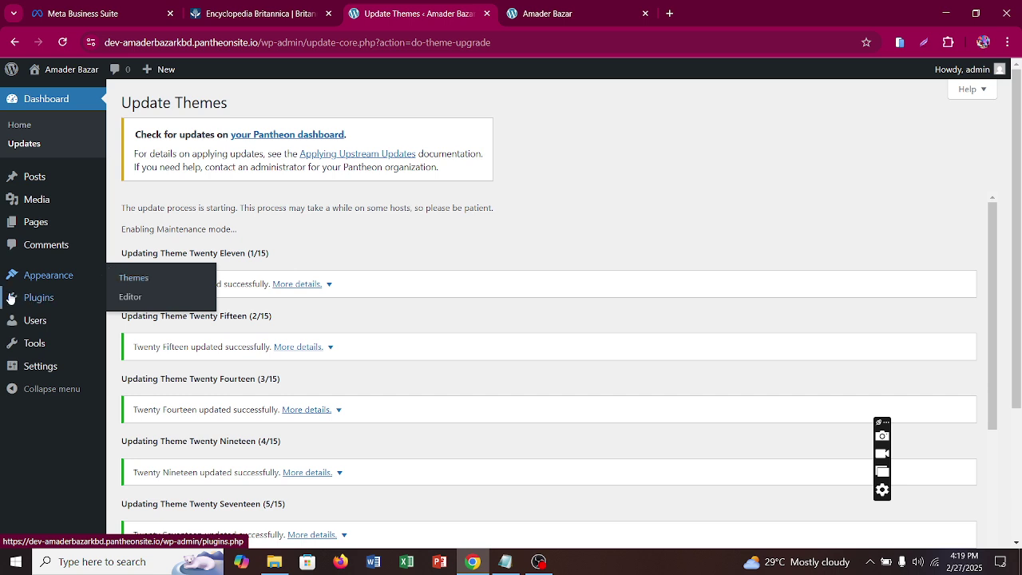
mouse_move(36, 302)
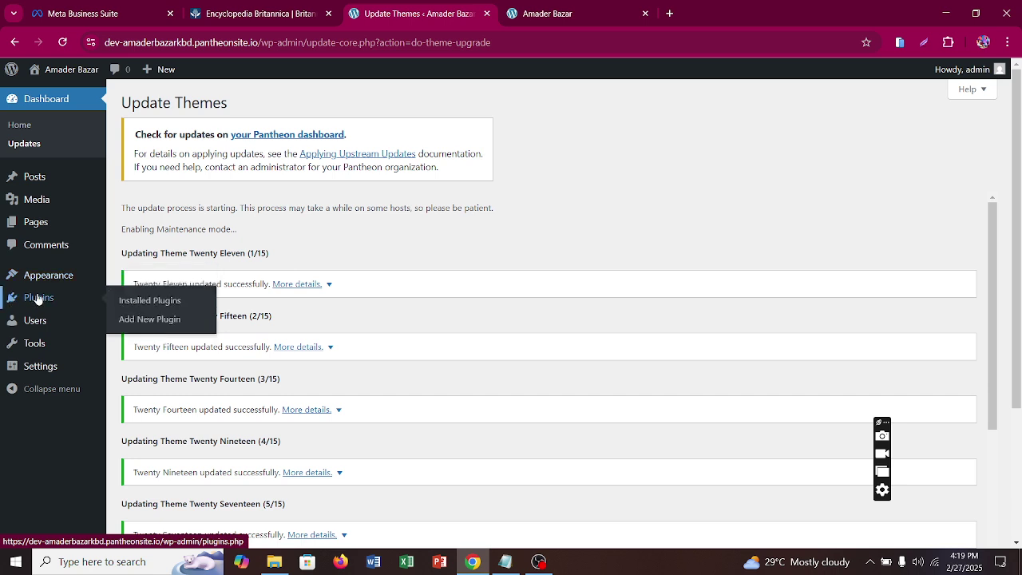
mouse_move(10, 280)
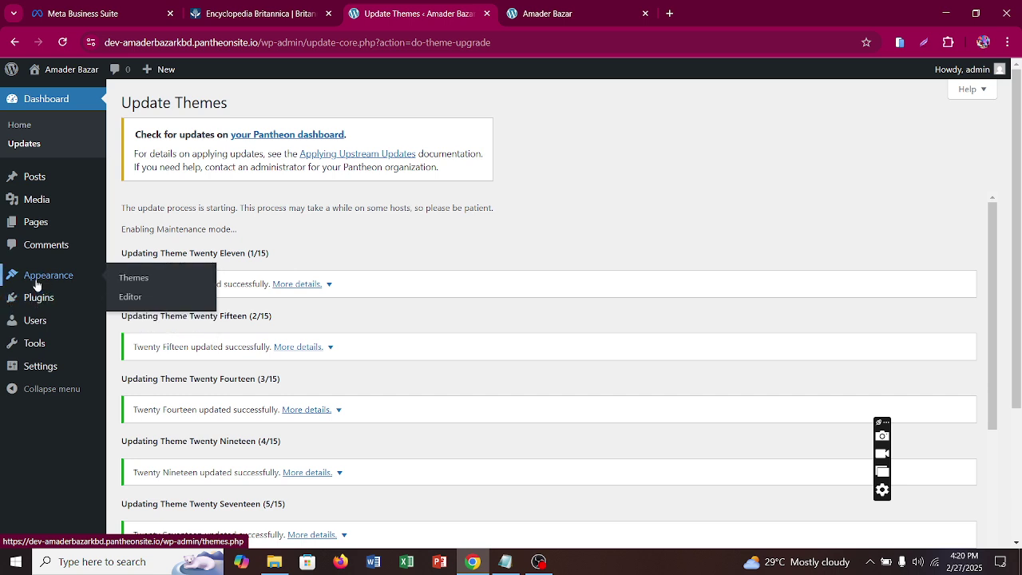
right_click(128, 279)
left_click(197, 295)
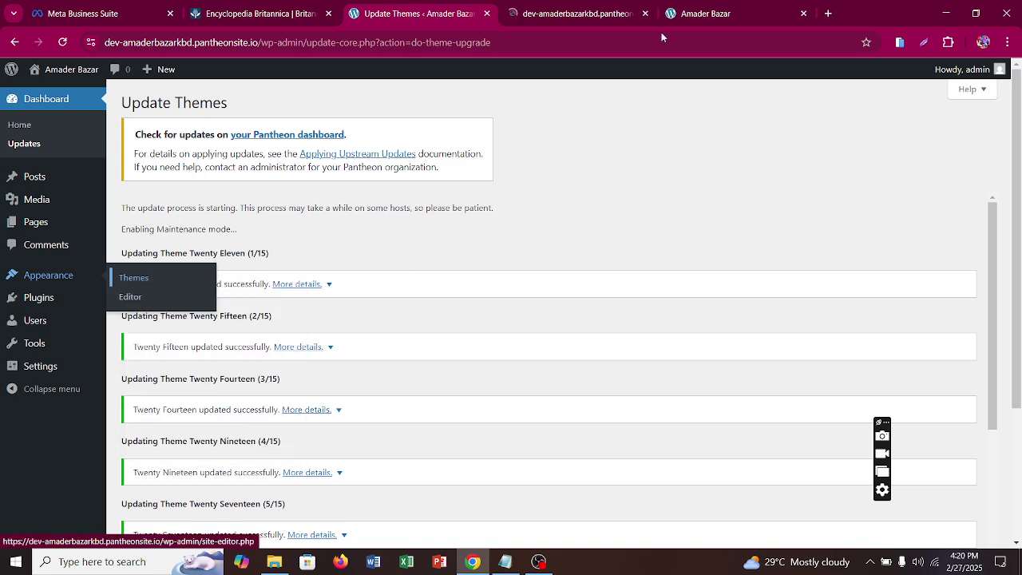
left_click(569, 19)
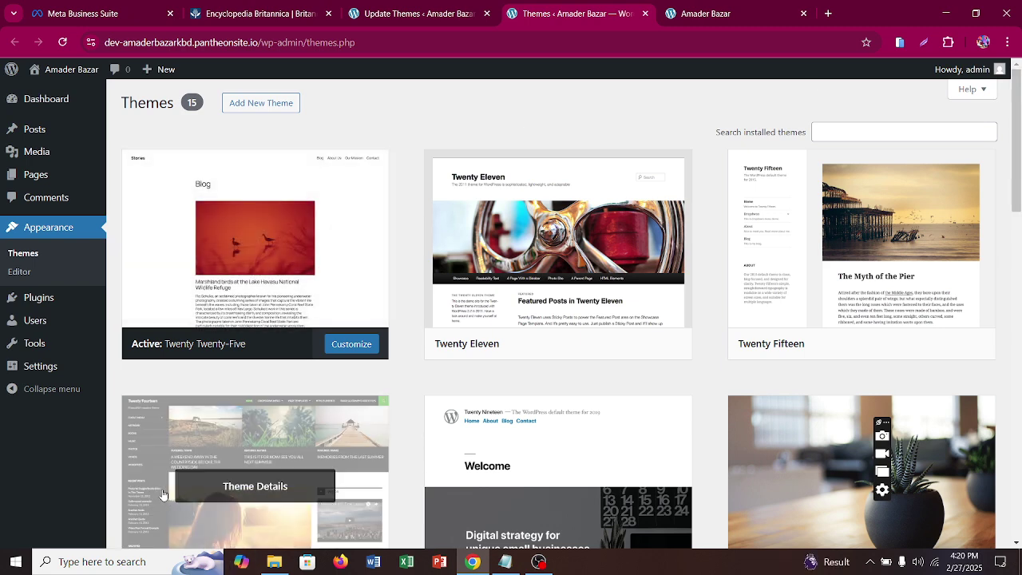
Find Astra among the popular themes under Add New Theme, install it, and activate it.
left_click(245, 110)
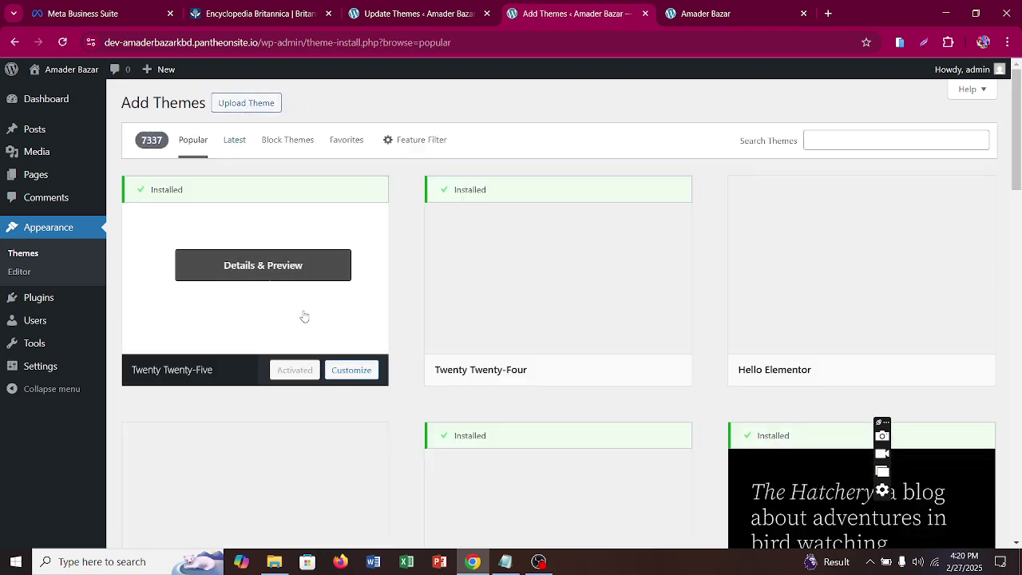
scroll(645, 400, "down", 3)
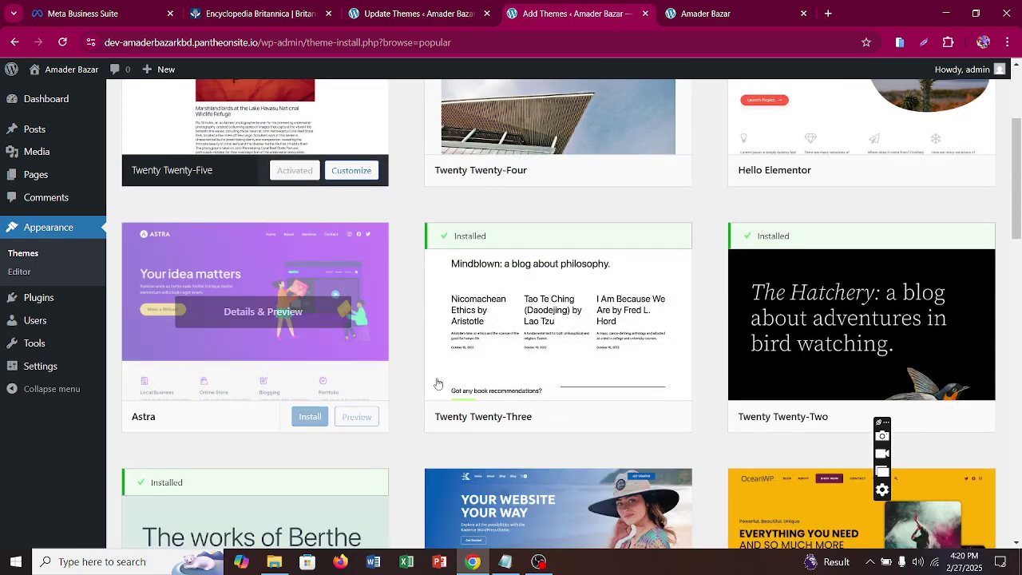
scroll(562, 402, "down", 5)
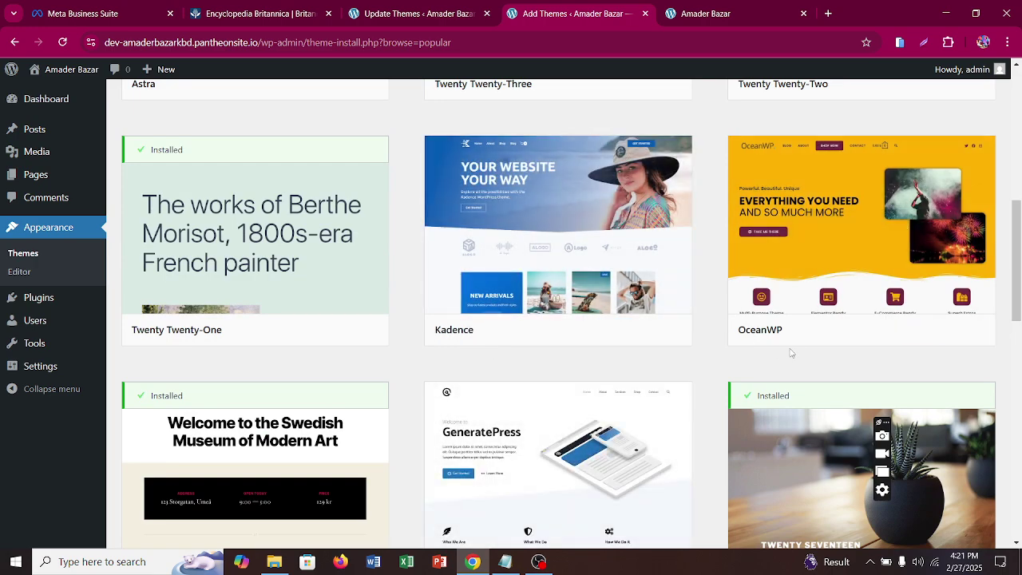
scroll(575, 423, "down", 2)
scroll(559, 383, "up", 2)
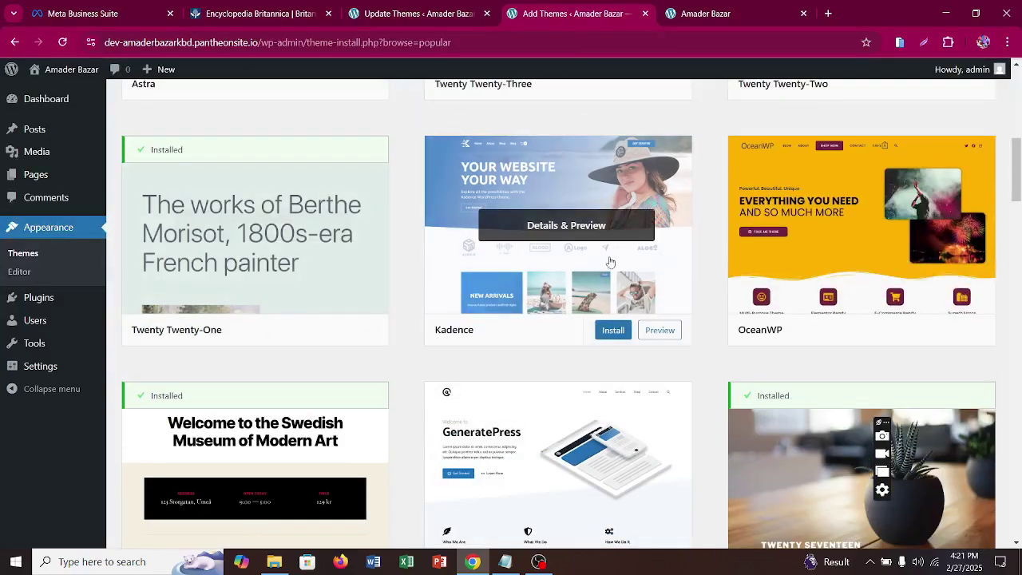
scroll(497, 412, "up", 3)
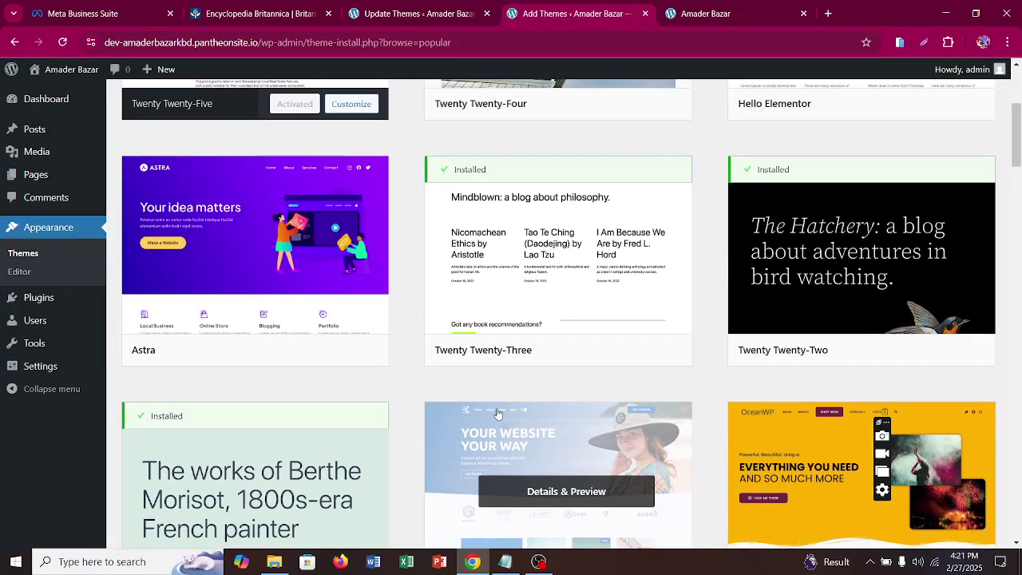
scroll(497, 413, "up", 2)
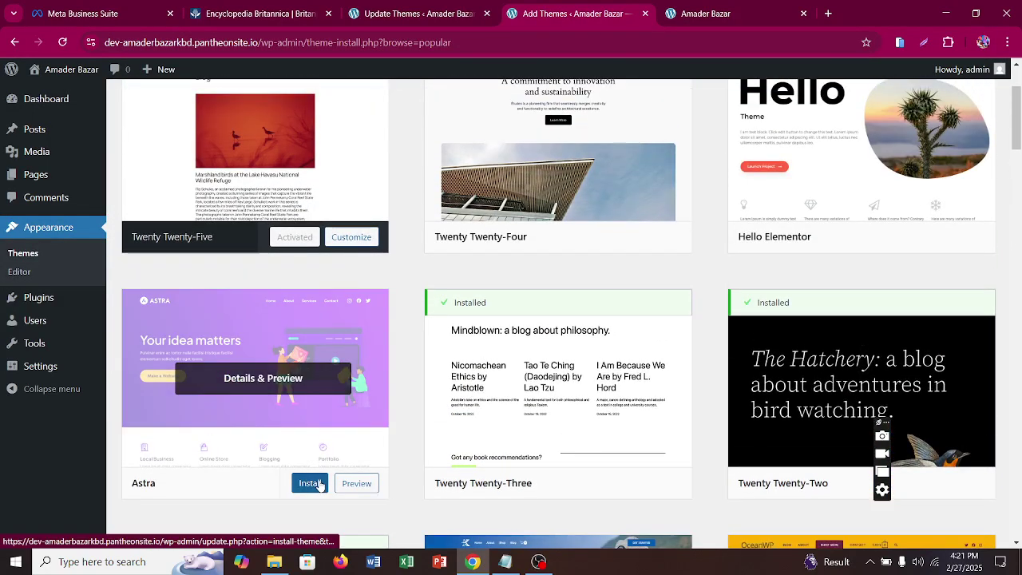
left_click(310, 484)
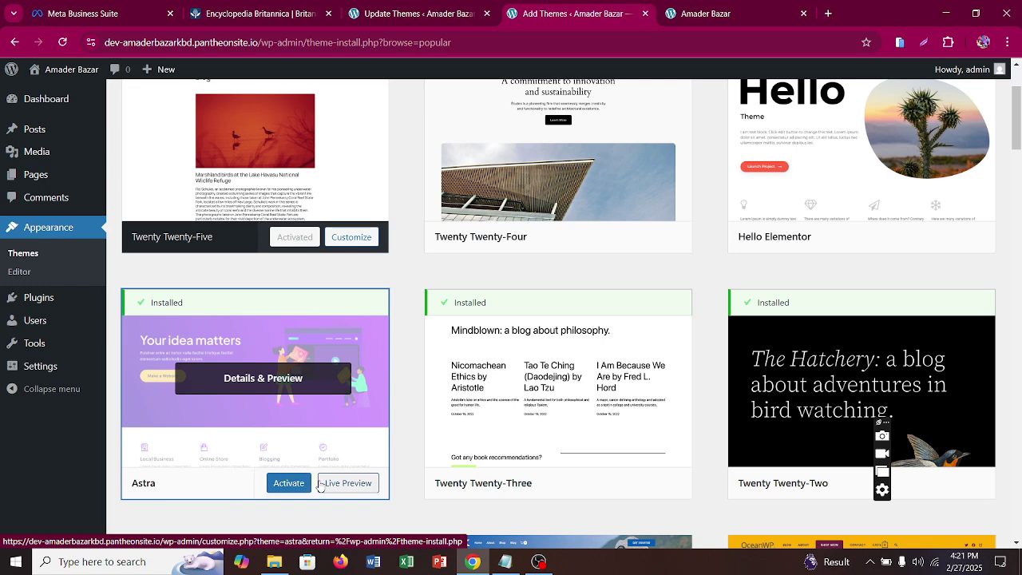
left_click(284, 489)
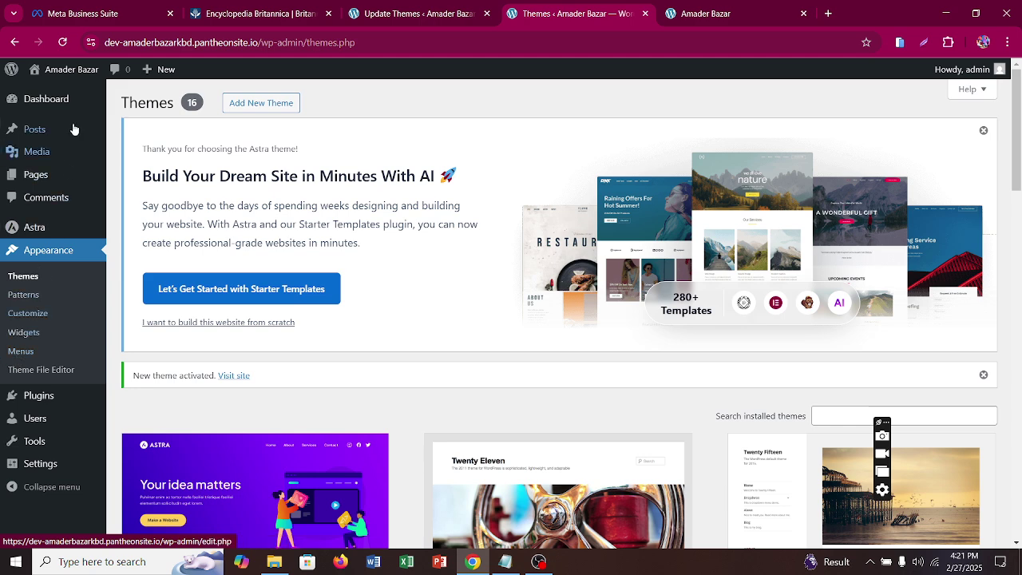
Look over the previously opened site front page, then go back to the Themes admin page.
mouse_move(81, 73)
left_click(703, 14)
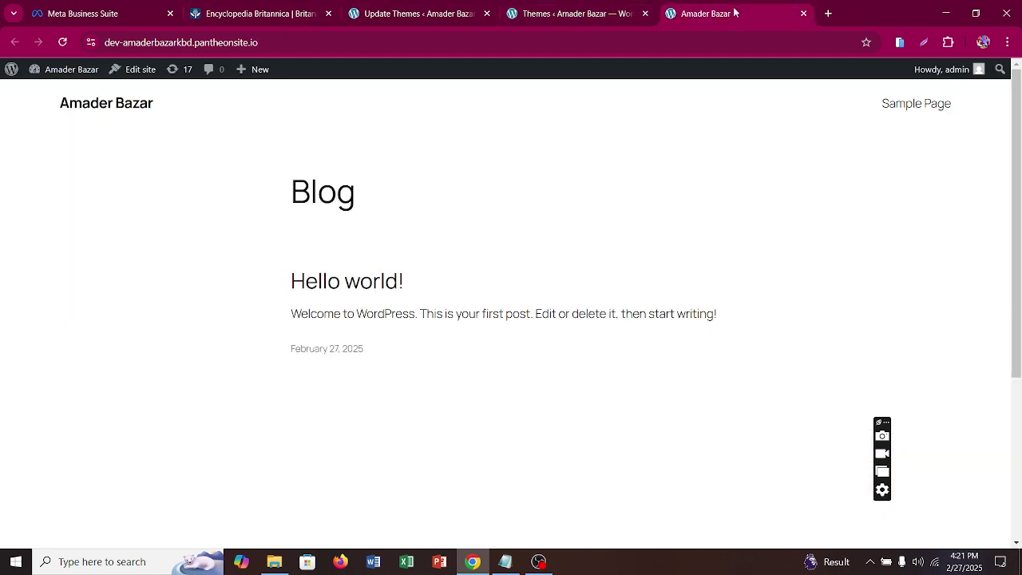
scroll(694, 426, "down", 2)
scroll(648, 417, "up", 2)
left_click(611, 8)
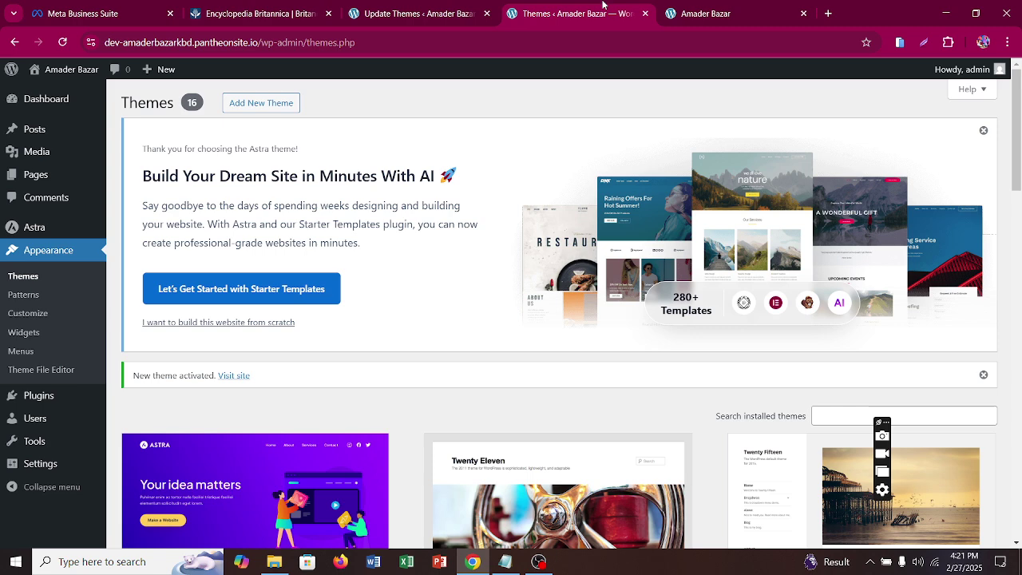
Open the live Amader Bazar site in a new tab via Visit Site and compare it with the old blog page.
mouse_move(36, 72)
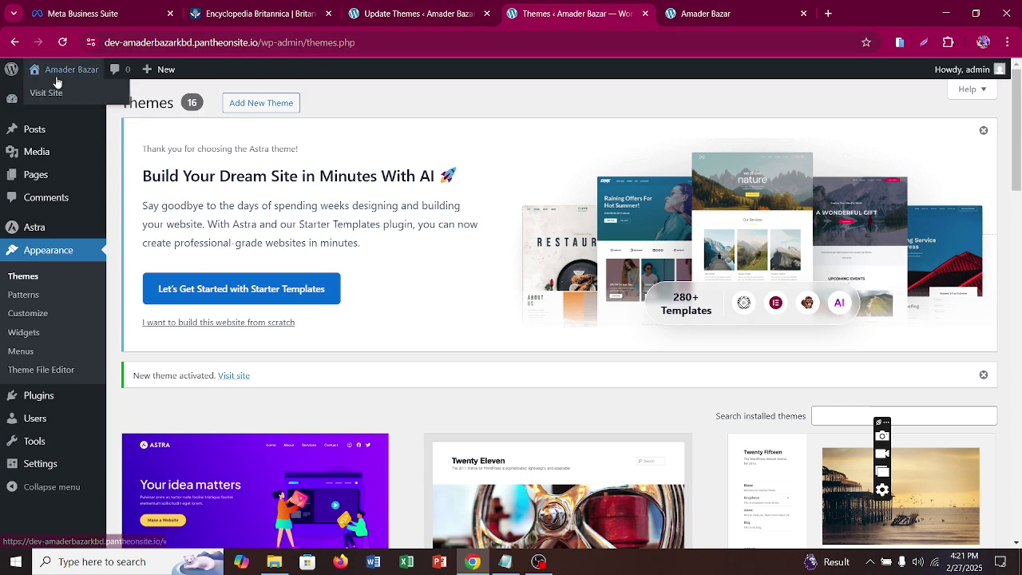
right_click(55, 93)
left_click(124, 106)
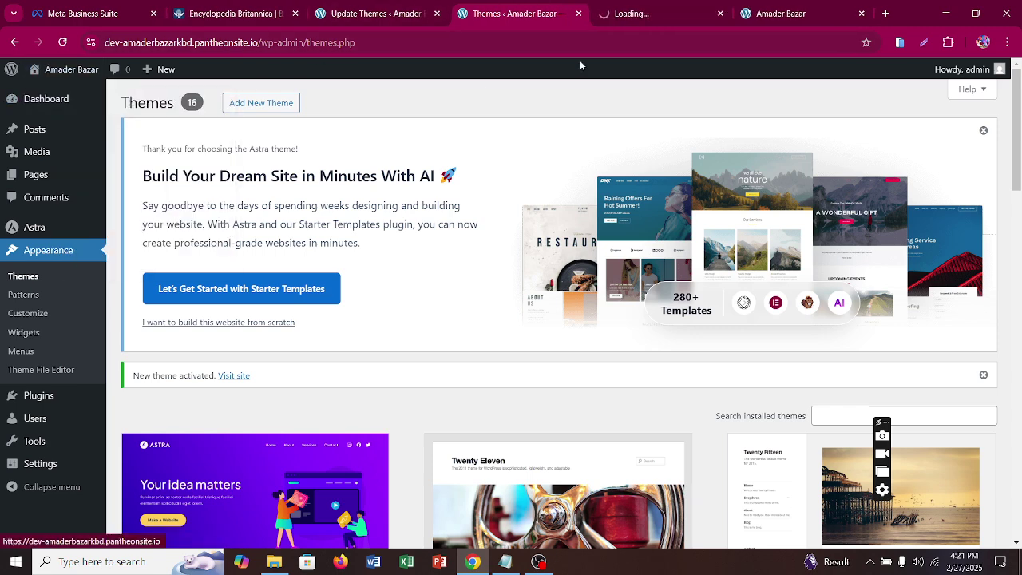
left_click(647, 13)
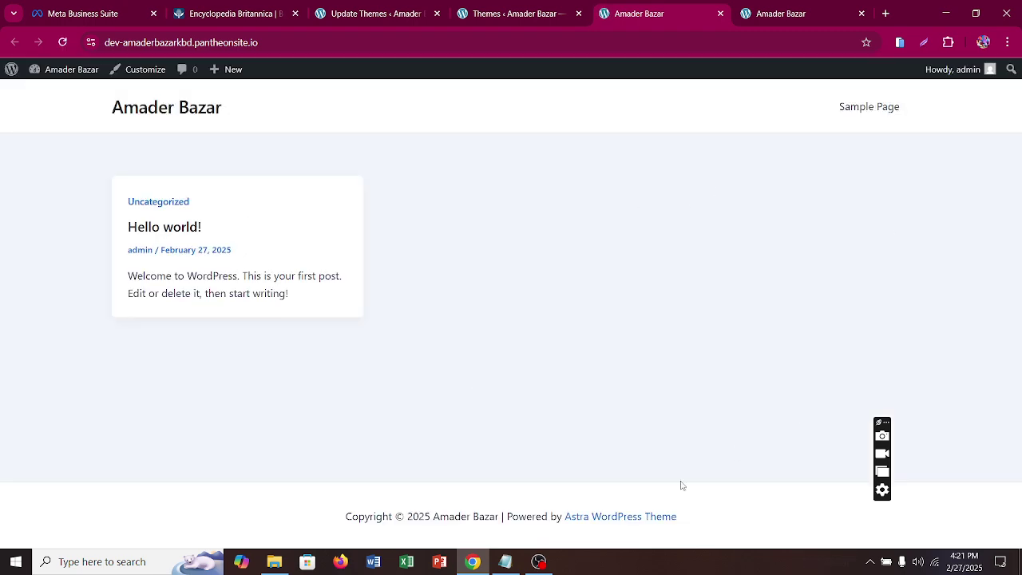
left_click(793, 12)
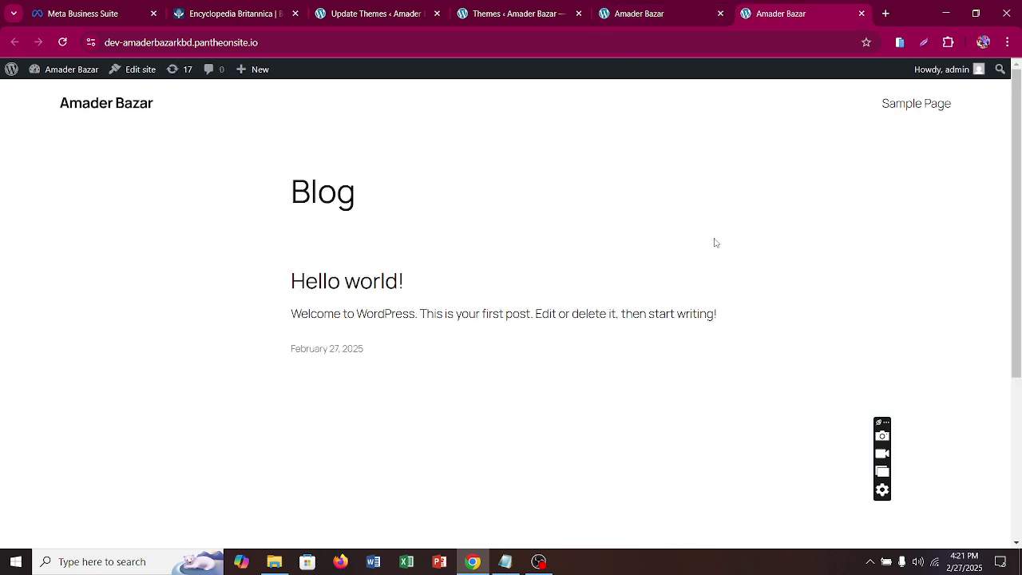
left_click(653, 8)
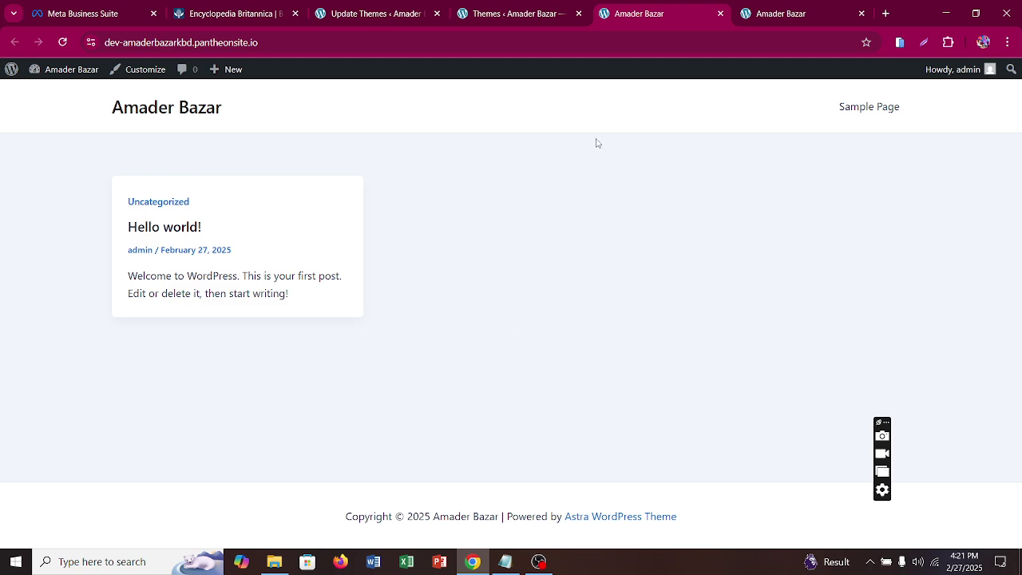
left_click(558, 4)
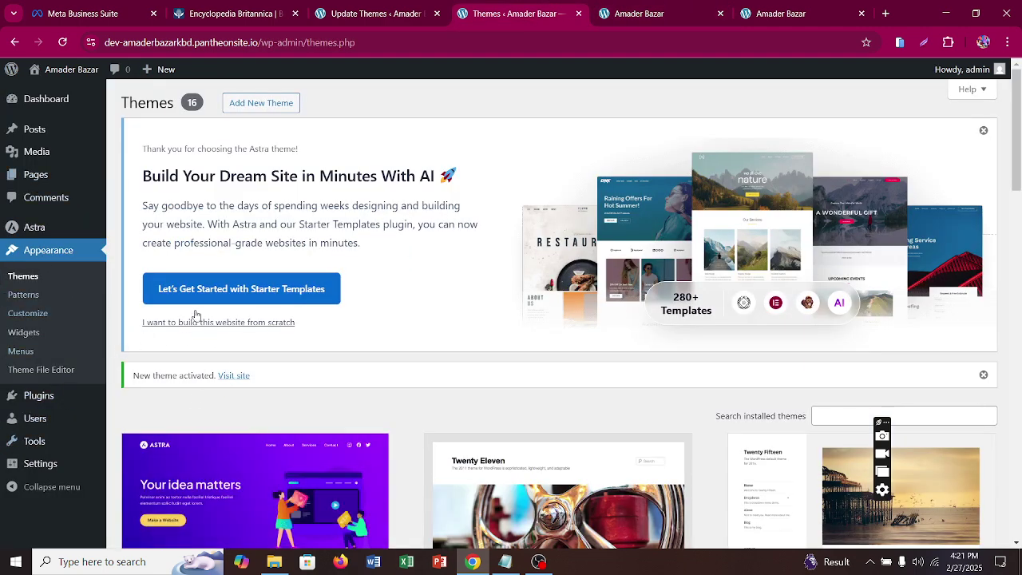
Choose classic starter templates with Elementor as the page builder and skip the AI builder offer.
left_click(283, 292)
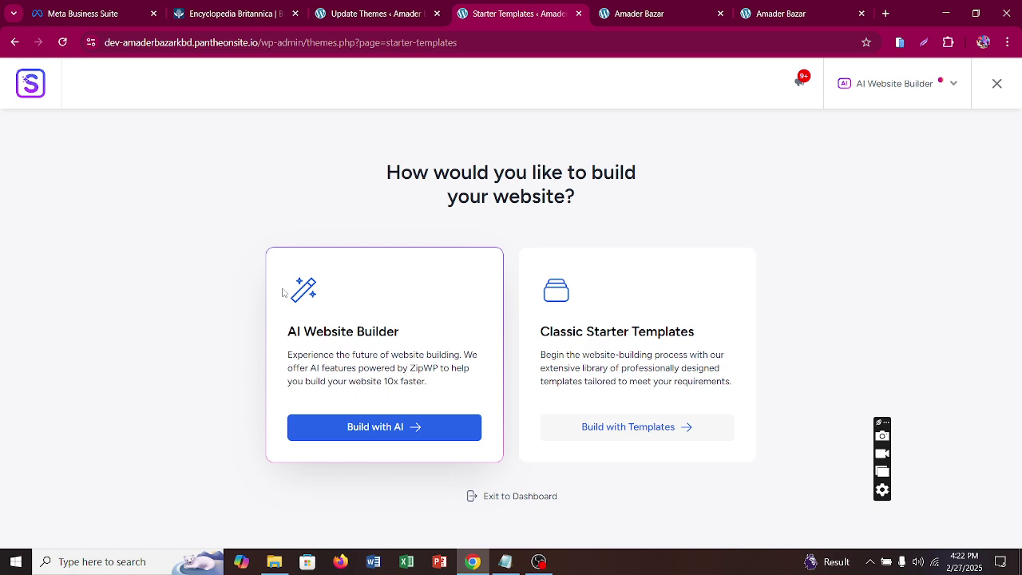
left_click(647, 436)
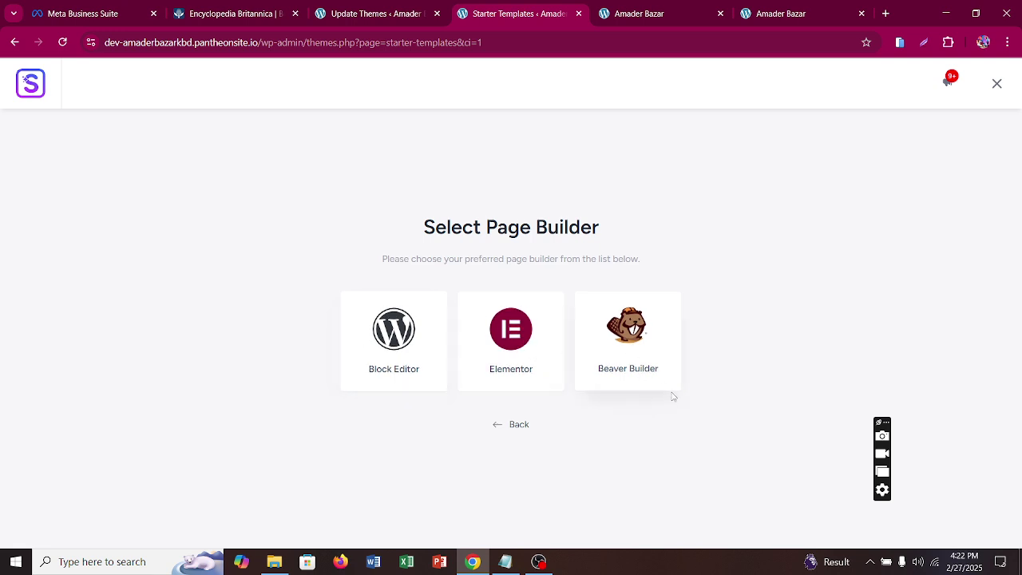
left_click(540, 338)
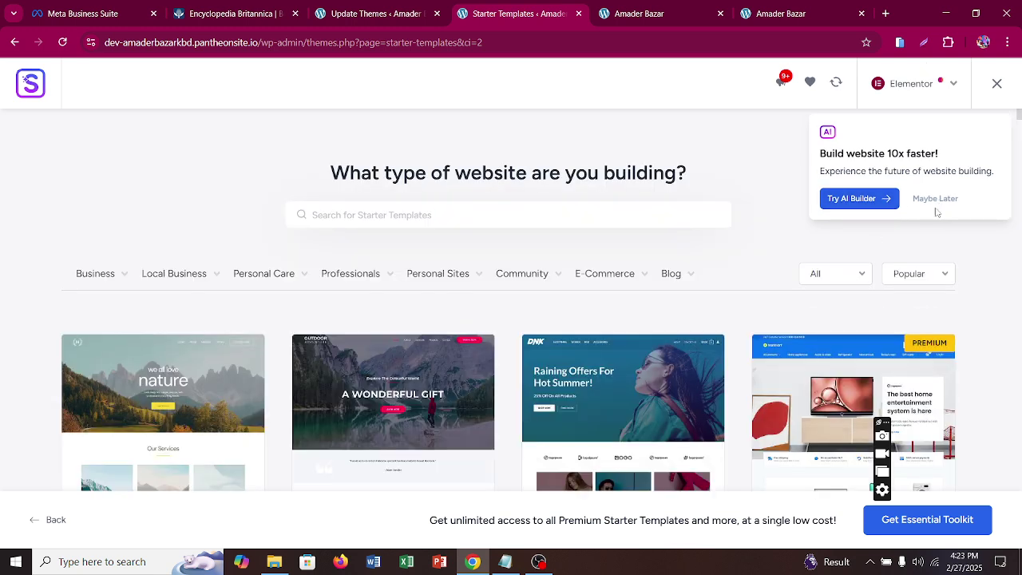
left_click(936, 201)
Pick Agency from the Business category dropdown and scroll through the agency templates.
scroll(379, 428, "down", 3)
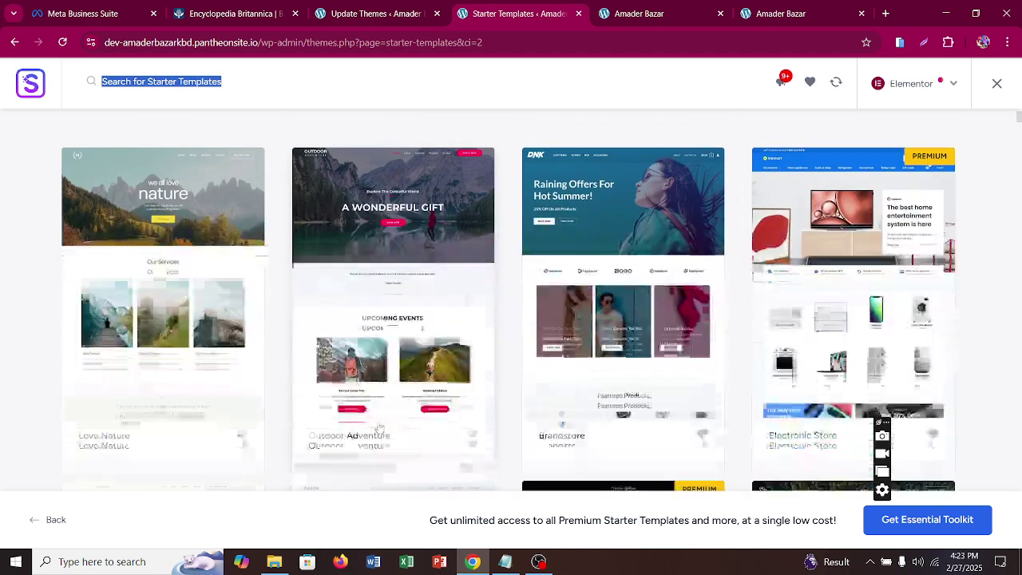
scroll(379, 428, "up", 3)
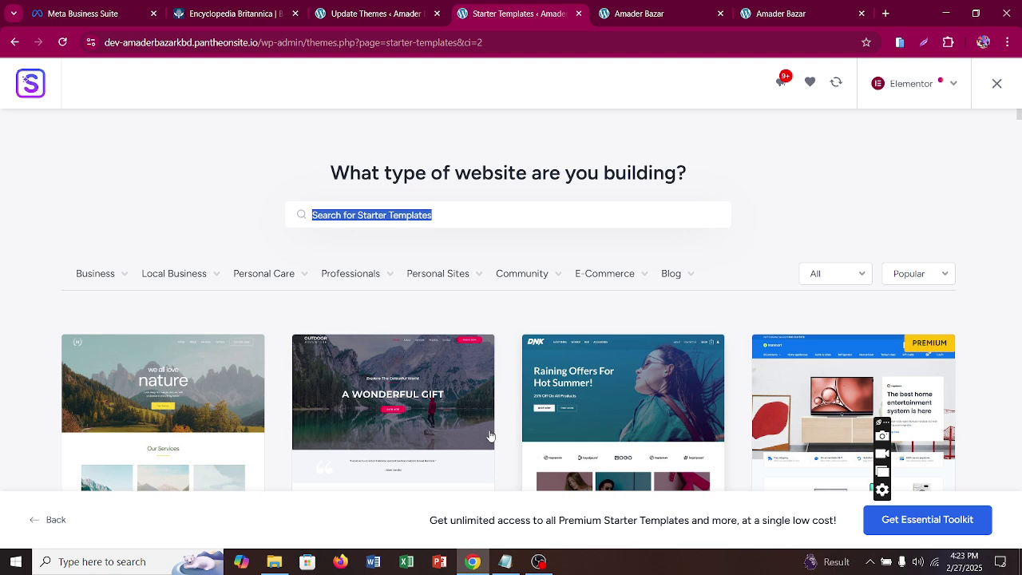
mouse_move(136, 278)
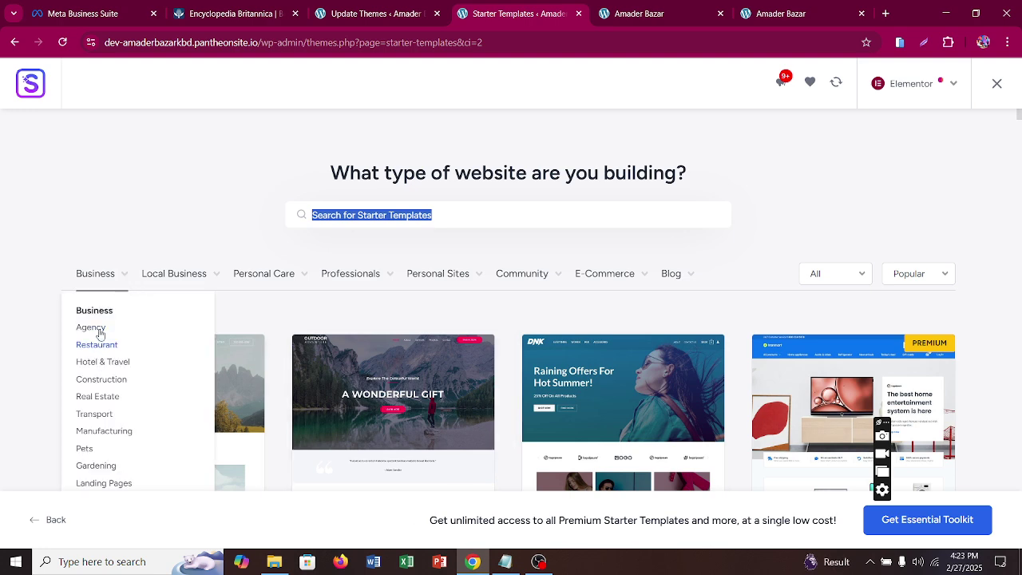
left_click(99, 331)
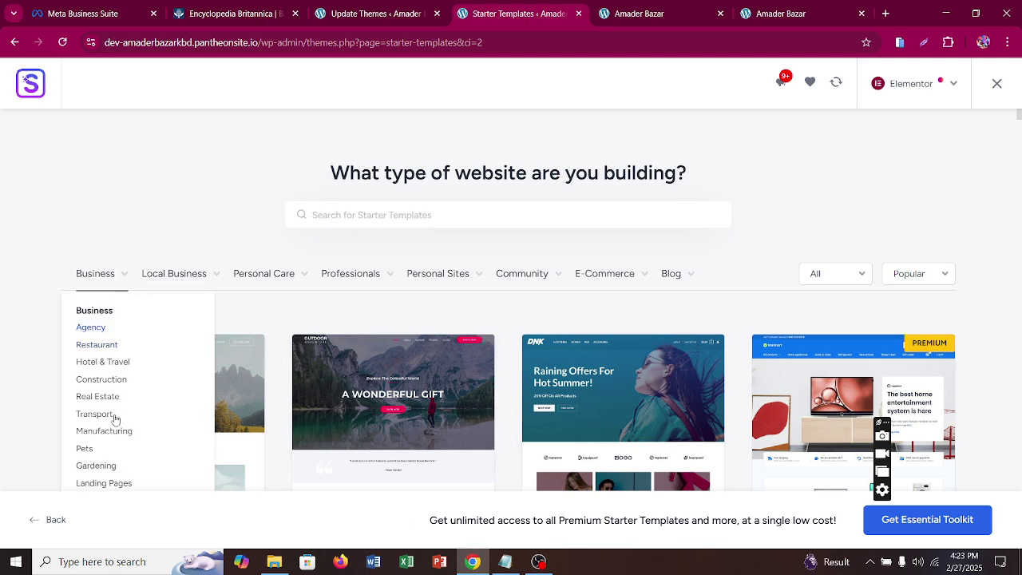
double_click(91, 328)
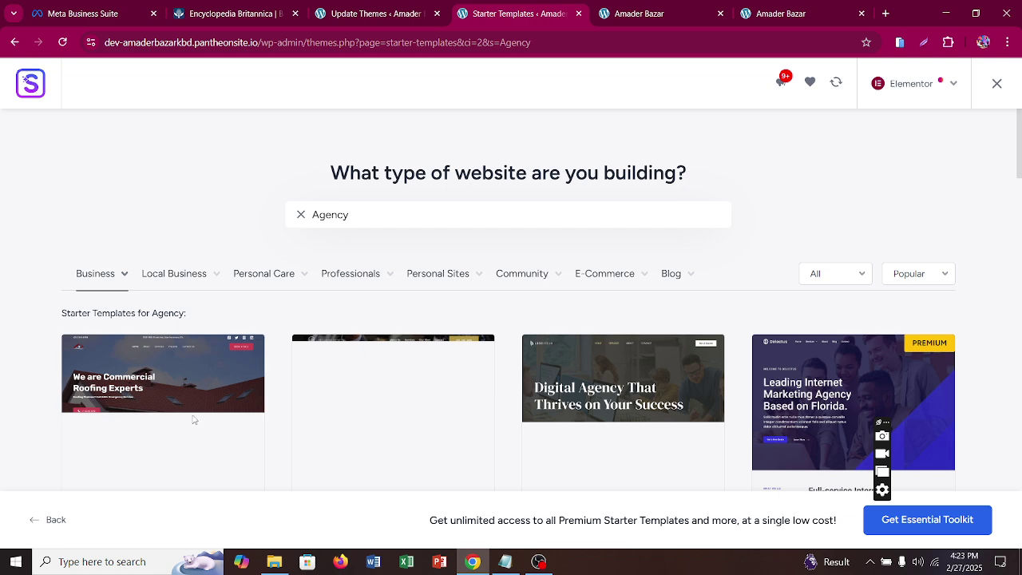
scroll(729, 391, "down", 3)
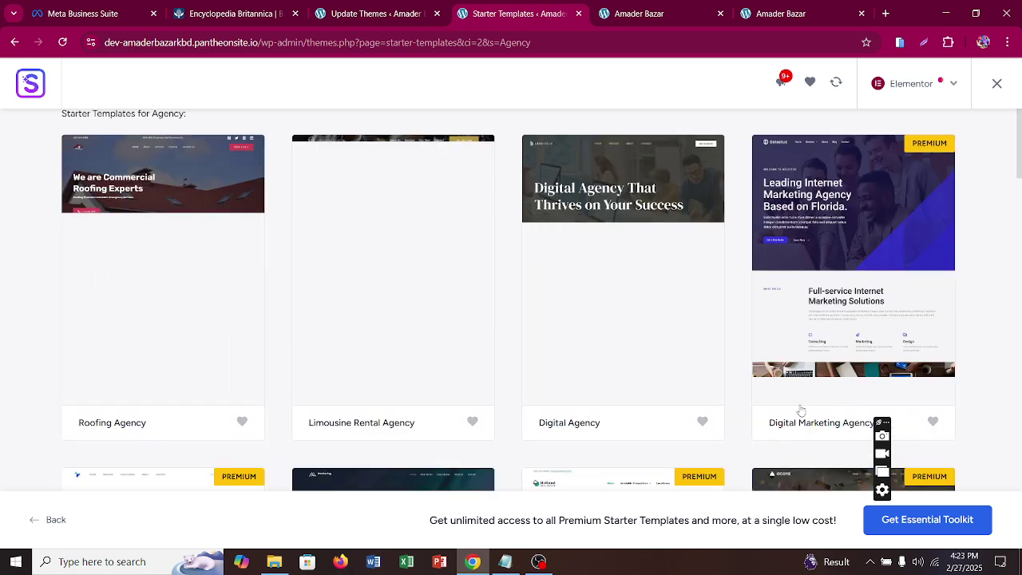
scroll(502, 394, "up", 3)
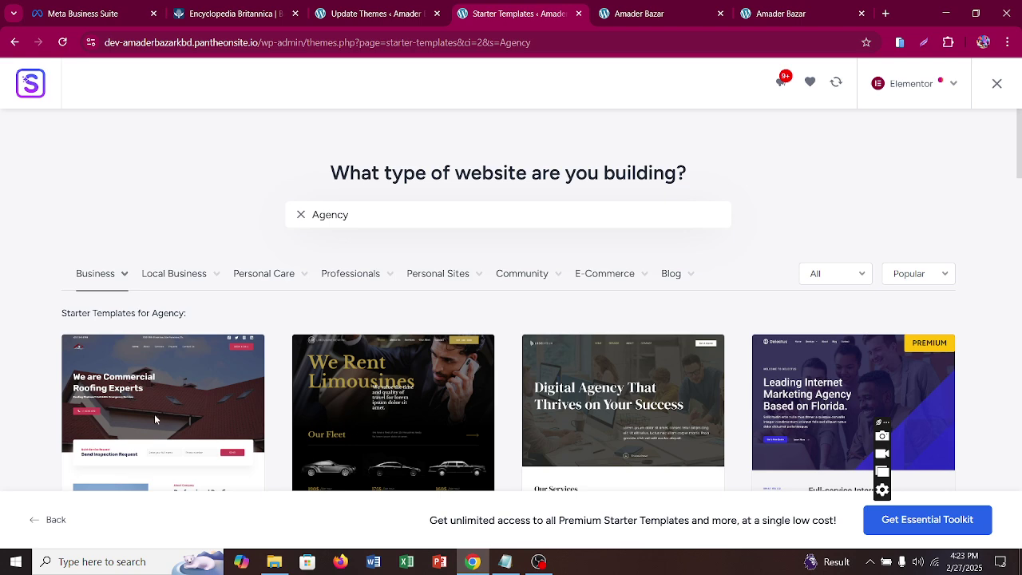
scroll(1008, 85, "down", 2)
scroll(937, 100, "down", 5)
scroll(397, 411, "down", 1)
scroll(397, 411, "down", 3)
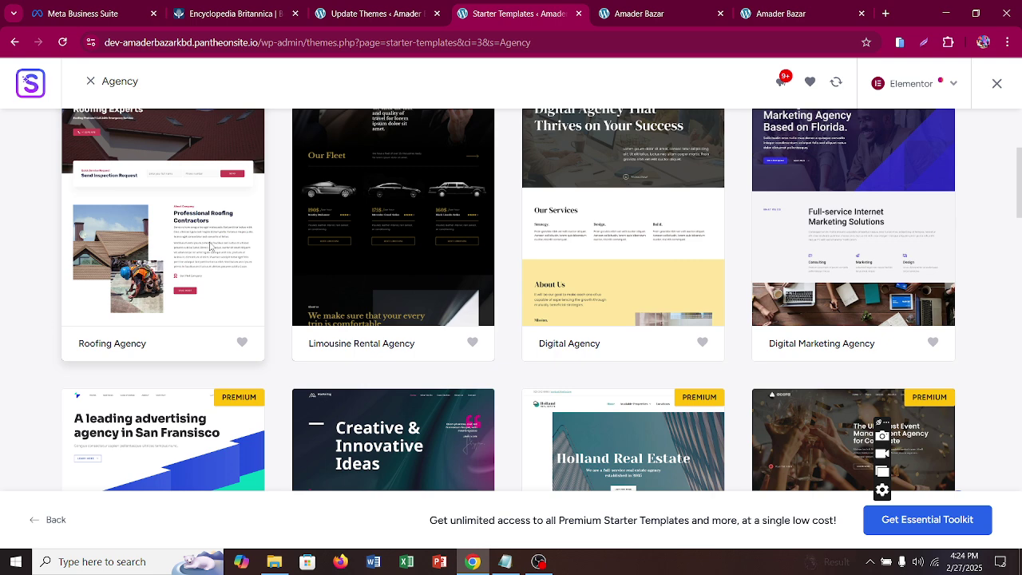
left_click(173, 324)
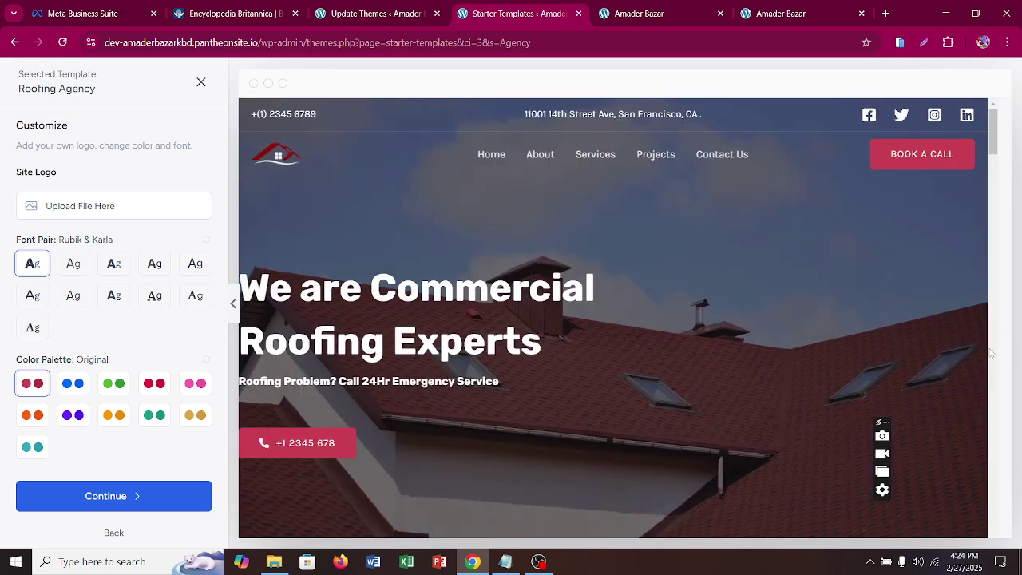
scroll(549, 364, "down", 3)
scroll(549, 364, "down", 12)
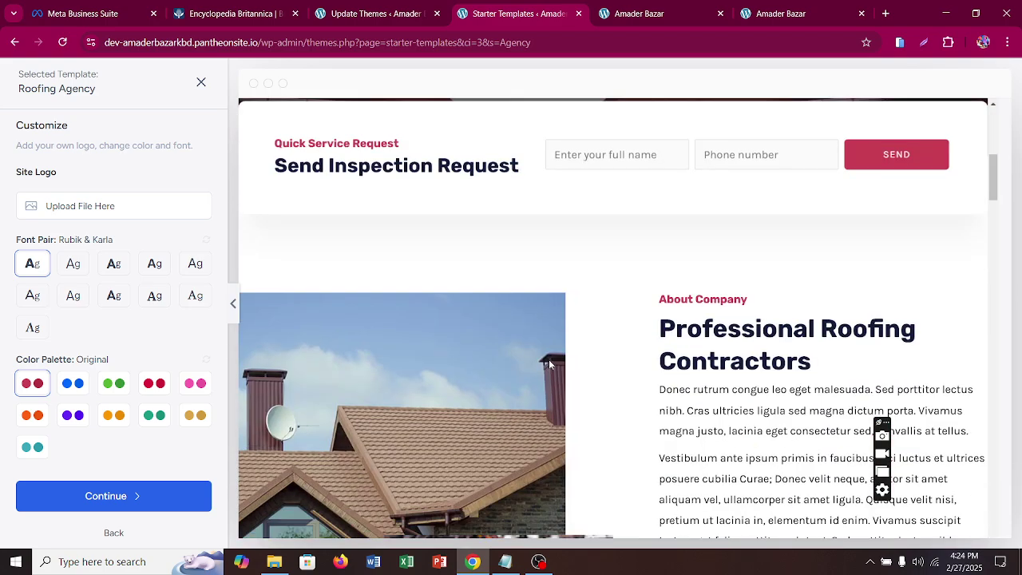
scroll(550, 364, "down", 15)
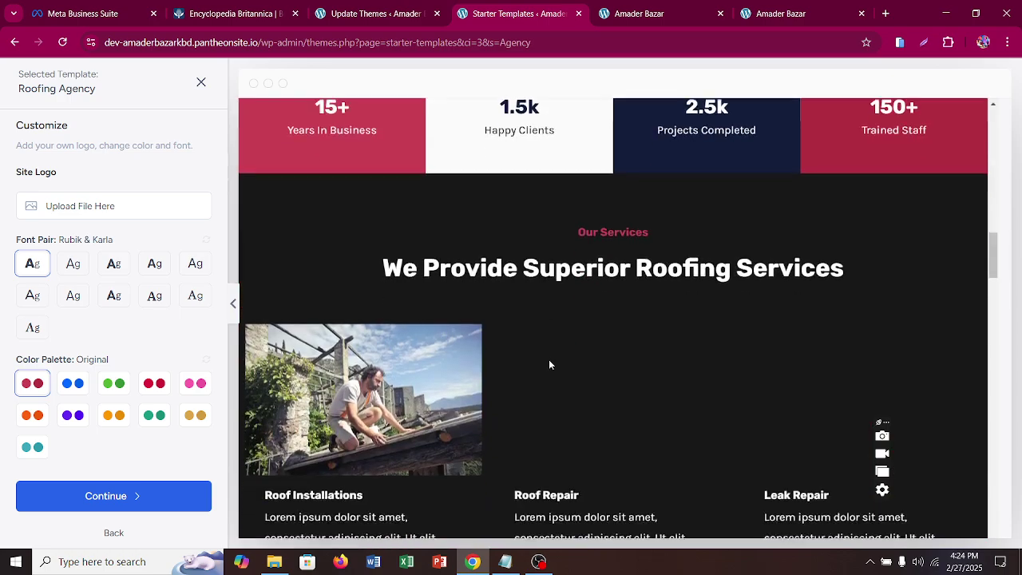
scroll(549, 364, "down", 2)
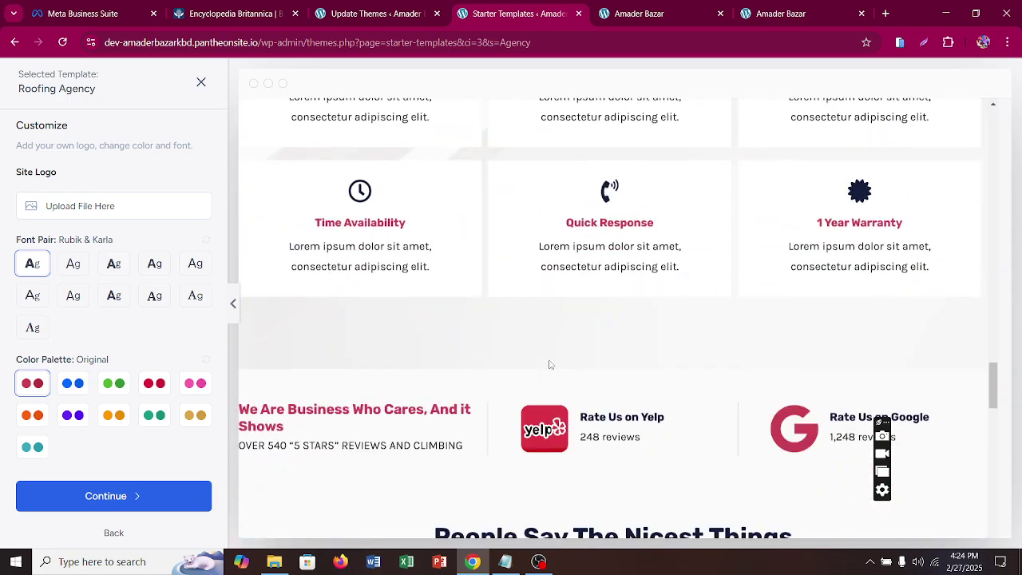
scroll(550, 365, "up", 20)
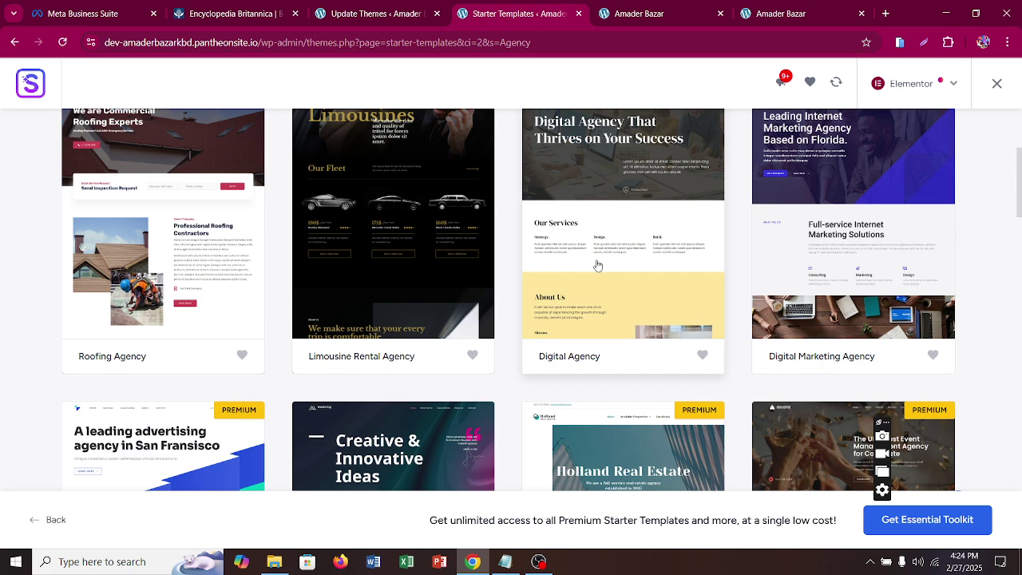
Show starter templates for Online Shop, then for Clothing store.
scroll(598, 265, "up", 3)
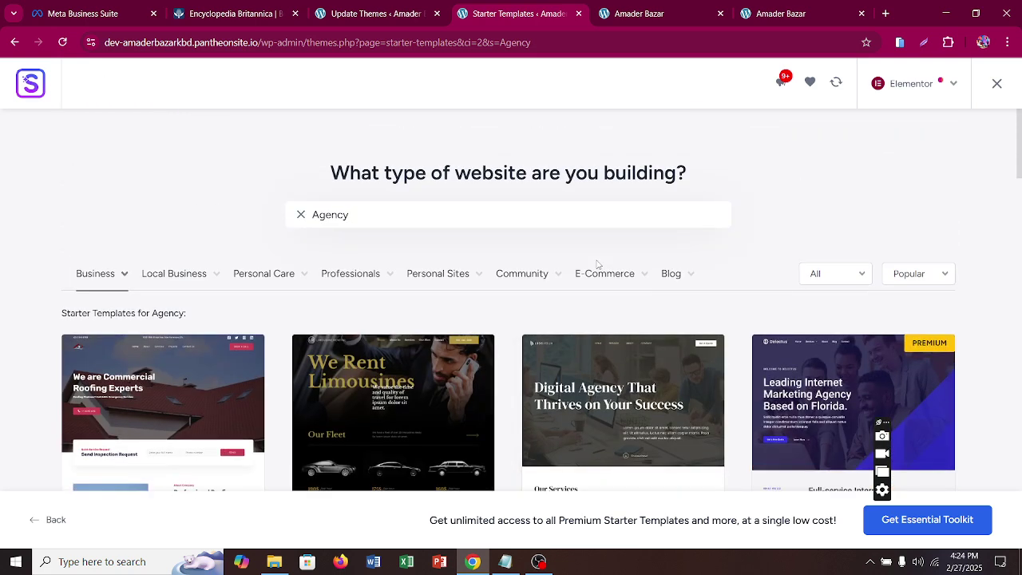
mouse_move(605, 280)
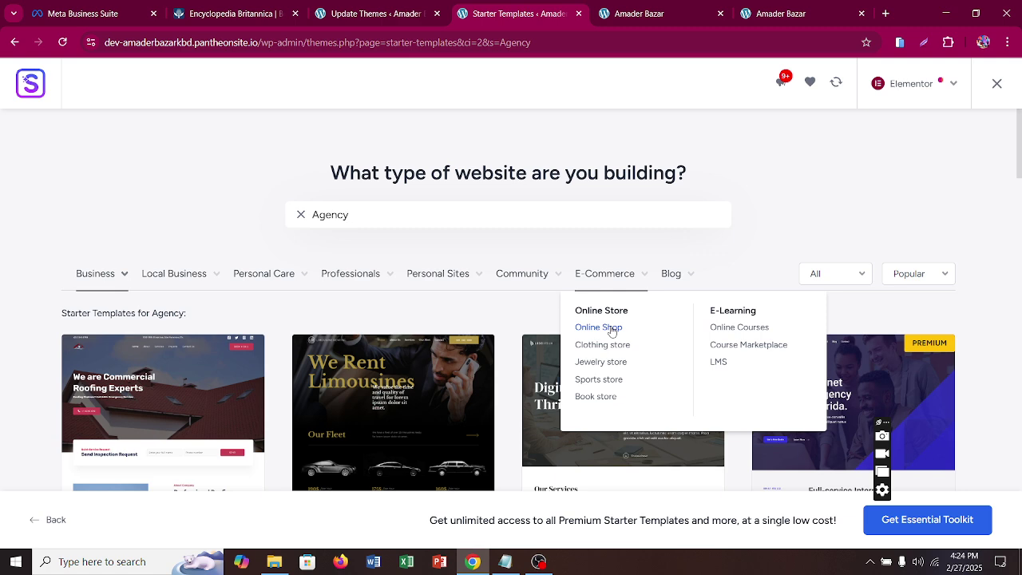
double_click(612, 329)
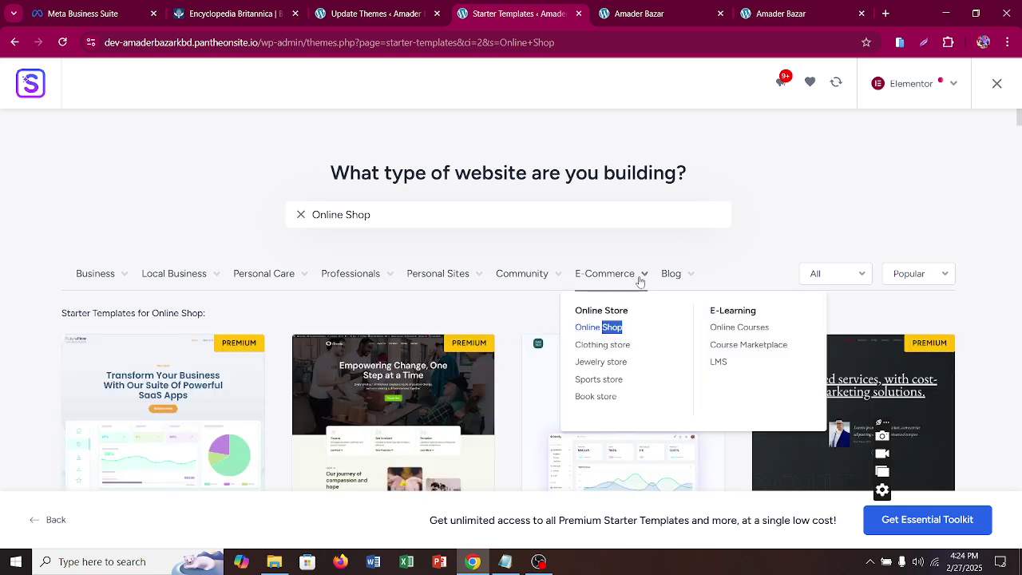
left_click(622, 346)
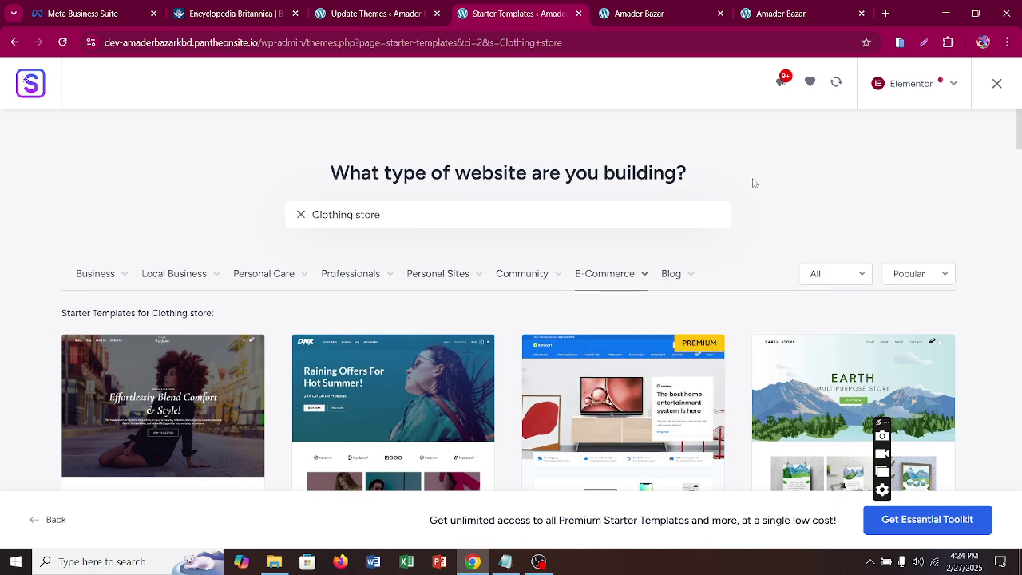
Scroll through the Clothing store results to bring the Organic Store template into view.
scroll(427, 398, "down", 2)
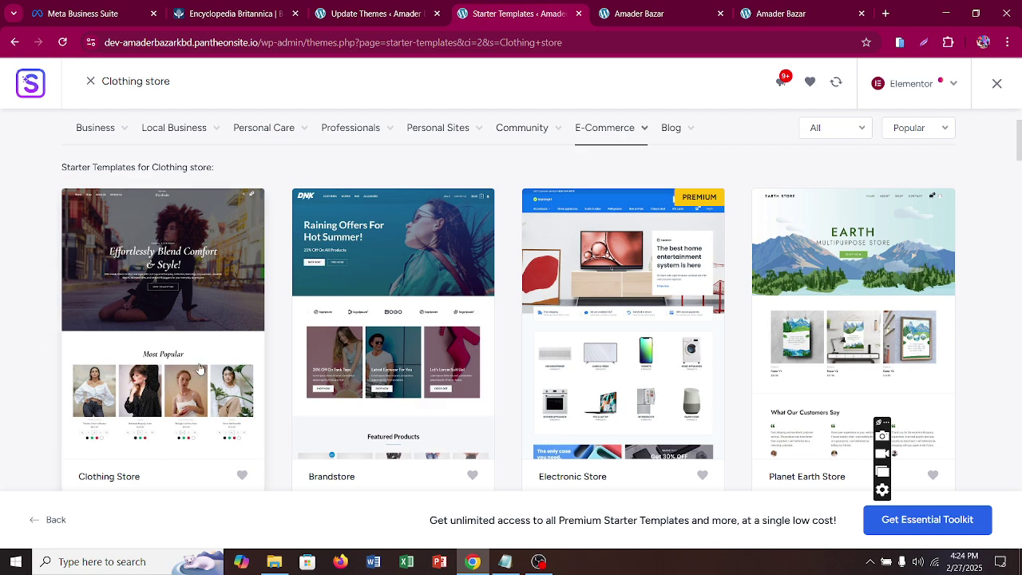
scroll(199, 367, "down", 1)
scroll(393, 352, "down", 2)
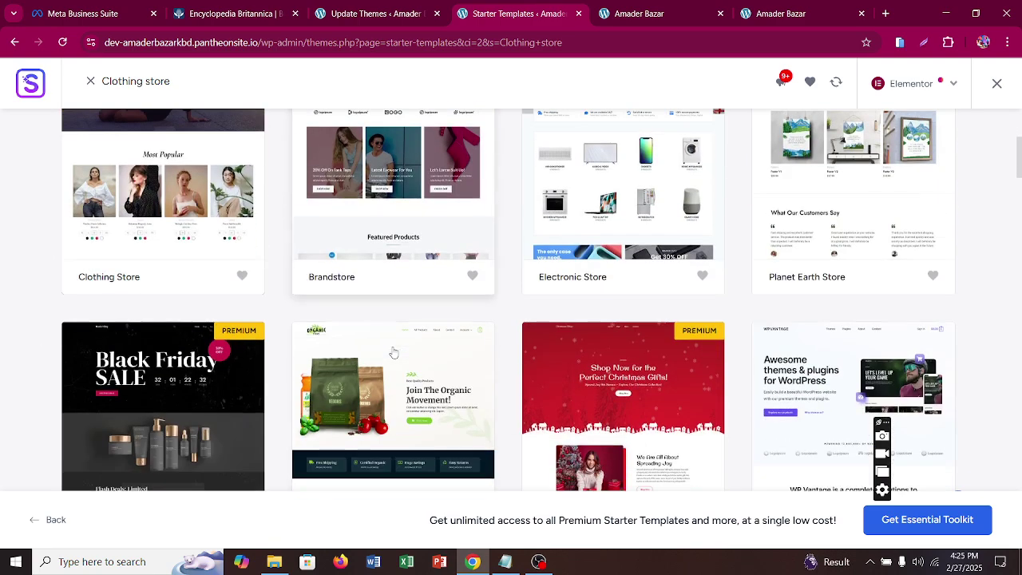
scroll(393, 352, "down", 2)
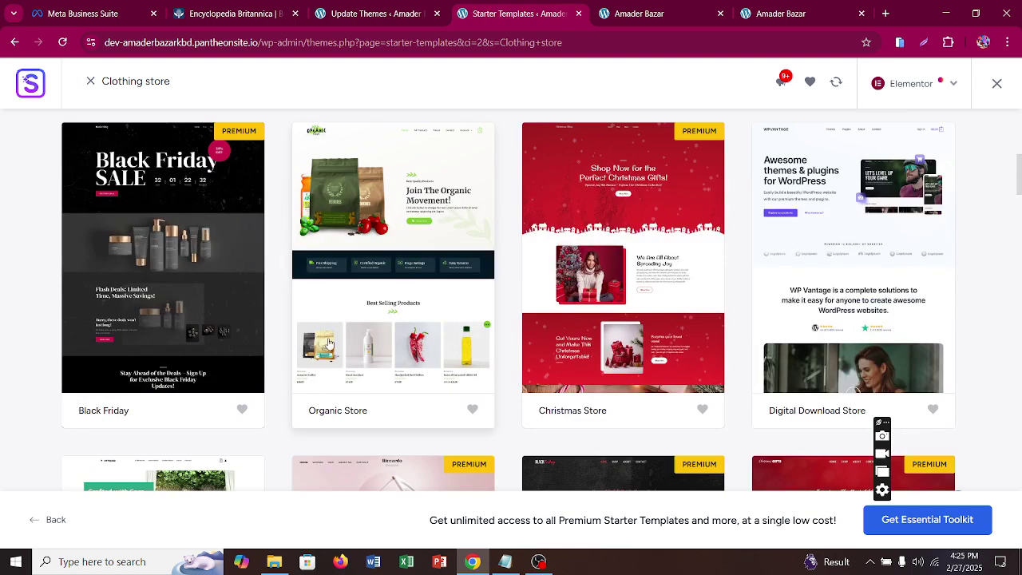
scroll(329, 344, "up", 1)
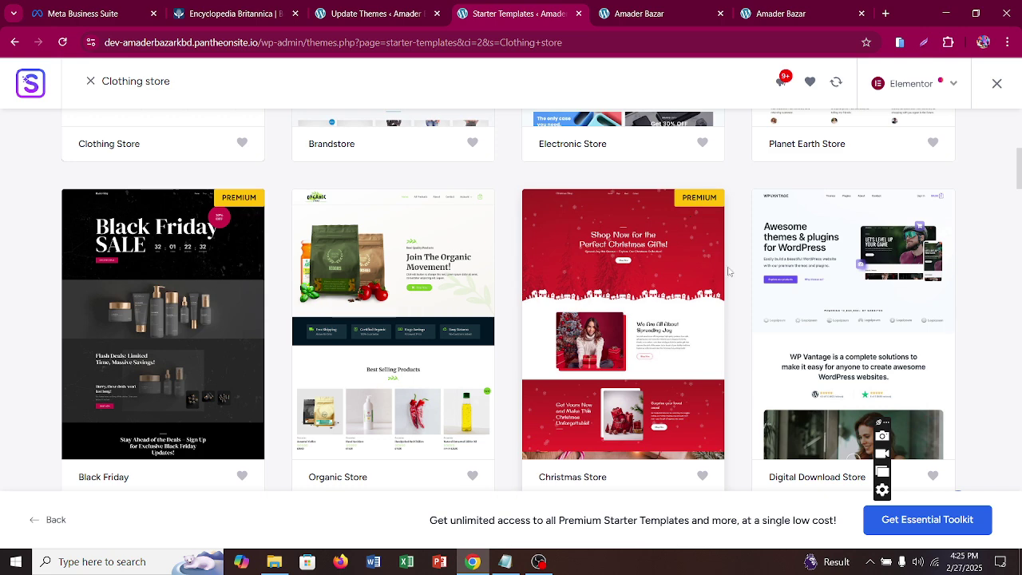
scroll(818, 360, "down", 1)
scroll(818, 364, "down", 4)
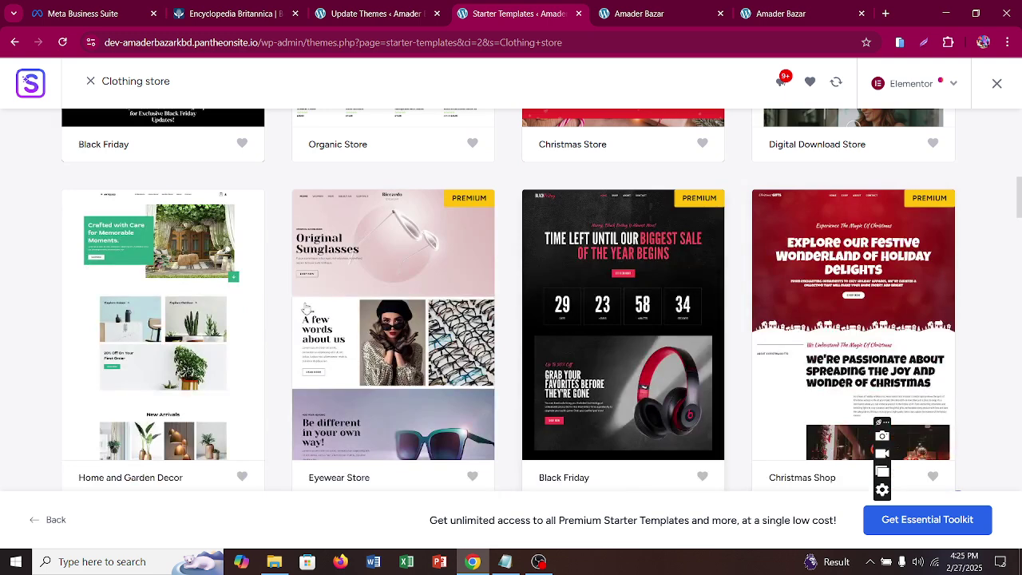
scroll(181, 357, "down", 1)
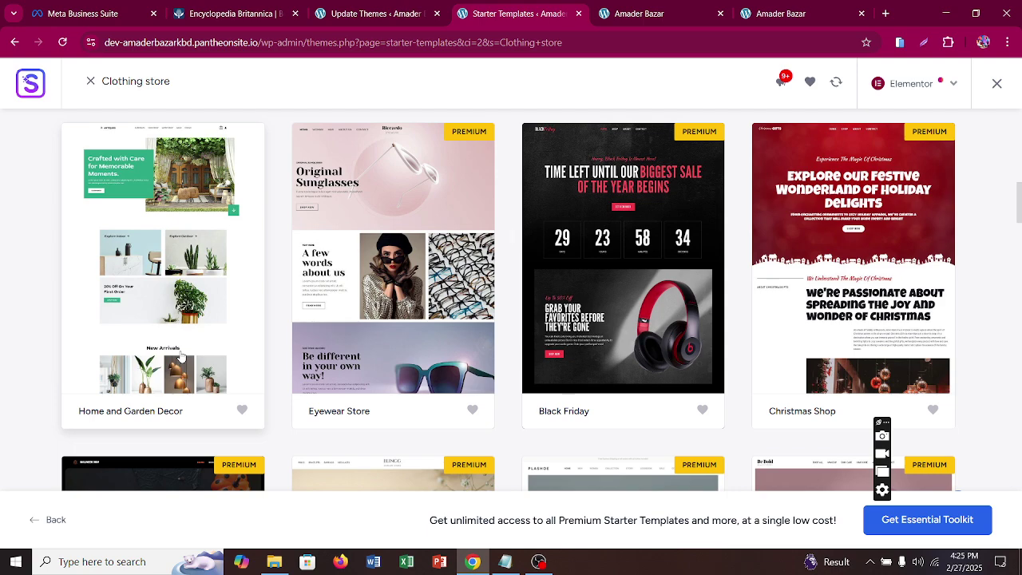
scroll(181, 357, "down", 4)
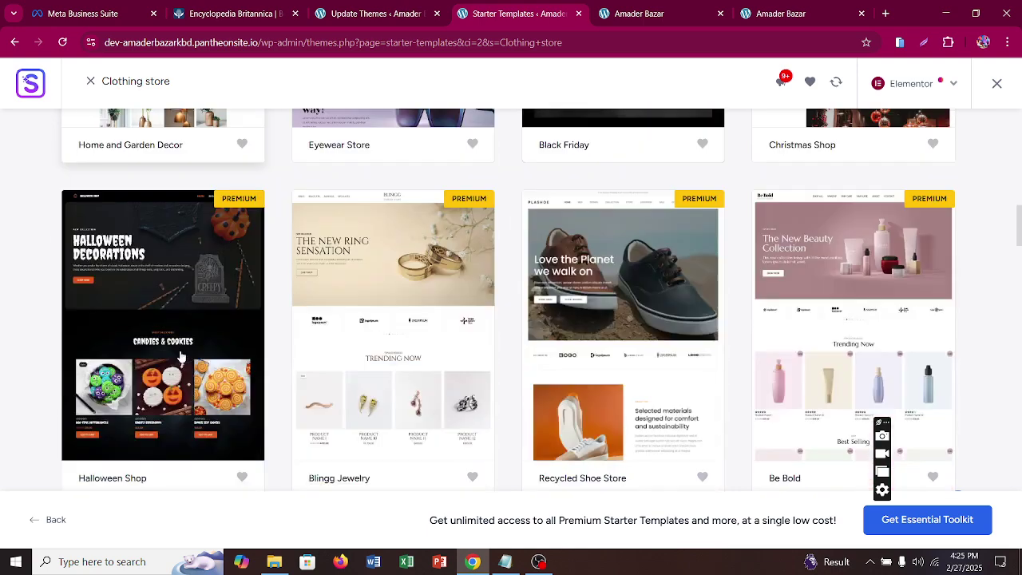
scroll(181, 357, "down", 3)
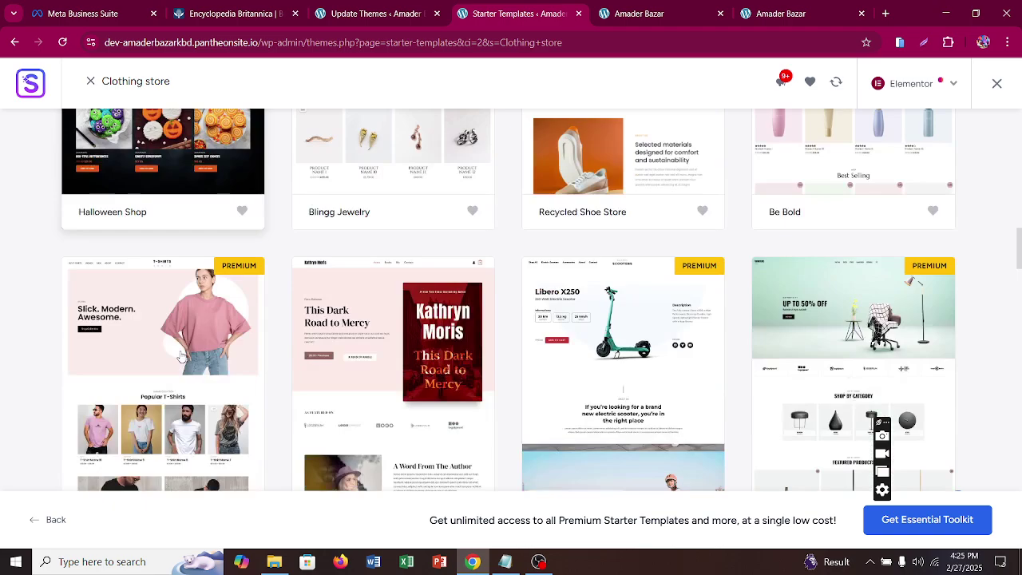
scroll(180, 357, "up", 10)
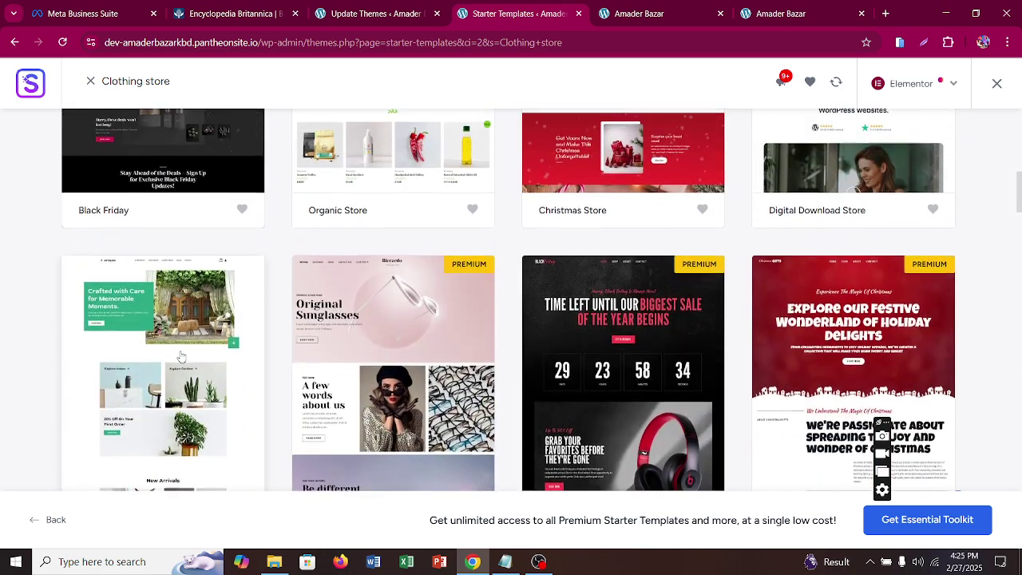
scroll(180, 357, "down", 1)
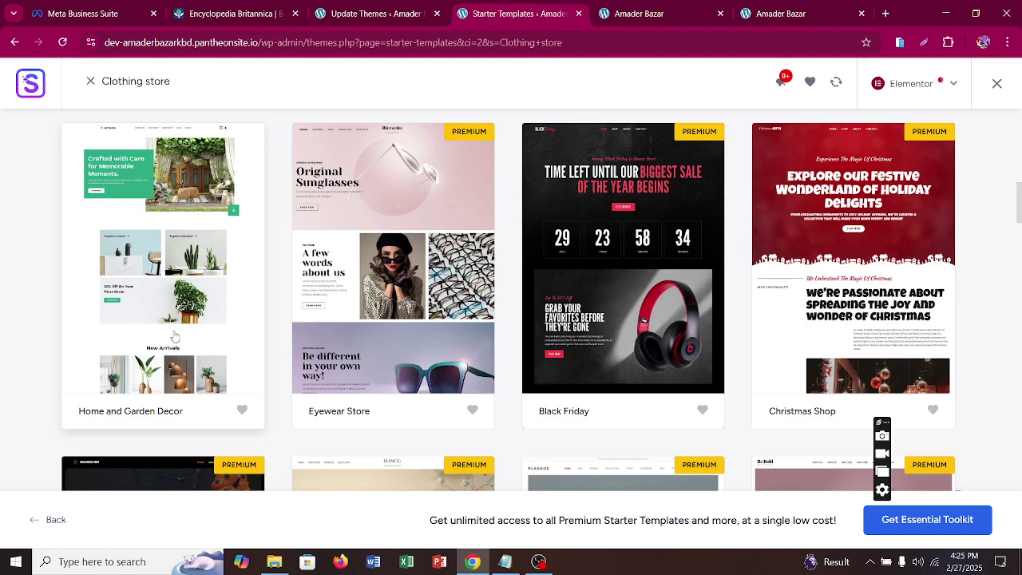
scroll(162, 308, "up", 2)
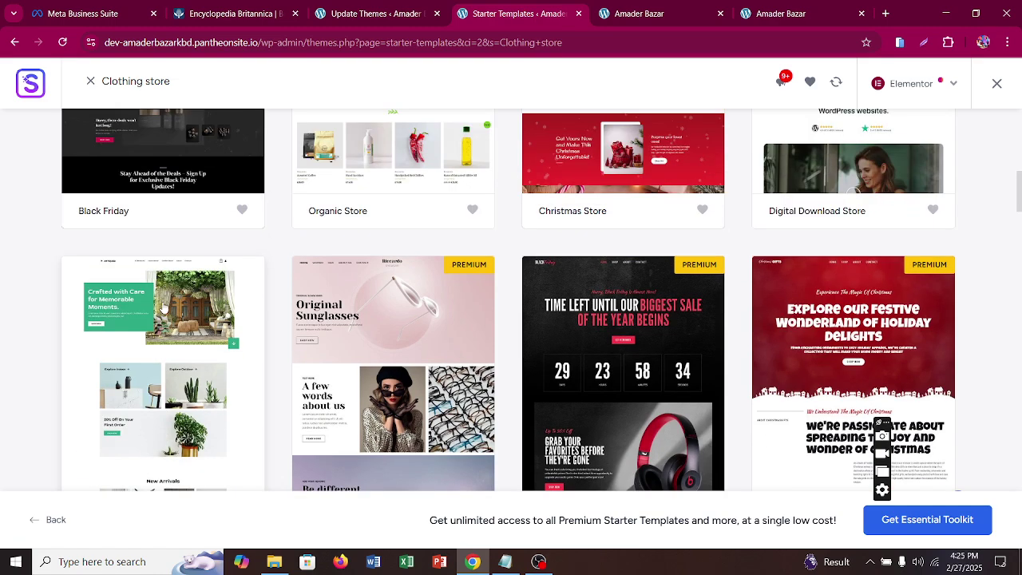
scroll(163, 308, "up", 4)
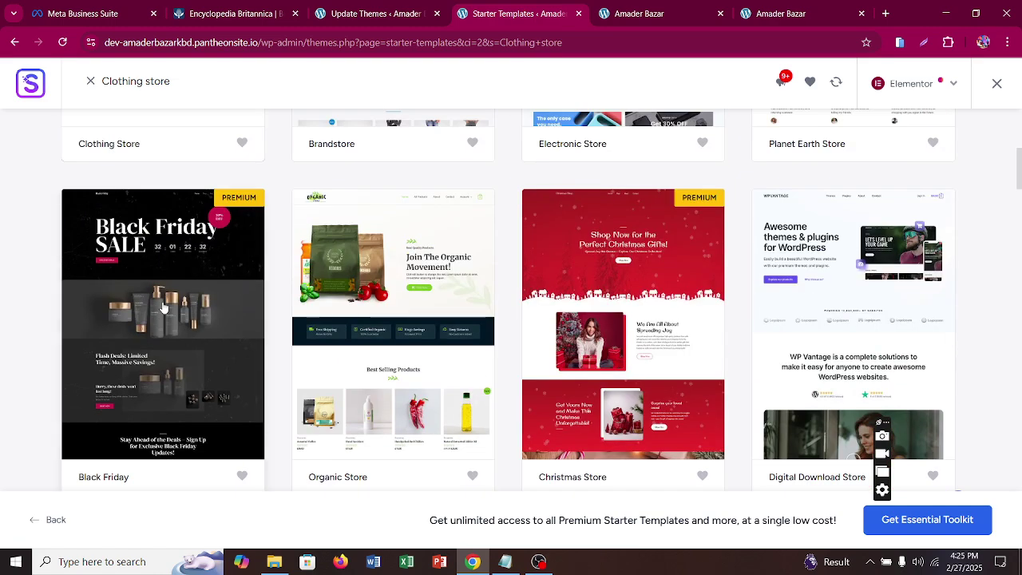
scroll(391, 343, "up", 3)
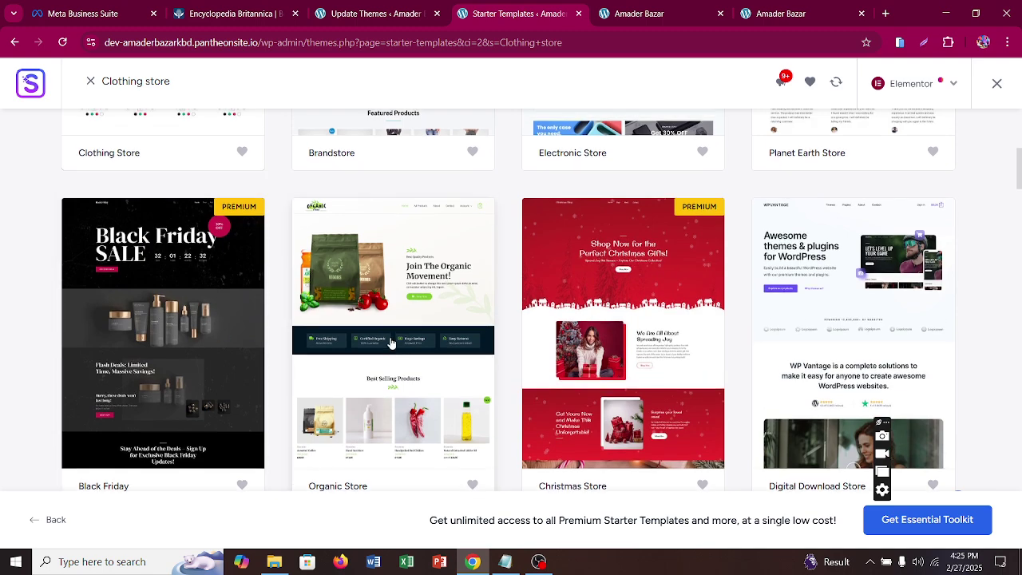
scroll(391, 343, "up", 2)
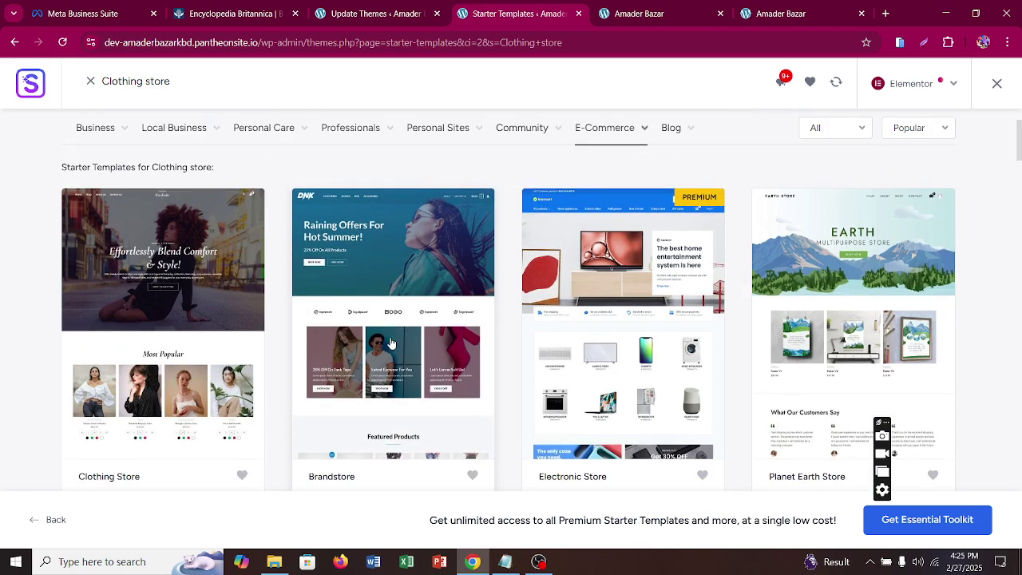
scroll(340, 364, "down", 4)
scroll(339, 363, "down", 2)
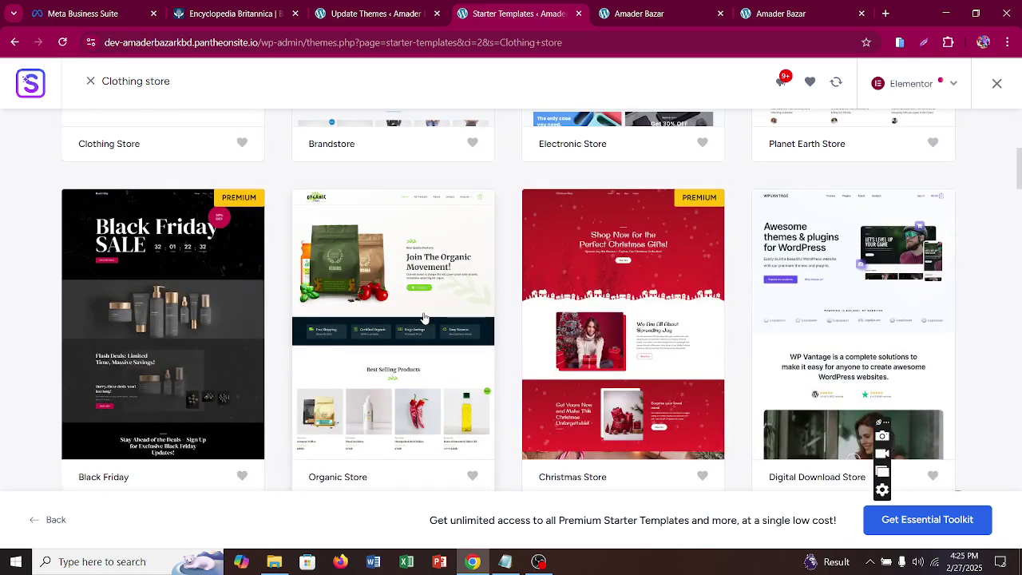
Select the Organic Store template and set its colour palette to the teal Style 8.
left_click(433, 353)
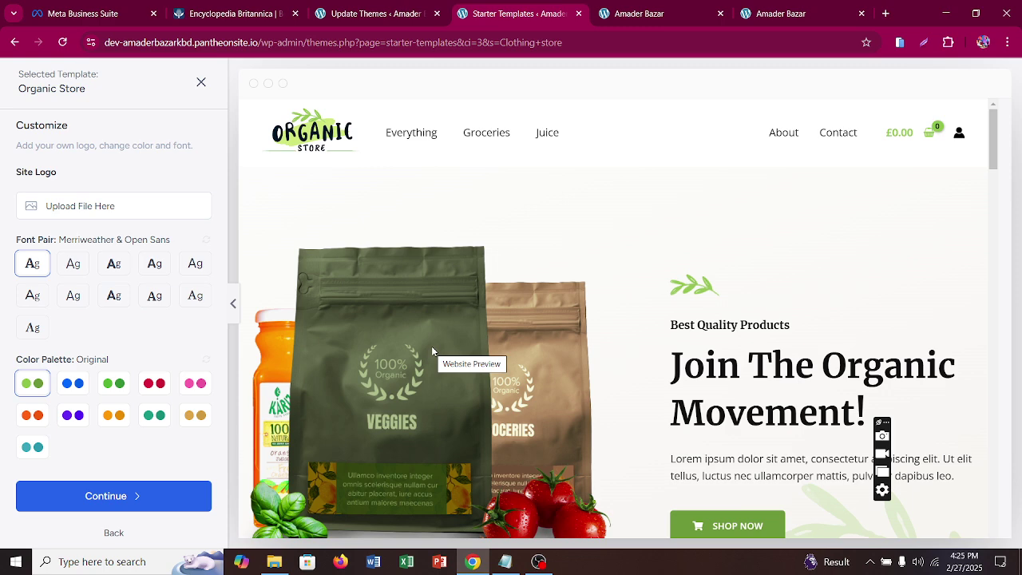
left_click(128, 498)
left_click(122, 388)
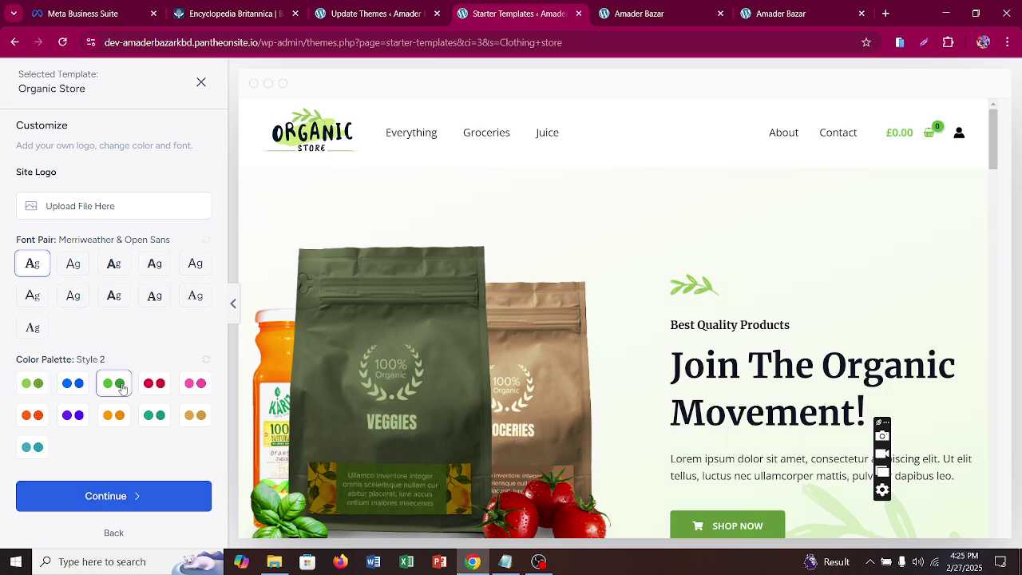
left_click(164, 388)
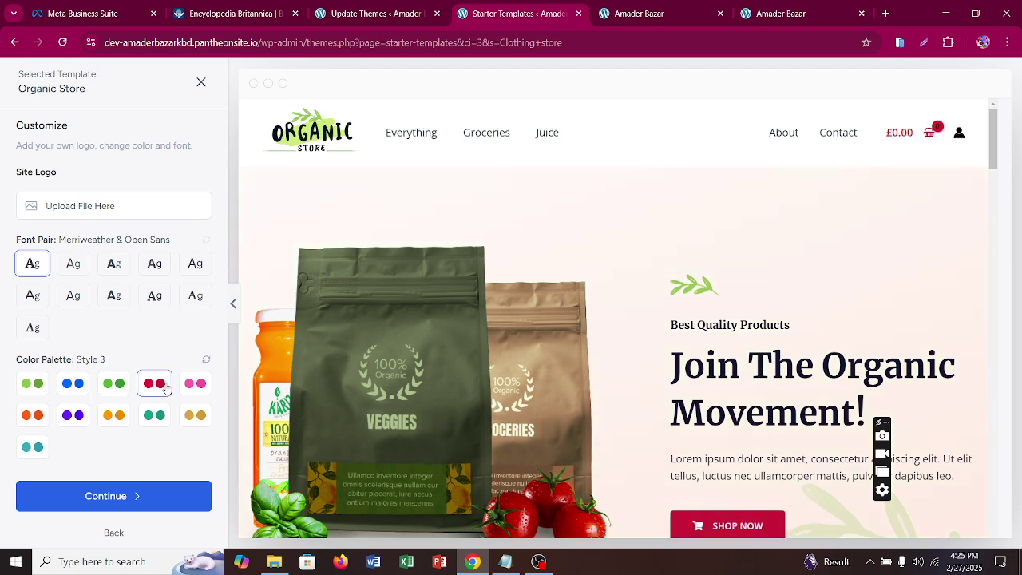
left_click(149, 419)
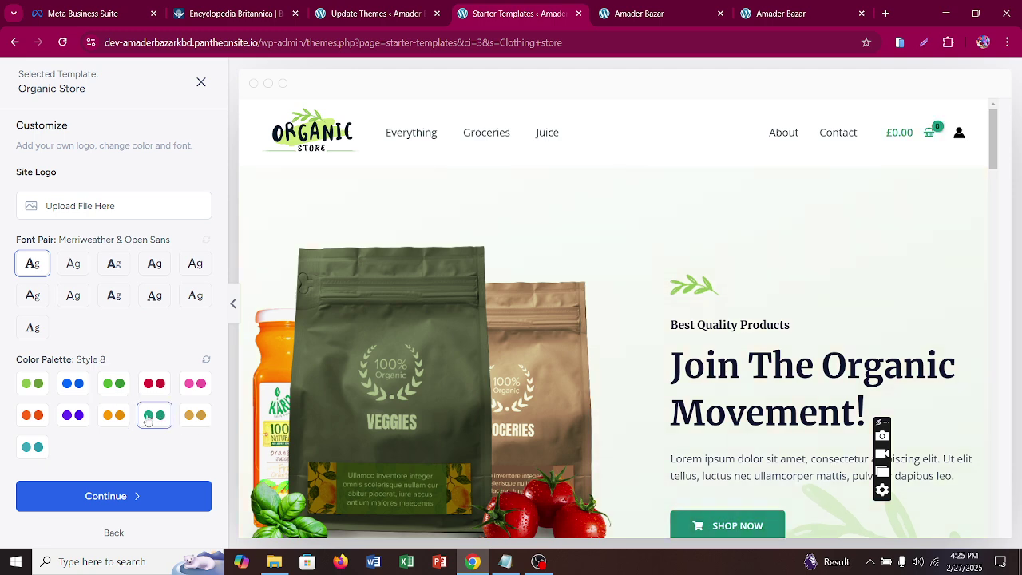
Add Video Player, Free Live Chat, Sales Funnels and Automation & Integrations features, then continue.
left_click(139, 496)
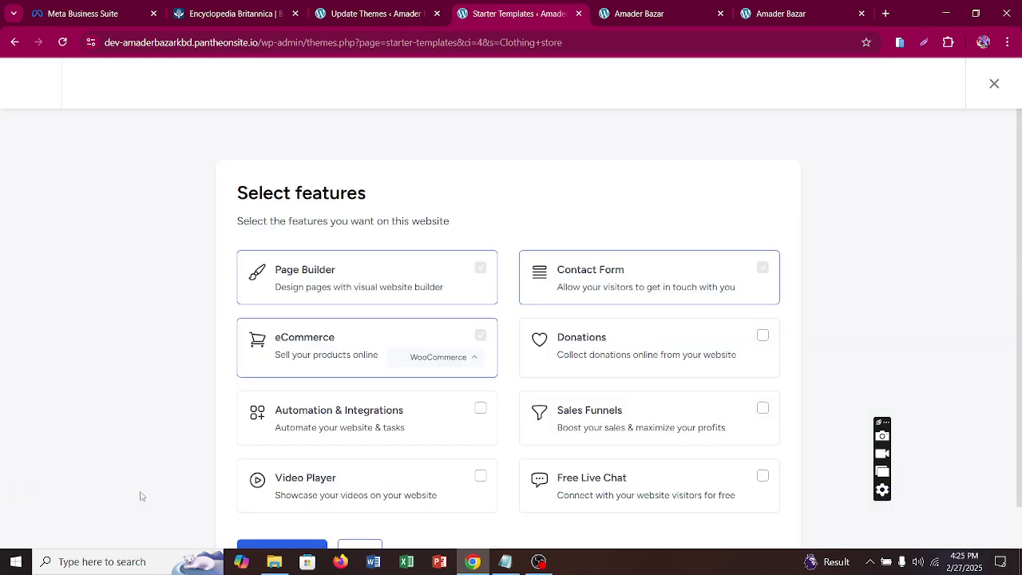
scroll(444, 371, "down", 1)
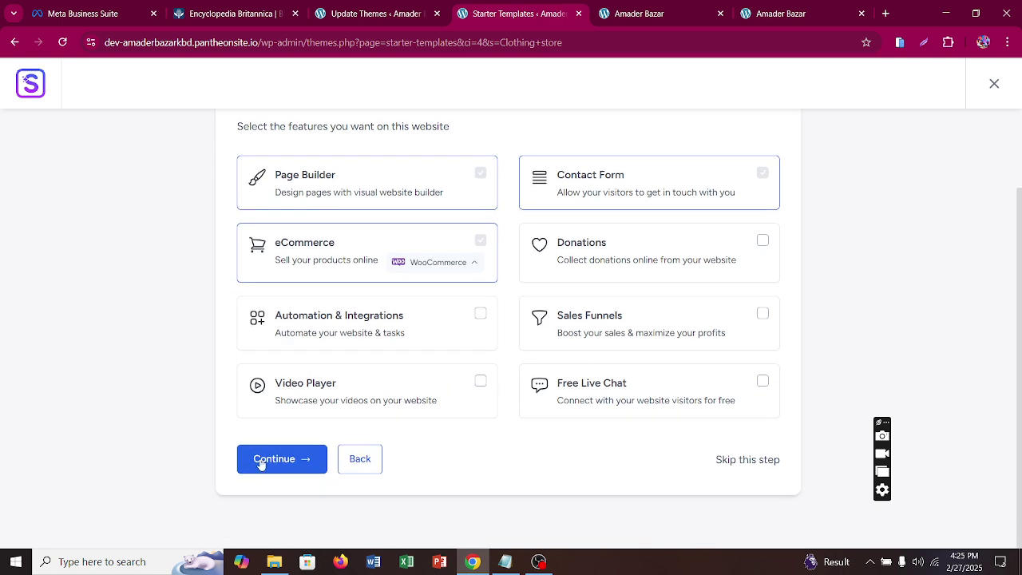
left_click(481, 385)
left_click(764, 383)
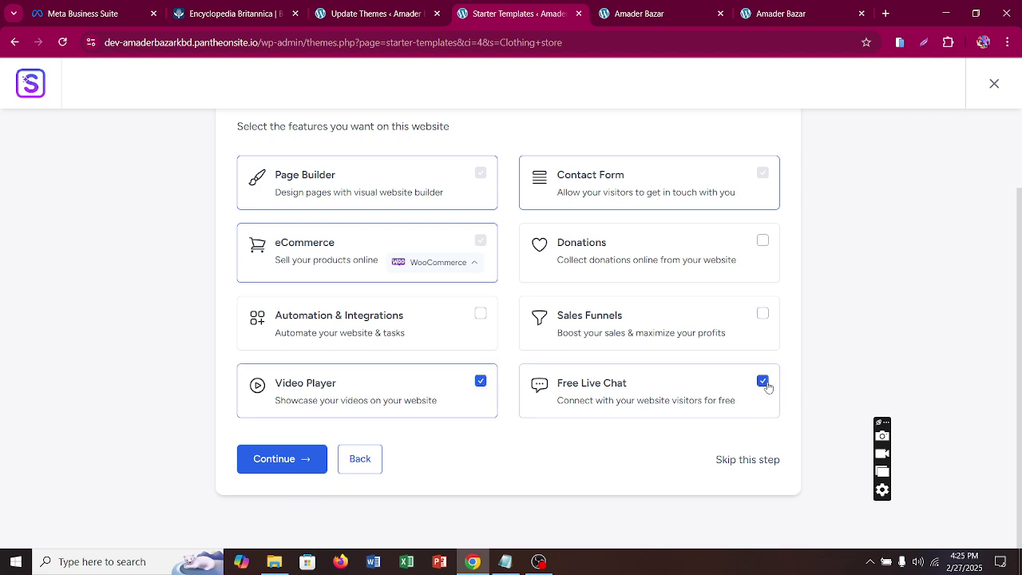
left_click(766, 322)
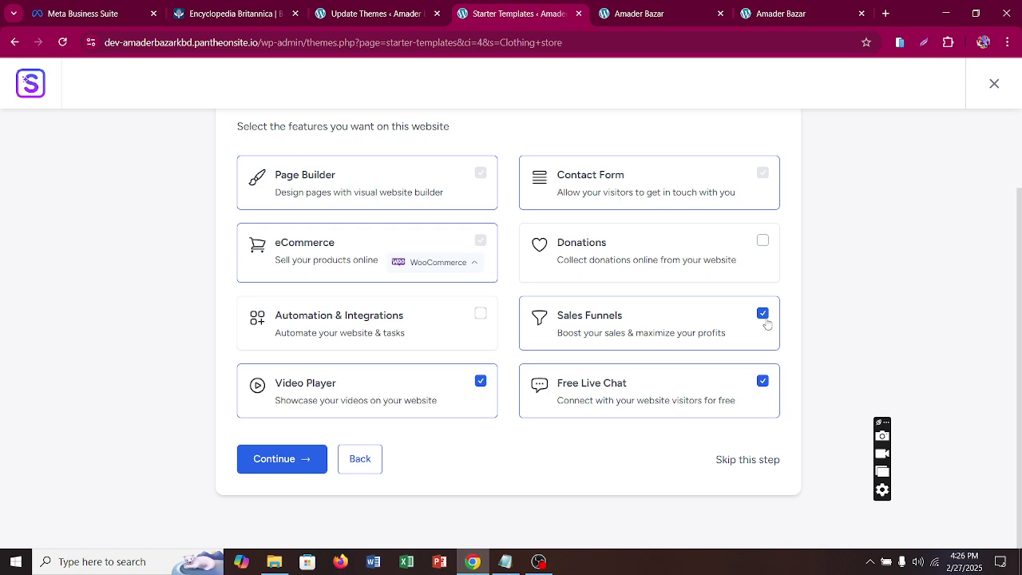
left_click(481, 315)
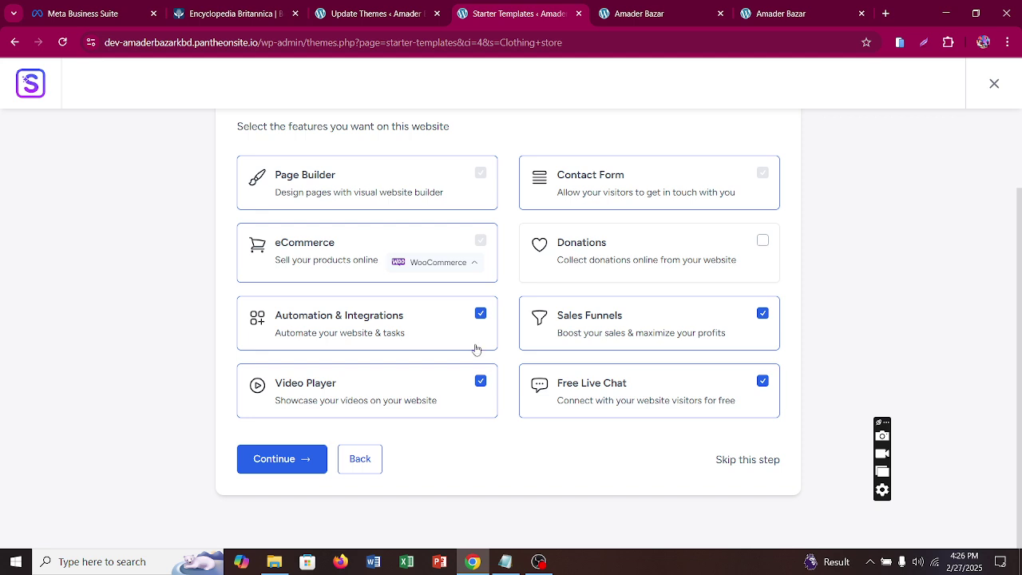
left_click(313, 460)
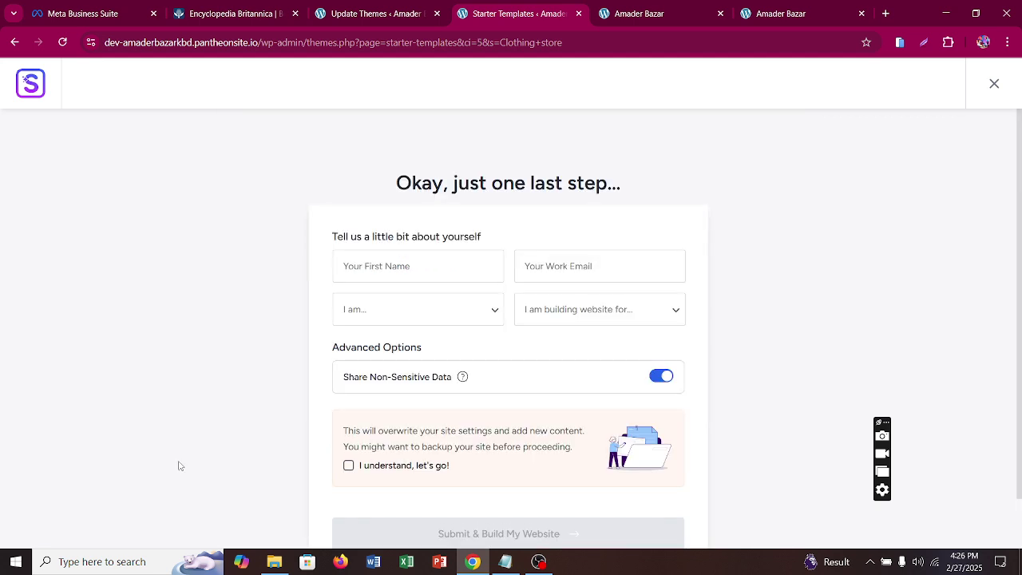
Enter the first name and fill in the work email from the saved suggestion.
left_click(384, 266)
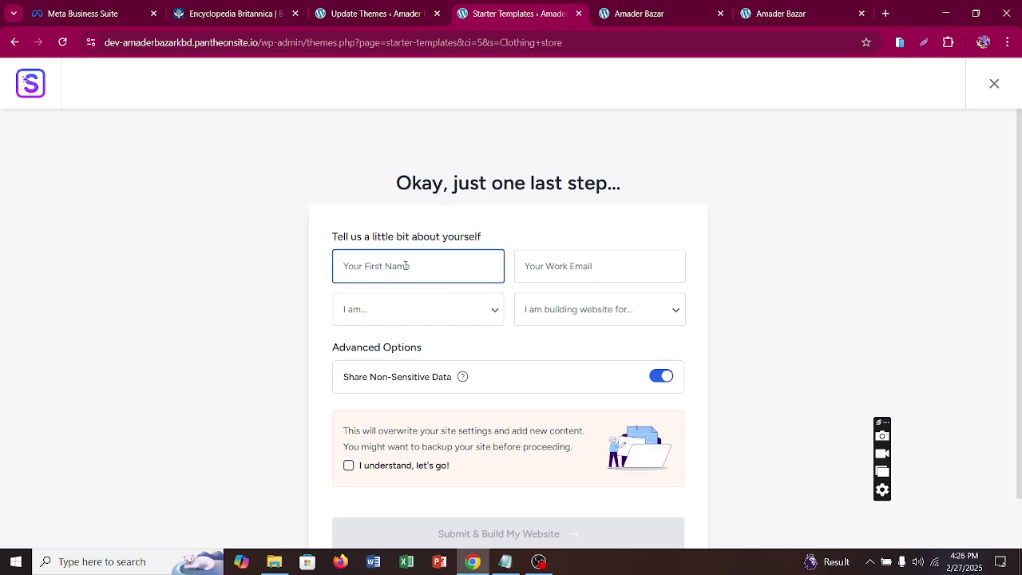
type("Reza")
left_click(559, 268)
left_click(625, 307)
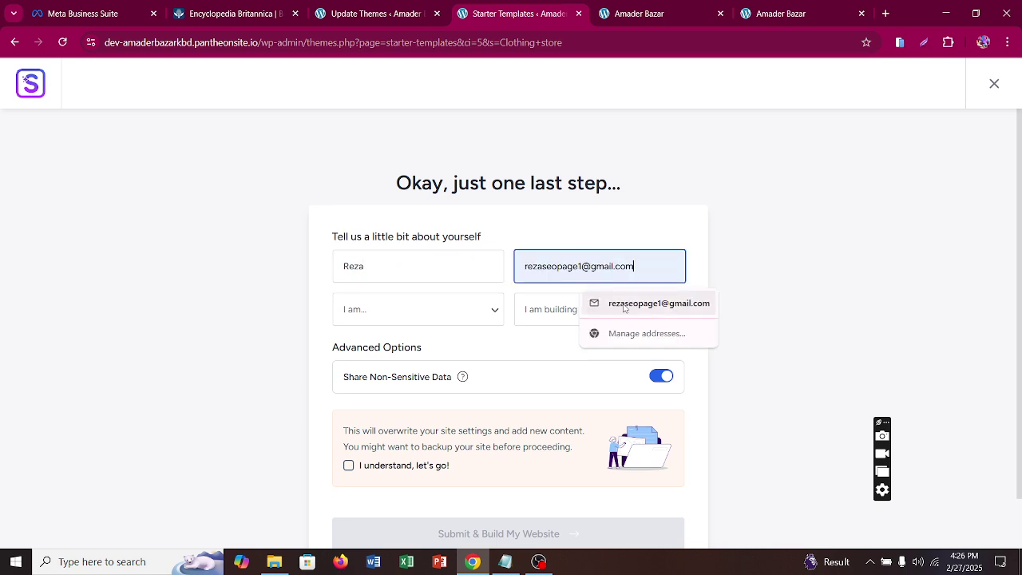
Set experience level to Expert, audience to Myself/My Company, and acknowledge the overwrite warning.
left_click(490, 311)
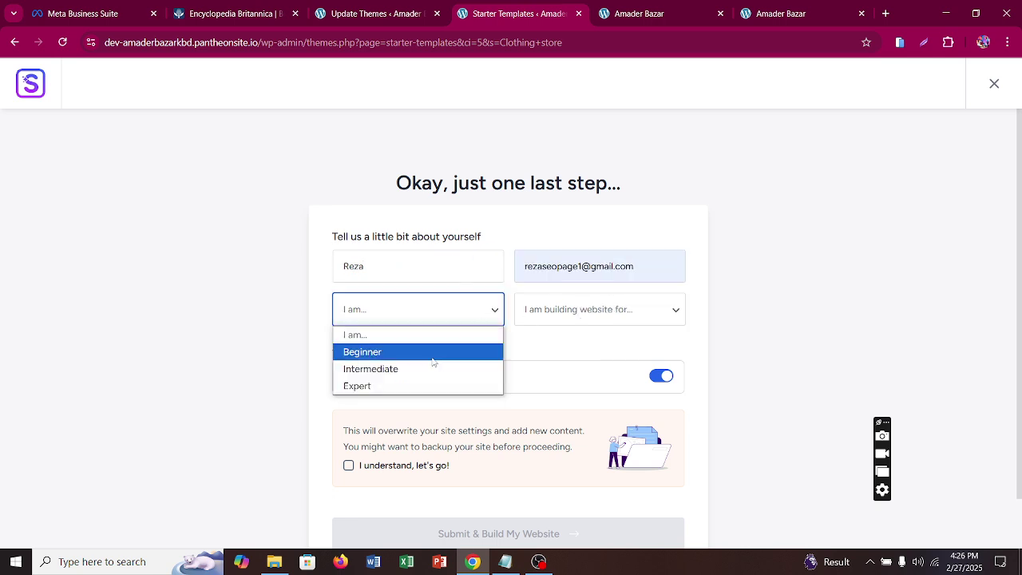
left_click(424, 386)
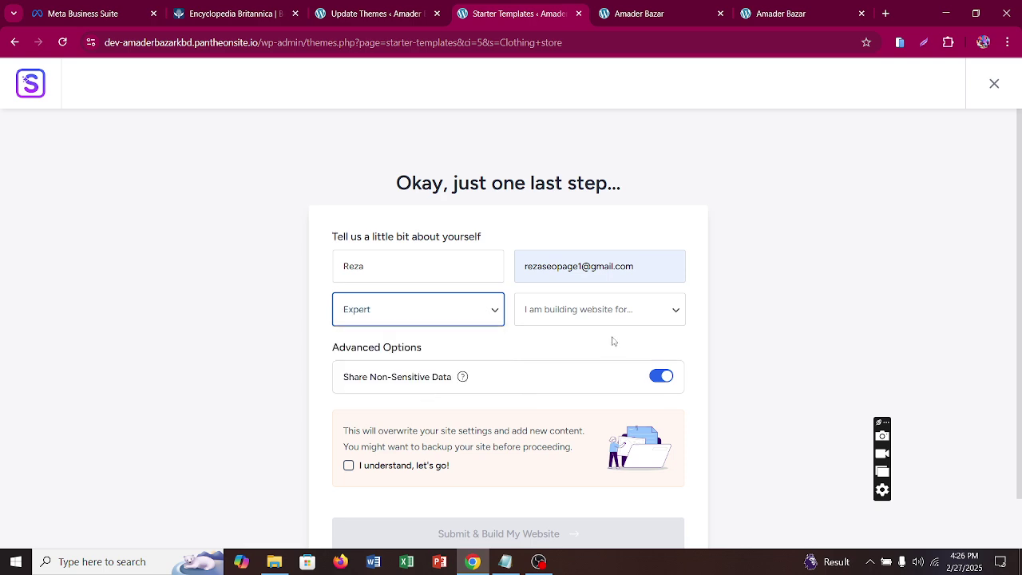
left_click(641, 311)
left_click(615, 357)
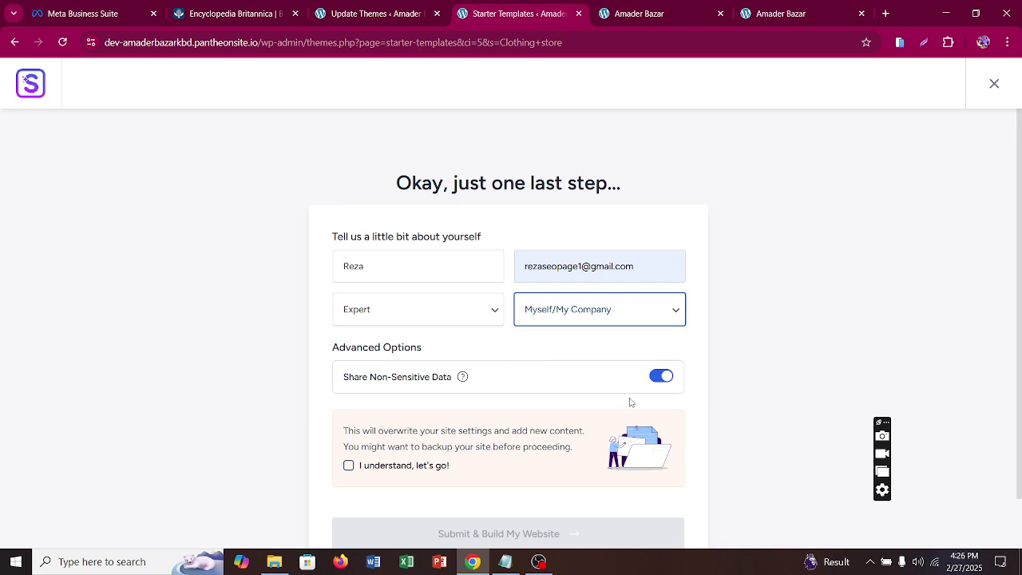
scroll(515, 393, "down", 1)
scroll(515, 393, "down", 1)
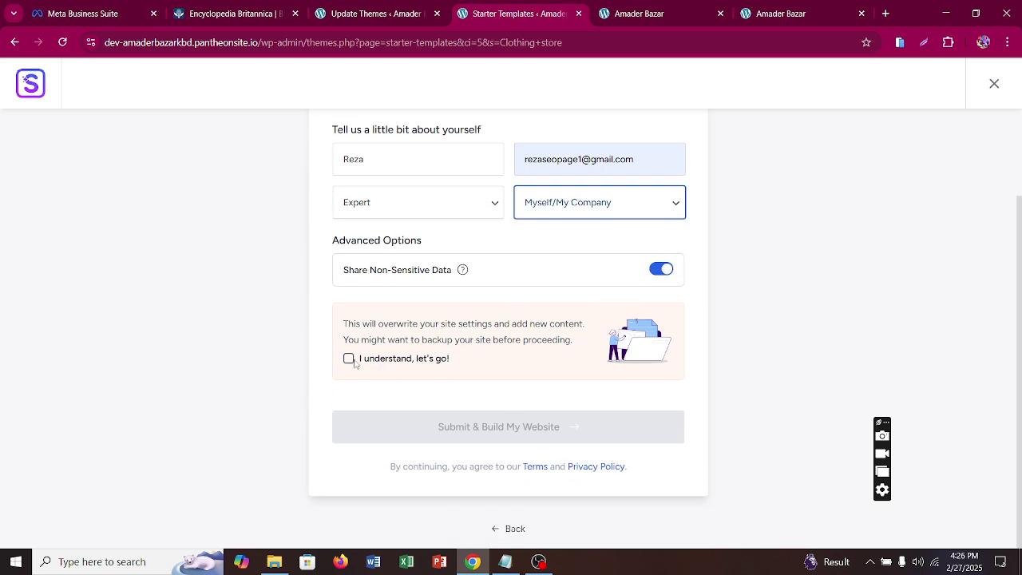
double_click(360, 359)
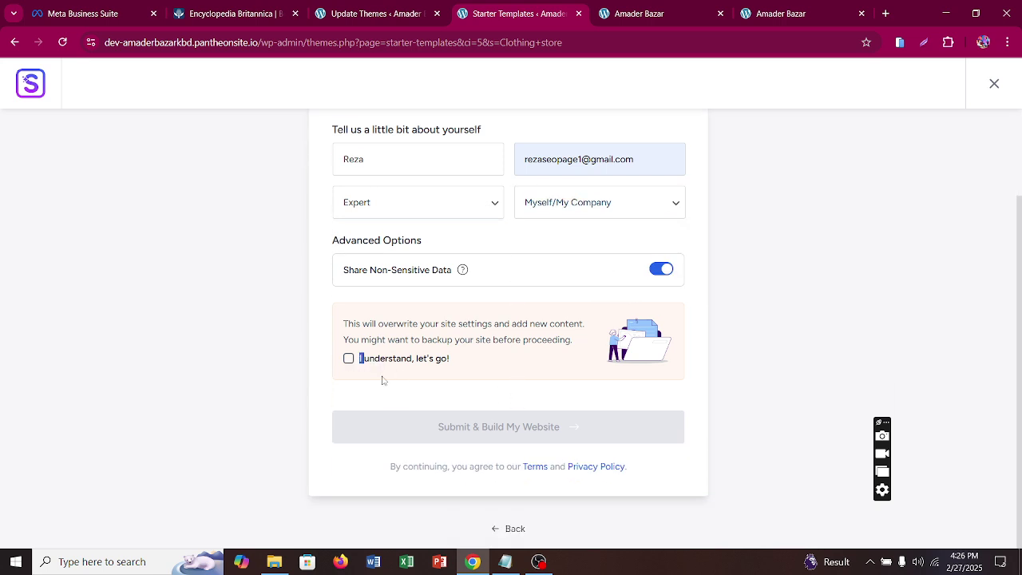
left_click(348, 360)
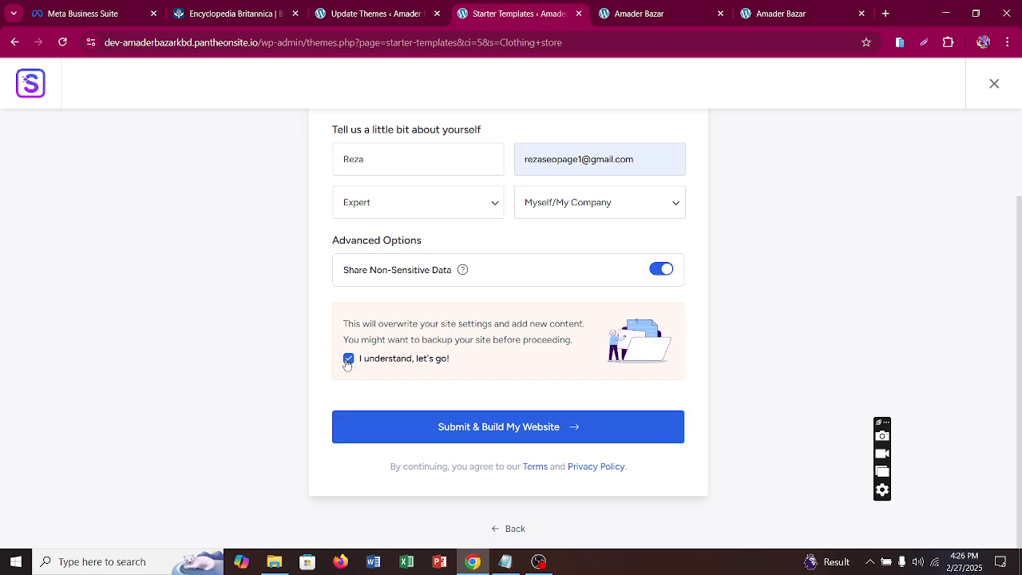
Submit the form to build the Organic Store site and wait for the 100% Congratulations screen.
left_click(453, 439)
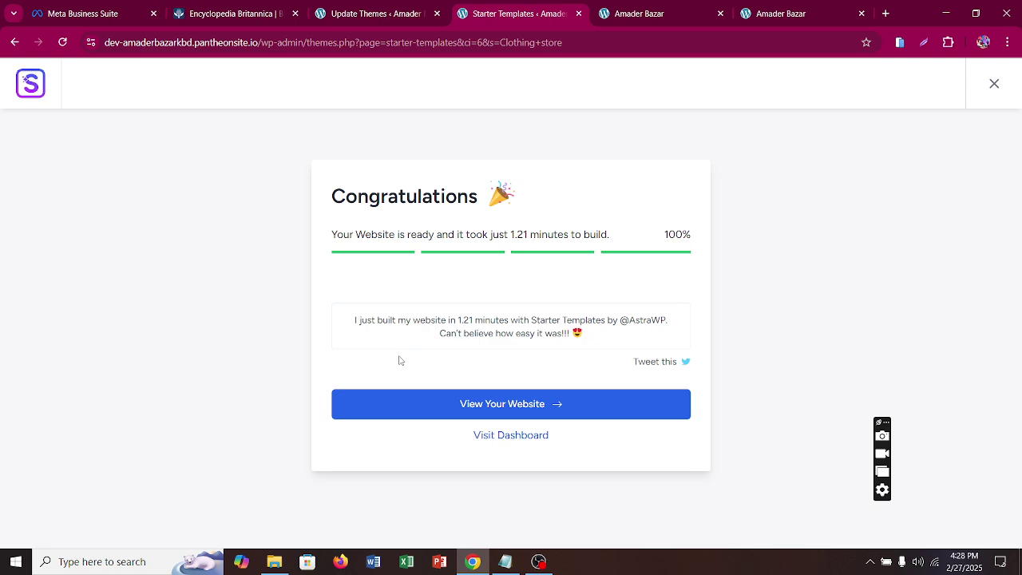
Open the new Amader Bazar homepage in a new tab and scroll to the footer and back.
left_click(525, 411)
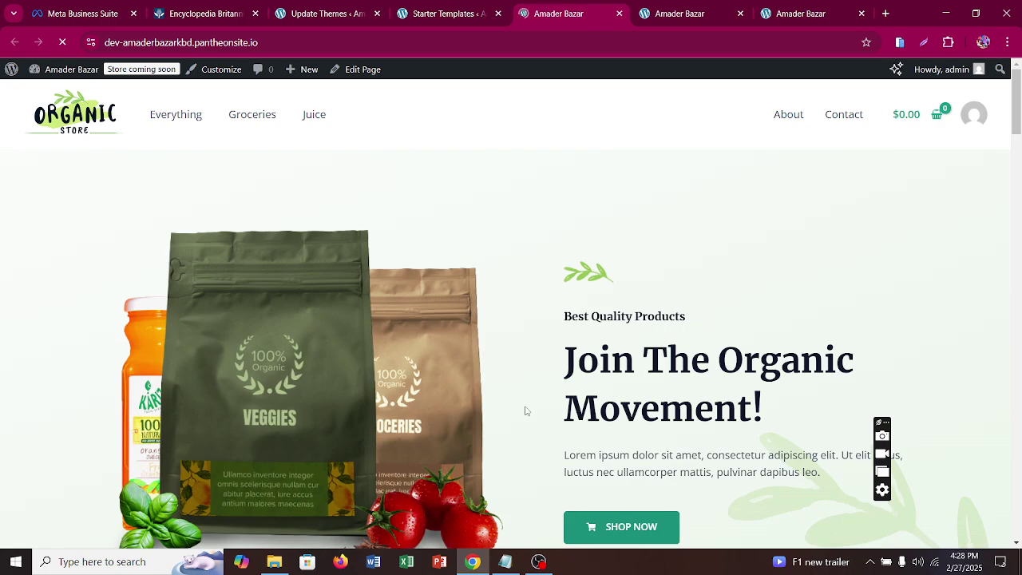
scroll(526, 411, "down", 6)
scroll(526, 411, "down", 10)
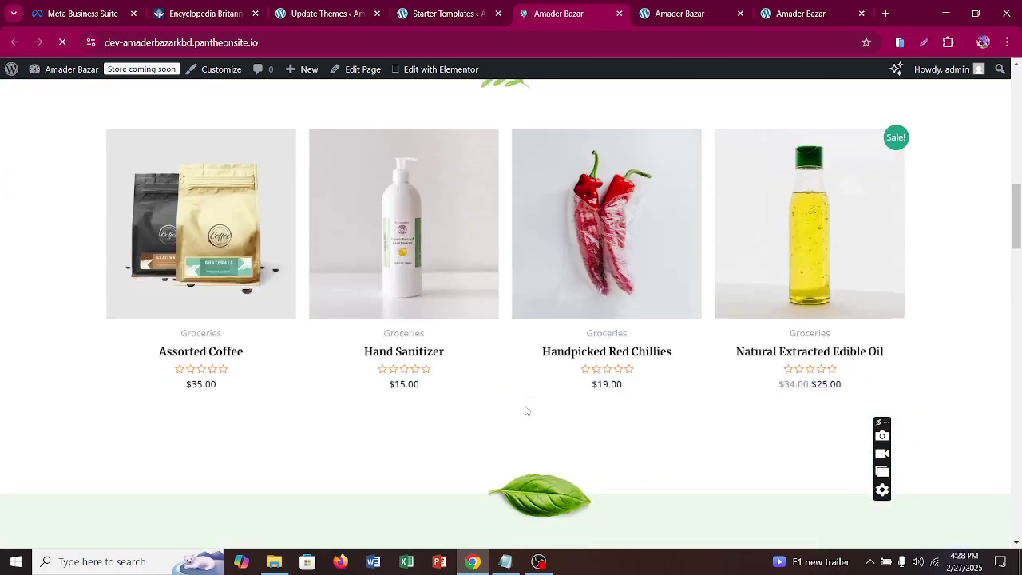
scroll(524, 411, "down", 15)
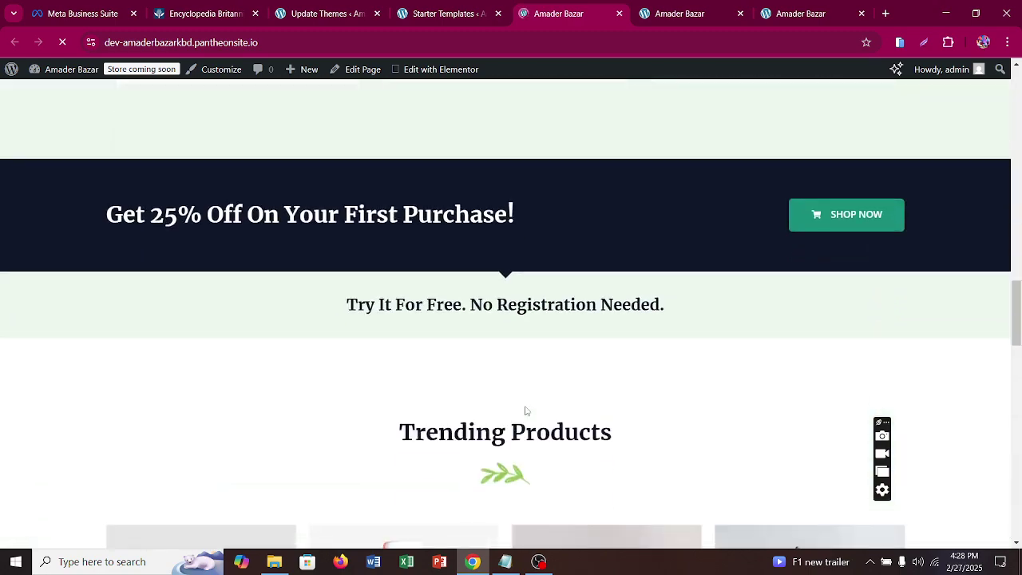
scroll(525, 411, "down", 6)
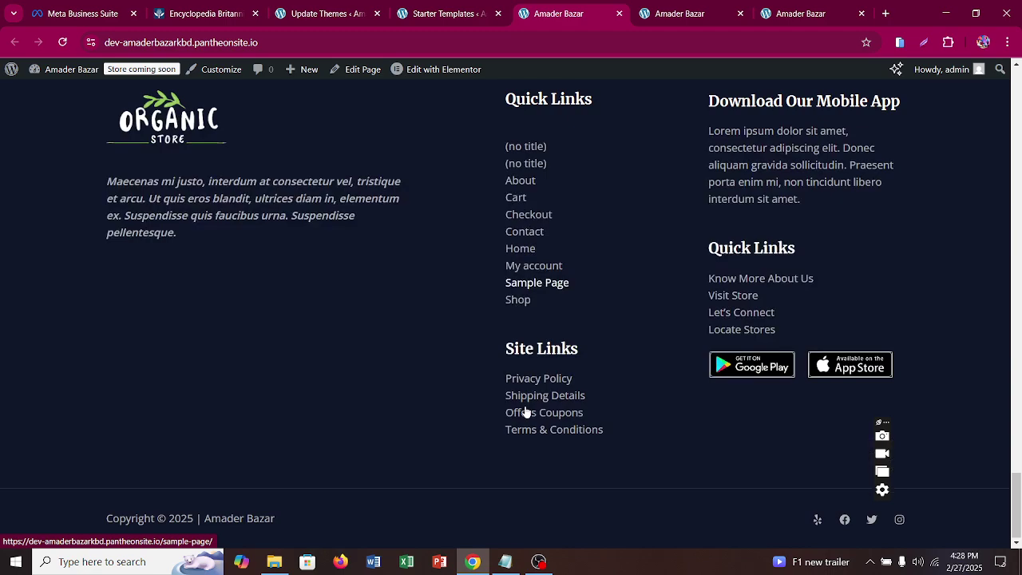
scroll(526, 411, "up", 8)
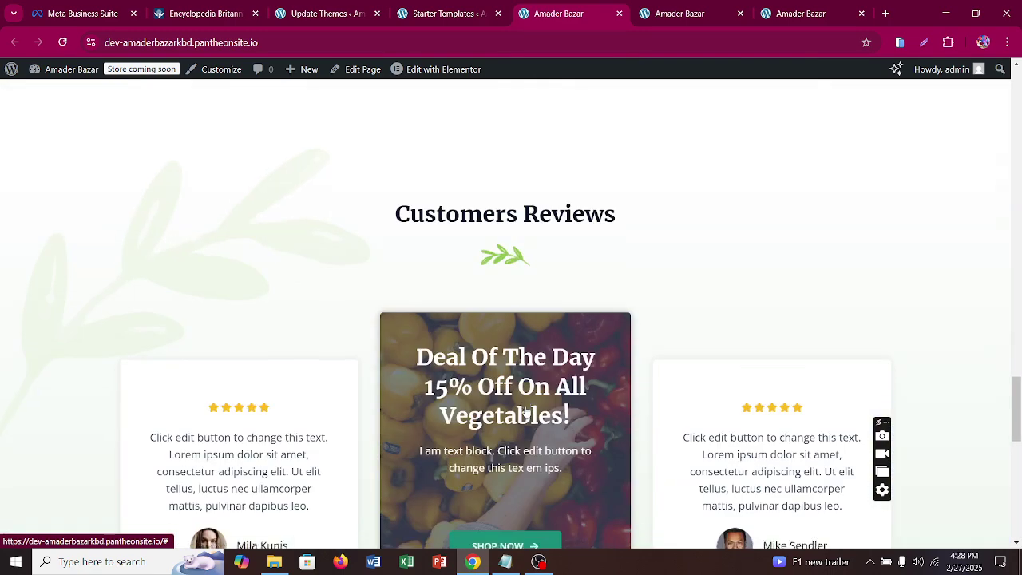
scroll(526, 411, "up", 15)
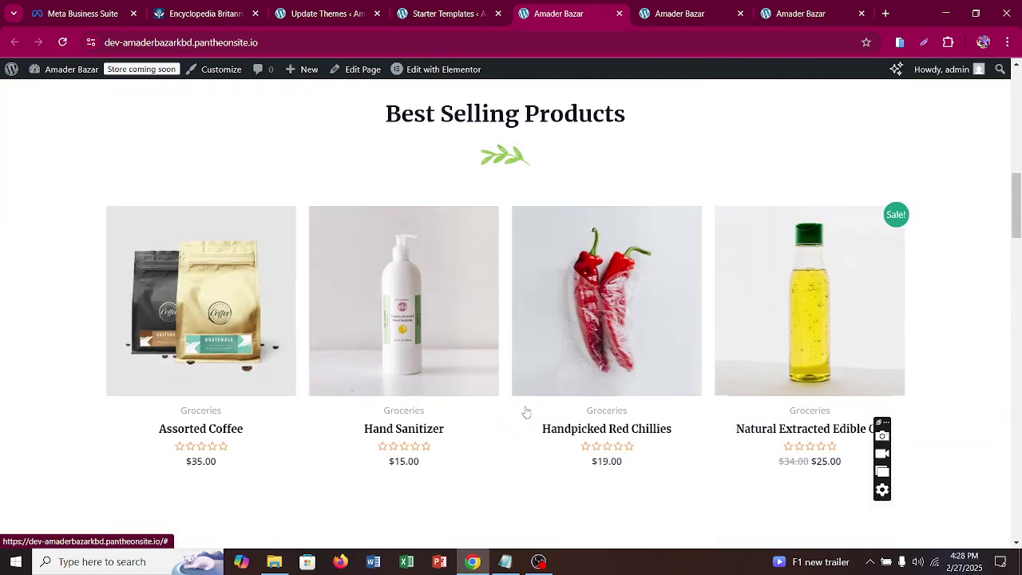
scroll(525, 411, "up", 8)
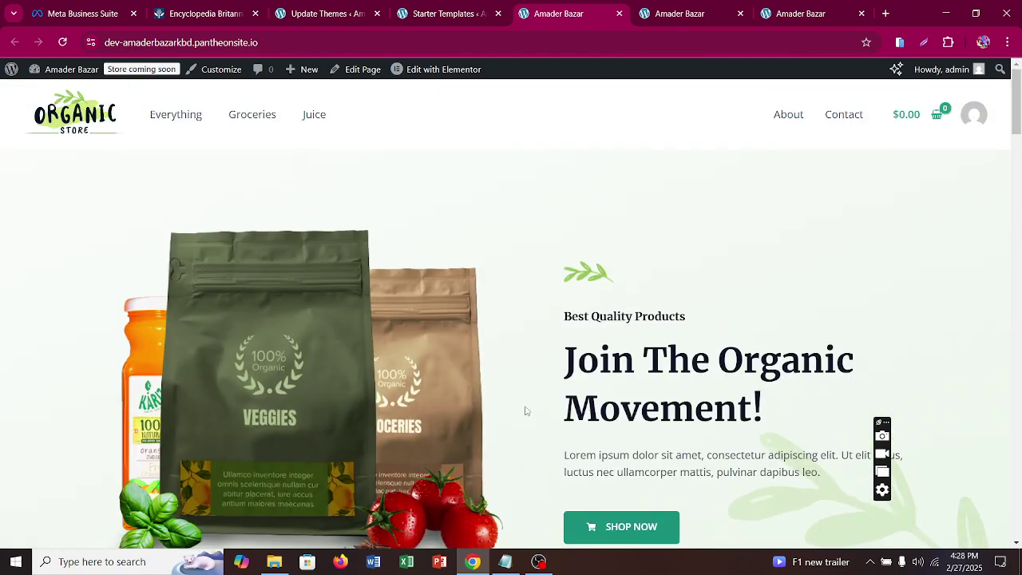
Reload the other outdated Amader Bazar tabs so they show the Organic Store design.
left_click(689, 10)
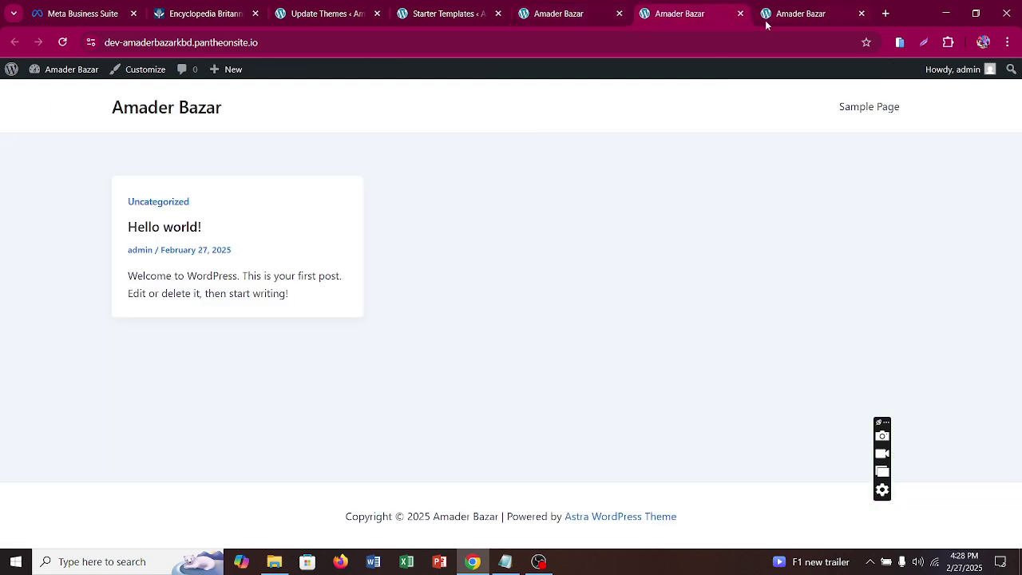
left_click(64, 43)
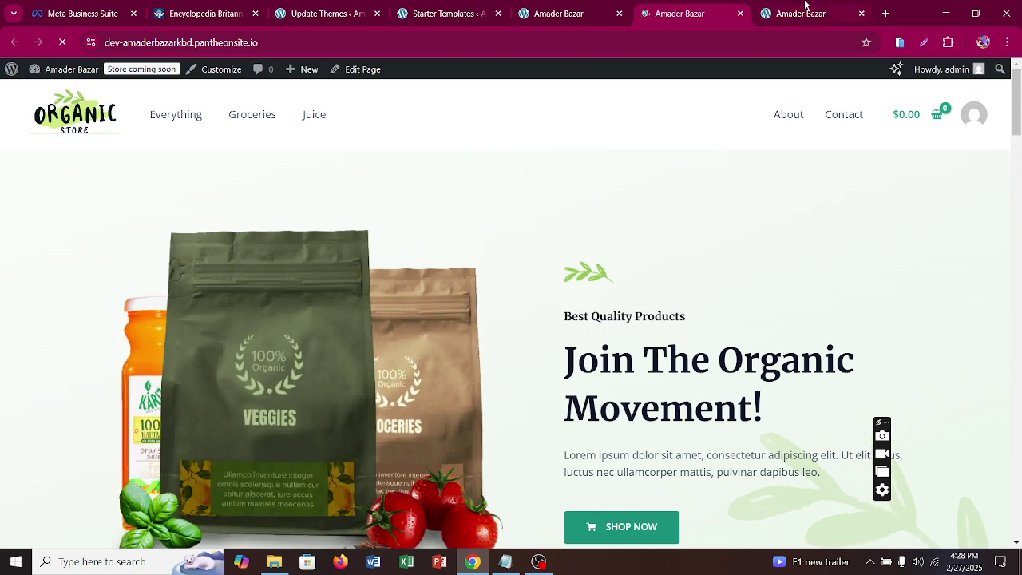
key("ctrl+Tab")
left_click(64, 44)
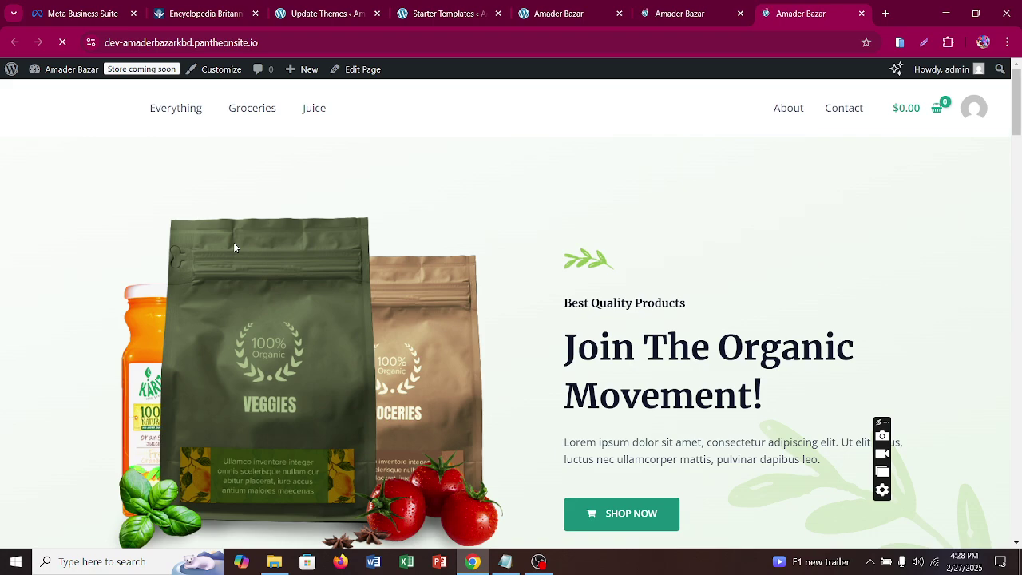
scroll(324, 298, "down", 6)
scroll(508, 325, "down", 3)
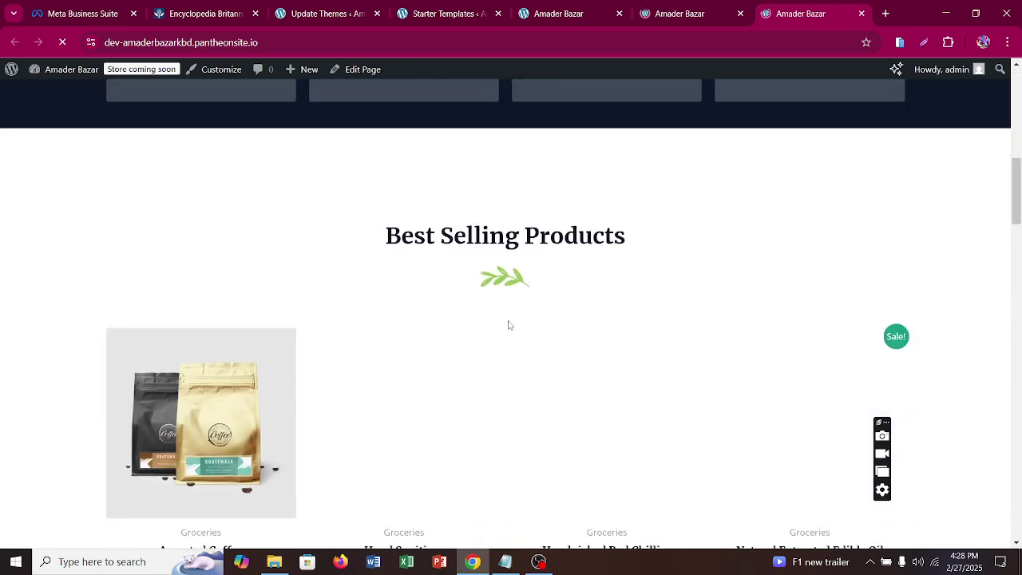
scroll(507, 325, "up", 9)
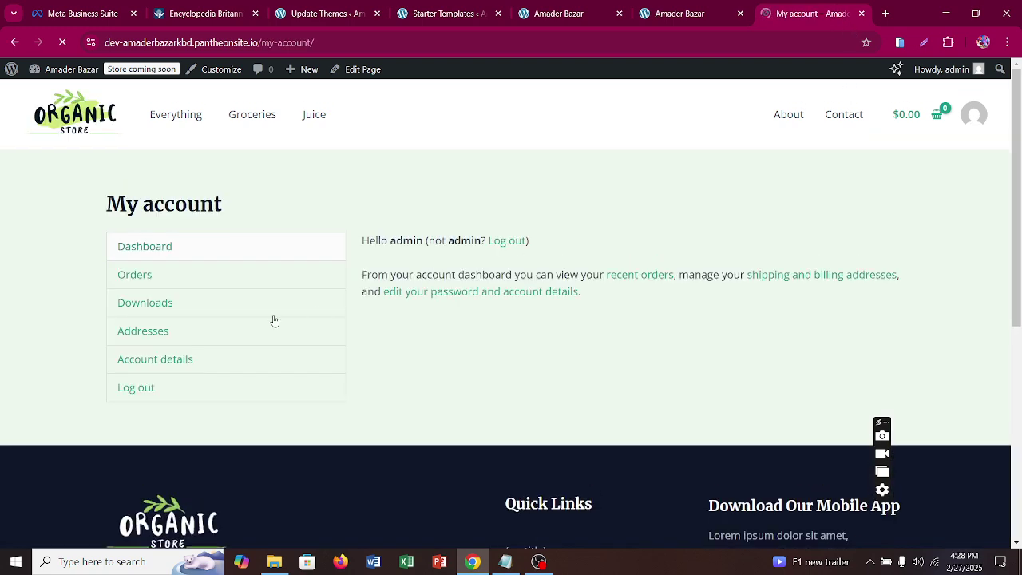
Open the Juice category from the header menu and browse its nine products.
scroll(212, 312, "down", 2)
scroll(212, 324, "up", 2)
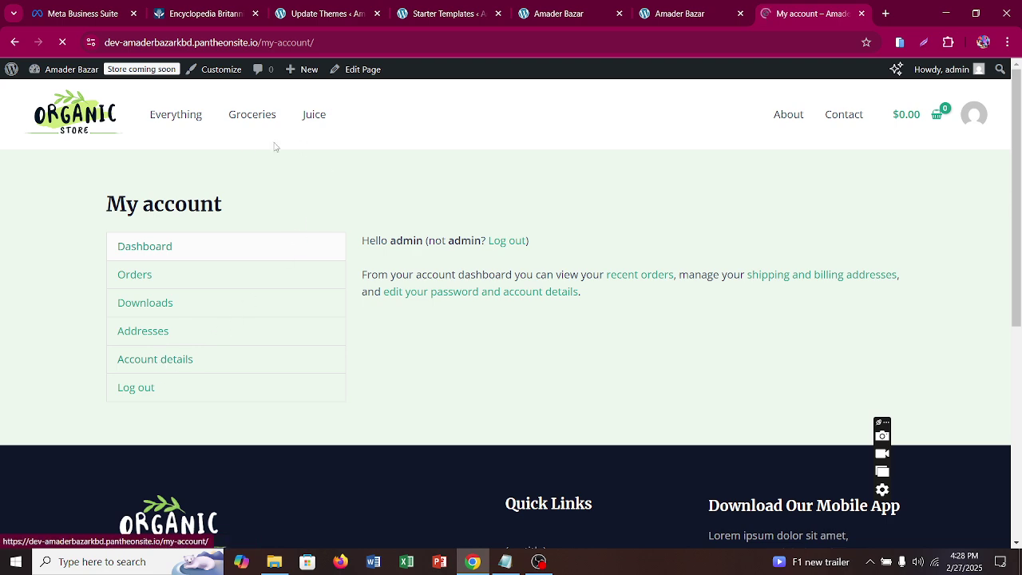
left_click(329, 117)
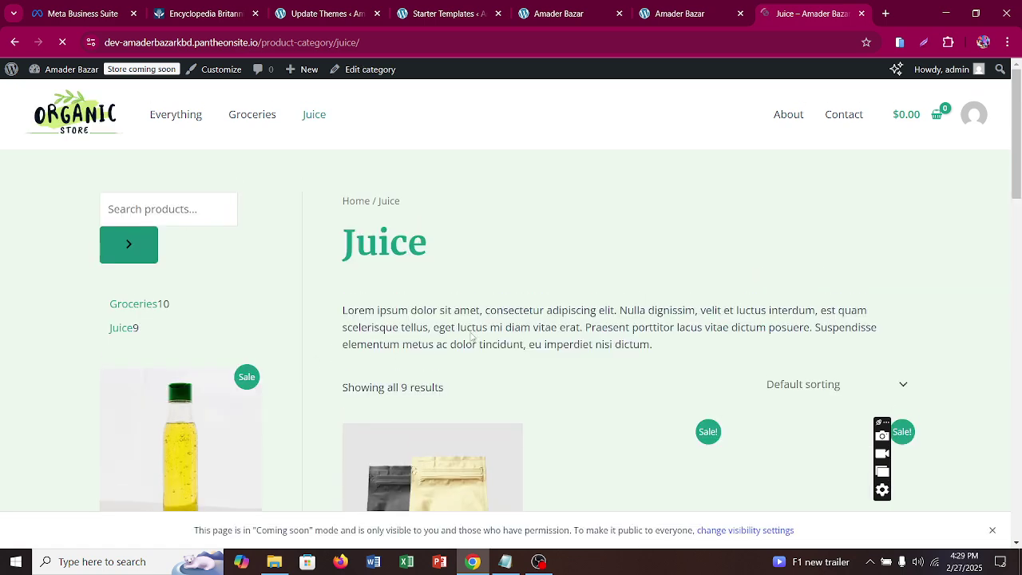
scroll(471, 338, "down", 3)
scroll(471, 337, "down", 5)
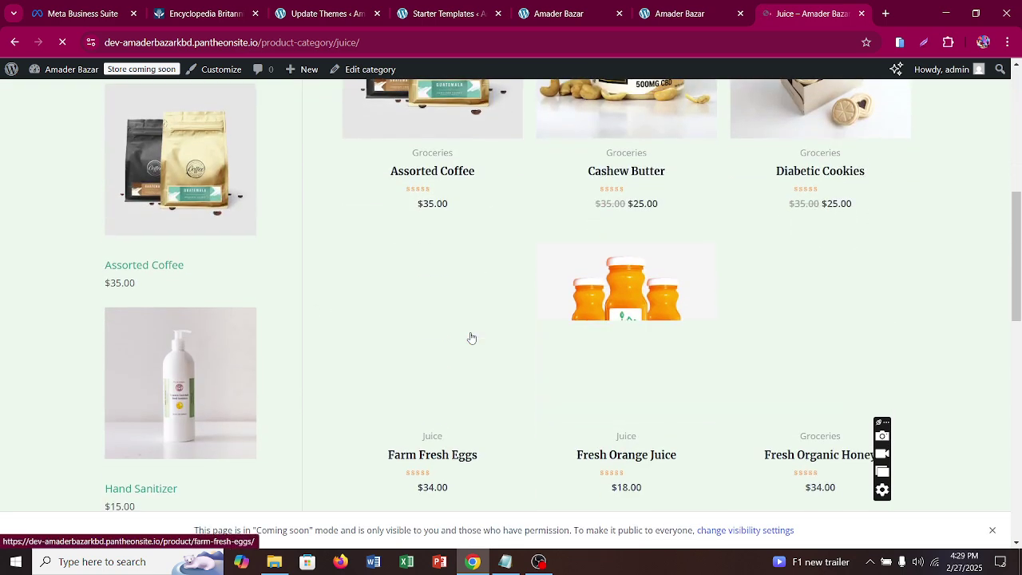
scroll(471, 338, "up", 8)
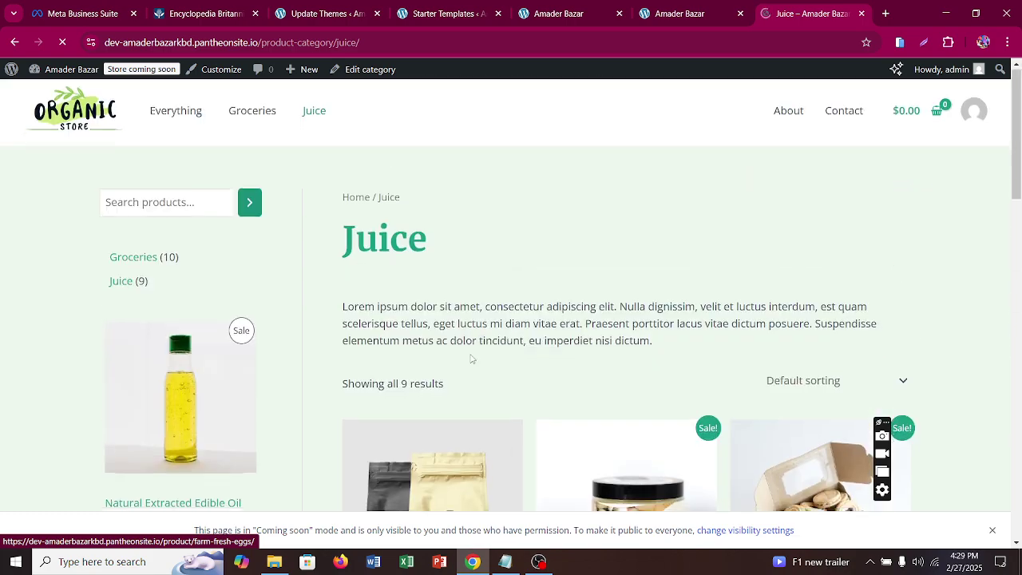
scroll(472, 354, "down", 8)
scroll(472, 354, "down", 1)
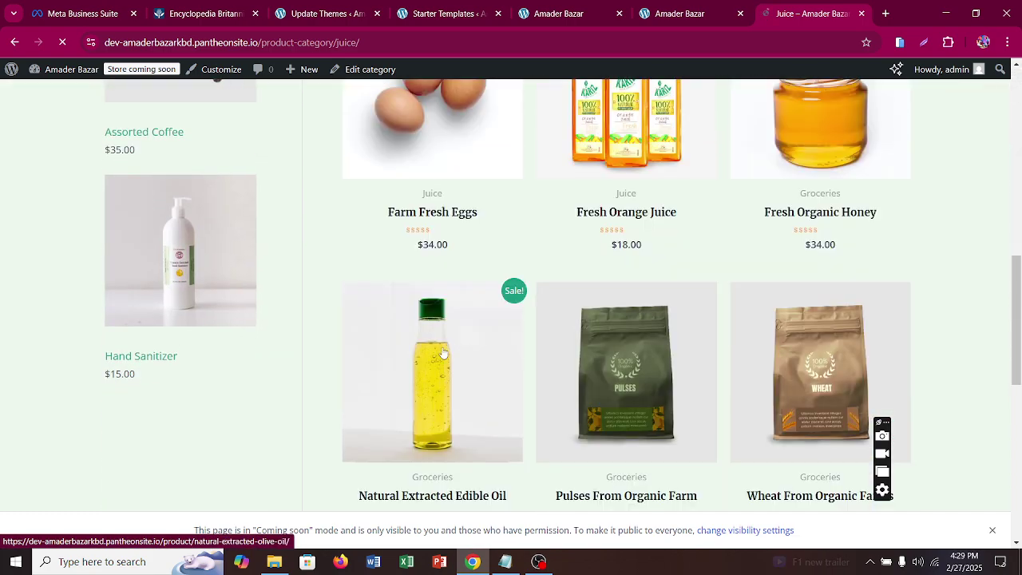
scroll(441, 352, "down", 2)
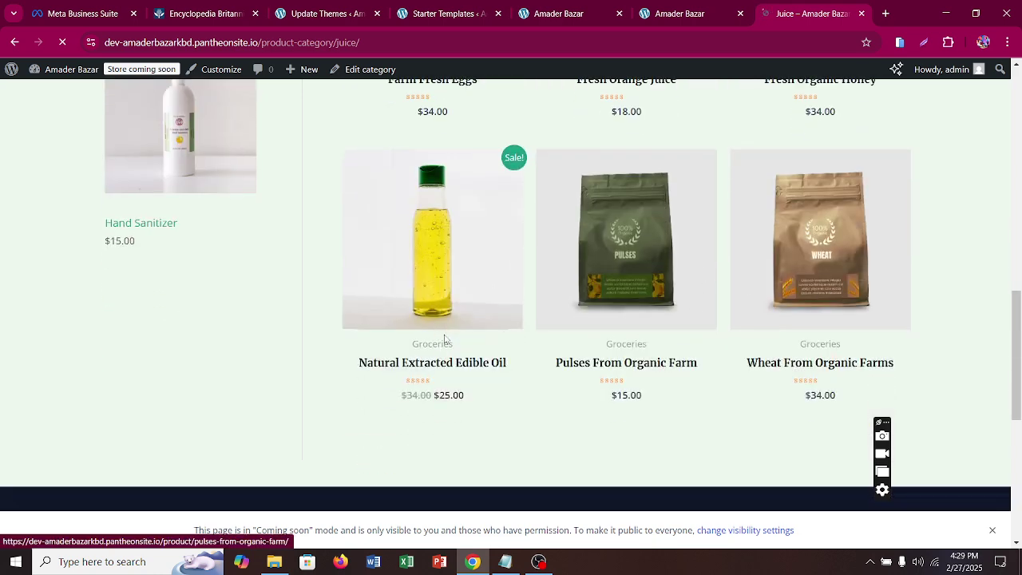
scroll(438, 335, "up", 3)
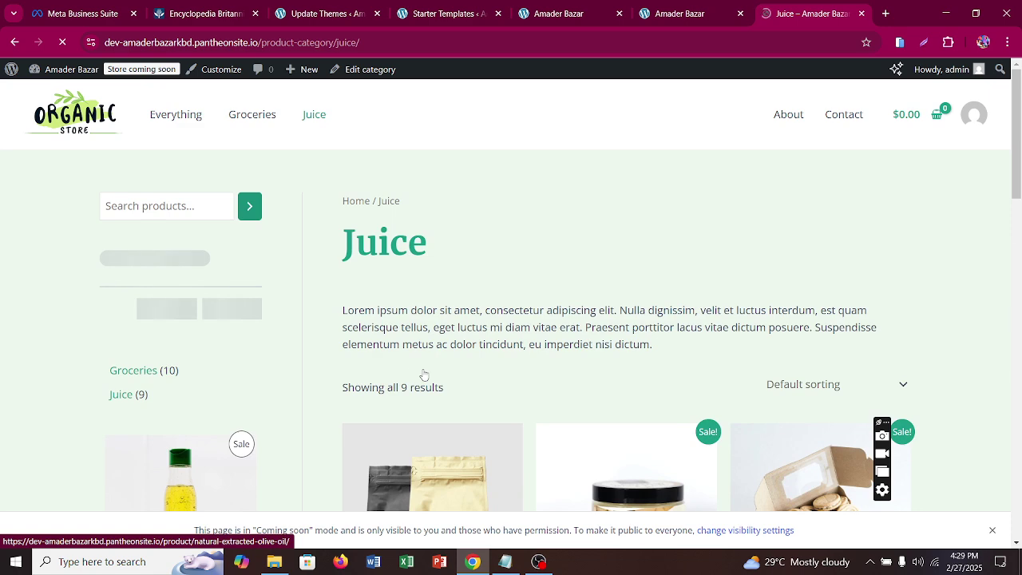
Try opening the Groceries category, which ends on a connection-interrupted error page.
left_click(271, 117)
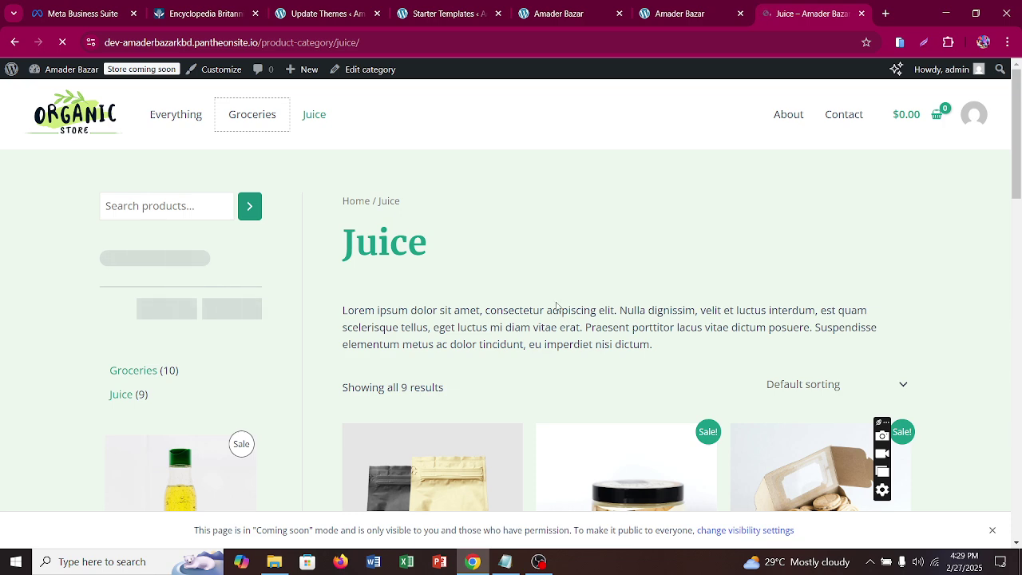
scroll(557, 306, "down", 2)
scroll(554, 304, "up", 2)
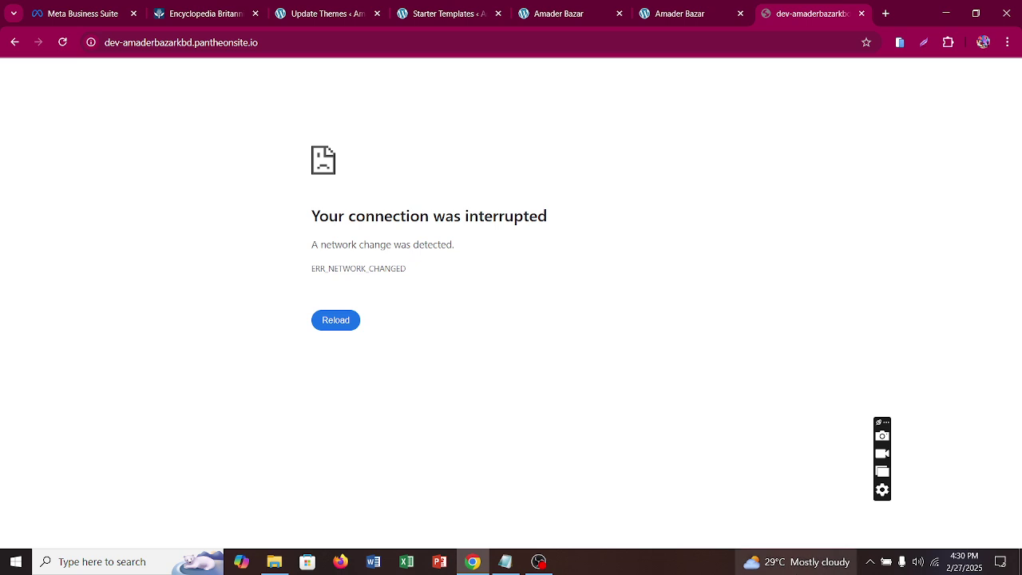
Reload the failed page so the 'Join The Organic Movement!' homepage loads again.
left_click(62, 42)
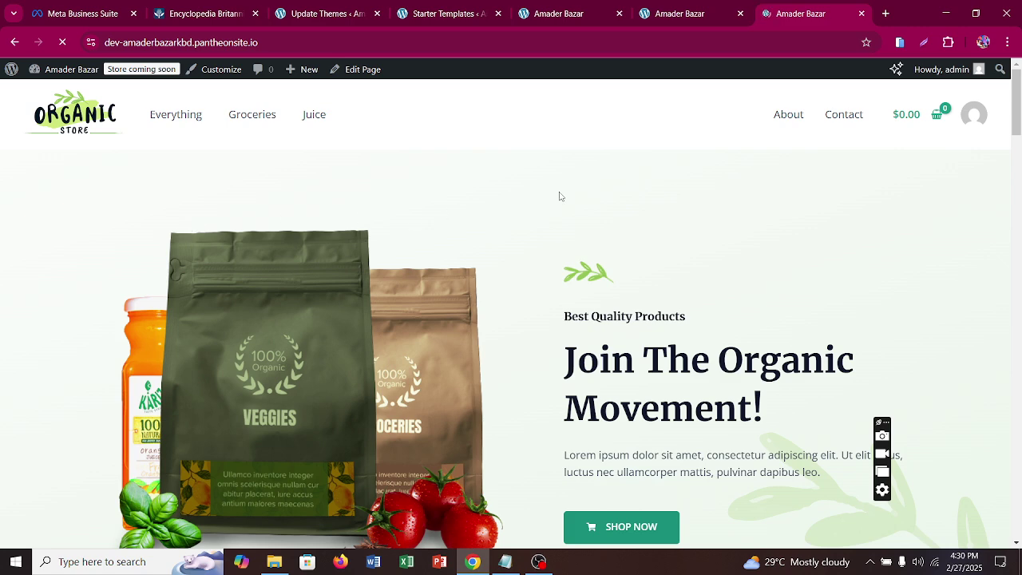
left_click(112, 43)
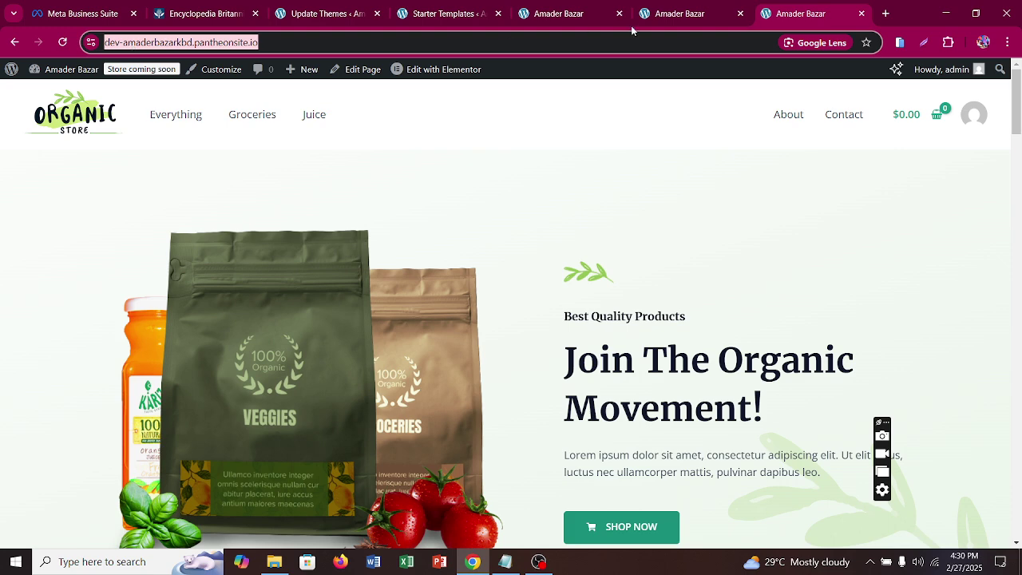
Close the three Amader Bazar, Starter Templates and Update Themes tabs, then bring OBS forward.
left_click(861, 13)
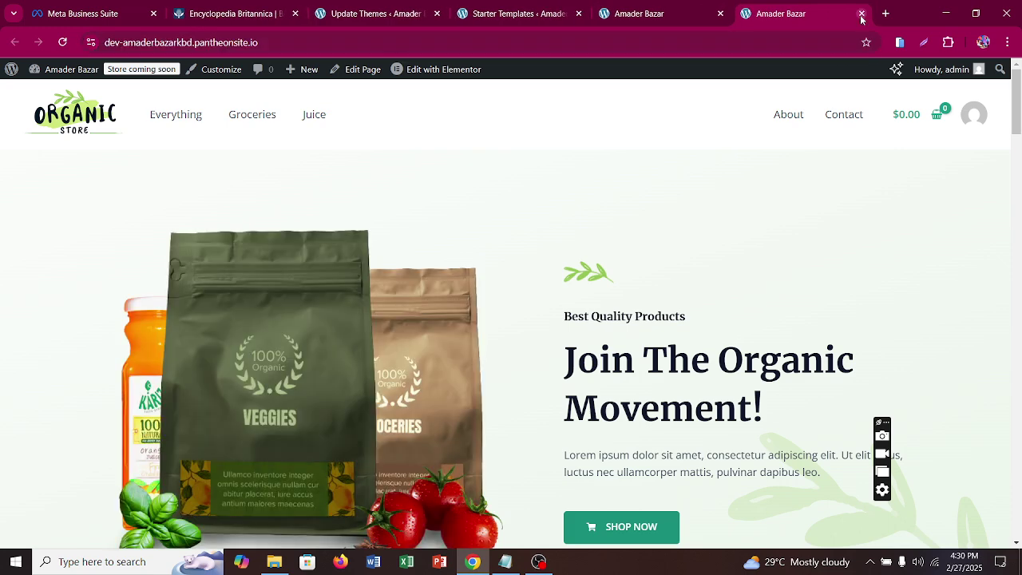
left_click(861, 14)
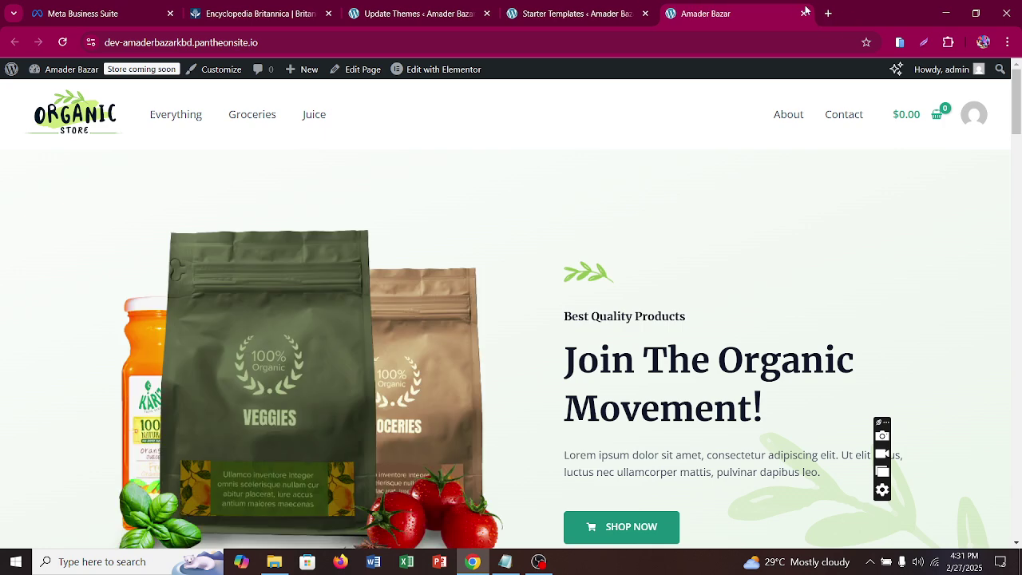
left_click(803, 14)
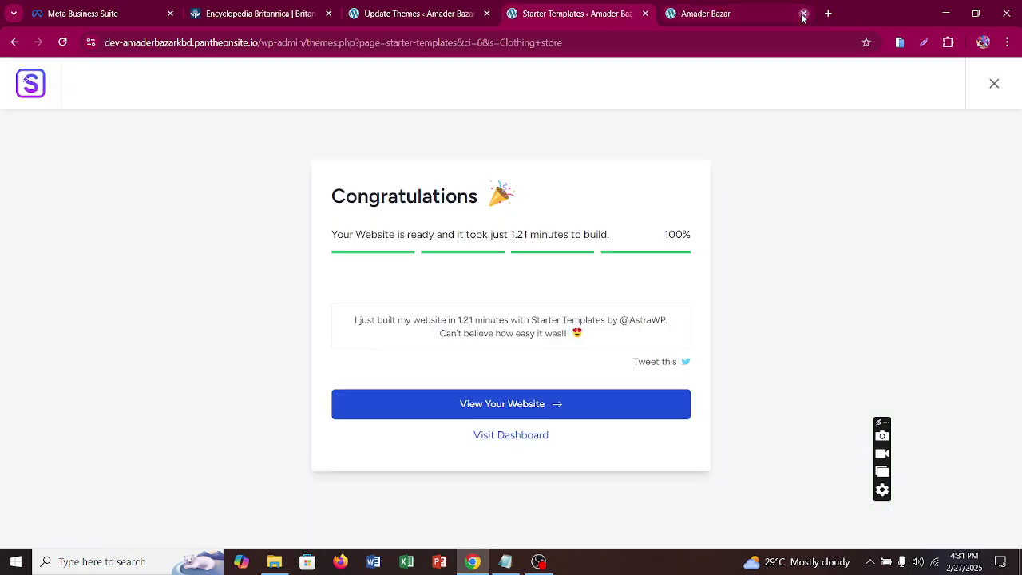
left_click(646, 14)
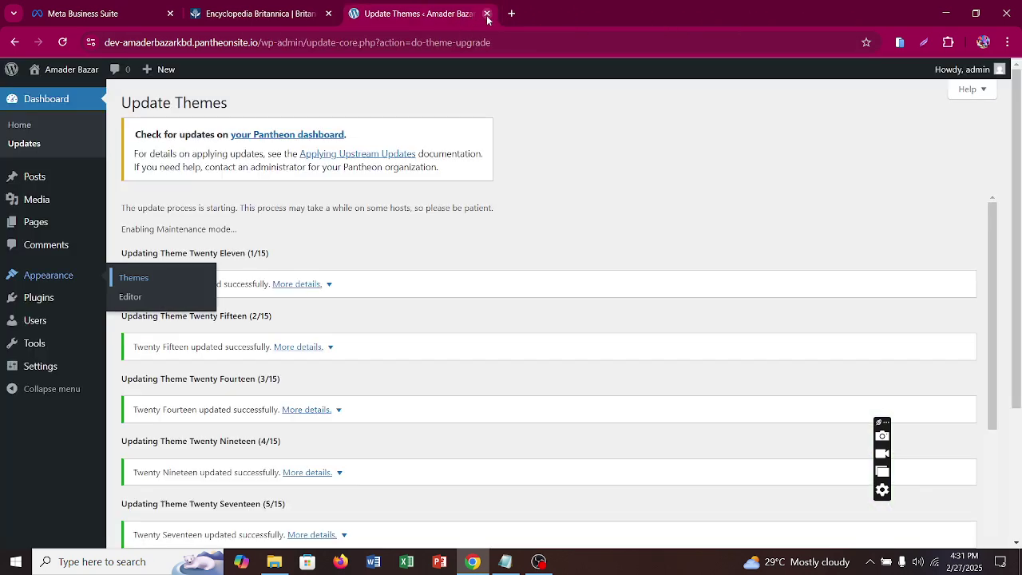
left_click(486, 14)
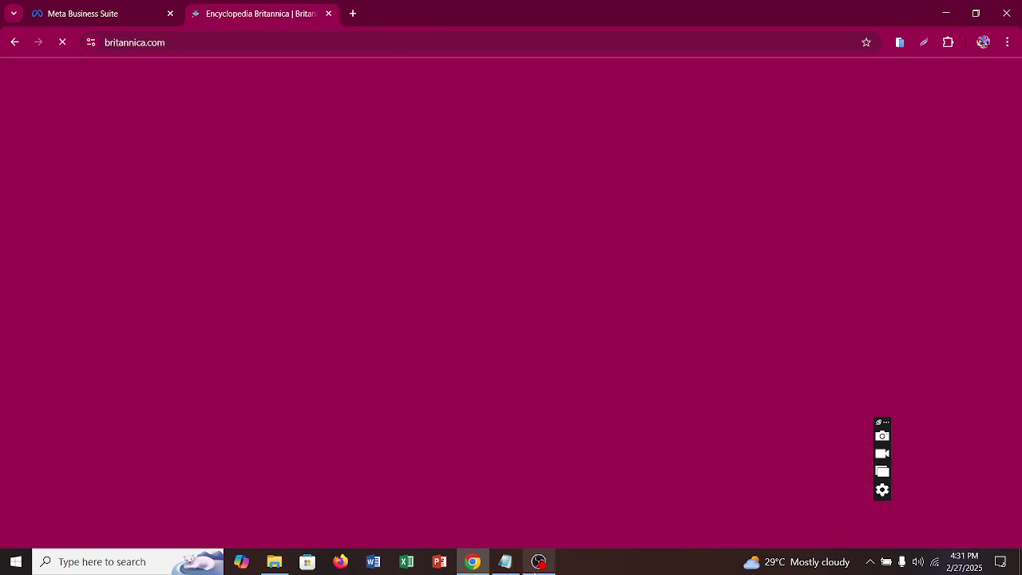
left_click(536, 564)
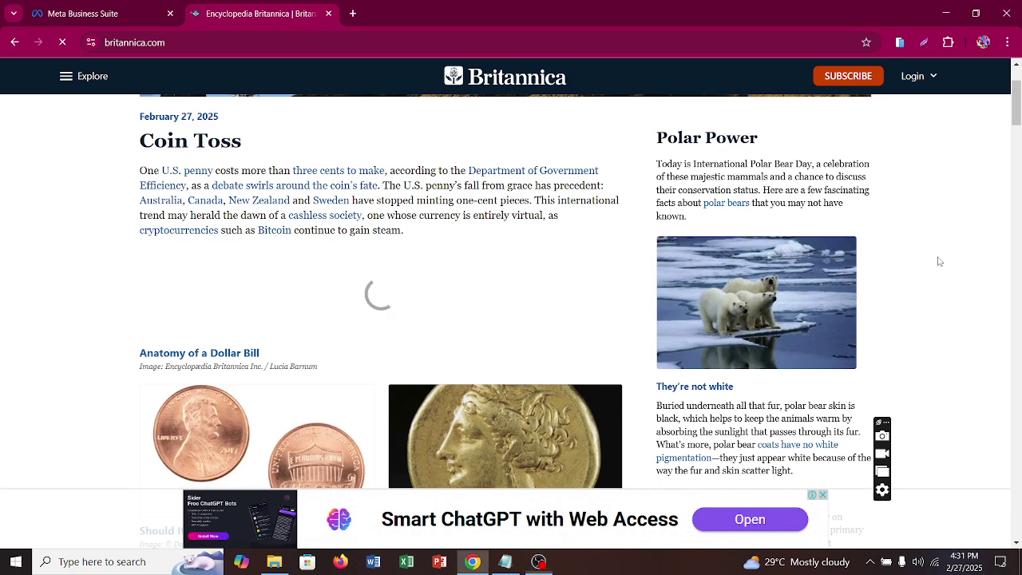
left_click(539, 562)
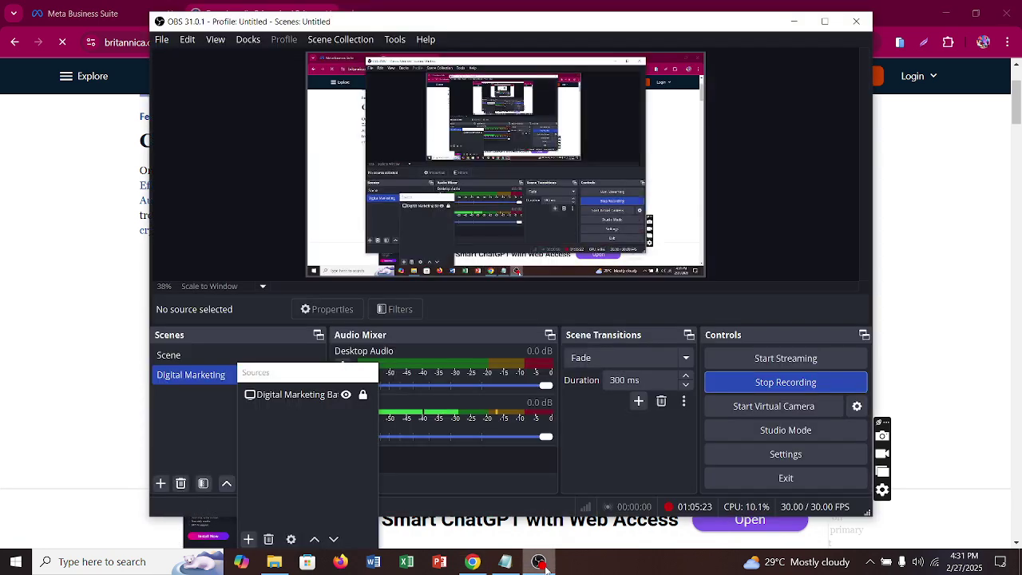